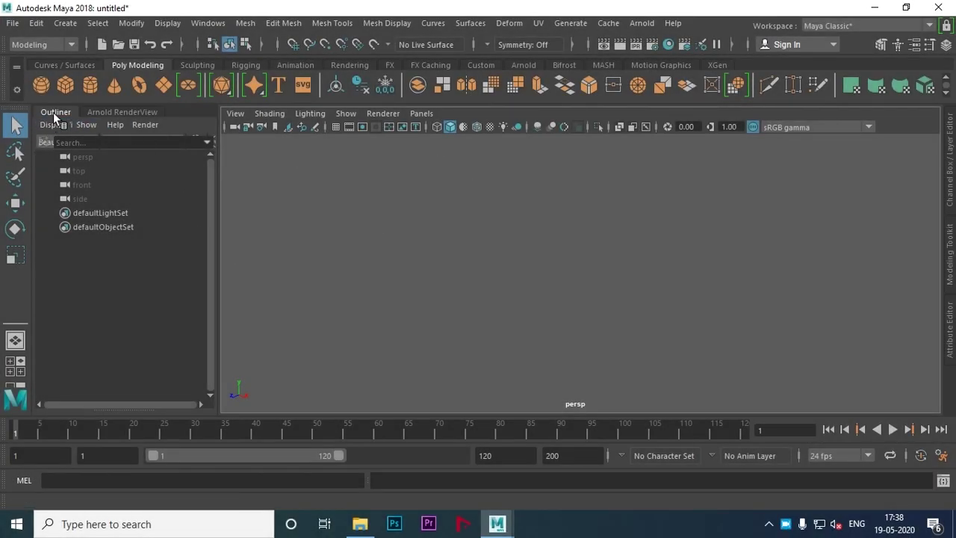
Step: Collapse the Outliner dock, frame pCube1 in the perspective view and switch to the Move tool
left_click(53, 112)
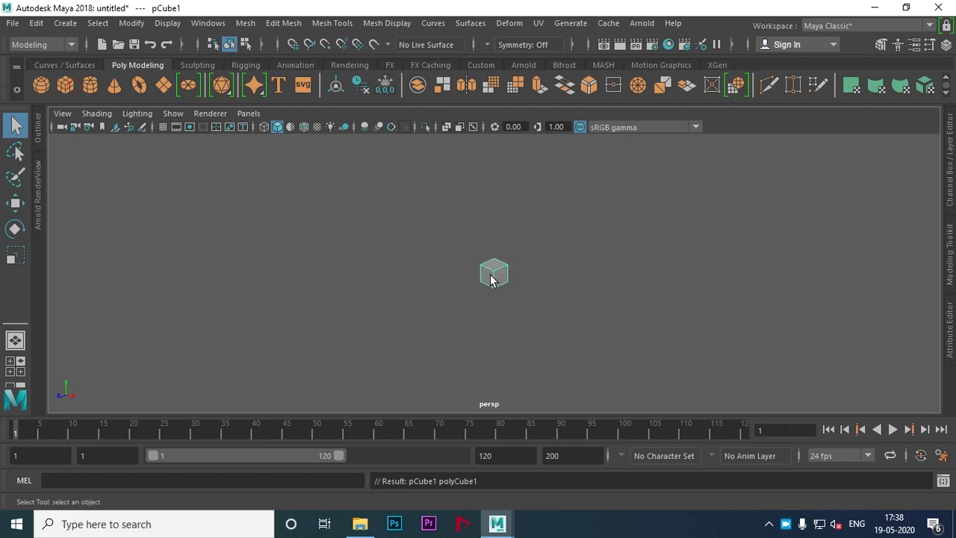
scroll(522, 282, "up", 5)
mouse_move(550, 284)
right_mouse_down("alt")
mouse_move(351, 271)
mouse_move(524, 270)
right_mouse_up("alt")
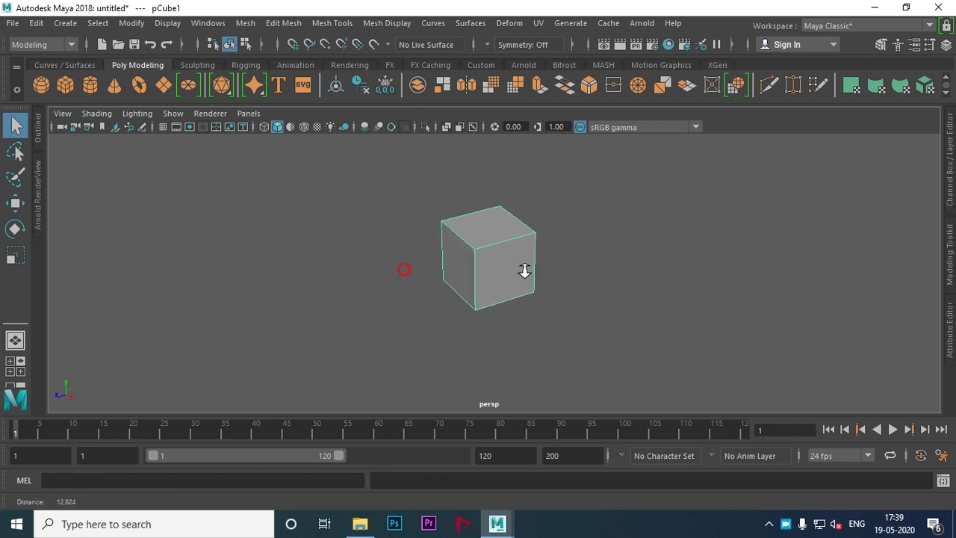
left_click_drag(524, 270, 486, 256, "alt")
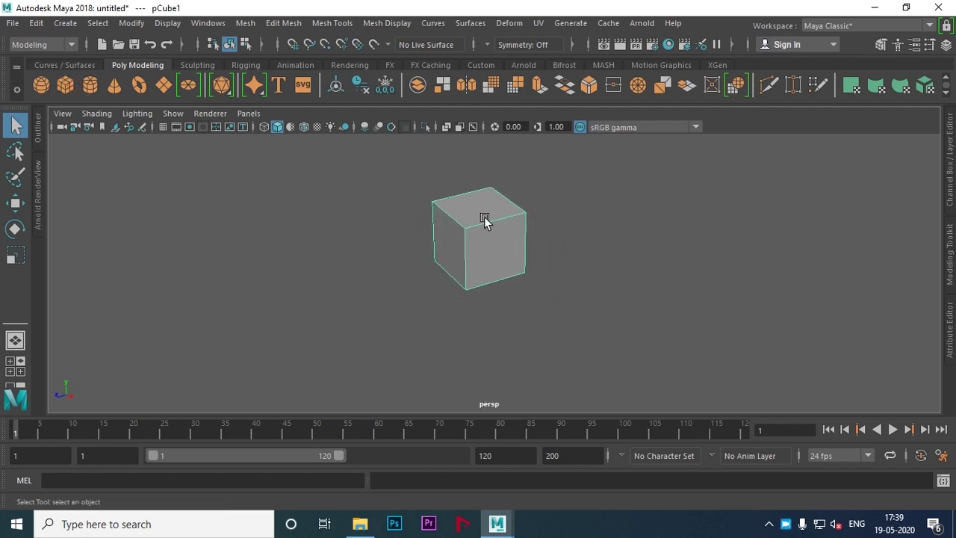
key("w")
right_click_drag(475, 161, 422, 153)
mouse_move(454, 245)
left_mouse_down("alt")
mouse_move(482, 297)
mouse_move(459, 297)
left_mouse_up("alt")
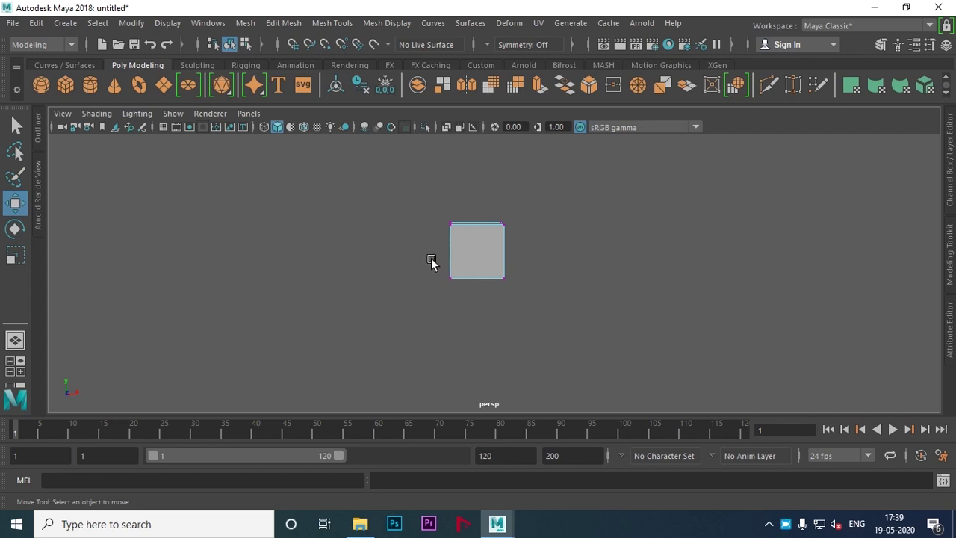
Step: Select the cube's bottom vertices and scale them outward to widen the base
left_click_drag(569, 304, 569, 305)
left_click_drag(569, 305, 478, 342, "alt")
key("r")
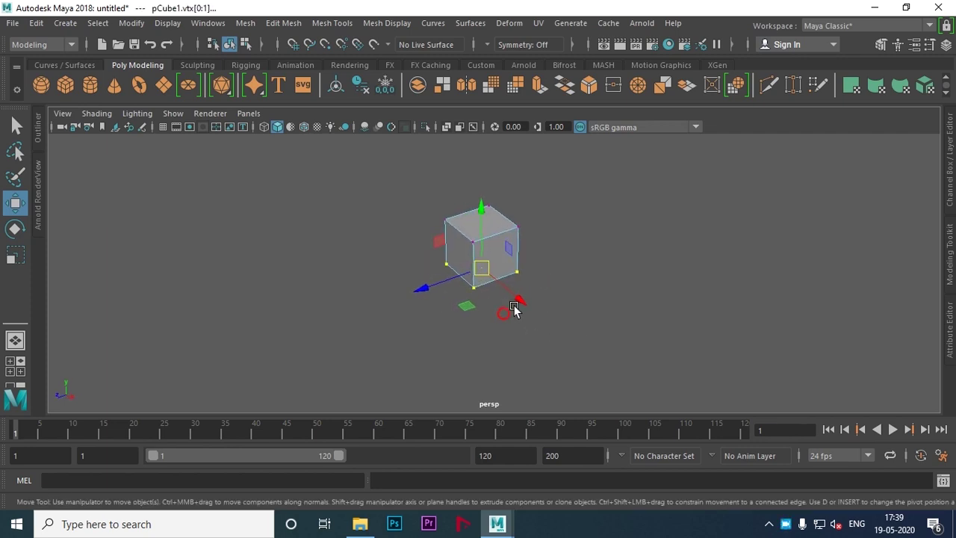
left_click_drag(485, 267, 498, 268)
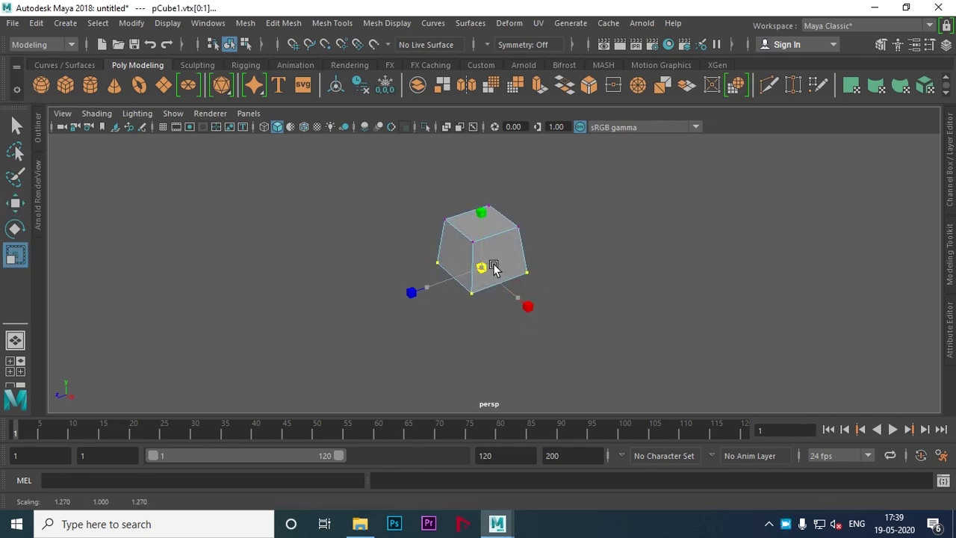
mouse_move(492, 268)
left_mouse_down("alt")
mouse_move(480, 326)
mouse_move(505, 359)
mouse_move(612, 329)
mouse_move(559, 321)
mouse_move(544, 298)
mouse_move(482, 293)
left_mouse_up("alt")
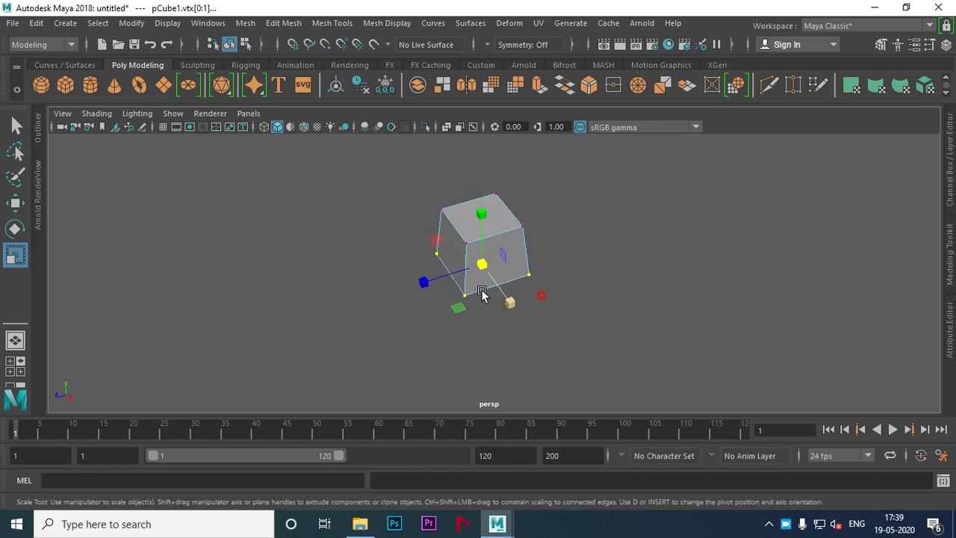
Step: Return to Object Mode and scale the whole cube up uniformly
right_click_drag(495, 138, 568, 117)
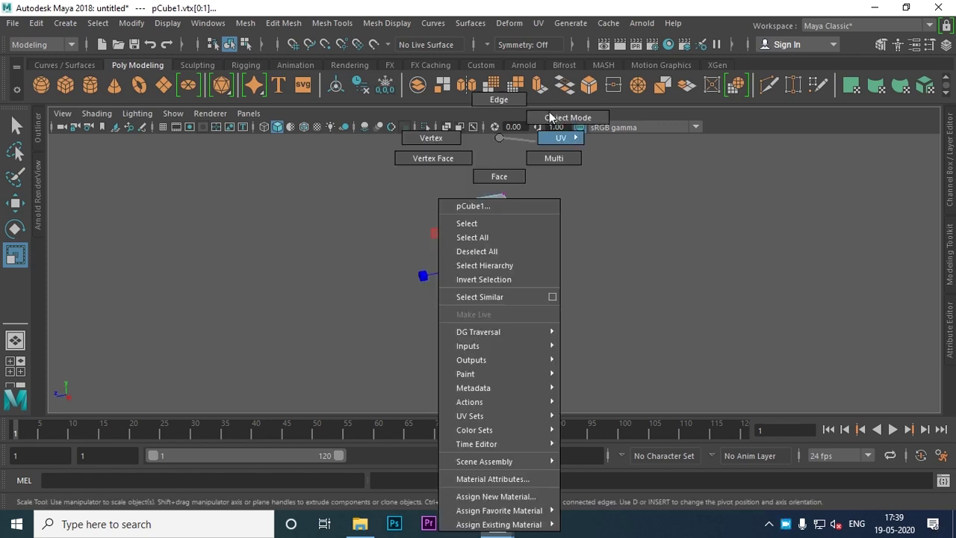
left_click(490, 241)
mouse_move(491, 241)
left_mouse_down()
mouse_move(664, 197)
mouse_move(667, 217)
mouse_move(427, 214)
mouse_move(454, 235)
left_mouse_up()
right_click_drag(439, 236, 419, 236, "alt")
left_click_drag(441, 231, 479, 236, "alt")
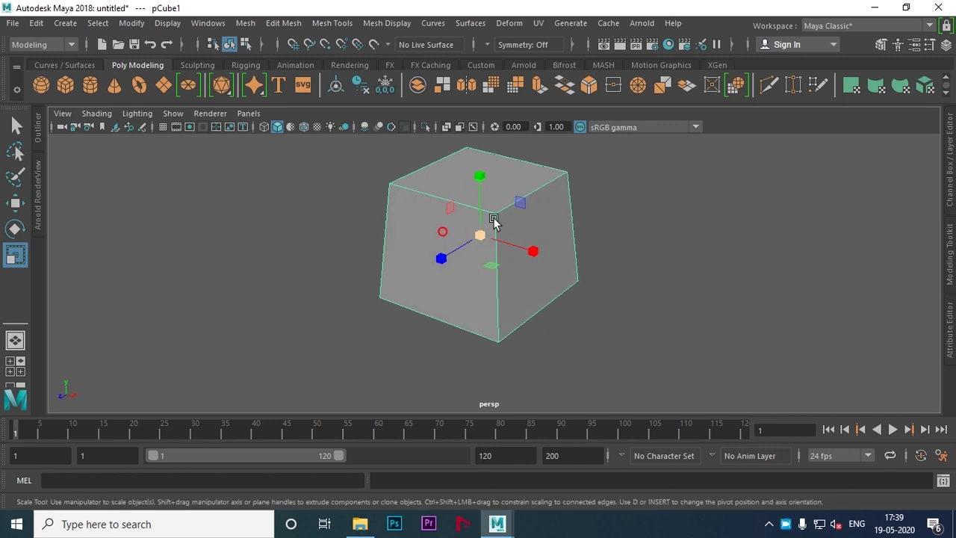
left_click(670, 281)
left_click_drag(669, 281, 661, 284, "alt")
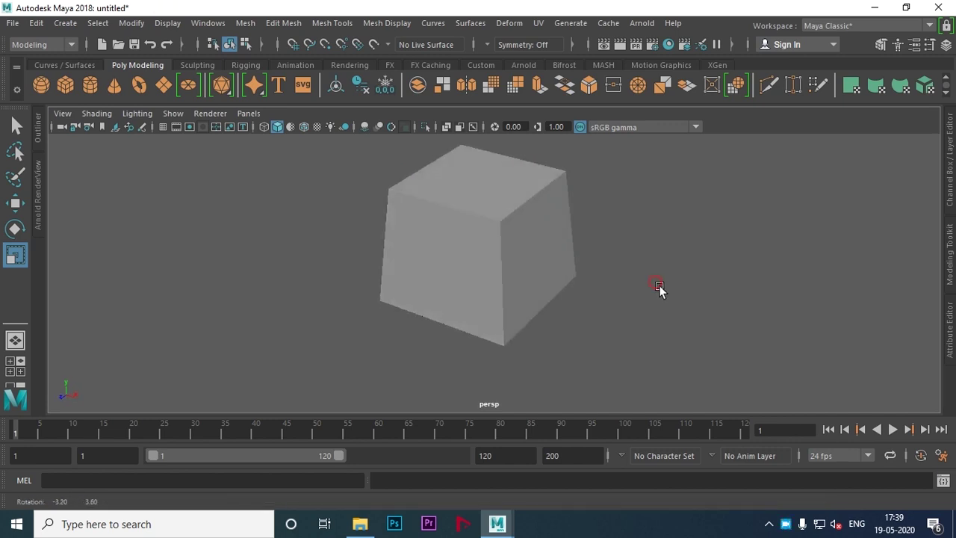
Step: Spread the base vertices further outward in Vertex mode, then return to Object Mode
left_click(510, 215)
right_click(493, 223)
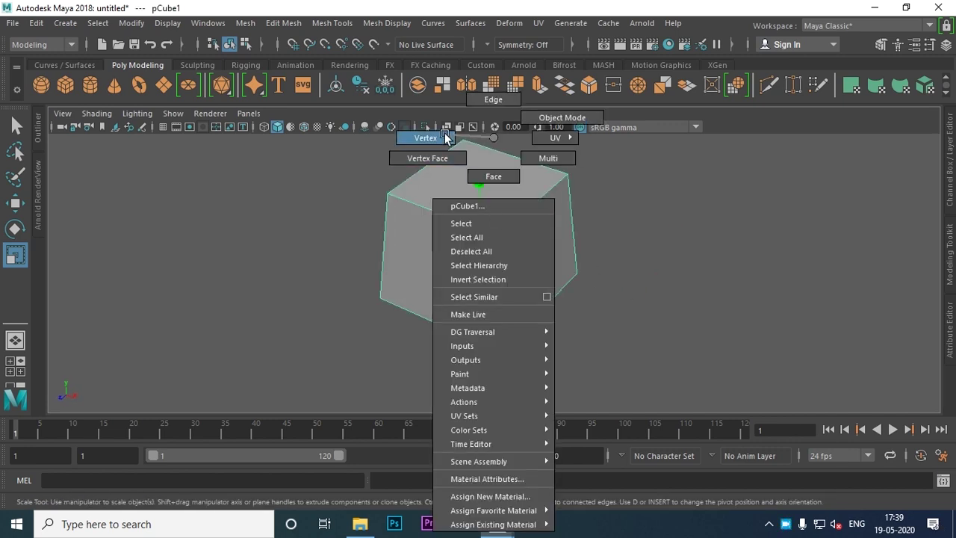
left_click(446, 139)
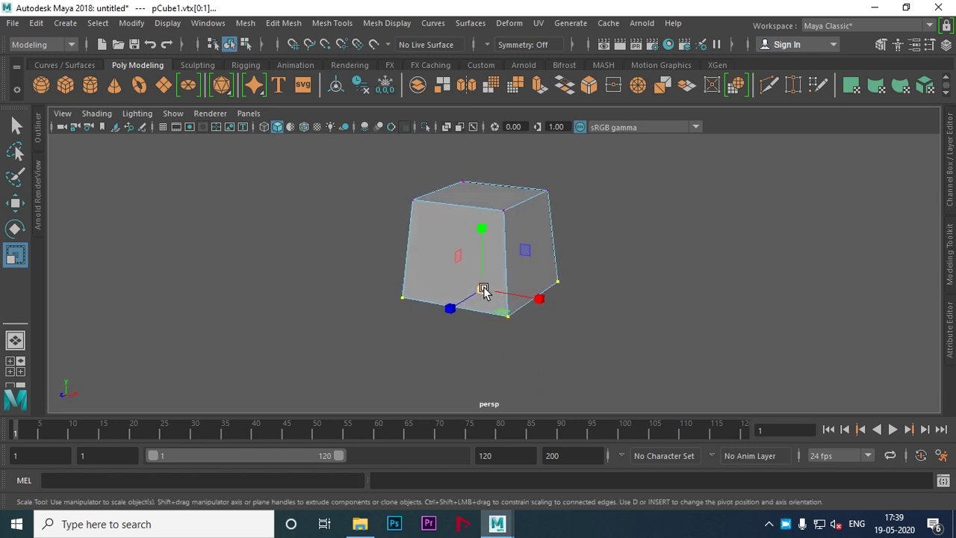
left_click_drag(484, 289, 495, 286)
right_click(515, 238)
left_click(571, 118)
left_click(674, 261)
mouse_move(674, 260)
left_mouse_down("alt")
mouse_move(627, 276)
mouse_move(570, 267)
mouse_move(426, 291)
mouse_move(531, 284)
mouse_move(507, 269)
left_mouse_up("alt")
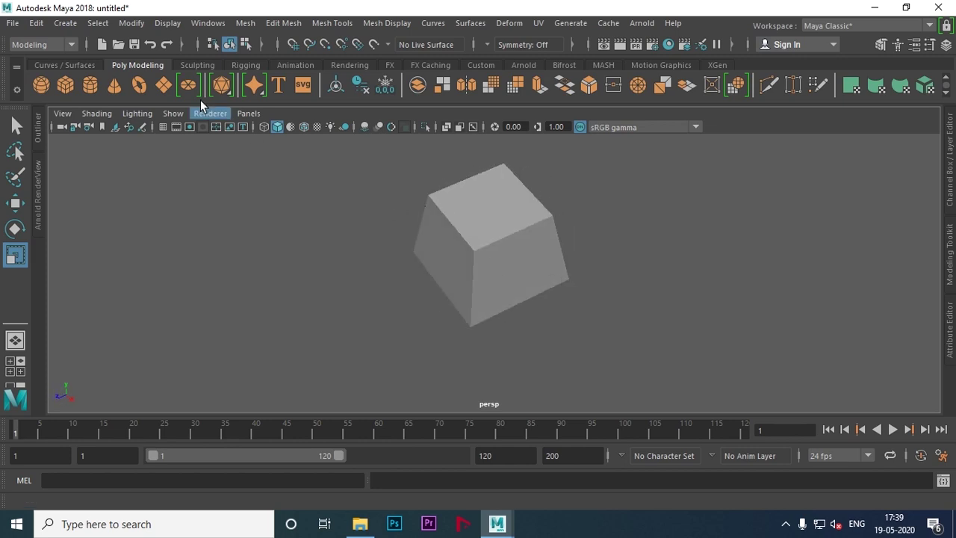
Step: Create a second polygon cube, pCube2, and move it against the block's side
mouse_move(389, 242)
left_mouse_down("alt")
mouse_move(363, 249)
mouse_move(444, 225)
left_mouse_up("alt")
left_click(65, 82)
mouse_move(502, 231)
left_mouse_down("alt")
mouse_move(516, 239)
mouse_move(478, 251)
mouse_move(560, 275)
mouse_move(438, 256)
mouse_move(501, 256)
mouse_move(585, 317)
left_mouse_up("alt")
key("w")
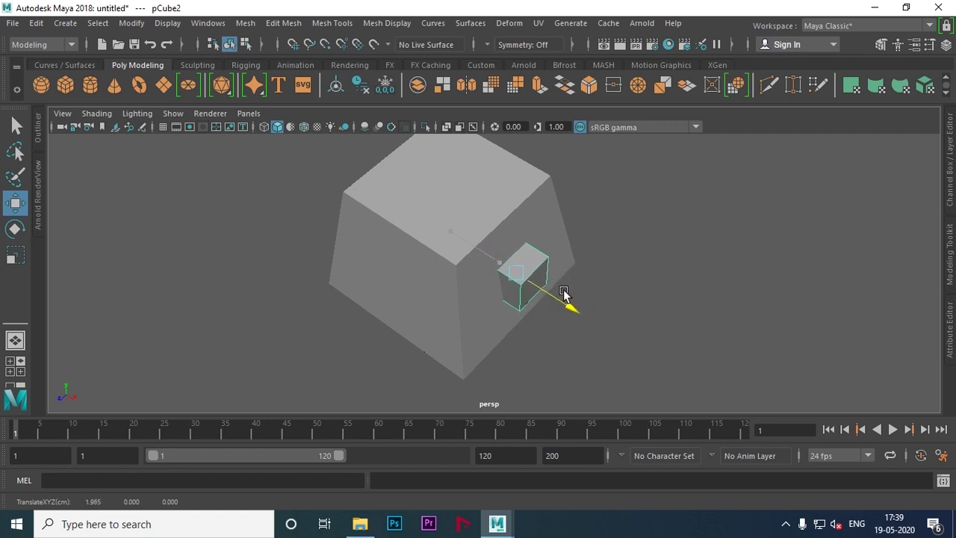
mouse_move(614, 313)
left_mouse_down("alt")
mouse_move(491, 286)
mouse_move(515, 277)
mouse_move(467, 296)
left_mouse_up("alt")
mouse_move(419, 272)
left_mouse_down()
mouse_move(496, 275)
mouse_move(520, 294)
mouse_move(489, 262)
mouse_move(462, 314)
mouse_move(504, 292)
mouse_move(488, 263)
left_mouse_up()
Step: Scale pCube2 thinner in depth and switch to the four-view layout
key("r")
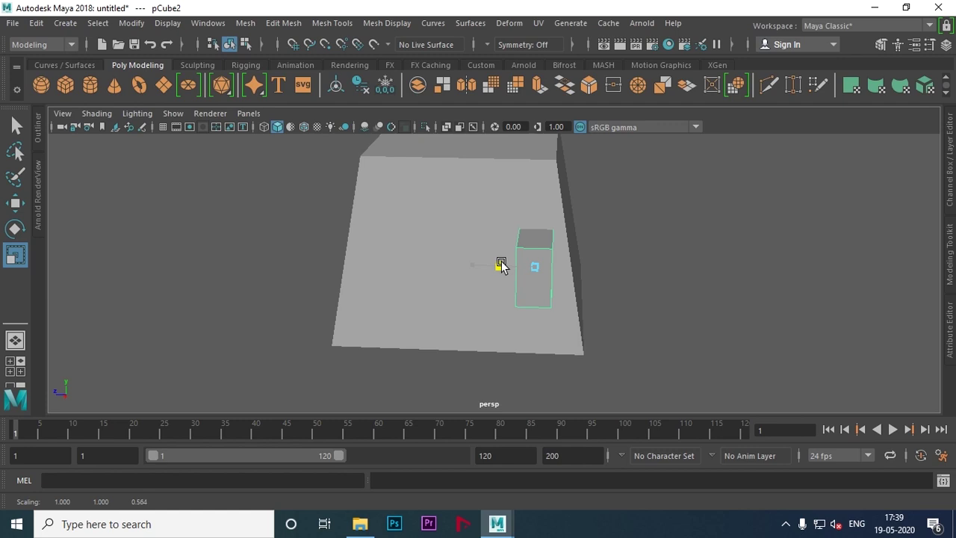
key("w")
right_click_drag(536, 141, 531, 221)
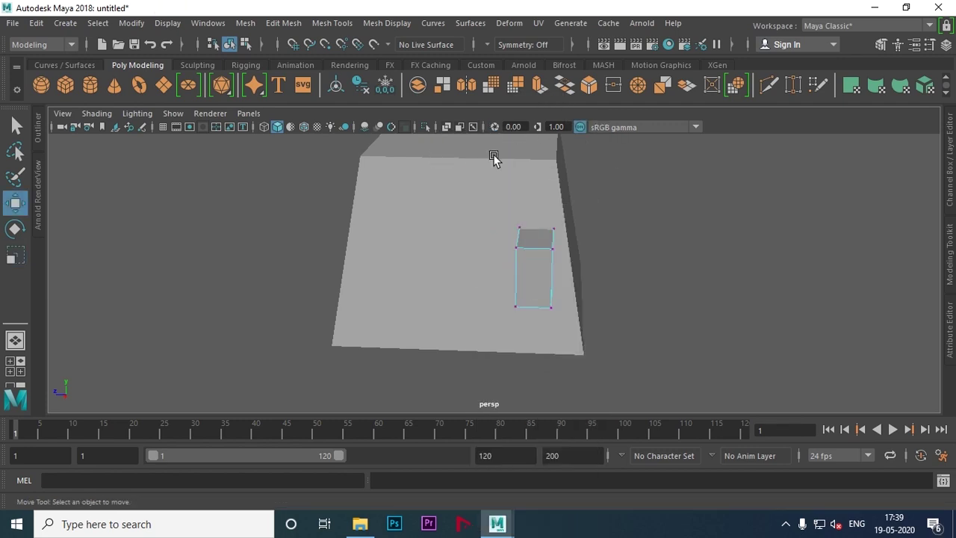
mouse_move(493, 156)
left_mouse_down("alt")
mouse_move(520, 296)
mouse_move(580, 229)
left_mouse_up("alt")
right_click_drag(581, 229, 631, 118)
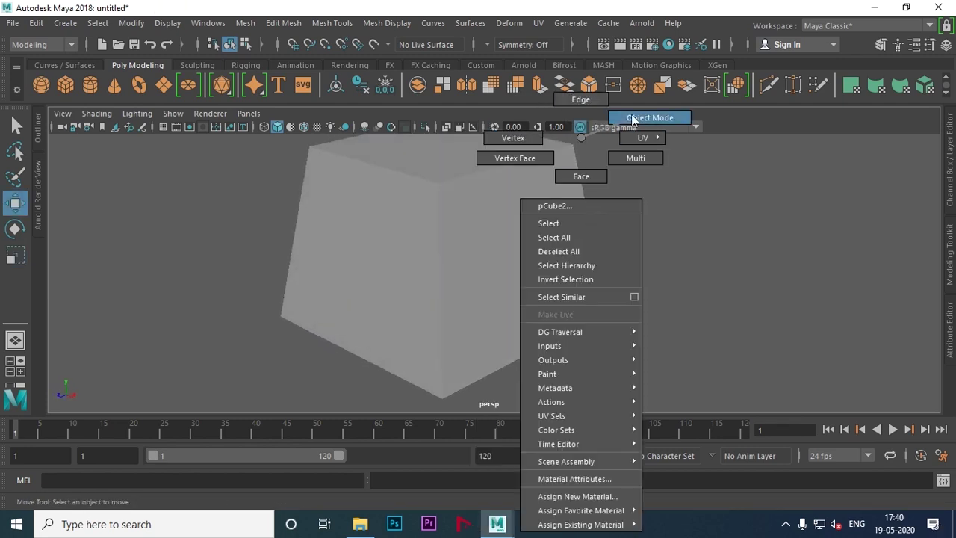
key("r")
mouse_move(646, 269)
left_mouse_down("alt")
mouse_move(552, 294)
mouse_move(578, 303)
mouse_move(577, 271)
left_mouse_up("alt")
right_click_drag(522, 200, 521, 238)
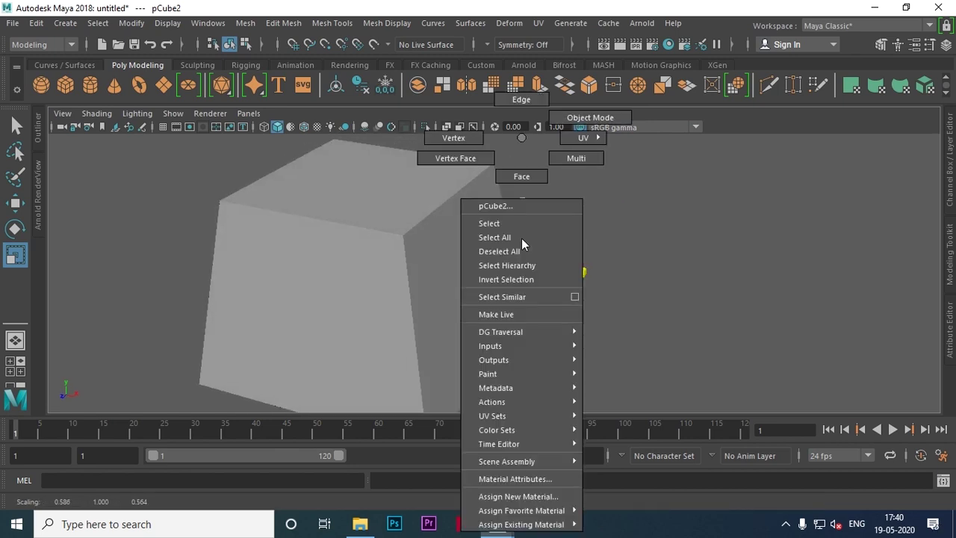
right_click_drag(462, 107, 475, 162)
key("space")
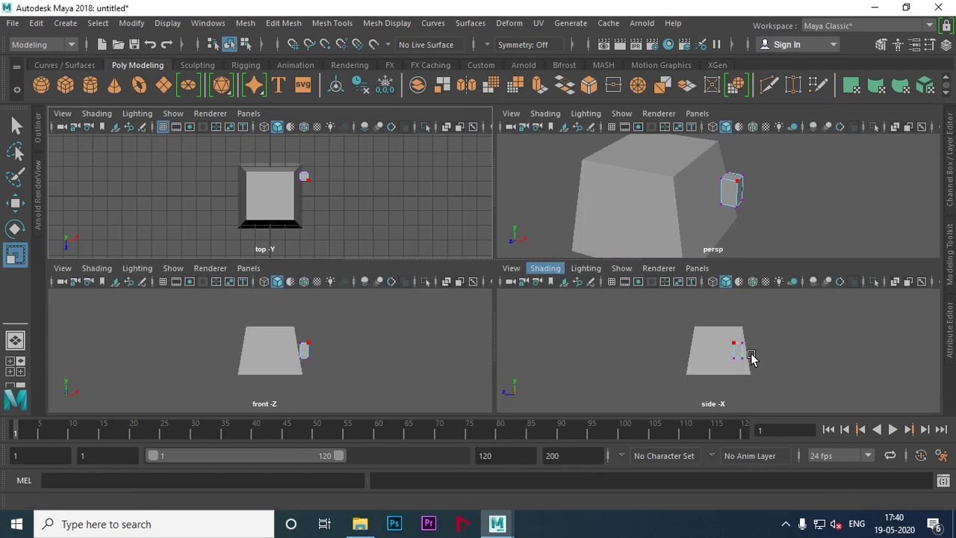
Step: In the enlarged side view, lower the slab's bottom vertices to the block's base
key("space")
scroll(759, 313, "up", 3)
scroll(642, 294, "up", 3)
scroll(468, 256, "down", 2)
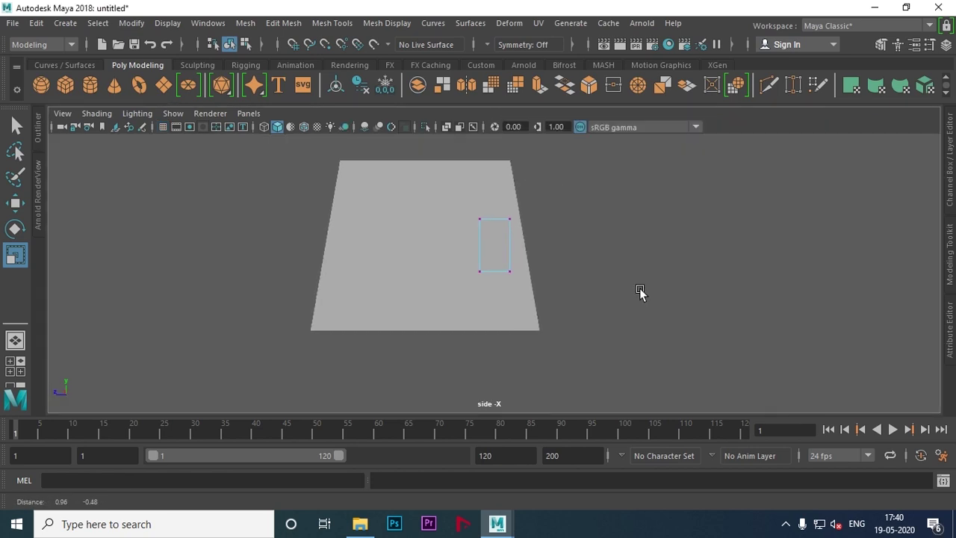
left_click_drag(447, 261, 598, 297)
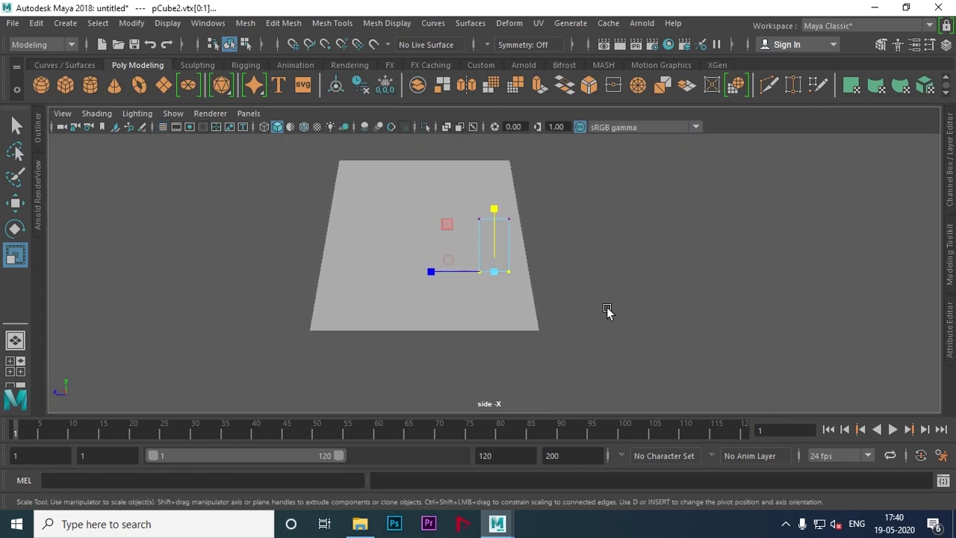
scroll(378, 277, "up", 1)
scroll(602, 286, "up", 2)
scroll(503, 271, "up", 2)
key("w")
left_click_drag(461, 193, 462, 255)
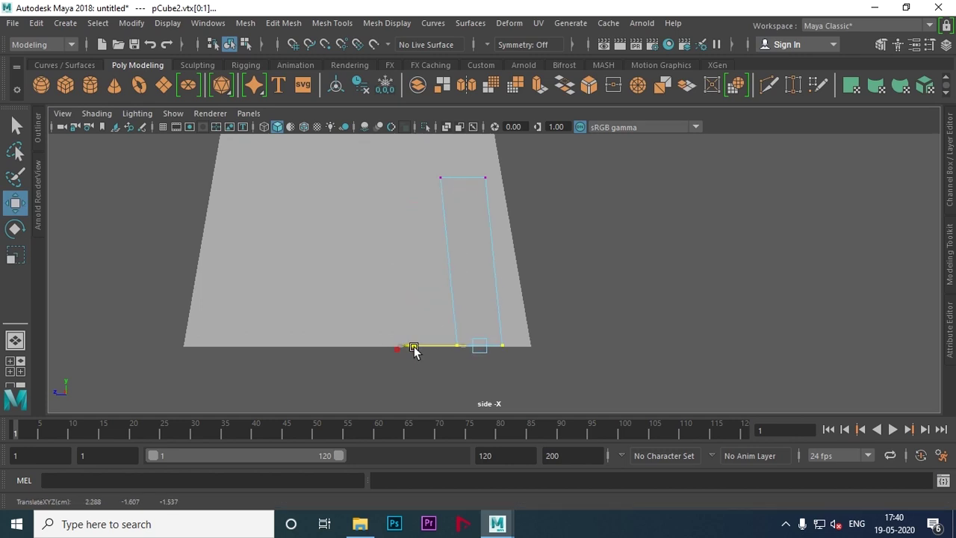
Step: Raise the slab's top vertices to the block's top edge
middle_click_drag(522, 242, 523, 330, "alt")
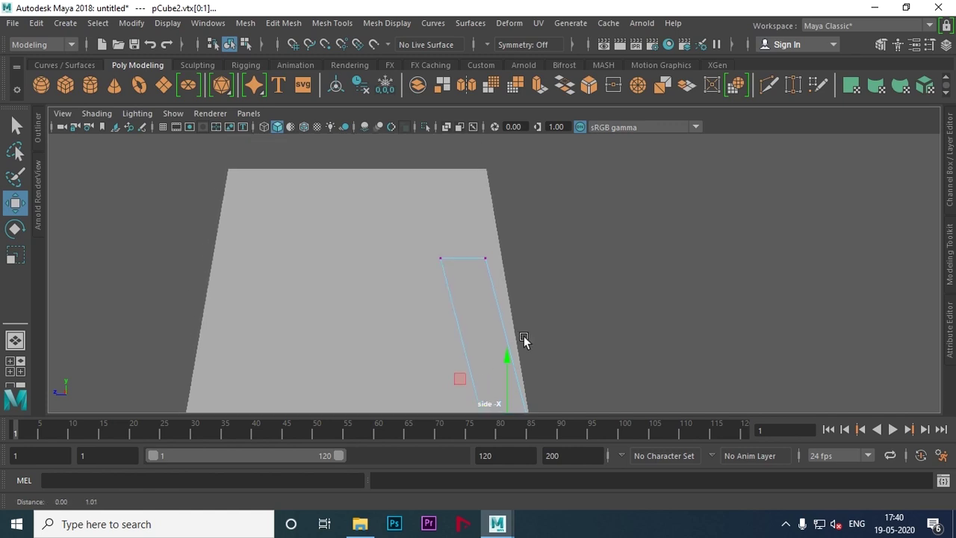
left_click_drag(416, 252, 511, 283)
middle_click_drag(511, 282, 536, 324, "alt")
left_click_drag(490, 262, 500, 207)
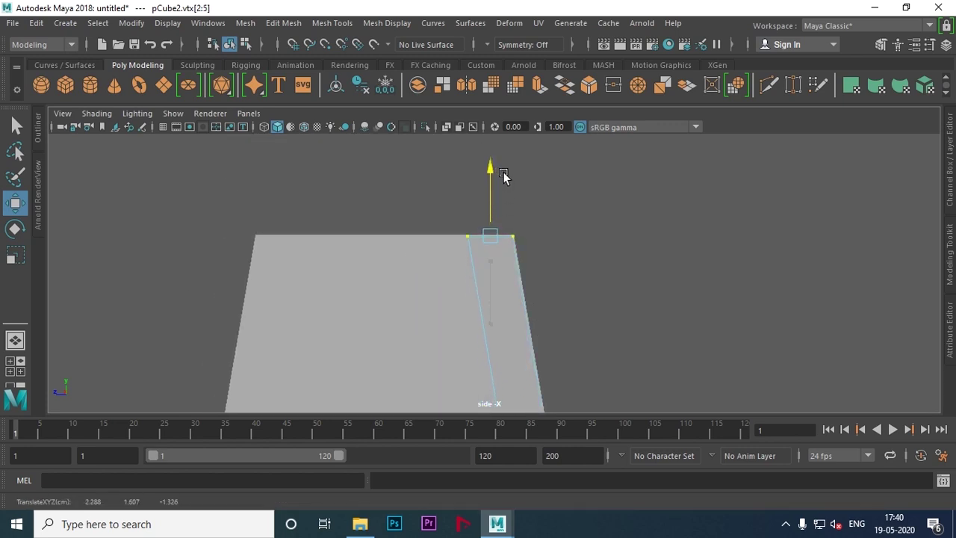
left_click_drag(504, 172, 503, 171)
left_click_drag(504, 171, 504, 172)
key("space")
key("space")
Step: Slide the slab's top vertices inward along the block's slope, adjusting them along X
mouse_move(619, 264)
left_mouse_down("alt")
mouse_move(590, 298)
mouse_move(470, 297)
mouse_move(570, 314)
mouse_move(540, 286)
mouse_move(589, 287)
mouse_move(567, 301)
mouse_move(539, 289)
left_mouse_up("alt")
left_click_drag(646, 273, 610, 257)
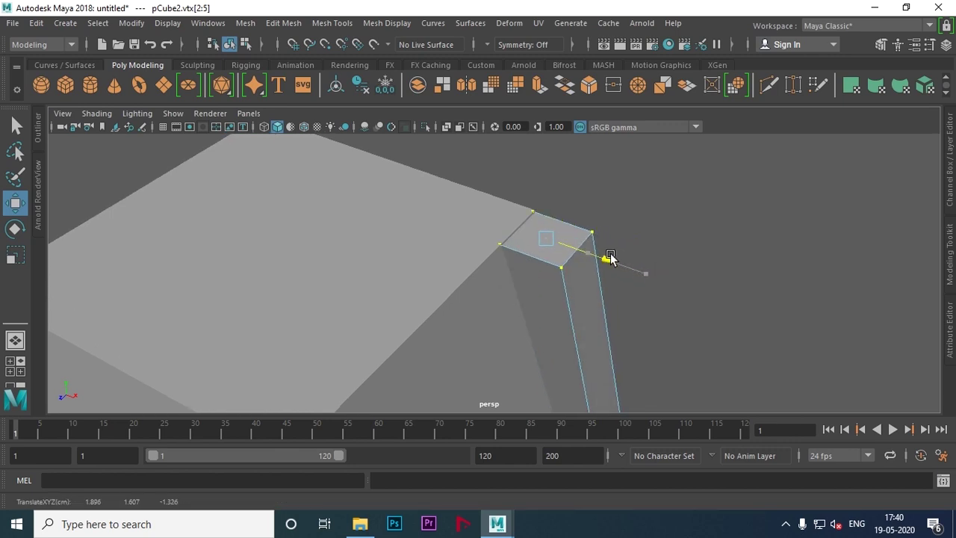
mouse_move(674, 267)
left_mouse_down("alt")
mouse_move(565, 222)
mouse_move(644, 239)
mouse_move(525, 277)
mouse_move(546, 277)
mouse_move(533, 267)
left_mouse_up("alt")
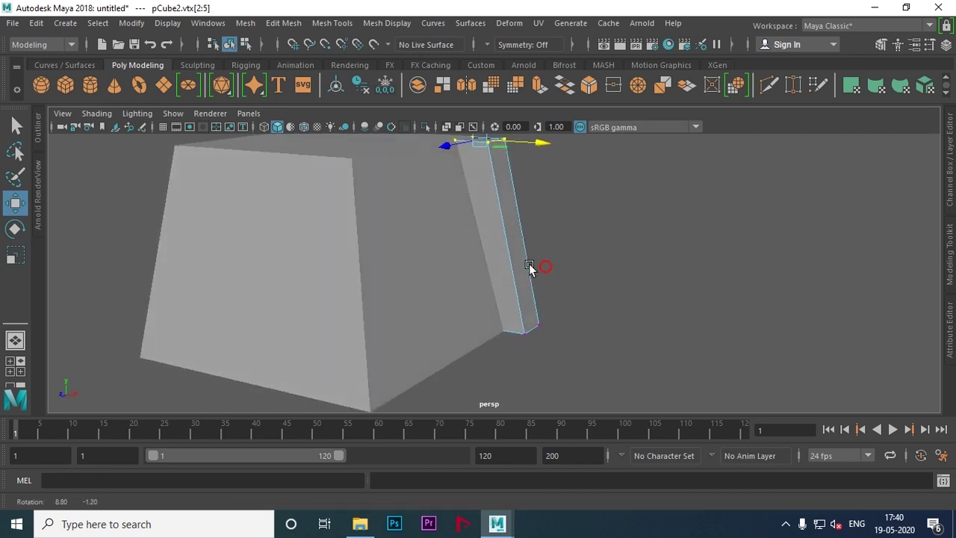
mouse_move(577, 338)
left_mouse_down()
mouse_move(625, 336)
mouse_move(543, 313)
mouse_move(525, 324)
mouse_move(526, 246)
left_mouse_up()
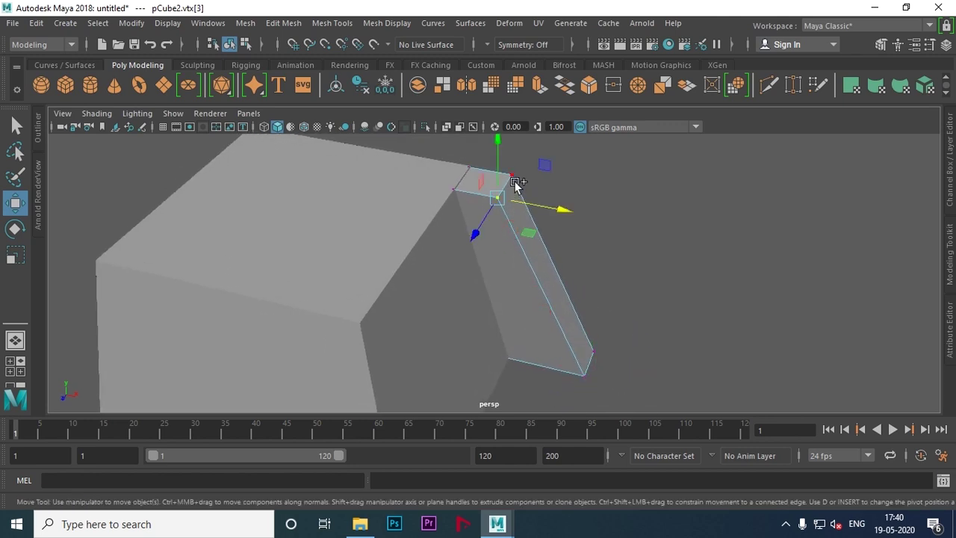
left_click_drag(583, 200, 560, 196)
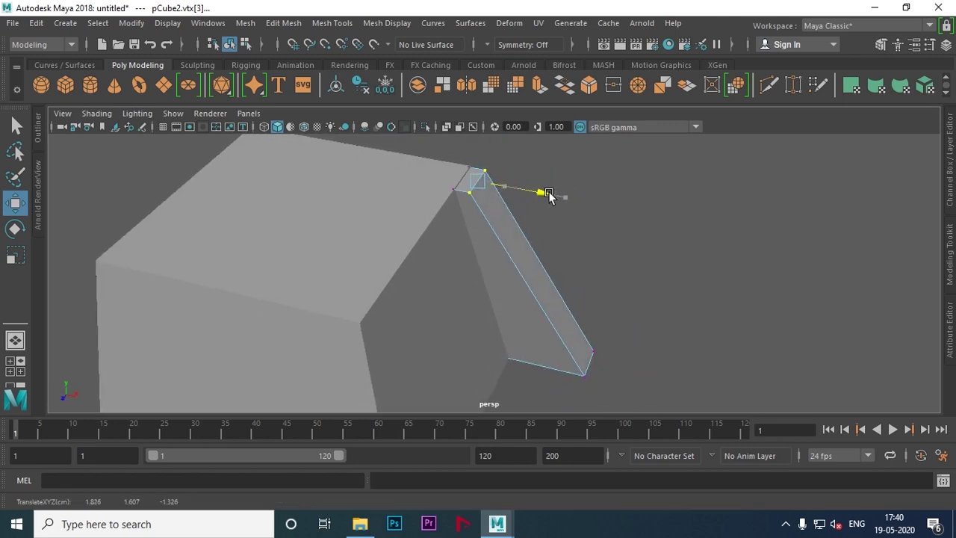
mouse_move(590, 244)
left_mouse_down("alt")
mouse_move(458, 241)
mouse_move(506, 282)
mouse_move(572, 264)
mouse_move(485, 251)
left_mouse_up("alt")
mouse_move(485, 250)
right_mouse_down("alt")
mouse_move(516, 284)
mouse_move(492, 277)
mouse_move(555, 246)
mouse_move(613, 245)
mouse_move(572, 260)
right_mouse_up("alt")
middle_click_drag(572, 260, 551, 265, "alt")
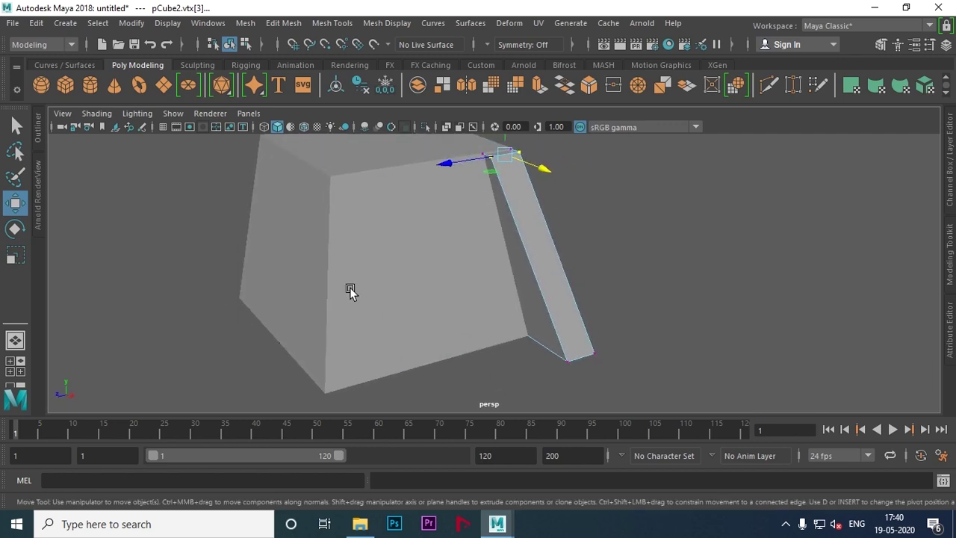
Step: Return to Object Mode and insert an edge loop across the slab
right_click_drag(496, 192, 565, 117)
mouse_move(529, 181)
right_mouse_down("shift")
mouse_move(504, 216)
mouse_move(441, 200)
right_mouse_up("shift")
mouse_move(514, 237)
left_mouse_down("alt")
mouse_move(473, 286)
mouse_move(540, 264)
mouse_move(522, 291)
mouse_move(595, 243)
mouse_move(616, 254)
mouse_move(478, 255)
mouse_move(521, 249)
mouse_move(497, 232)
mouse_move(325, 257)
mouse_move(510, 258)
mouse_move(598, 241)
mouse_move(523, 249)
mouse_move(544, 231)
mouse_move(572, 262)
left_mouse_up("alt")
left_click(540, 222)
Step: Add another edge loop and push the loops sideways along X to bend the slab
left_click(580, 281)
key("w")
mouse_move(626, 303)
left_mouse_down("alt")
mouse_move(492, 312)
mouse_move(568, 209)
mouse_move(593, 262)
mouse_move(568, 321)
left_mouse_up("alt")
left_click_drag(605, 248, 593, 249)
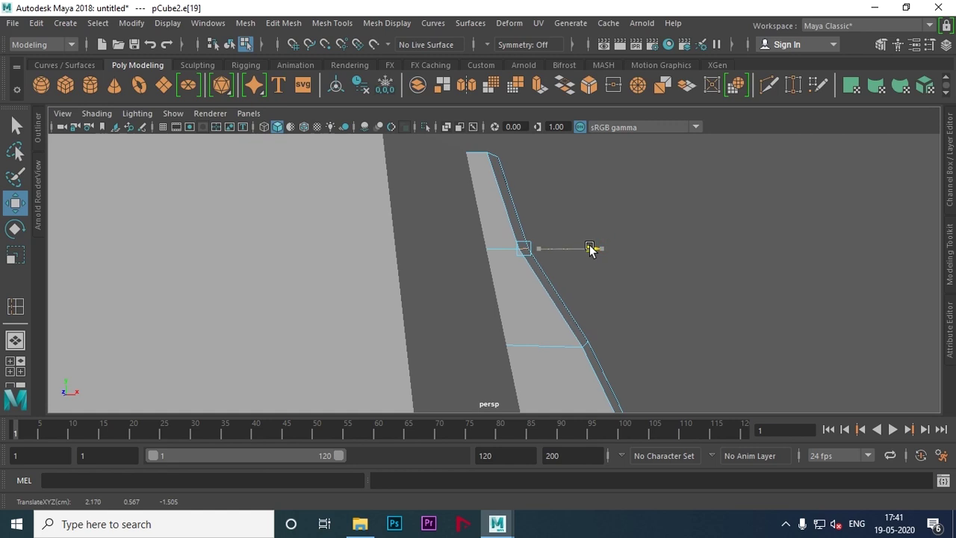
left_click_drag(590, 249, 531, 267, "alt")
mouse_move(577, 287)
left_mouse_down("alt")
mouse_move(632, 307)
mouse_move(625, 281)
mouse_move(601, 278)
left_mouse_up("alt")
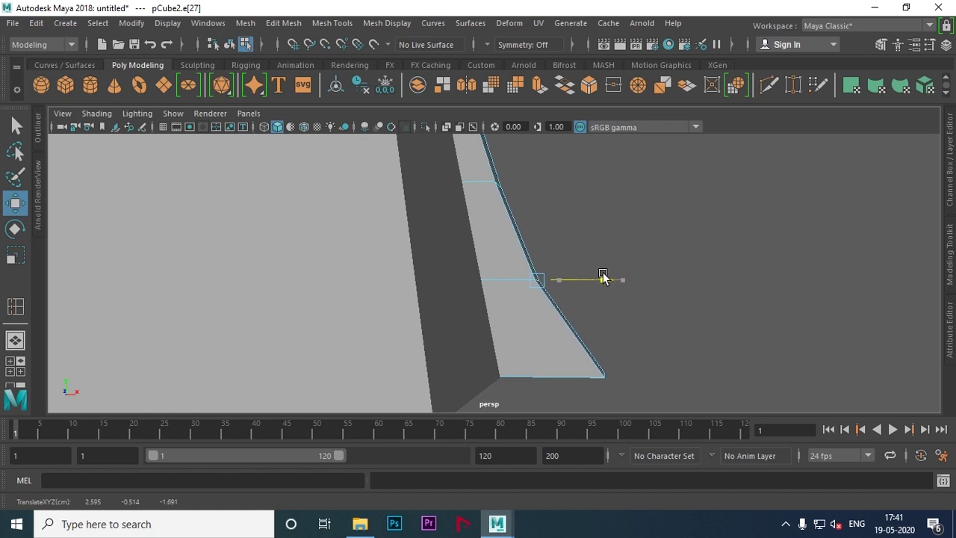
mouse_move(606, 276)
left_mouse_down("alt")
mouse_move(616, 312)
mouse_move(635, 275)
mouse_move(418, 294)
mouse_move(476, 297)
mouse_move(422, 299)
mouse_move(517, 271)
left_mouse_up("alt")
left_click(598, 309)
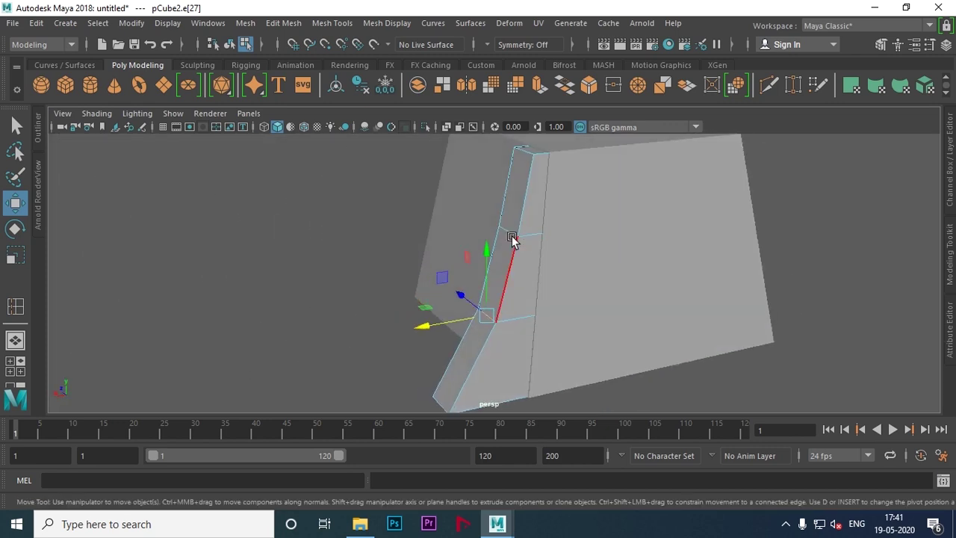
Step: Select the slab's four top vertices and raise them level with the block's top
left_click(507, 230)
left_click_drag(507, 229, 498, 239, "alt")
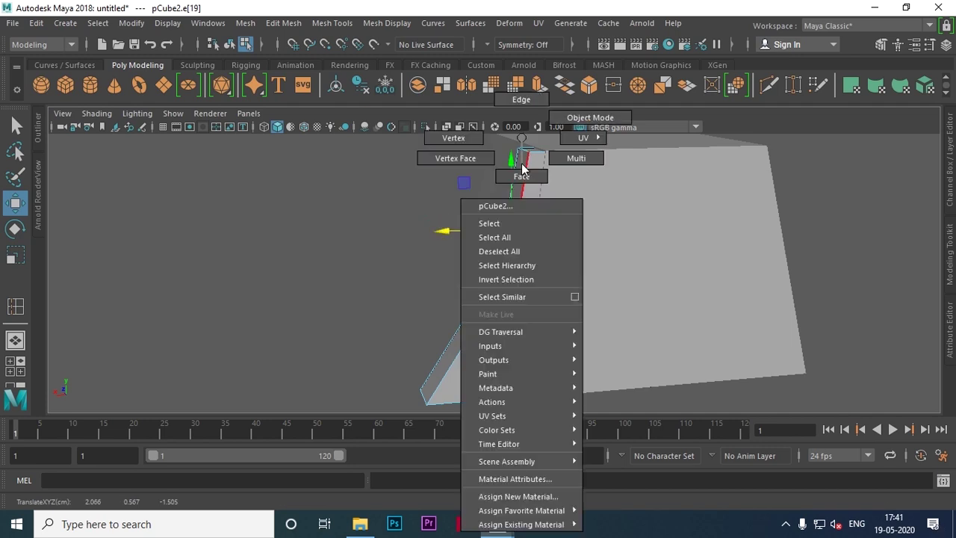
left_click(403, 189)
mouse_move(403, 190)
left_mouse_down("alt")
mouse_move(412, 261)
mouse_move(547, 257)
mouse_move(507, 271)
mouse_move(506, 308)
mouse_move(571, 297)
mouse_move(561, 261)
mouse_move(510, 267)
left_mouse_up("alt")
mouse_move(510, 266)
right_mouse_down("alt")
mouse_move(570, 292)
mouse_move(497, 282)
right_mouse_up("alt")
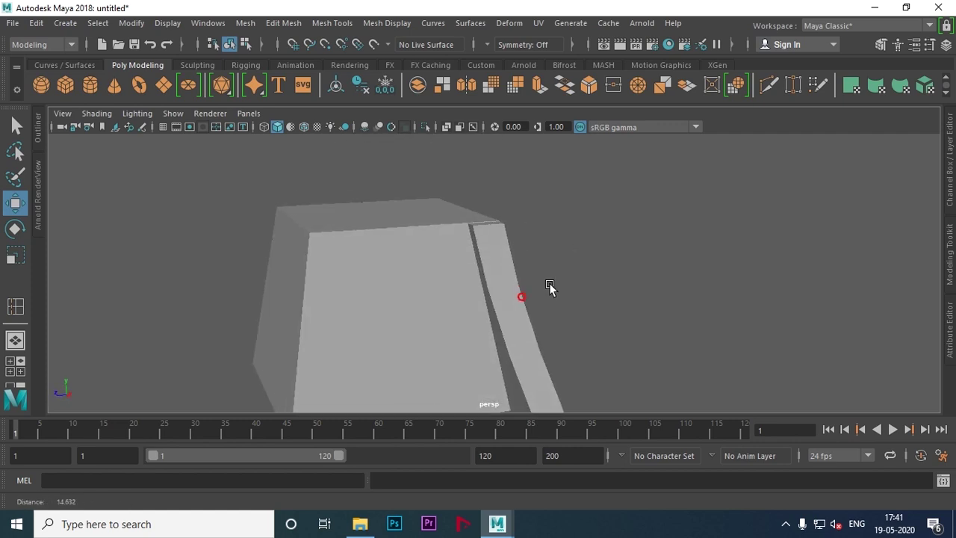
left_click_drag(497, 282, 488, 237, "alt")
right_click_drag(488, 237, 438, 155)
mouse_move(438, 155)
left_mouse_down("alt")
mouse_move(481, 247)
mouse_move(529, 235)
left_mouse_up("alt")
mouse_move(405, 304)
left_mouse_down("alt")
mouse_move(782, 321)
mouse_move(642, 291)
left_mouse_up("alt")
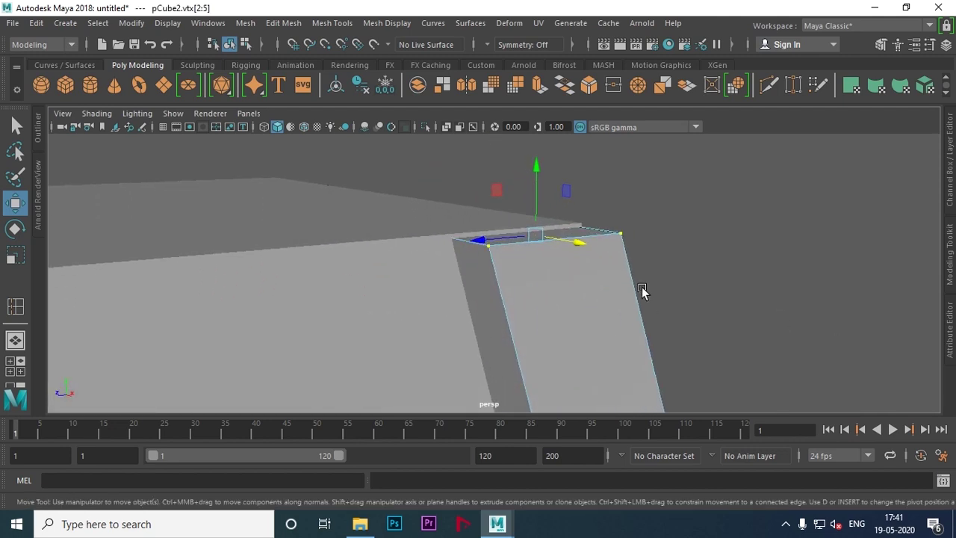
left_click_drag(537, 169, 536, 165)
Step: Return to Object Mode and reselect the side slab
right_click_drag(546, 174, 642, 117)
mouse_move(717, 247)
left_mouse_down("alt")
mouse_move(518, 292)
mouse_move(439, 228)
left_mouse_up("alt")
right_click_drag(438, 227, 451, 246, "alt")
mouse_move(450, 246)
left_mouse_down("alt")
mouse_move(367, 256)
mouse_move(442, 272)
mouse_move(503, 184)
left_mouse_up("alt")
left_click(502, 185)
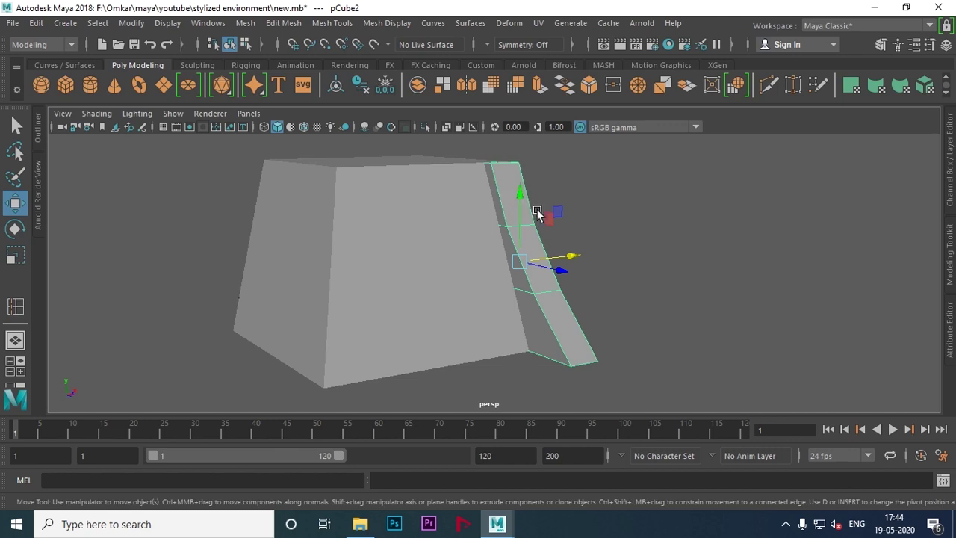
Step: Add four support edge loops to the slab, near its top, along its length, edge and bottom
left_click(741, 211)
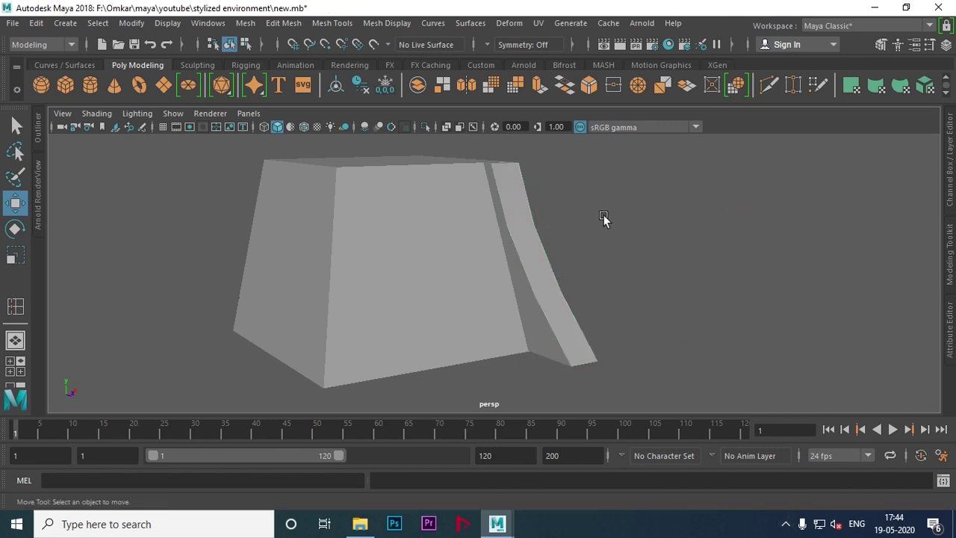
left_click(505, 187)
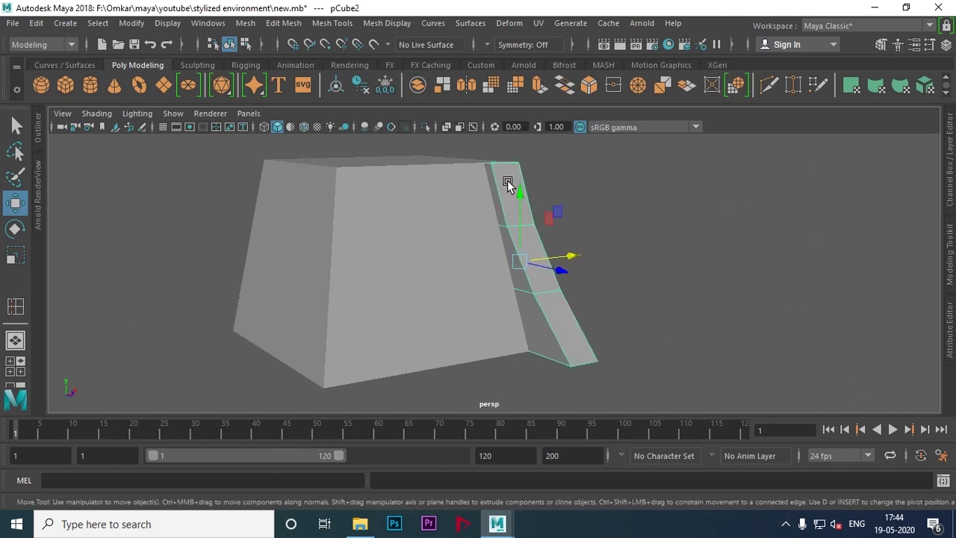
right_click(507, 180, "shift")
right_click_drag(507, 181, 434, 193, "shift")
mouse_move(670, 273)
right_mouse_down("alt")
mouse_move(413, 252)
mouse_move(457, 306)
right_mouse_up("alt")
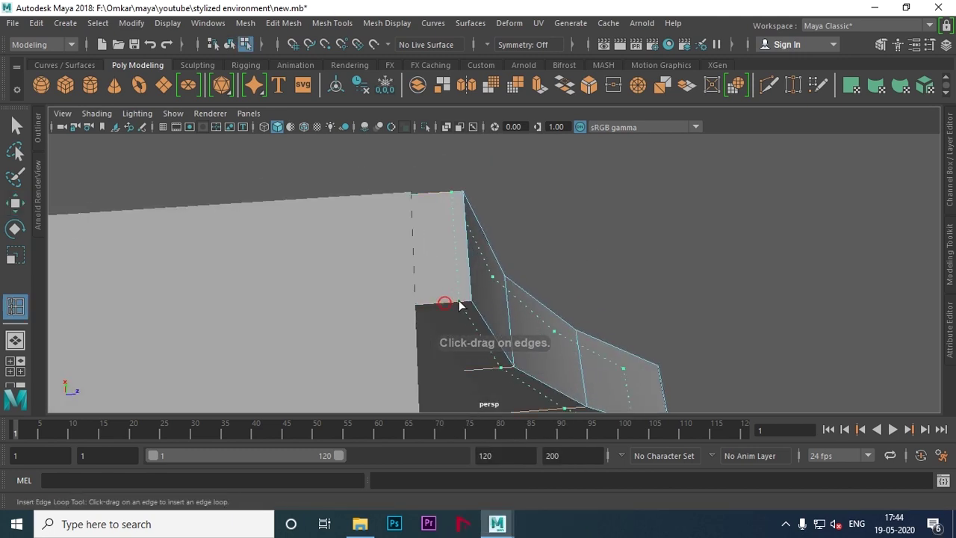
mouse_move(459, 305)
left_mouse_down("alt")
mouse_move(331, 305)
mouse_move(471, 318)
mouse_move(454, 282)
mouse_move(443, 304)
mouse_move(488, 259)
mouse_move(487, 321)
left_mouse_up("alt")
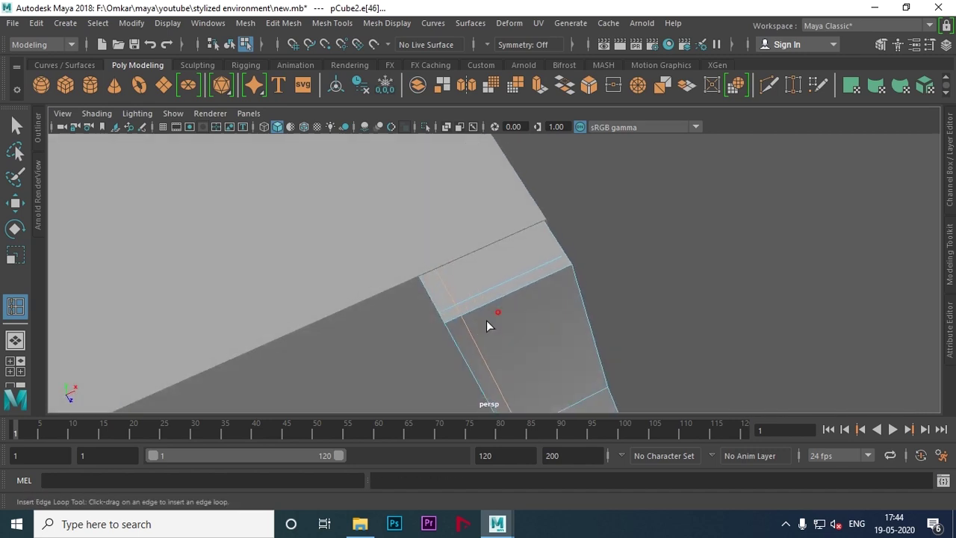
left_click(555, 271)
mouse_move(558, 273)
left_mouse_down("alt")
mouse_move(563, 314)
mouse_move(508, 265)
mouse_move(460, 337)
mouse_move(454, 284)
mouse_move(435, 283)
mouse_move(433, 267)
mouse_move(407, 248)
mouse_move(354, 266)
mouse_move(401, 245)
mouse_move(471, 291)
mouse_move(502, 286)
mouse_move(435, 316)
mouse_move(450, 207)
mouse_move(449, 264)
mouse_move(380, 236)
mouse_move(430, 289)
left_mouse_up("alt")
left_click(423, 245)
left_click(497, 268)
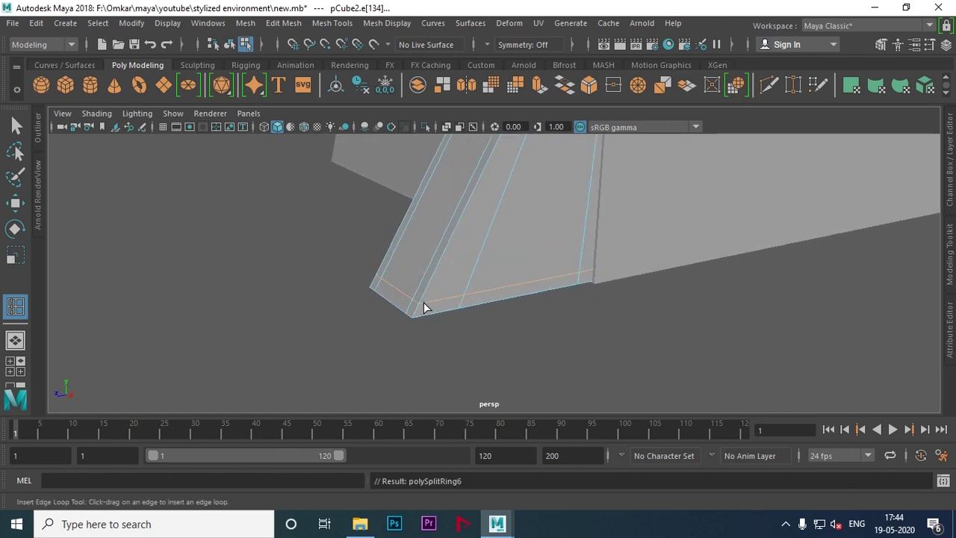
left_click(423, 308)
Step: Exit the edge loop tool, turn on smooth mesh preview (3) and orbit to inspect the slab
key("w")
key("F8")
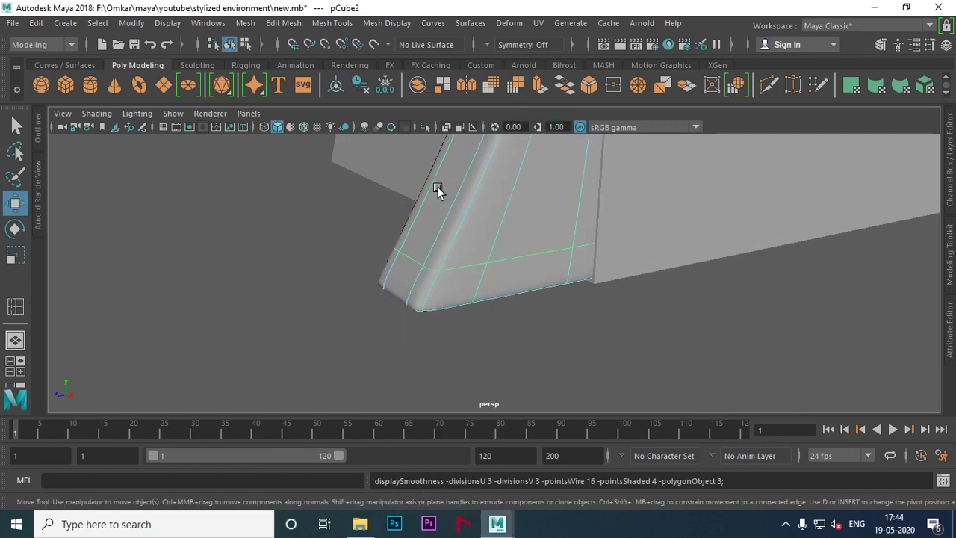
key("3")
mouse_move(531, 281)
left_mouse_down("alt")
mouse_move(258, 258)
mouse_move(346, 266)
mouse_move(363, 294)
mouse_move(477, 305)
mouse_move(401, 305)
mouse_move(548, 307)
mouse_move(467, 316)
mouse_move(415, 298)
left_mouse_up("alt")
middle_click_drag(415, 298, 551, 294, "alt")
mouse_move(540, 299)
left_mouse_down("alt")
mouse_move(593, 299)
mouse_move(548, 314)
mouse_move(416, 311)
mouse_move(502, 300)
mouse_move(431, 302)
mouse_move(632, 251)
left_mouse_up("alt")
left_click(523, 298)
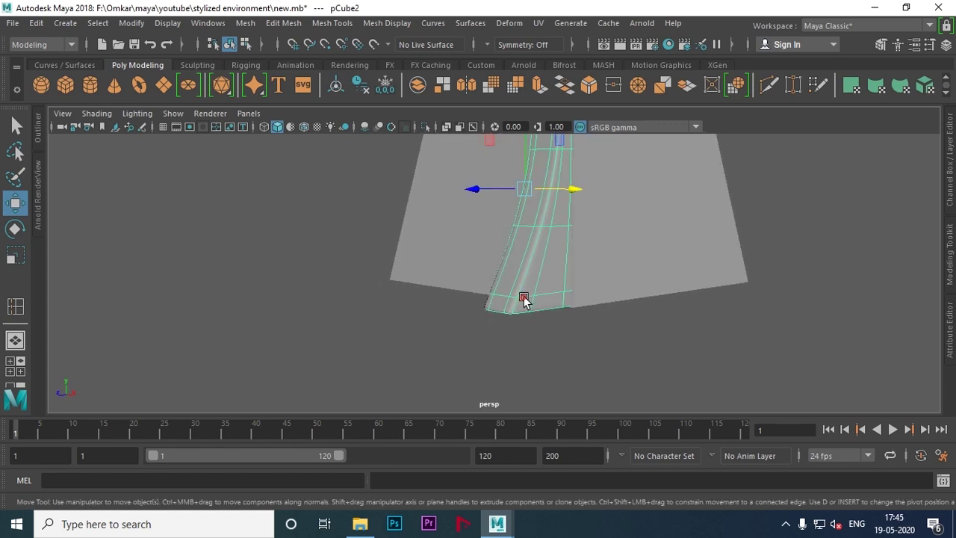
mouse_move(524, 297)
left_mouse_down("alt")
mouse_move(531, 311)
mouse_move(707, 306)
mouse_move(662, 281)
mouse_move(623, 309)
mouse_move(771, 267)
left_mouse_up("alt")
Step: Group the slab, duplicate the group and set Scale X to -1 to mirror it
left_click(949, 189)
key("ctrl+g")
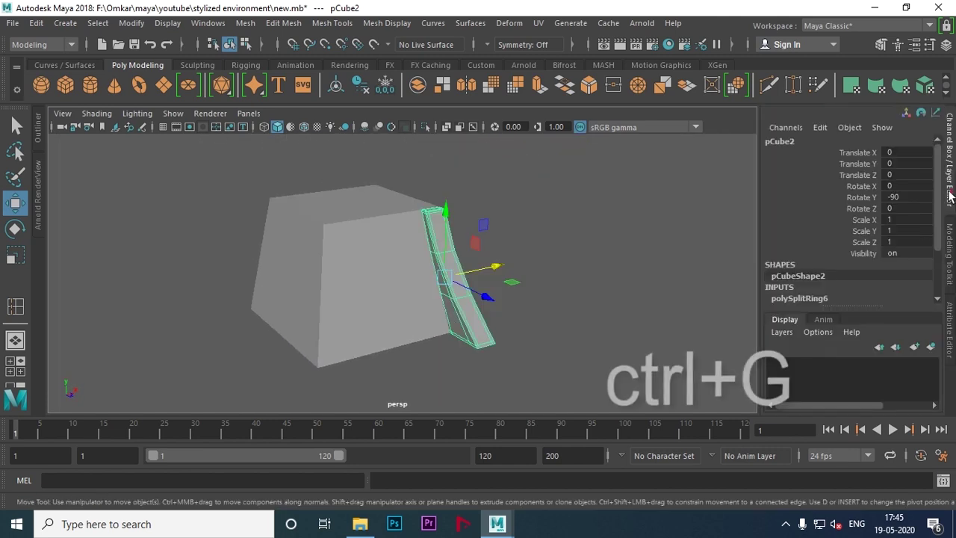
key("ctrl+d")
mouse_move(429, 282)
left_mouse_down("alt")
mouse_move(358, 284)
mouse_move(591, 304)
left_mouse_up("alt")
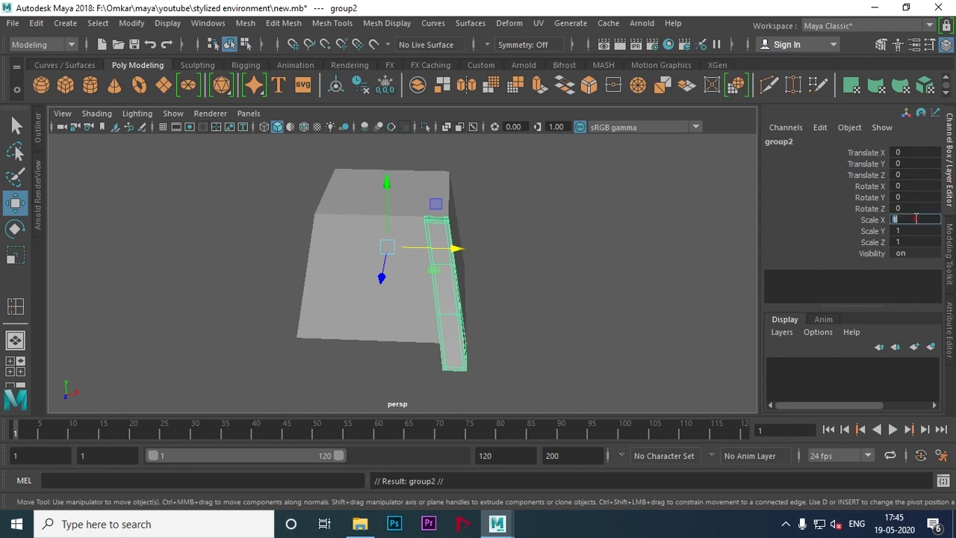
type("-1")
key("Return")
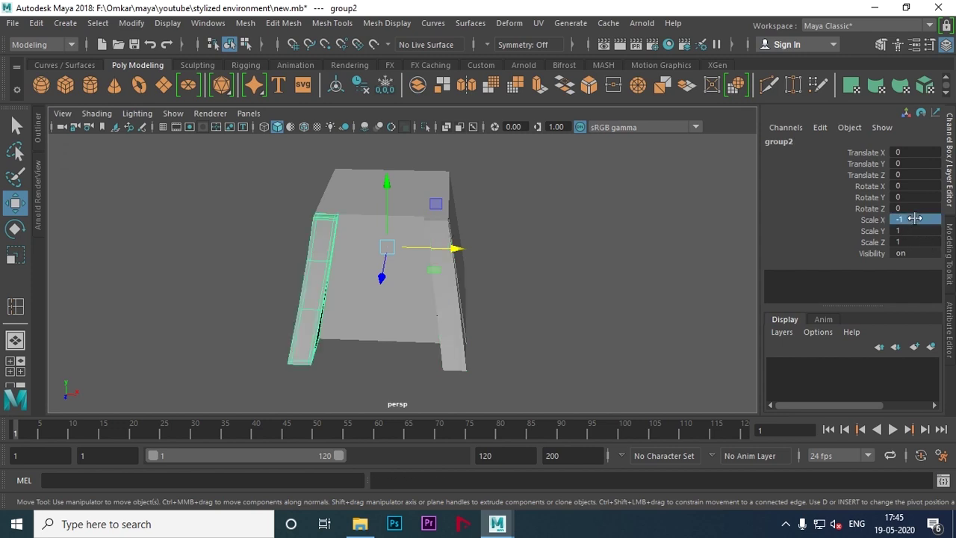
left_click(949, 196)
Step: Turn on smooth preview for the mirrored slab so both side pieces look rounded
mouse_move(442, 292)
left_mouse_down("alt")
mouse_move(542, 281)
mouse_move(456, 251)
left_mouse_up("alt")
left_click(713, 263)
mouse_move(700, 284)
left_mouse_down("alt")
mouse_move(632, 284)
mouse_move(584, 309)
mouse_move(630, 320)
mouse_move(577, 355)
left_mouse_up("alt")
left_click(542, 307)
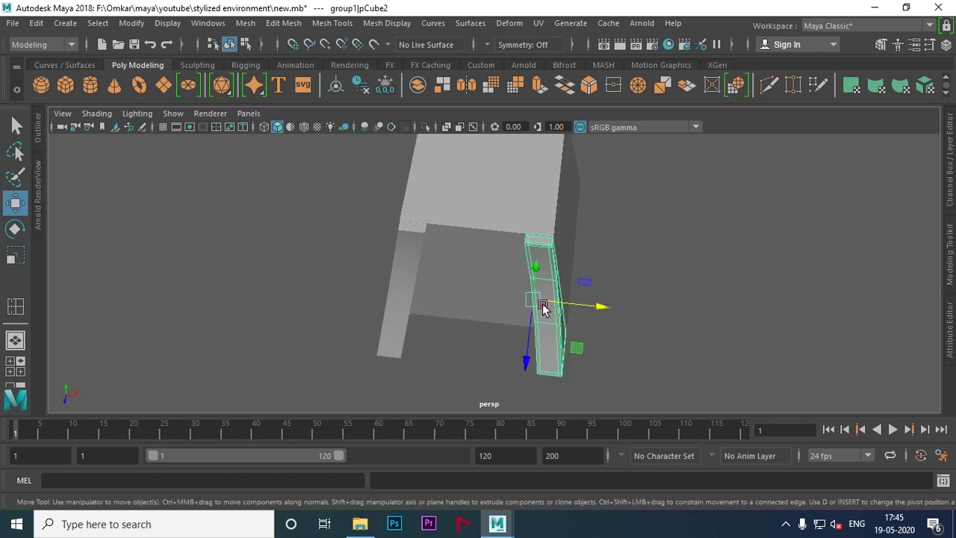
key("3")
left_click(322, 228)
mouse_move(322, 228)
left_mouse_down("alt")
mouse_move(368, 242)
mouse_move(364, 202)
mouse_move(452, 242)
mouse_move(389, 289)
mouse_move(513, 305)
mouse_move(420, 335)
mouse_move(501, 301)
mouse_move(563, 291)
mouse_move(461, 267)
mouse_move(423, 305)
mouse_move(441, 313)
left_mouse_up("alt")
Step: Add a polygon cylinder to the scene
left_click(523, 302)
mouse_move(399, 284)
left_mouse_down("alt")
mouse_move(503, 298)
mouse_move(461, 289)
left_mouse_up("alt")
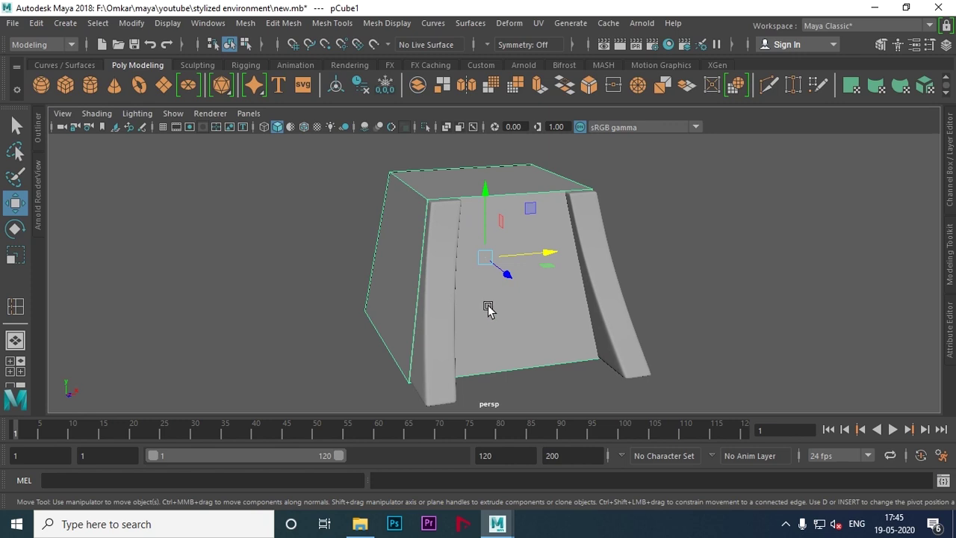
left_click(89, 85)
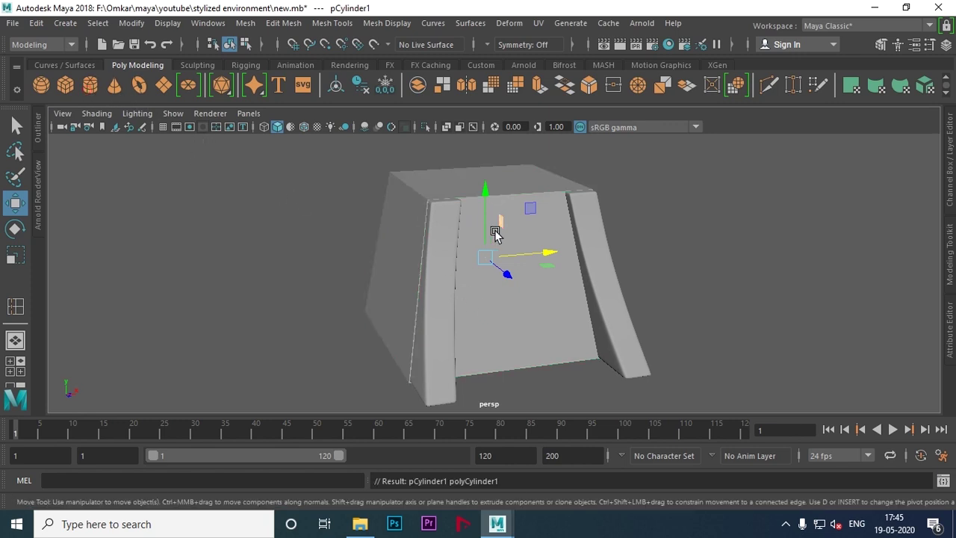
Step: Pull the cylinder out in front of the block and set its Rotate X to exactly 90
key("space")
key("space")
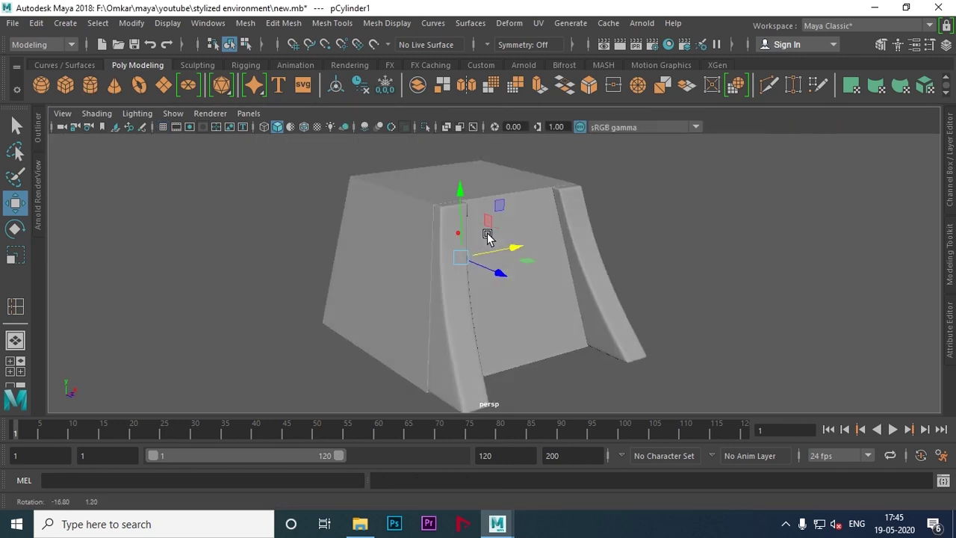
left_click_drag(495, 272, 637, 332)
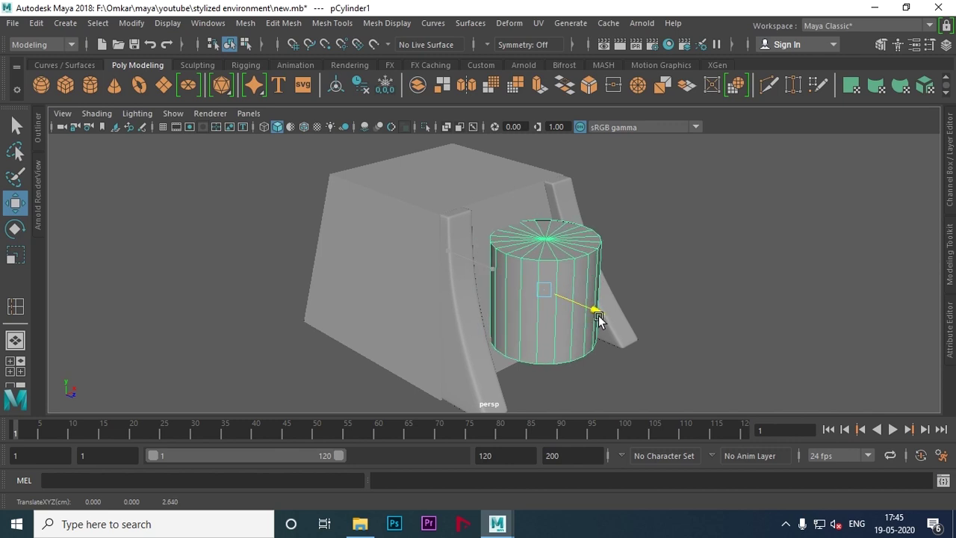
key("e")
mouse_move(610, 277)
left_mouse_down()
mouse_move(637, 371)
mouse_move(680, 326)
mouse_move(689, 259)
mouse_move(691, 305)
left_mouse_up()
right_click_drag(692, 305, 592, 304, "alt")
mouse_move(592, 303)
left_mouse_down("alt")
mouse_move(512, 305)
mouse_move(520, 265)
mouse_move(525, 272)
left_mouse_up("alt")
left_click(949, 189)
type("90")
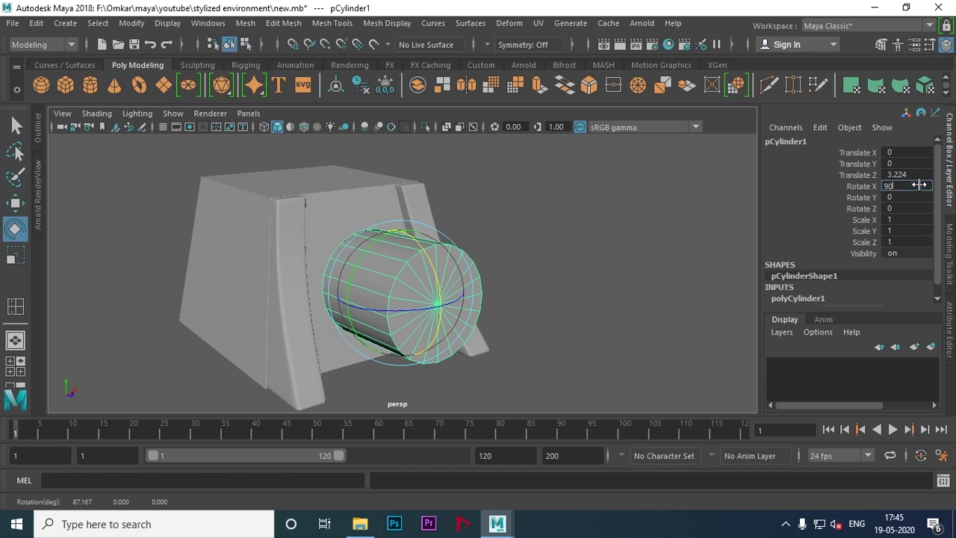
key("Return")
left_click(949, 188)
Step: Select the cylinder's front face in face mode
left_click(683, 283)
mouse_move(682, 283)
left_mouse_down("alt")
mouse_move(681, 294)
mouse_move(663, 296)
left_mouse_up("alt")
left_click(546, 284)
mouse_move(546, 284)
left_mouse_down("alt")
mouse_move(476, 293)
mouse_move(548, 282)
mouse_move(550, 207)
left_mouse_up("alt")
right_click_drag(551, 142, 550, 174)
mouse_move(550, 175)
left_mouse_down("alt")
mouse_move(591, 276)
mouse_move(561, 284)
left_mouse_up("alt")
left_click(467, 251)
left_click_drag(466, 250, 499, 276, "alt")
Step: Delete the cylinder's lower-half faces in the front view, leaving an open underside
key("w")
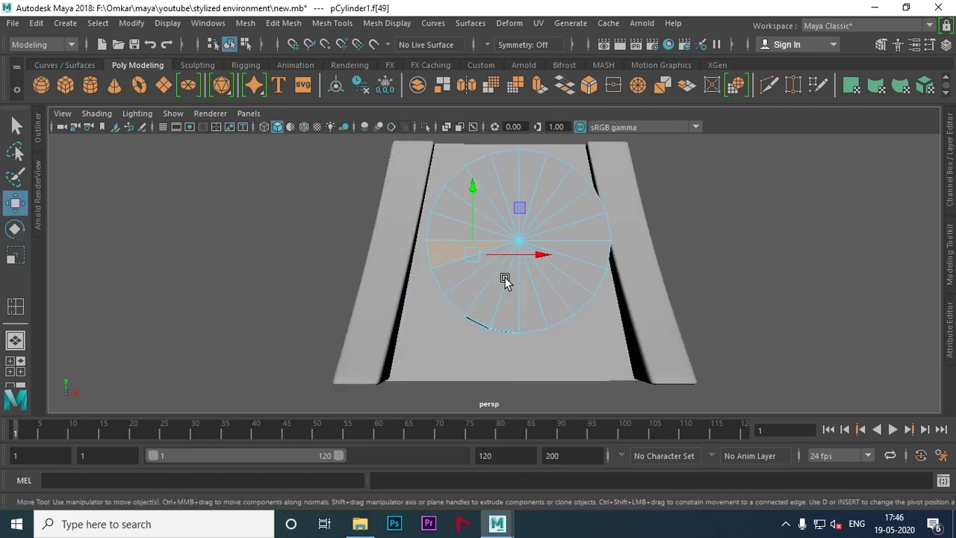
key("space")
key("space")
key("space")
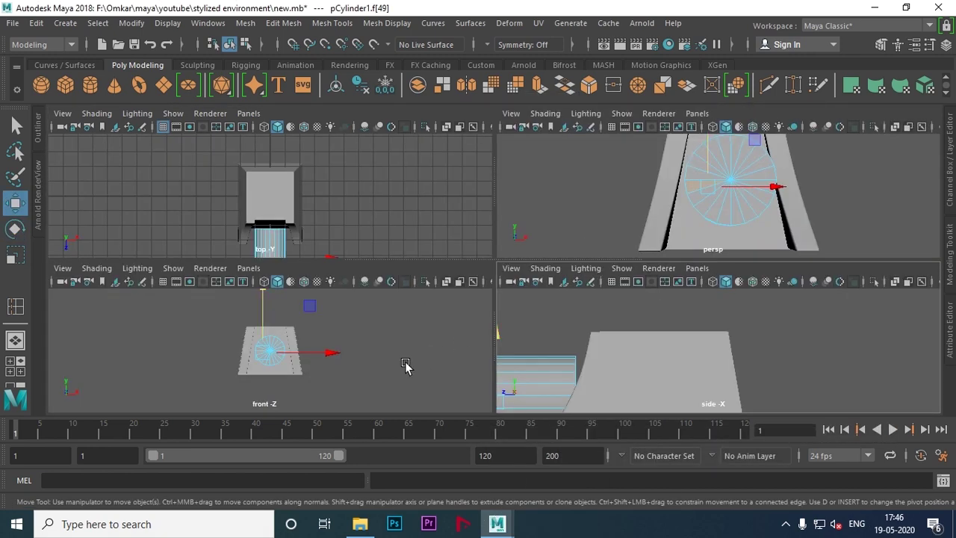
key("space")
scroll(745, 336, "up", 3)
scroll(745, 336, "up", 2)
scroll(723, 341, "up", 2)
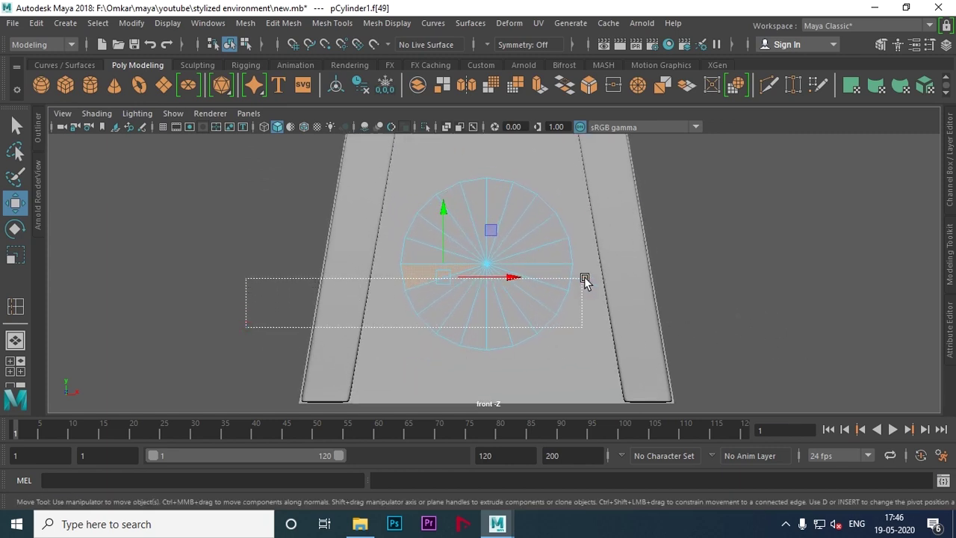
mouse_move(488, 327)
left_mouse_down("alt")
mouse_move(601, 237)
mouse_move(648, 258)
mouse_move(506, 216)
mouse_move(505, 261)
left_mouse_up("alt")
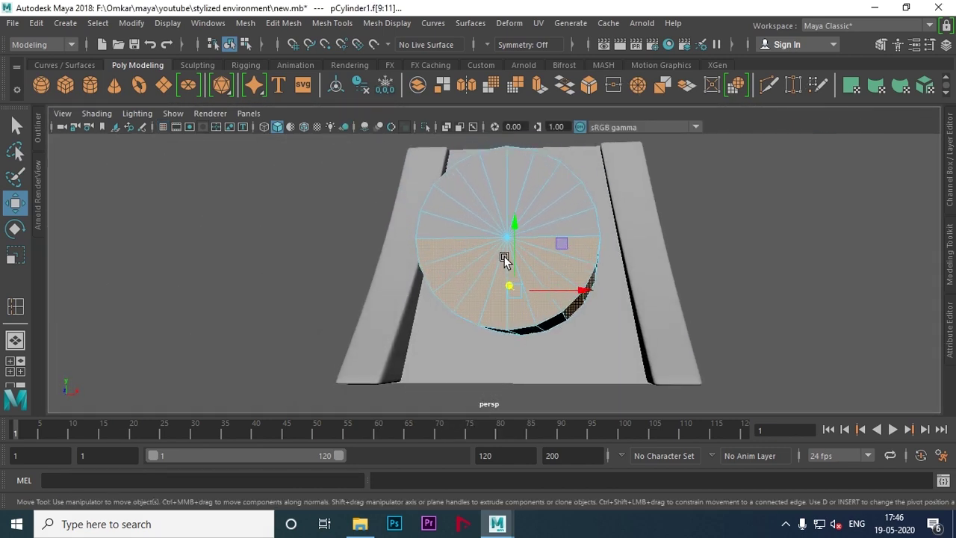
key("Delete")
mouse_move(504, 259)
left_mouse_down("alt")
mouse_move(550, 279)
mouse_move(567, 321)
mouse_move(534, 315)
mouse_move(534, 233)
left_mouse_up("alt")
key("Delete")
Step: Select the two edges along the half cylinder's cut in edge mode
right_click_drag(534, 137, 571, 141)
left_click(750, 210)
left_click_drag(751, 211, 544, 273, "alt")
left_click(545, 273)
mouse_move(451, 287)
left_mouse_down("alt")
mouse_move(583, 266)
mouse_move(486, 230)
mouse_move(491, 175)
left_mouse_up("alt")
right_click_drag(491, 138, 491, 103)
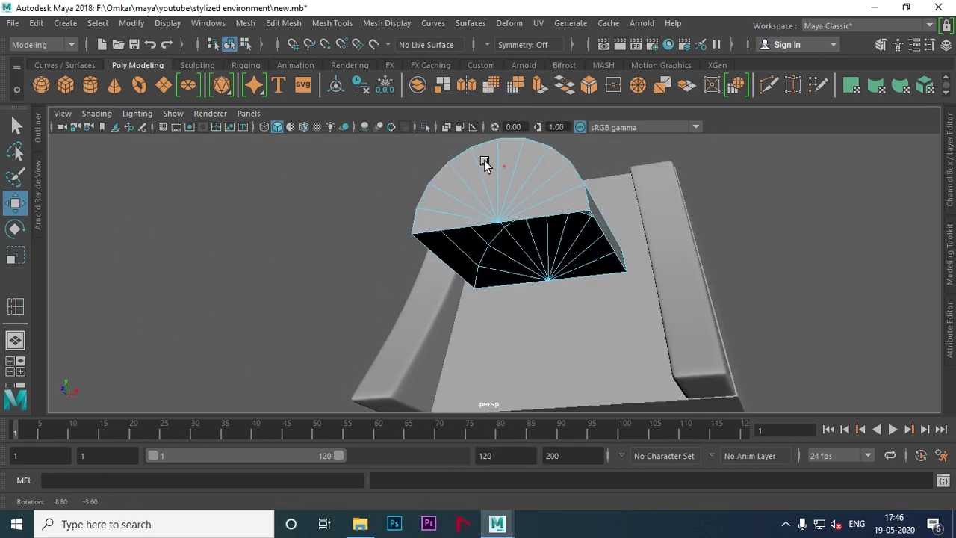
left_click_drag(484, 159, 512, 180, "alt")
left_click(512, 181)
left_click(421, 219, "shift")
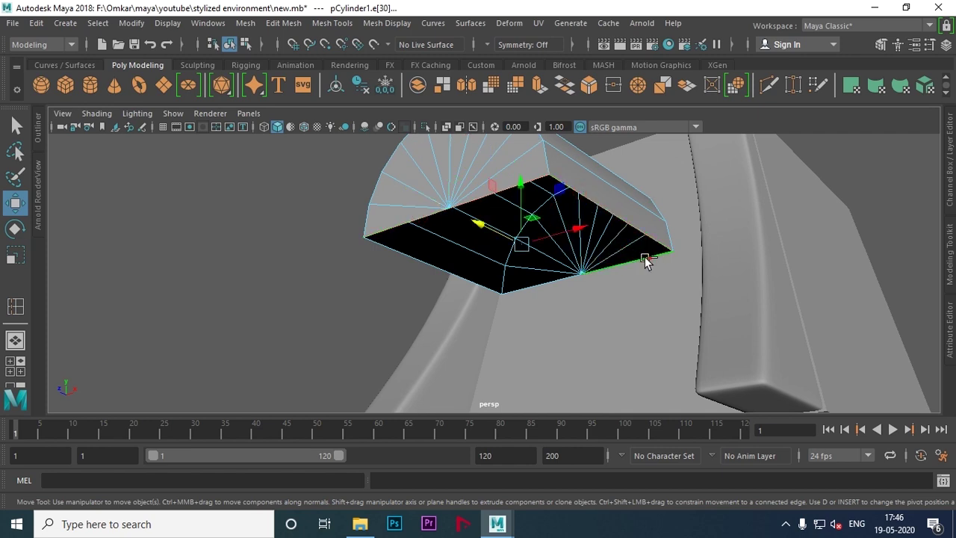
Step: Extrude the selected bottom edges and drag them downward to form straight sides
right_click(456, 147, "shift")
left_click(449, 181)
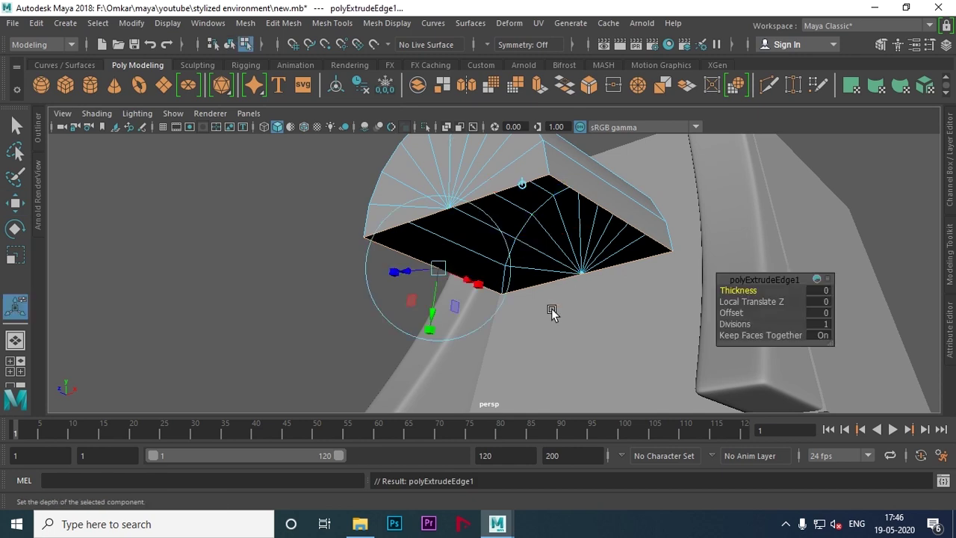
key("w")
mouse_move(502, 227)
left_mouse_down("alt")
mouse_move(667, 265)
mouse_move(439, 234)
mouse_move(498, 243)
mouse_move(518, 178)
mouse_move(519, 297)
left_mouse_up("alt")
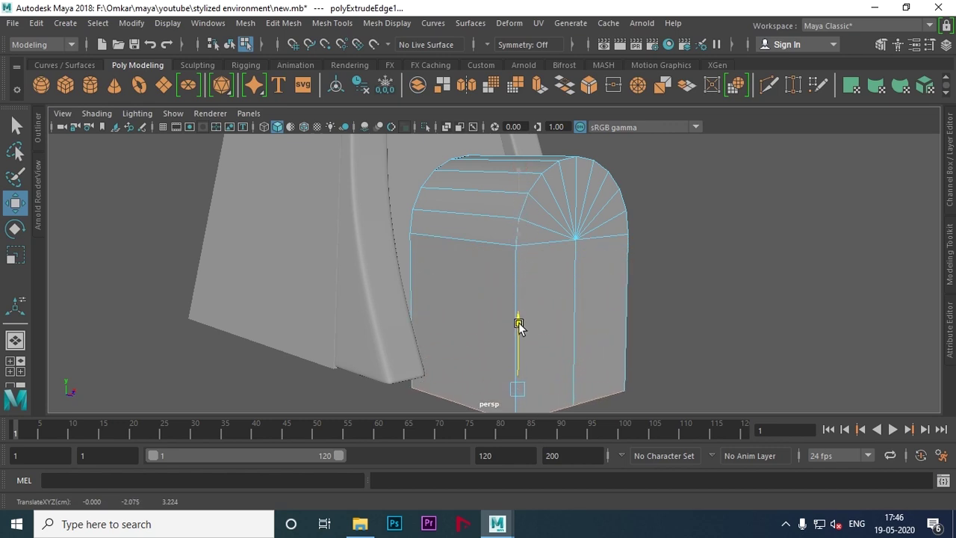
right_click_drag(619, 284, 397, 264, "alt")
mouse_move(397, 264)
left_mouse_down("alt")
mouse_move(415, 269)
mouse_move(378, 267)
mouse_move(672, 333)
left_mouse_up("alt")
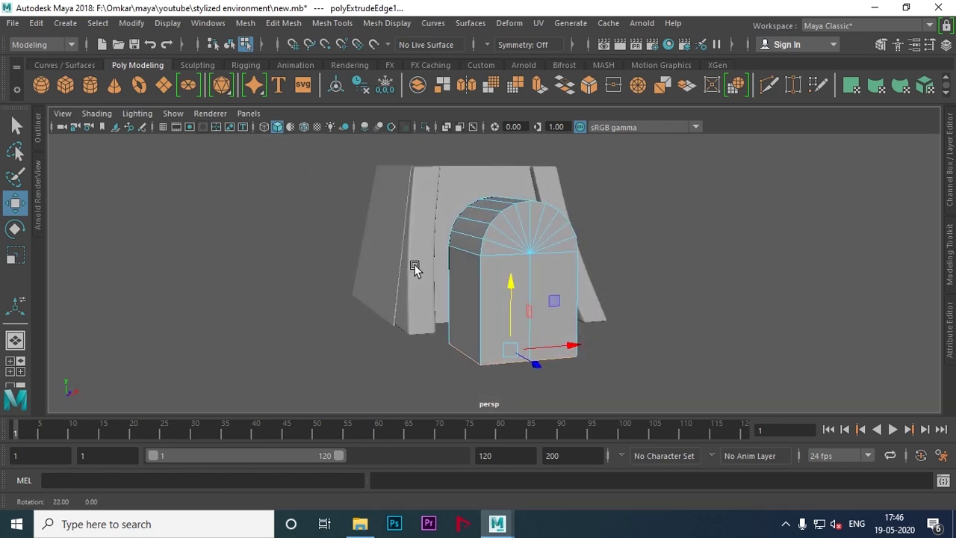
mouse_move(512, 290)
left_mouse_down()
mouse_move(580, 331)
mouse_move(608, 264)
mouse_move(503, 230)
mouse_move(611, 270)
left_mouse_up()
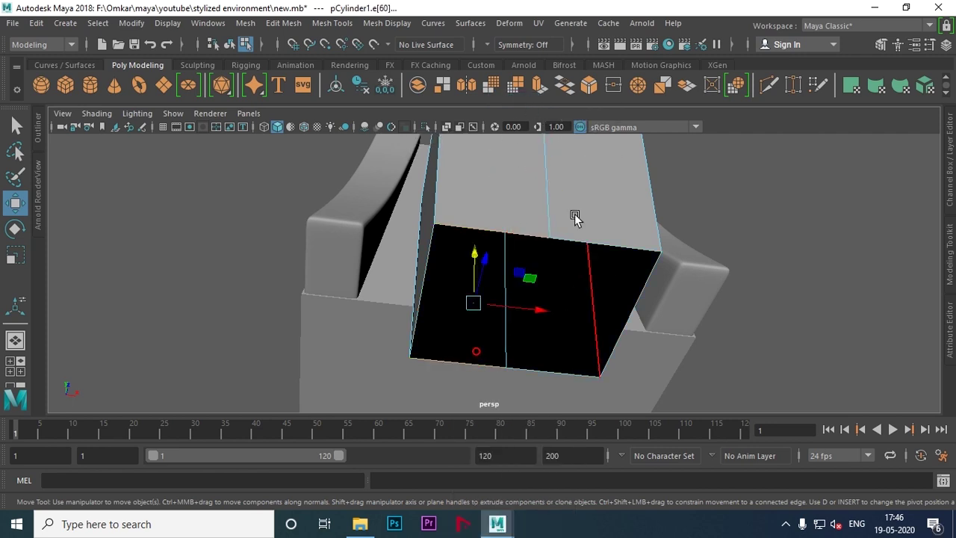
Step: Bridge the open edges to close the arch's sides
left_click(563, 86)
mouse_move(590, 194)
left_mouse_down("alt")
mouse_move(602, 220)
mouse_move(569, 219)
left_mouse_up("alt")
left_click(557, 203)
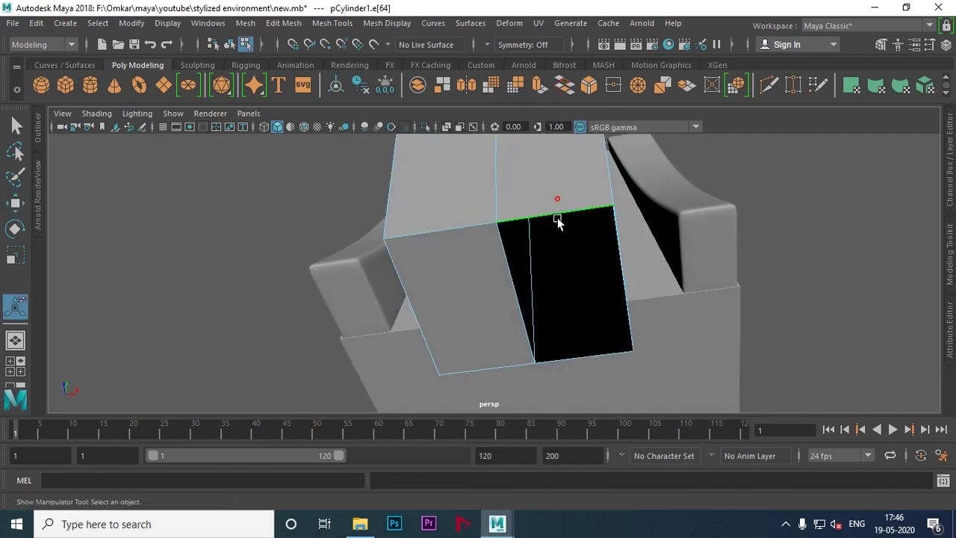
left_click(571, 90)
Step: Return to object mode and scale the door piece to 0.199 along one axis
mouse_move(544, 231)
left_mouse_down("alt")
mouse_move(553, 249)
mouse_move(550, 142)
left_mouse_up("alt")
right_click_drag(550, 141, 638, 118)
mouse_move(666, 160)
left_mouse_down("alt")
mouse_move(525, 226)
mouse_move(542, 299)
mouse_move(584, 289)
left_mouse_up("alt")
mouse_move(526, 231)
left_mouse_down("alt")
mouse_move(518, 284)
mouse_move(525, 260)
left_mouse_up("alt")
key("r")
key("w")
mouse_move(527, 213)
left_mouse_down("alt")
mouse_move(562, 274)
mouse_move(521, 287)
mouse_move(569, 249)
mouse_move(520, 236)
left_mouse_up("alt")
key("r")
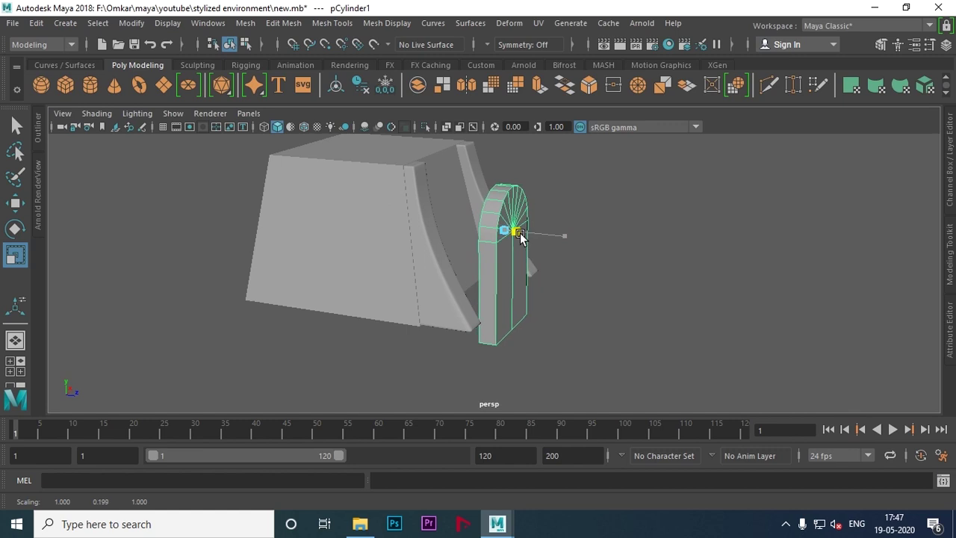
Step: Push the arch into the wall along X, enlarge it slightly, and tilt it about -5.4°
mouse_move(520, 236)
left_mouse_down("alt")
mouse_move(575, 252)
mouse_move(591, 297)
mouse_move(479, 272)
mouse_move(501, 276)
mouse_move(491, 305)
mouse_move(477, 306)
left_mouse_up("alt")
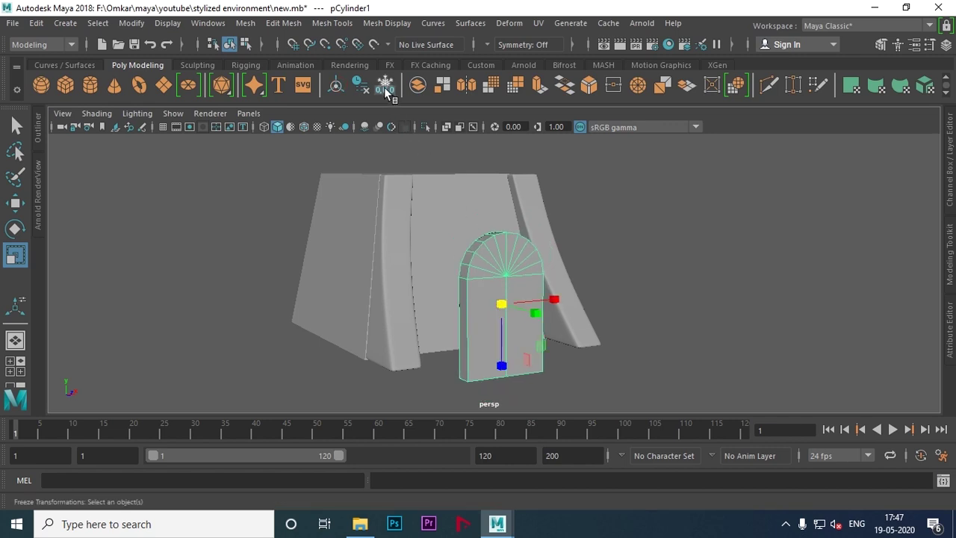
mouse_move(386, 120)
left_mouse_down("alt")
mouse_move(388, 220)
mouse_move(436, 215)
left_mouse_up("alt")
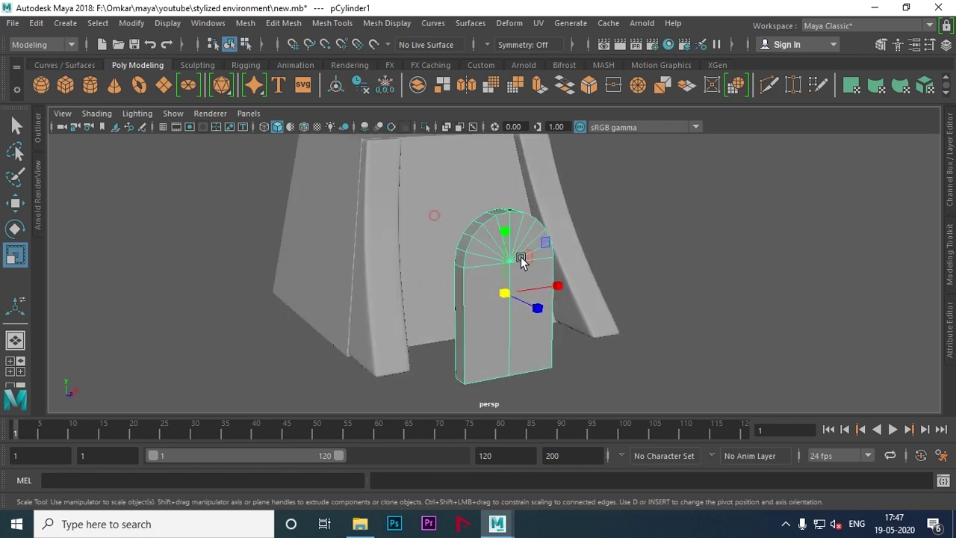
key("w")
mouse_move(504, 229)
left_mouse_down("alt")
mouse_move(463, 246)
mouse_move(581, 250)
mouse_move(502, 241)
mouse_move(404, 269)
mouse_move(448, 314)
mouse_move(480, 183)
mouse_move(483, 211)
left_mouse_up("alt")
mouse_move(633, 239)
left_mouse_down("alt")
mouse_move(454, 247)
mouse_move(479, 270)
mouse_move(423, 310)
mouse_move(477, 307)
mouse_move(530, 326)
mouse_move(545, 315)
mouse_move(538, 305)
mouse_move(384, 304)
mouse_move(410, 320)
mouse_move(479, 324)
left_mouse_up("alt")
key("r")
key("w")
key("e")
mouse_move(461, 259)
left_mouse_down()
mouse_move(465, 241)
mouse_move(490, 249)
left_mouse_up()
key("space")
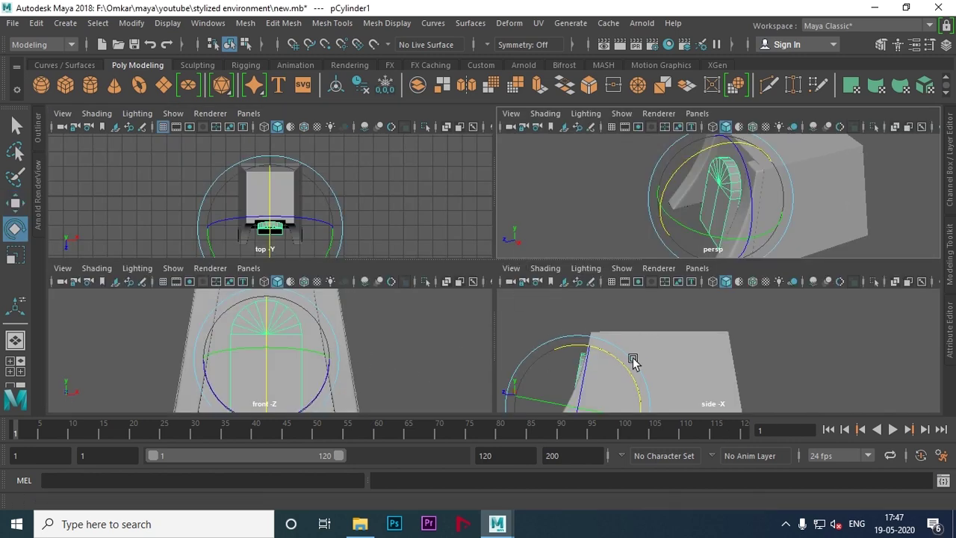
Step: Maximize the side view in wireframe and undo back to the arch selection
key("space")
left_click(264, 127)
scroll(599, 269, "up", 3)
scroll(548, 277, "up", 2)
scroll(549, 276, "down", 1)
scroll(606, 278, "down", 1)
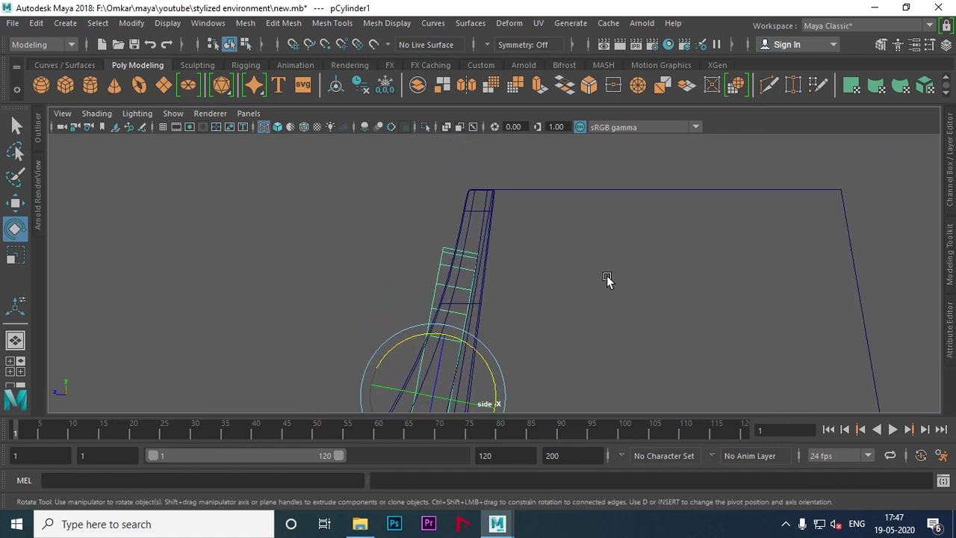
left_click(562, 190)
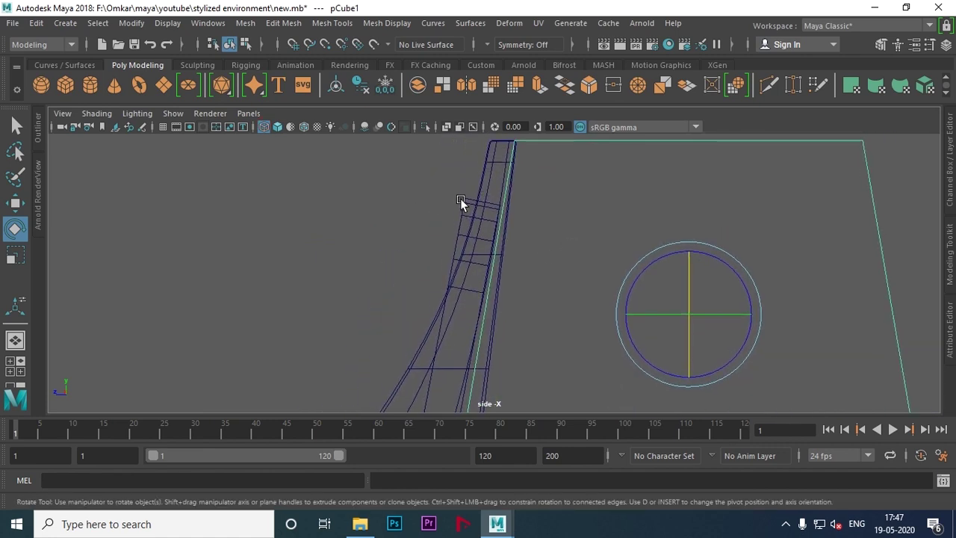
key("ctrl+z")
key("ctrl+z")
key("ctrl+z")
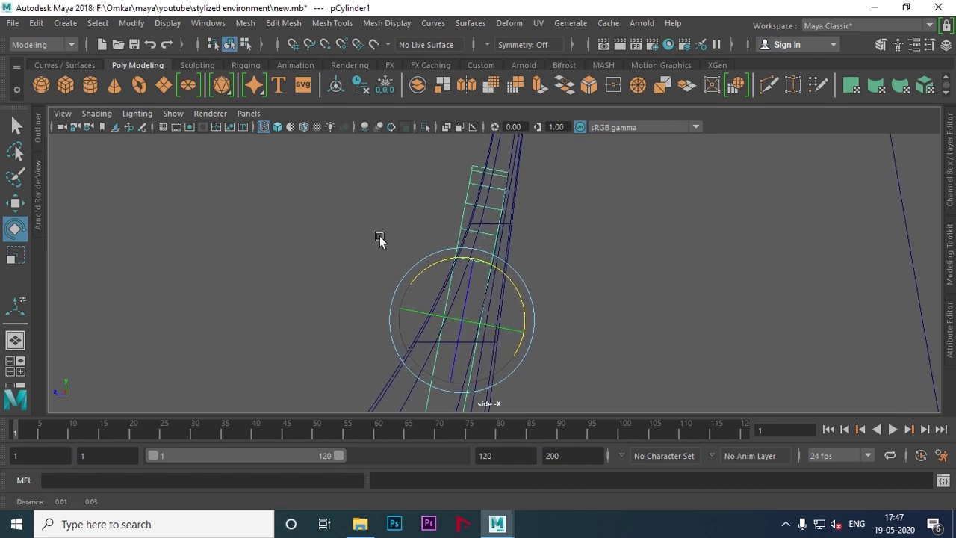
key("ctrl+z")
Step: Change the Move Tool's axis orientation setting
key("w")
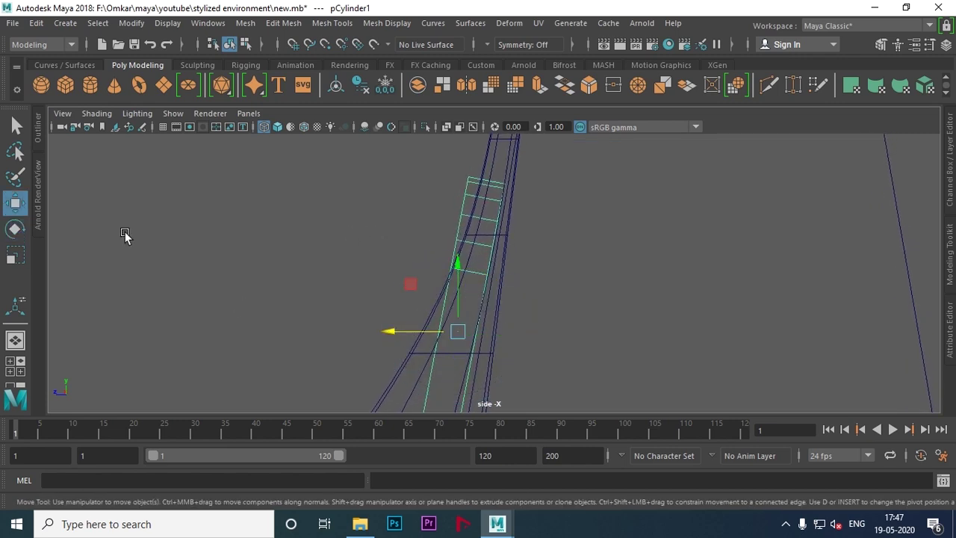
double_click(15, 204)
left_click(279, 189)
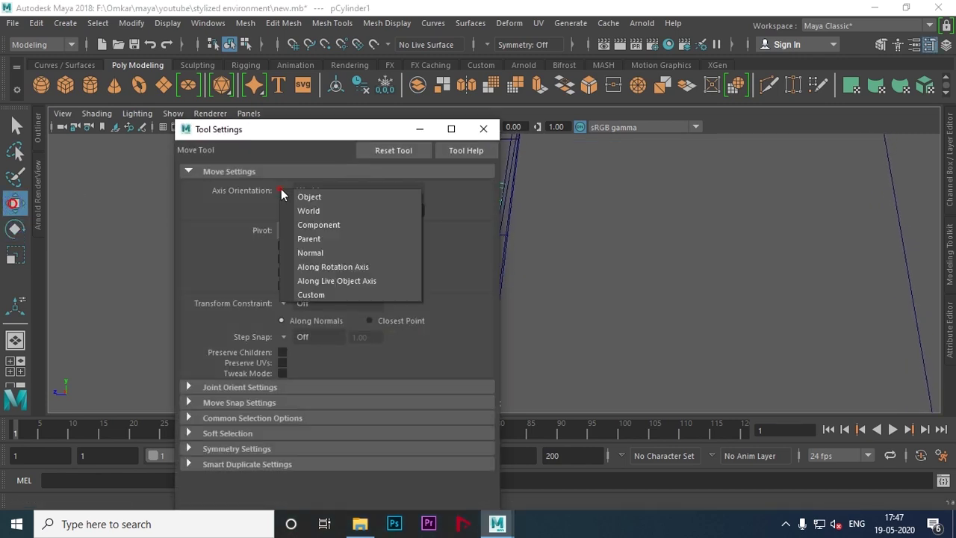
left_click(318, 197)
left_click(483, 129)
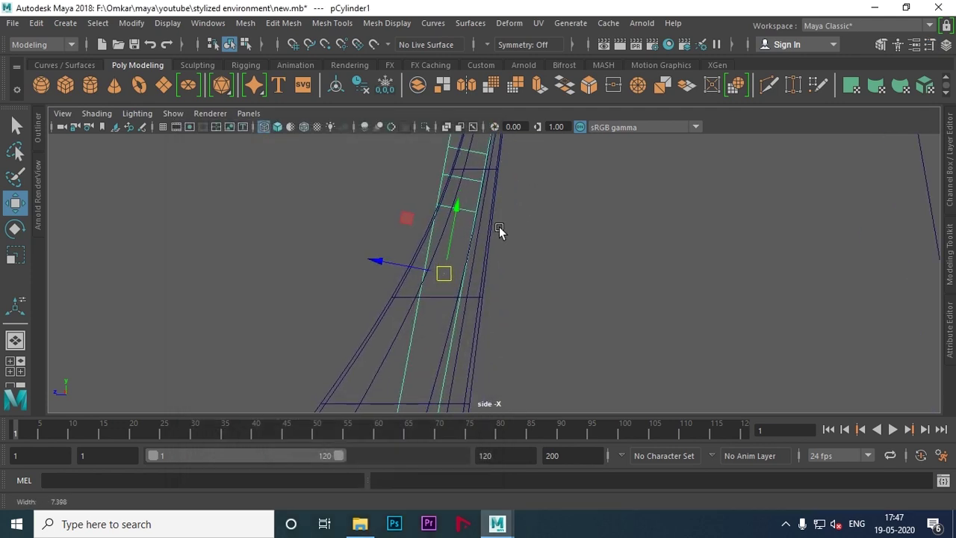
Step: Slide the arch into the wall and tilt it about 7° to match the slope
middle_click_drag(513, 280, 474, 275, "alt")
left_click_drag(402, 221, 410, 226)
scroll(522, 254, "up", 3)
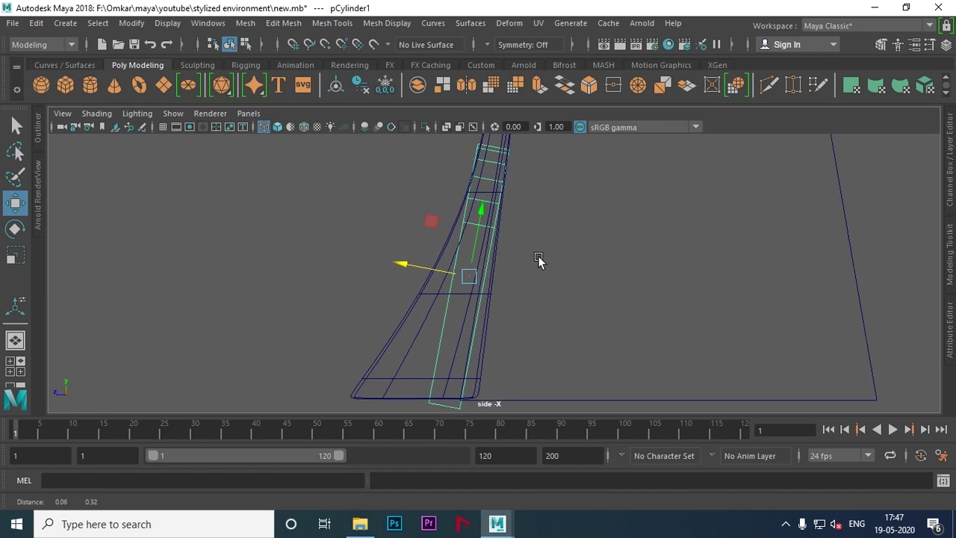
key("e")
left_click_drag(511, 331, 524, 322)
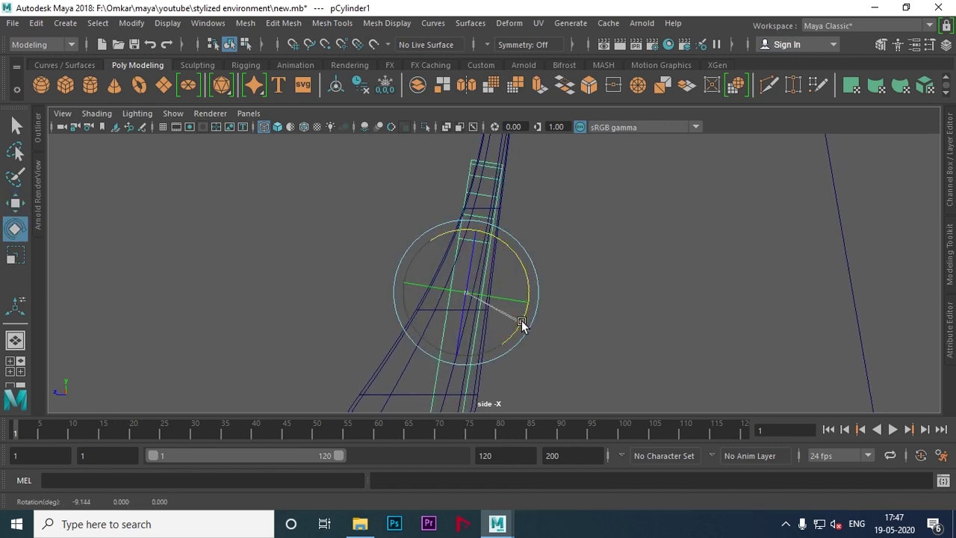
key("w")
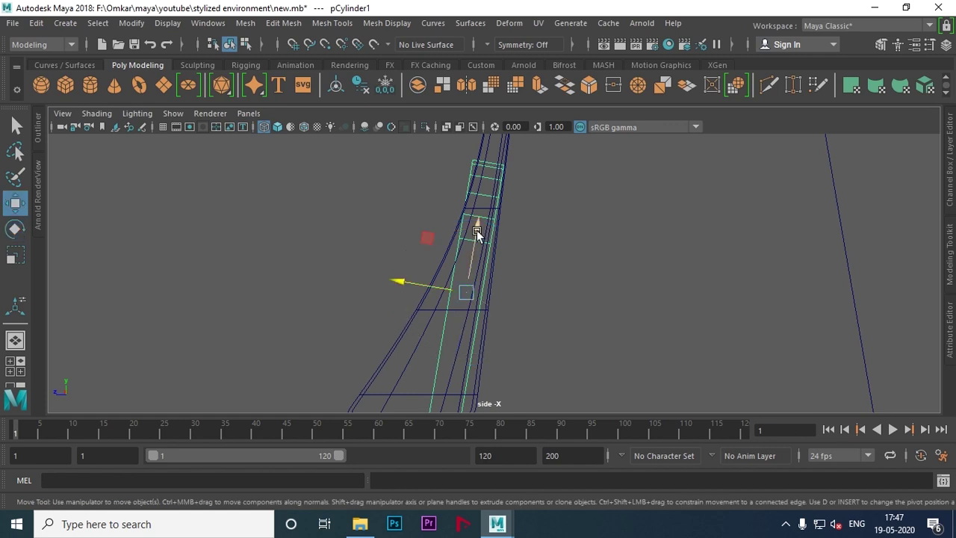
Step: In perspective, nudge the arch to translate Y -0.256, Z 2.078 against the wall
key("space")
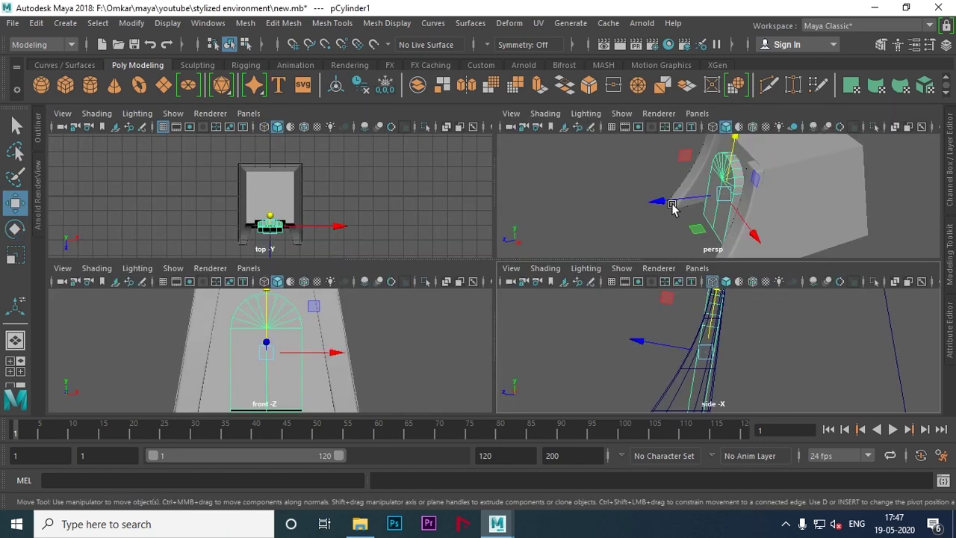
key("space")
mouse_move(512, 258)
left_mouse_down("alt")
mouse_move(571, 241)
mouse_move(596, 268)
mouse_move(599, 258)
left_mouse_up("alt")
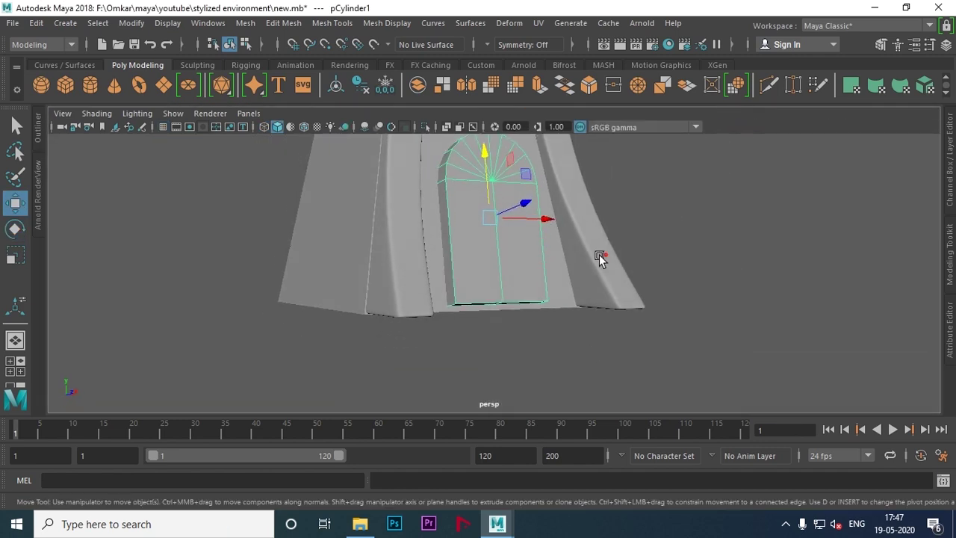
mouse_move(492, 176)
left_mouse_down()
mouse_move(487, 164)
mouse_move(615, 297)
mouse_move(486, 309)
mouse_move(542, 289)
mouse_move(557, 302)
mouse_move(593, 290)
mouse_move(527, 292)
left_mouse_up()
left_click(782, 224)
Step: Select the wall and arch and cut the arch out with a Boolean Difference
mouse_move(745, 262)
left_mouse_down("alt")
mouse_move(617, 267)
mouse_move(564, 223)
mouse_move(467, 286)
left_mouse_up("alt")
left_click(563, 223)
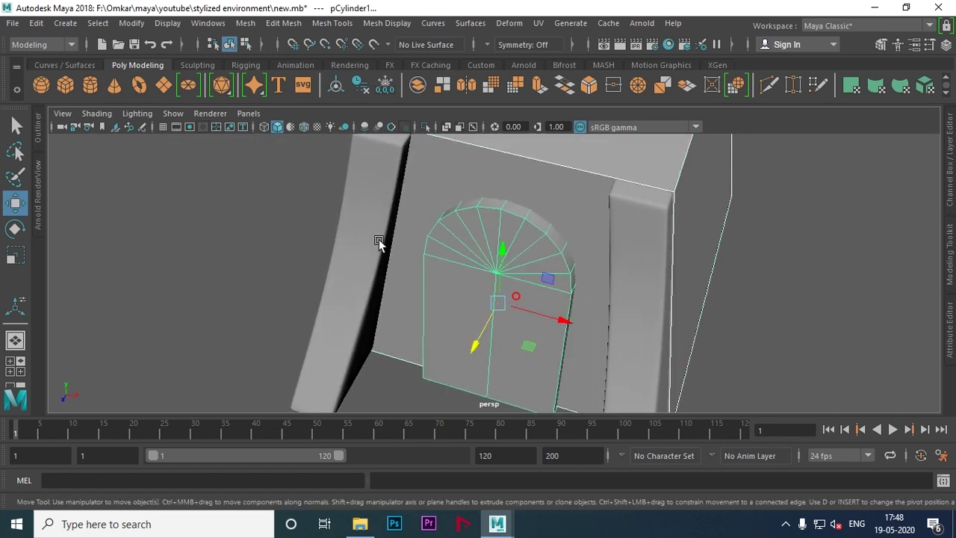
left_click(245, 23)
mouse_move(273, 59)
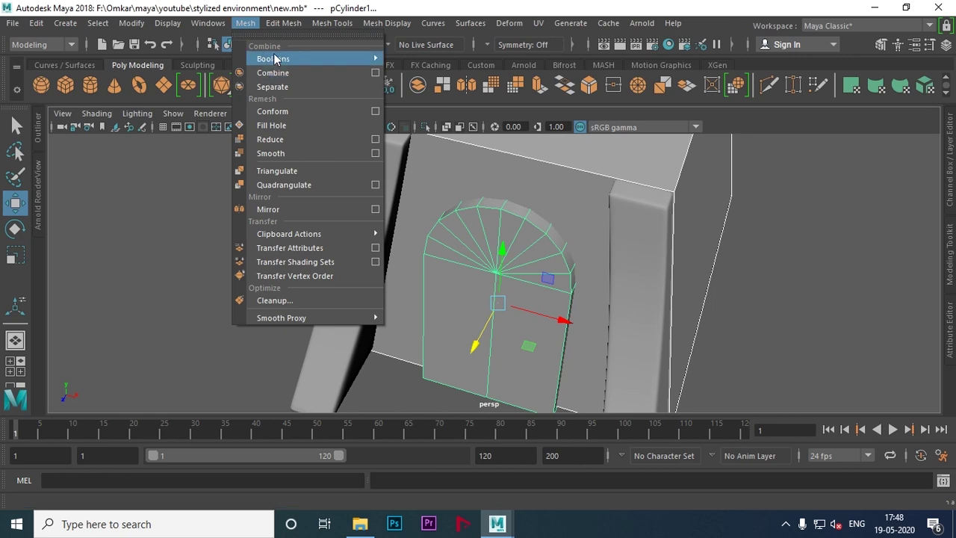
left_click(422, 94)
mouse_move(426, 141)
left_mouse_down("alt")
mouse_move(188, 188)
mouse_move(486, 230)
left_mouse_up("alt")
middle_click_drag(487, 231, 394, 222, "alt")
mouse_move(394, 222)
left_mouse_down("alt")
mouse_move(337, 163)
mouse_move(369, 241)
mouse_move(399, 276)
mouse_move(415, 253)
mouse_move(462, 246)
left_mouse_up("alt")
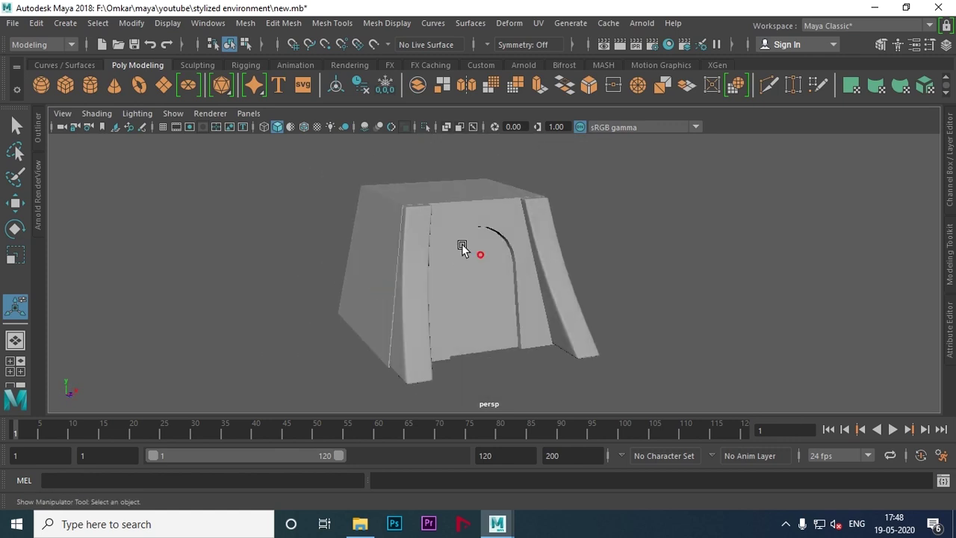
Step: Turn on anti-aliasing and isolate the cut wall, pCube3, on its own
left_click(391, 127)
left_click_drag(461, 197, 421, 252, "alt")
right_click_drag(420, 252, 569, 269, "alt")
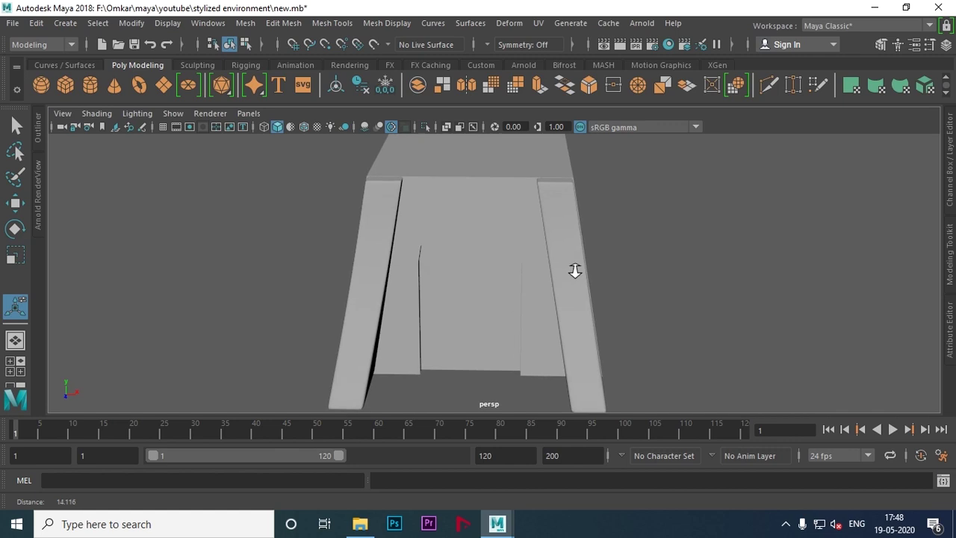
left_click(485, 203)
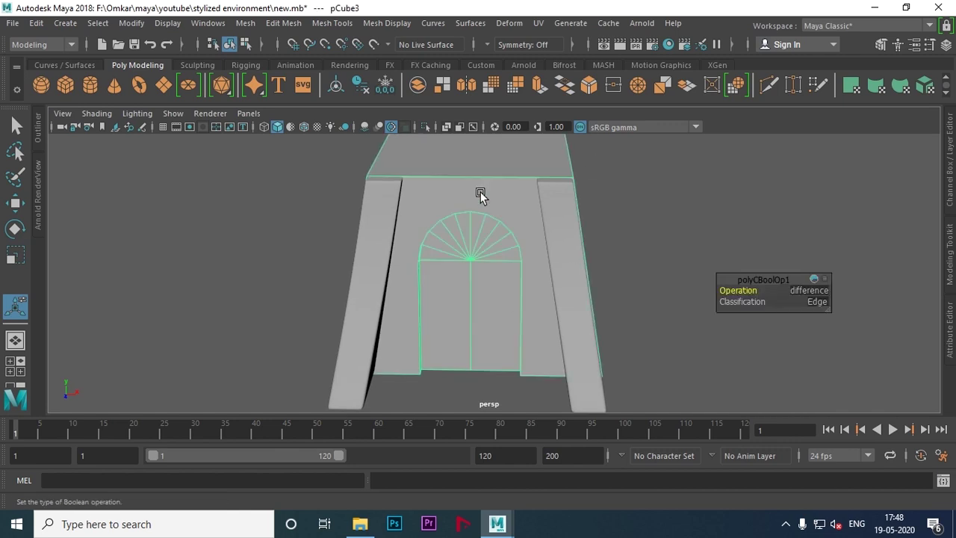
key("ctrl+1")
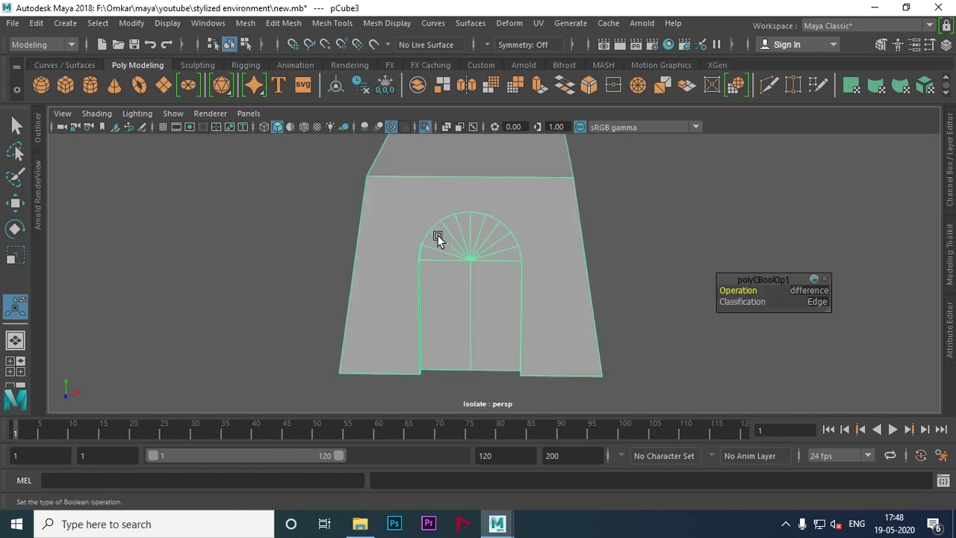
Step: Try an edge loop across the door frame, then undo it
left_click_drag(444, 252, 437, 251, "alt")
middle_click_drag(437, 251, 526, 256, "alt")
key("w")
mouse_move(572, 291)
left_mouse_down("alt")
mouse_move(448, 292)
mouse_move(516, 301)
mouse_move(551, 243)
mouse_move(482, 256)
mouse_move(435, 237)
mouse_move(486, 229)
mouse_move(506, 232)
mouse_move(461, 235)
mouse_move(554, 259)
left_mouse_up("alt")
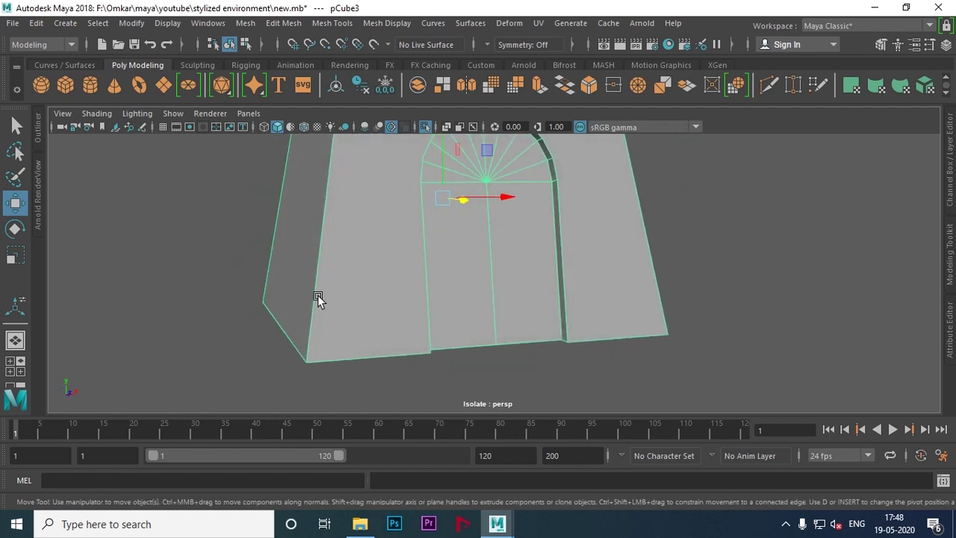
mouse_move(396, 248)
left_mouse_down("alt")
mouse_move(399, 280)
mouse_move(386, 284)
mouse_move(404, 286)
left_mouse_up("alt")
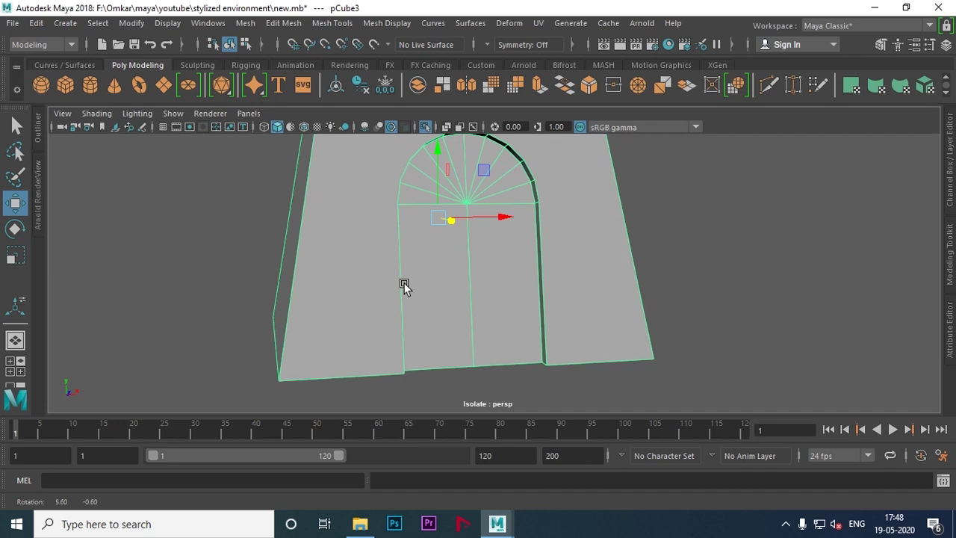
right_click_drag(359, 227, 398, 120)
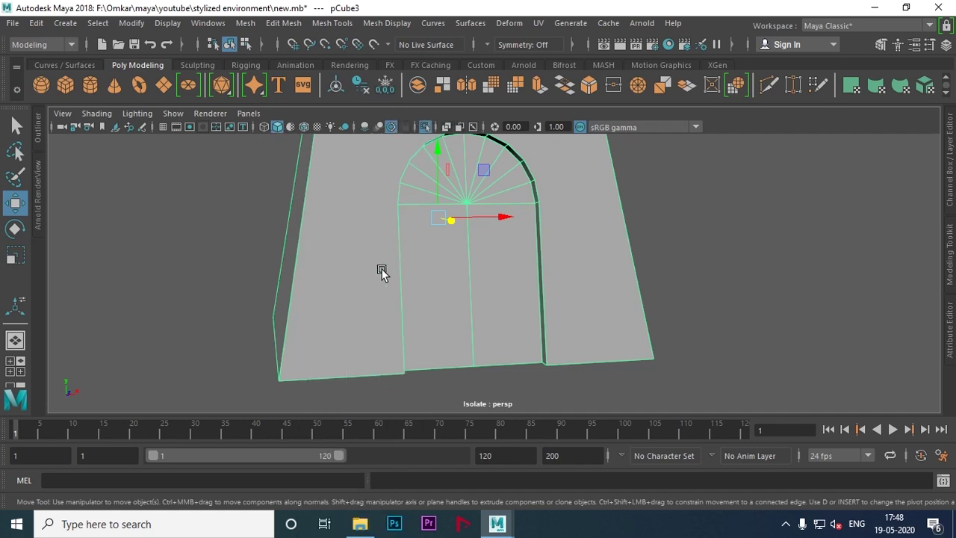
right_click_drag(375, 241, 306, 214, "shift")
left_click_drag(397, 246, 402, 258)
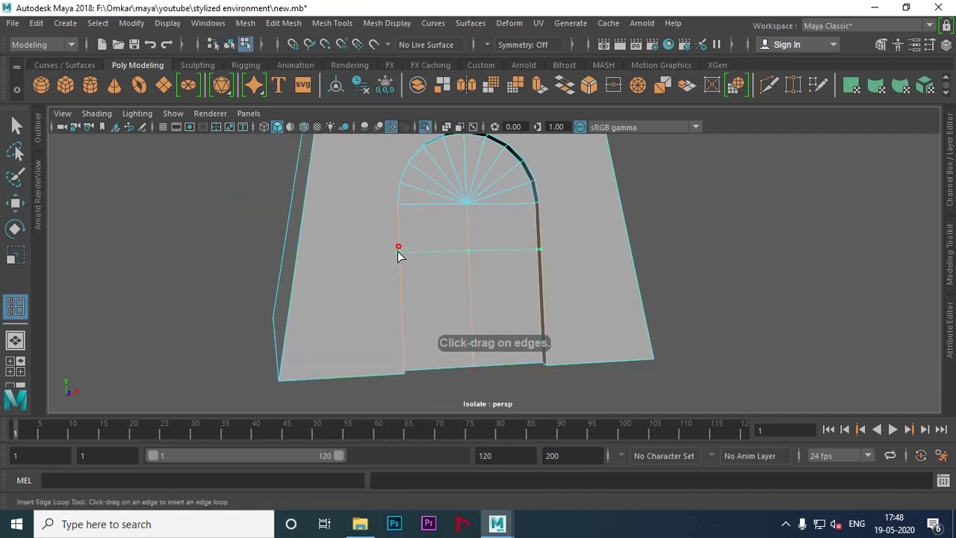
left_click(401, 258)
mouse_move(402, 258)
left_mouse_down("alt")
mouse_move(482, 296)
mouse_move(520, 298)
mouse_move(404, 296)
mouse_move(453, 296)
left_mouse_up("alt")
key("ctrl+z")
Step: Multi-Cut a new edge from the arch's top vertex to the middle of the wall's top edge
key("w")
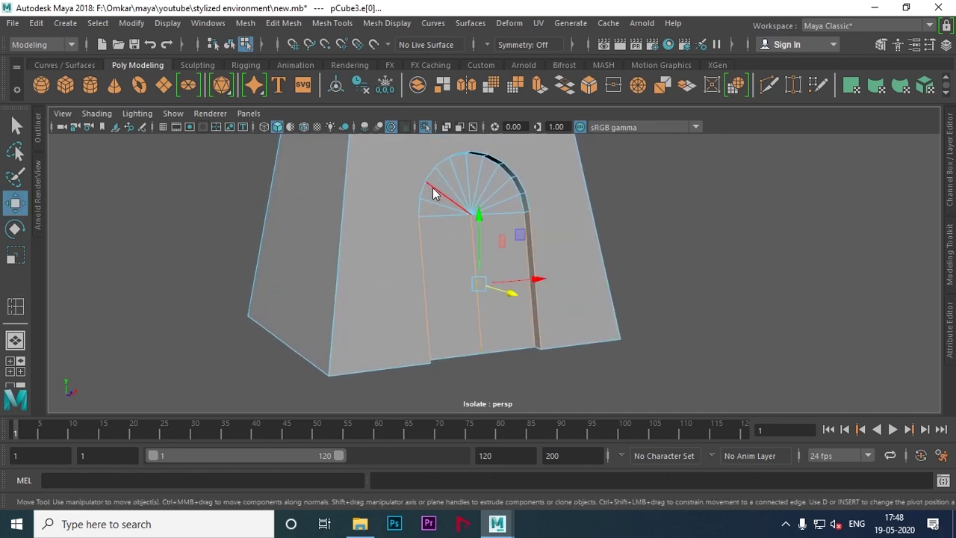
mouse_move(582, 230)
left_mouse_down("alt")
mouse_move(479, 257)
mouse_move(518, 251)
mouse_move(494, 279)
left_mouse_up("alt")
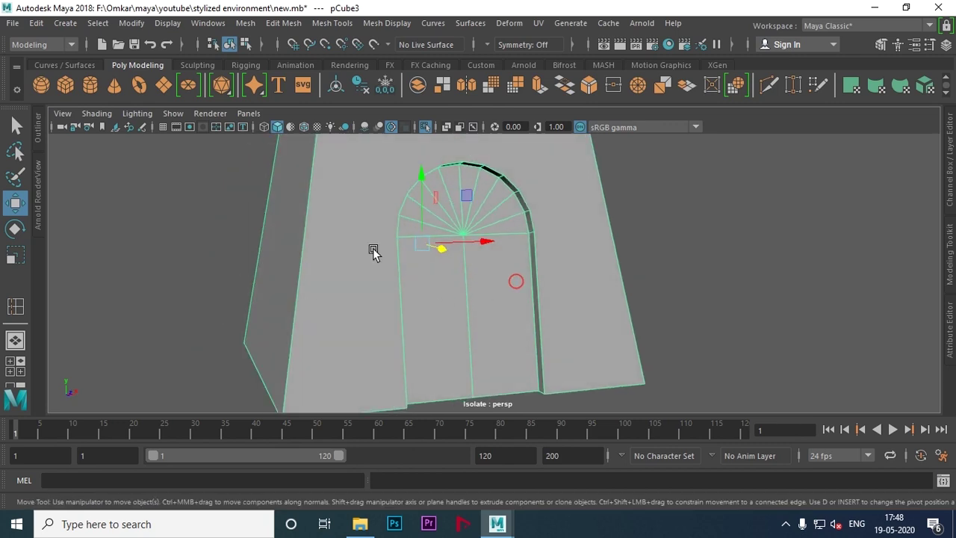
right_click_drag(385, 196, 317, 179, "shift")
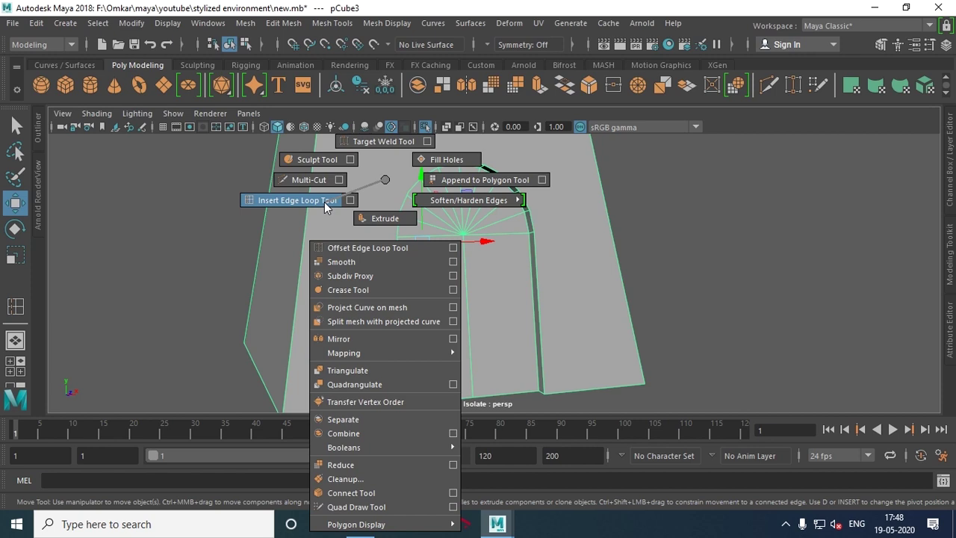
mouse_move(384, 288)
left_mouse_down("alt")
mouse_move(386, 302)
mouse_move(401, 273)
mouse_move(309, 299)
left_mouse_up("alt")
mouse_move(310, 299)
middle_mouse_down("alt")
mouse_move(455, 299)
mouse_move(376, 248)
middle_mouse_up("alt")
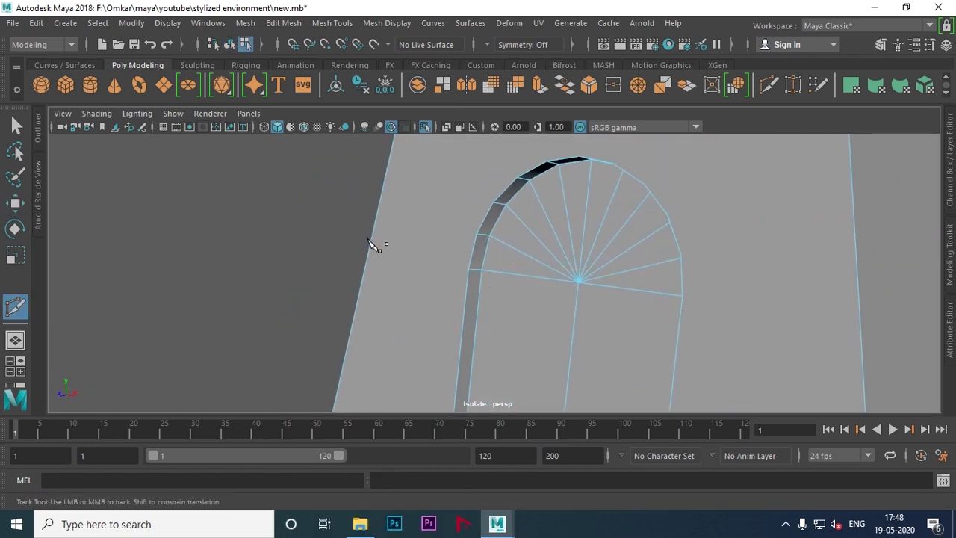
left_click_drag(373, 259, 455, 273, "alt")
middle_click_drag(454, 273, 549, 296, "alt")
right_click_drag(549, 297, 384, 260, "alt")
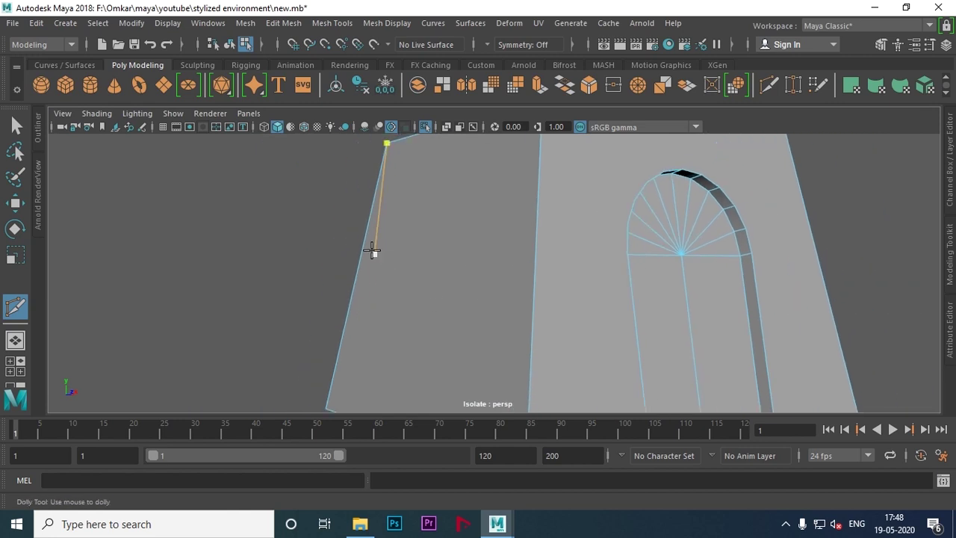
mouse_move(461, 272)
left_mouse_down("alt")
mouse_move(471, 319)
mouse_move(374, 320)
mouse_move(612, 309)
mouse_move(619, 281)
mouse_move(658, 337)
mouse_move(572, 336)
left_mouse_up("alt")
mouse_move(572, 336)
right_mouse_down("alt")
mouse_move(555, 326)
mouse_move(670, 284)
right_mouse_up("alt")
left_click_drag(667, 281, 576, 352, "alt")
mouse_move(576, 352)
right_mouse_down("alt")
mouse_move(489, 321)
mouse_move(498, 269)
right_mouse_up("alt")
left_click(493, 274)
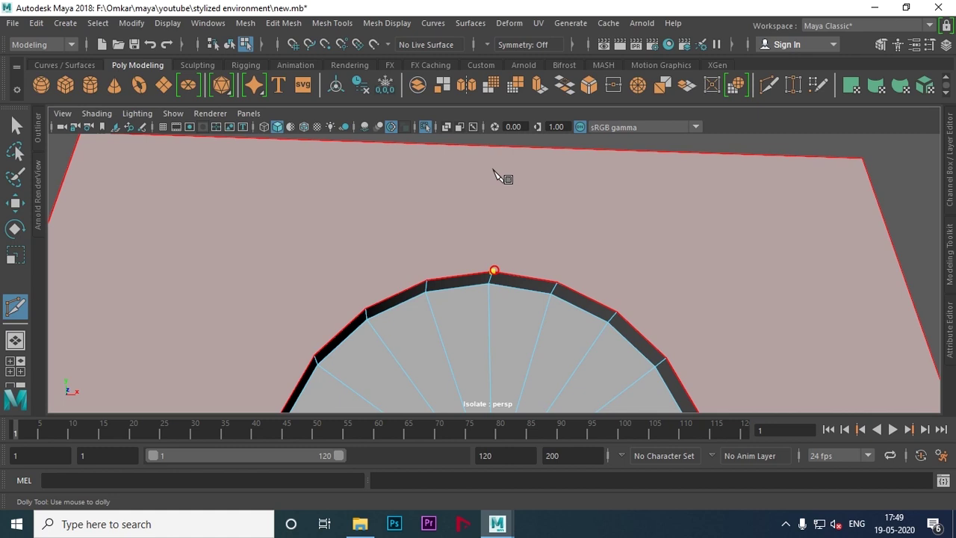
left_click(492, 147)
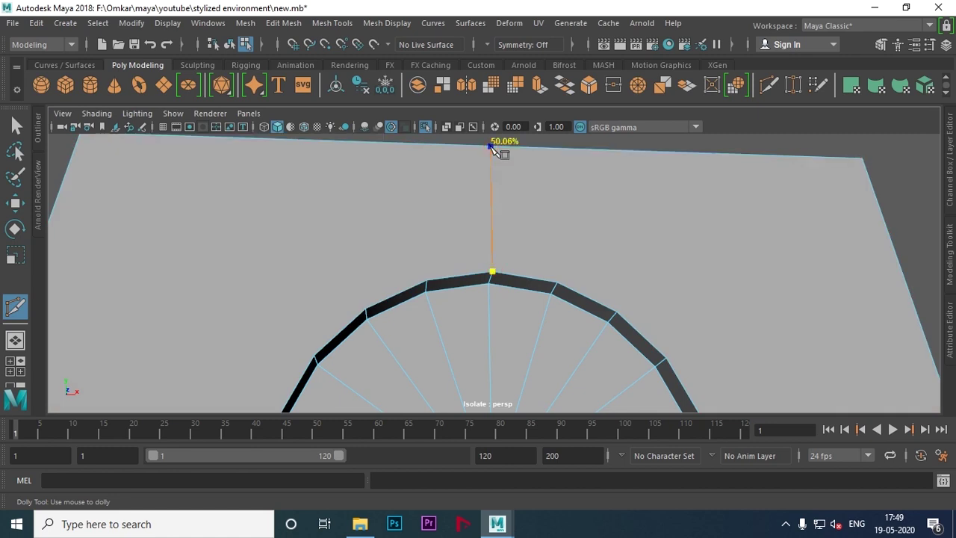
Step: Finish the cut and inspect the block with its new vertical edge
right_click_drag(493, 150, 423, 222, "alt")
mouse_move(423, 222)
left_mouse_down("alt")
mouse_move(513, 290)
mouse_move(497, 326)
mouse_move(348, 369)
mouse_move(512, 341)
mouse_move(418, 296)
mouse_move(411, 280)
left_mouse_up("alt")
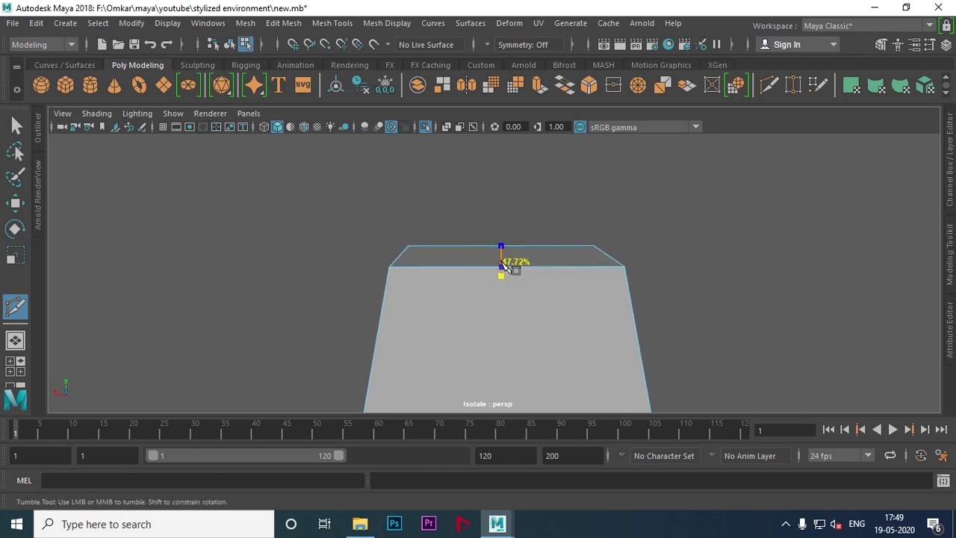
mouse_move(505, 268)
left_mouse_down("alt")
mouse_move(554, 258)
mouse_move(546, 215)
mouse_move(561, 261)
mouse_move(545, 266)
mouse_move(540, 292)
left_mouse_up("alt")
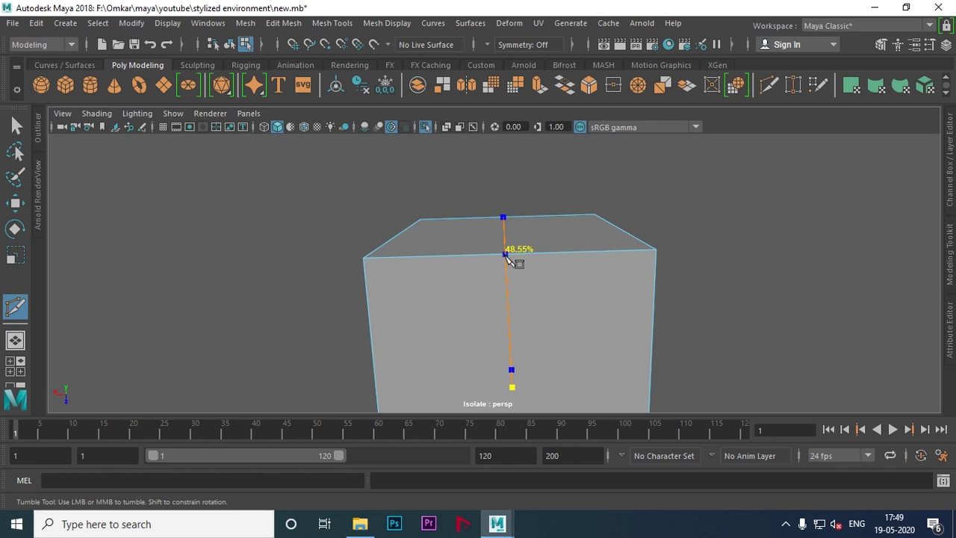
mouse_move(506, 256)
left_mouse_down("alt")
mouse_move(448, 277)
mouse_move(516, 292)
mouse_move(518, 277)
left_mouse_up("alt")
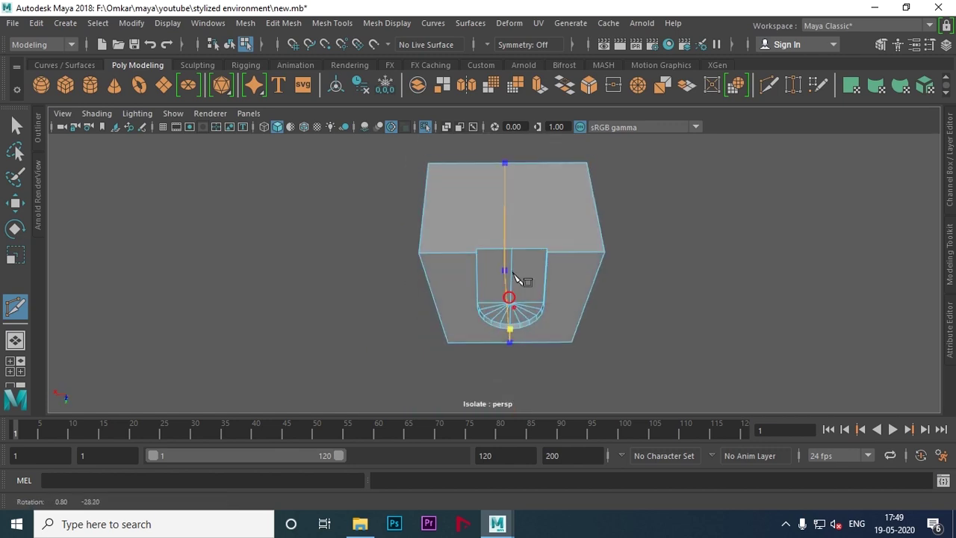
right_click_drag(518, 277, 649, 278, "alt")
scroll(628, 293, "up", 3)
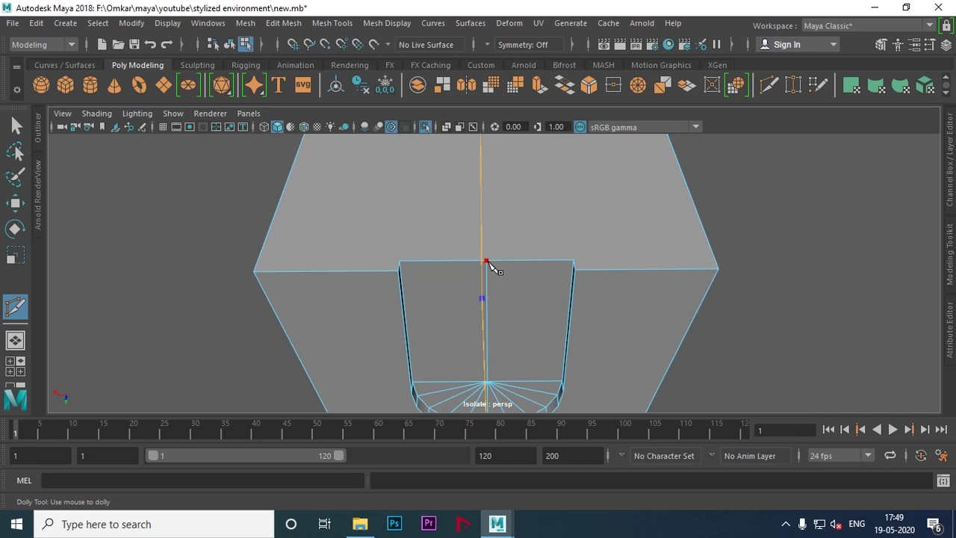
key("w")
right_click_drag(636, 318, 463, 390, "alt")
mouse_move(463, 390)
left_mouse_down("alt")
mouse_move(430, 444)
mouse_move(463, 370)
mouse_move(391, 329)
mouse_move(477, 358)
mouse_move(530, 320)
mouse_move(490, 353)
mouse_move(598, 357)
mouse_move(380, 321)
mouse_move(444, 345)
mouse_move(492, 312)
mouse_move(595, 299)
mouse_move(516, 303)
mouse_move(529, 301)
mouse_move(495, 293)
mouse_move(511, 292)
left_mouse_up("alt")
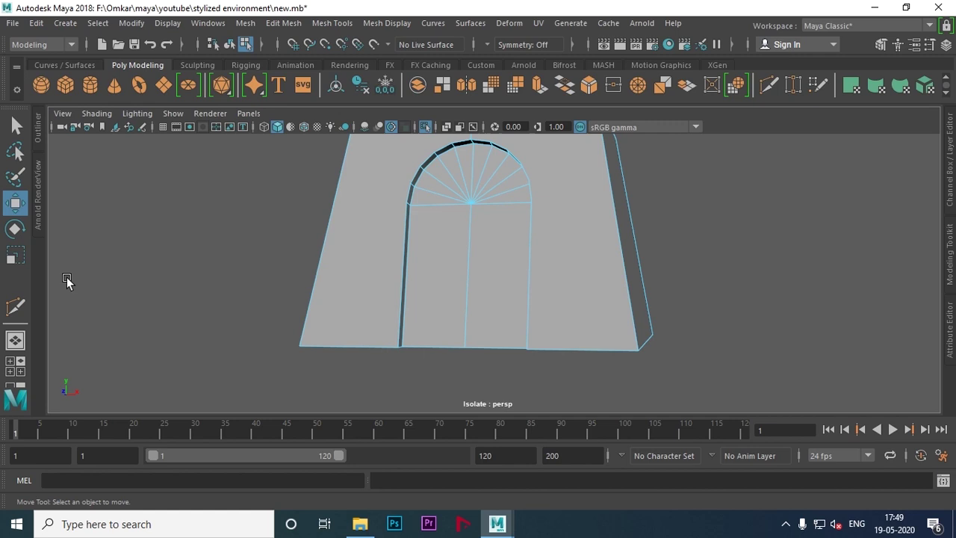
Step: Cut an edge from the arch's right side up to the wall's top-right corner
left_click(15, 310)
mouse_move(448, 291)
left_mouse_down("alt")
mouse_move(621, 299)
mouse_move(603, 297)
mouse_move(597, 309)
mouse_move(448, 299)
left_mouse_up("alt")
right_click_drag(448, 299, 630, 326, "alt")
mouse_move(629, 326)
left_mouse_down("alt")
mouse_move(575, 271)
mouse_move(561, 301)
mouse_move(553, 298)
left_mouse_up("alt")
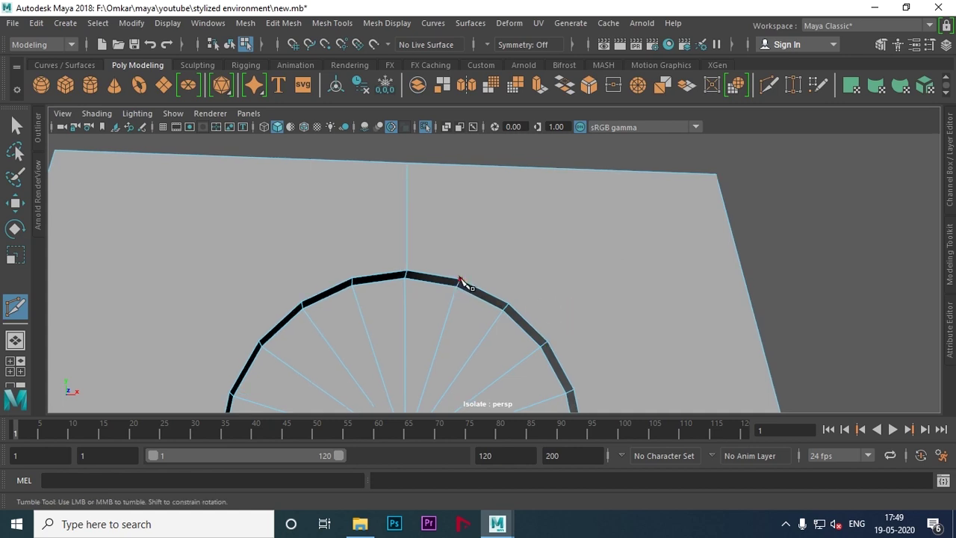
left_click(460, 280)
left_click(715, 178)
key("w")
Step: Fan two more edges from right-side arch points to the same top-right corner
left_click(17, 307)
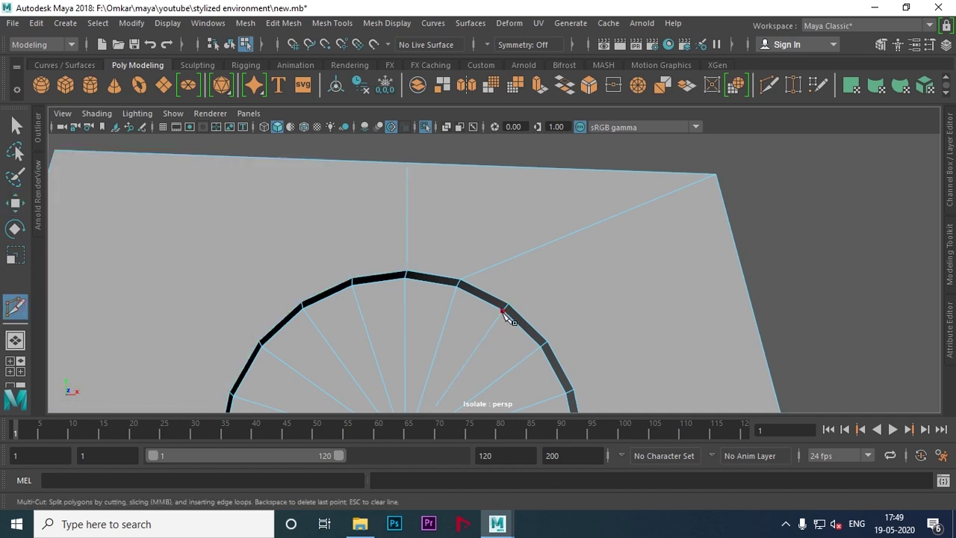
left_click(715, 176)
key("w")
mouse_move(714, 187)
left_mouse_down("alt")
mouse_move(571, 270)
mouse_move(559, 268)
left_mouse_up("alt")
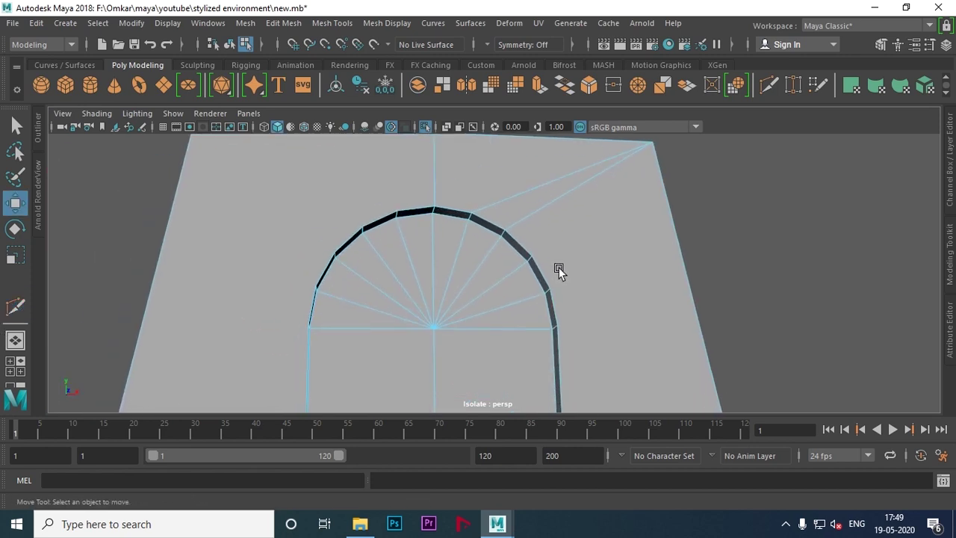
left_click(15, 306)
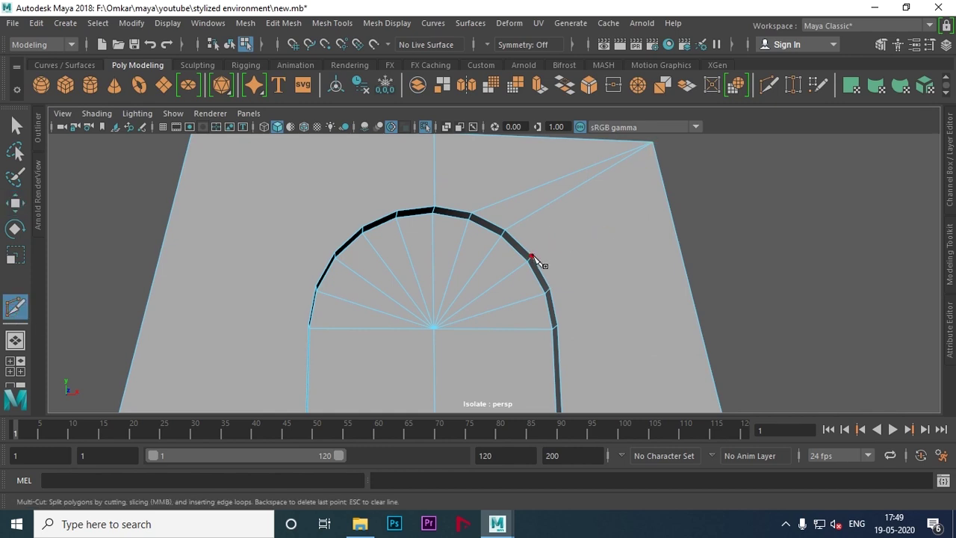
left_click(653, 145)
key("w")
mouse_move(656, 235)
left_mouse_down("alt")
mouse_move(528, 260)
mouse_move(553, 276)
mouse_move(475, 284)
mouse_move(311, 269)
mouse_move(405, 261)
mouse_move(371, 239)
left_mouse_up("alt")
scroll(504, 256, "up", 3)
scroll(513, 256, "up", 2)
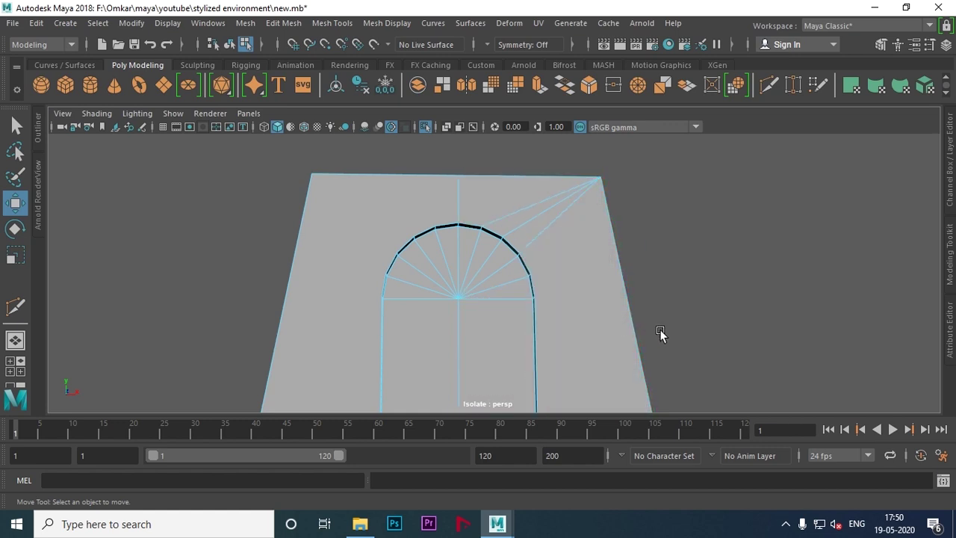
mouse_move(599, 349)
left_mouse_down("alt")
mouse_move(617, 303)
mouse_move(624, 307)
mouse_move(614, 322)
mouse_move(506, 303)
left_mouse_up("alt")
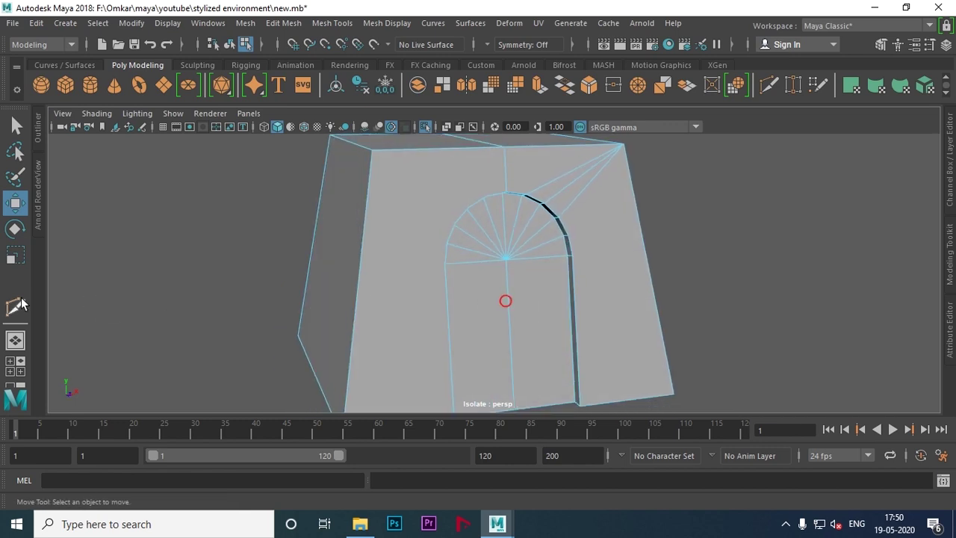
Step: Cut an edge from the arch's left side up to the wall's top-left corner
key("y")
left_click_drag(384, 261, 499, 273, "alt")
mouse_move(499, 273)
right_mouse_down("alt")
mouse_move(633, 260)
mouse_move(652, 305)
right_mouse_up("alt")
left_click_drag(653, 305, 546, 272, "alt")
right_click_drag(546, 271, 644, 292, "alt")
left_click(545, 258)
left_click(356, 168)
key("w")
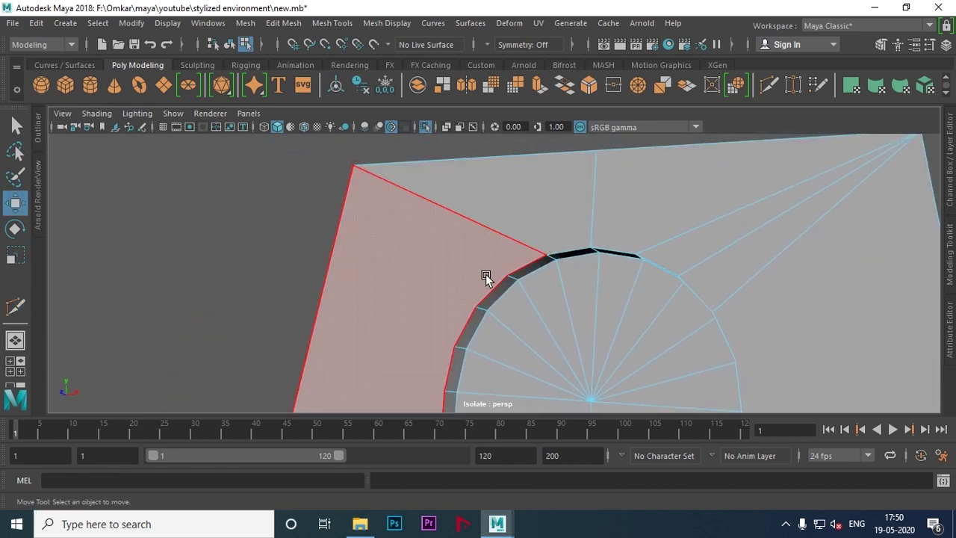
Step: Connect two more left arch points, including a lower one, to the top-left corner
key("y")
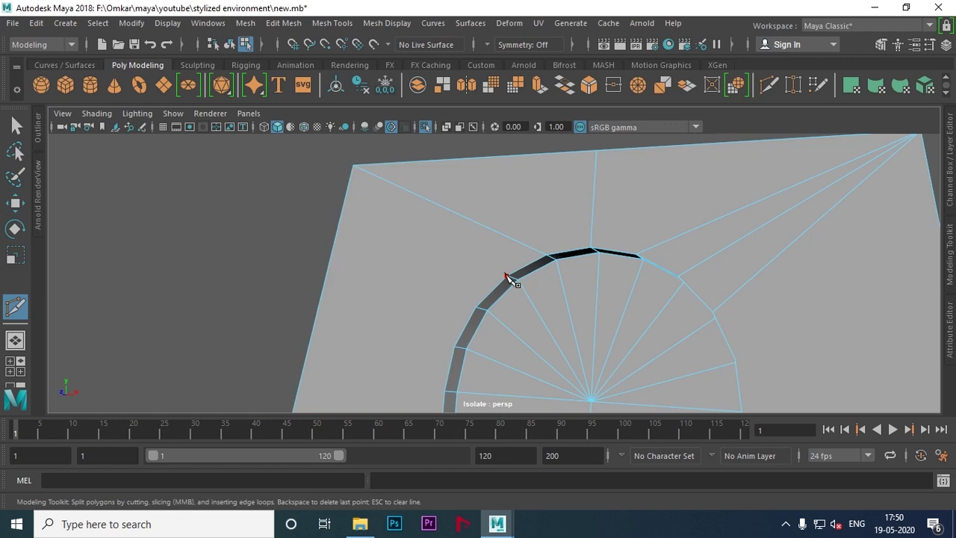
left_click(355, 168)
key("w")
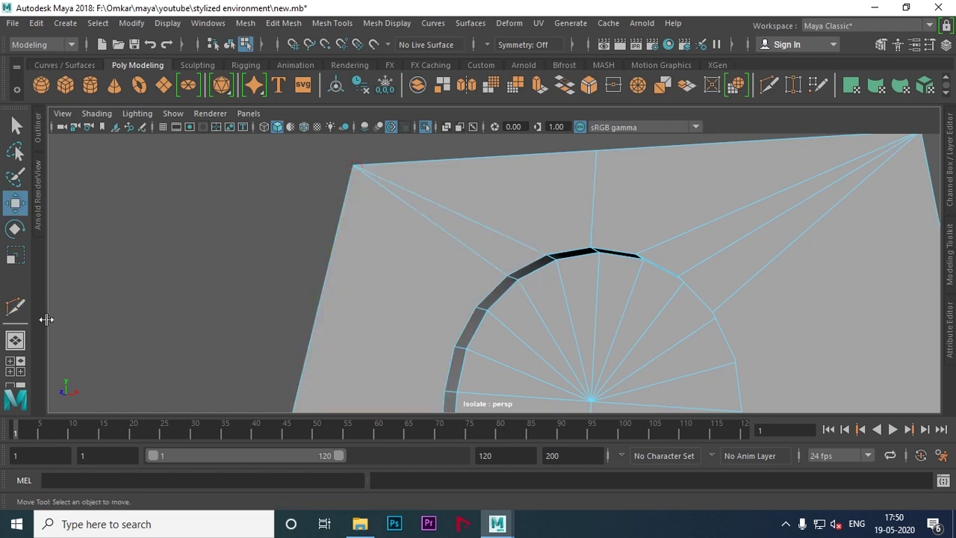
left_click(17, 306)
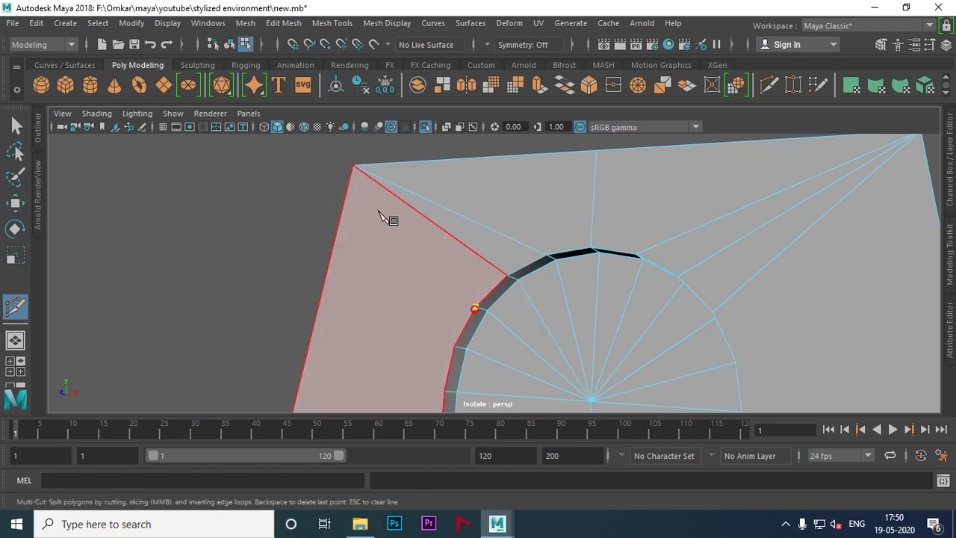
left_click(354, 167)
key("w")
mouse_move(468, 261)
left_mouse_down("alt")
mouse_move(588, 314)
mouse_move(581, 253)
mouse_move(439, 301)
mouse_move(394, 302)
mouse_move(461, 294)
left_mouse_up("alt")
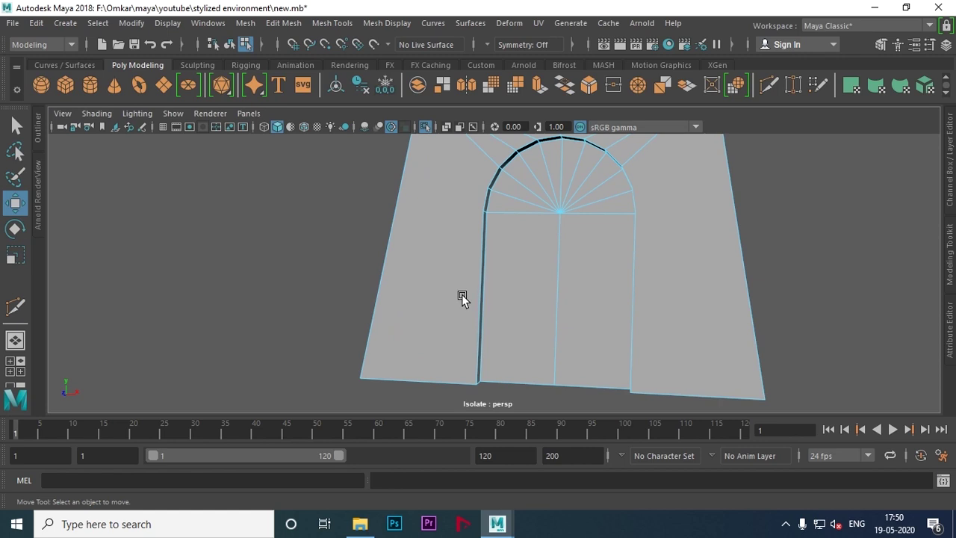
Step: Slice a horizontal edge across the doorway face between the jambs
left_click(6, 314)
left_click(475, 383)
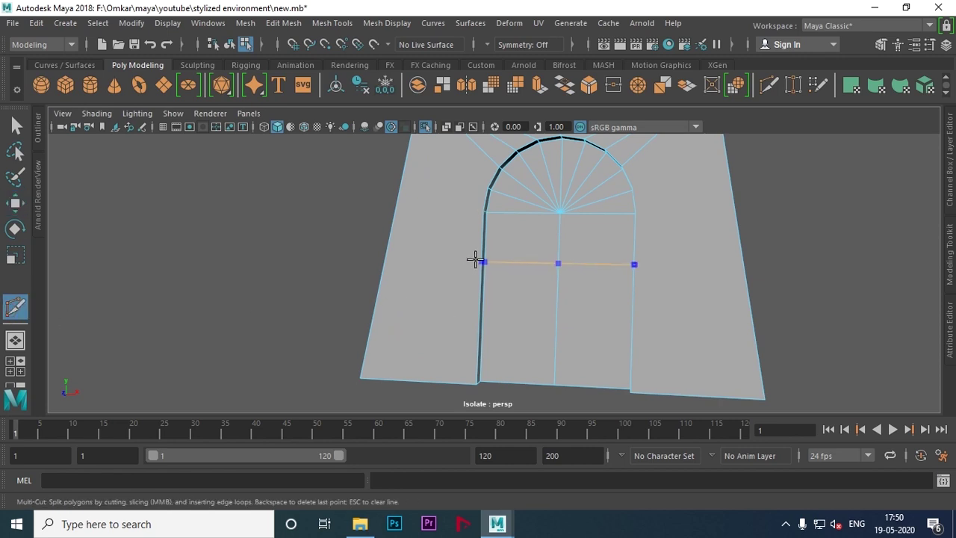
mouse_move(475, 296)
left_mouse_down("alt")
mouse_move(518, 348)
mouse_move(540, 337)
mouse_move(434, 330)
left_mouse_up("alt")
mouse_move(433, 331)
right_mouse_down("alt")
mouse_move(404, 313)
mouse_move(446, 251)
right_mouse_up("alt")
mouse_move(446, 252)
middle_mouse_down("alt")
mouse_move(503, 264)
mouse_move(361, 349)
middle_mouse_up("alt")
left_click(361, 349)
key("Return")
Step: Abandon a second cut attempt and undo the stray cut point with Ctrl+Z
key("w")
mouse_move(458, 331)
left_mouse_down("alt")
mouse_move(556, 293)
mouse_move(254, 341)
left_mouse_up("alt")
left_click(13, 312)
right_click_drag(418, 299, 482, 295, "alt")
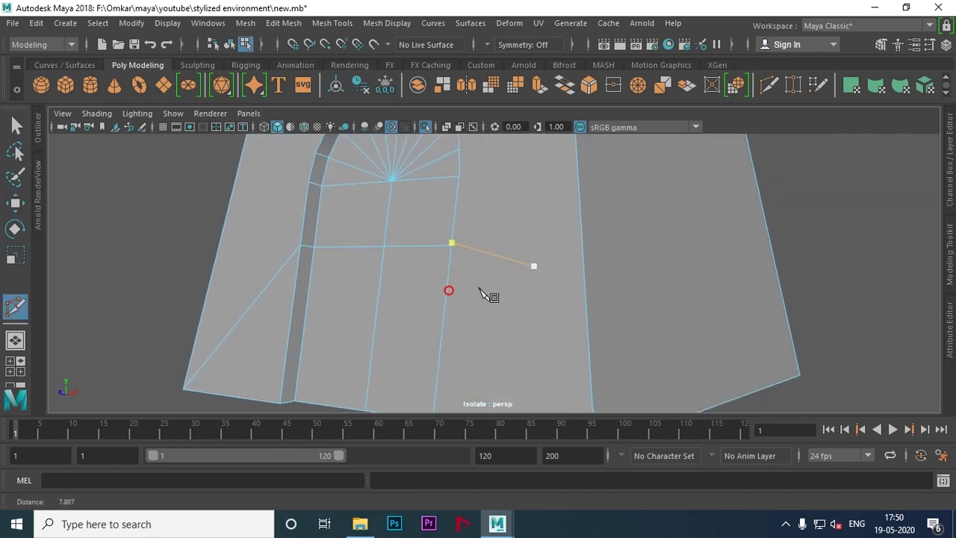
mouse_move(432, 287)
left_mouse_down("alt")
mouse_move(604, 288)
mouse_move(490, 289)
left_mouse_up("alt")
right_click_drag(490, 288, 571, 248, "alt")
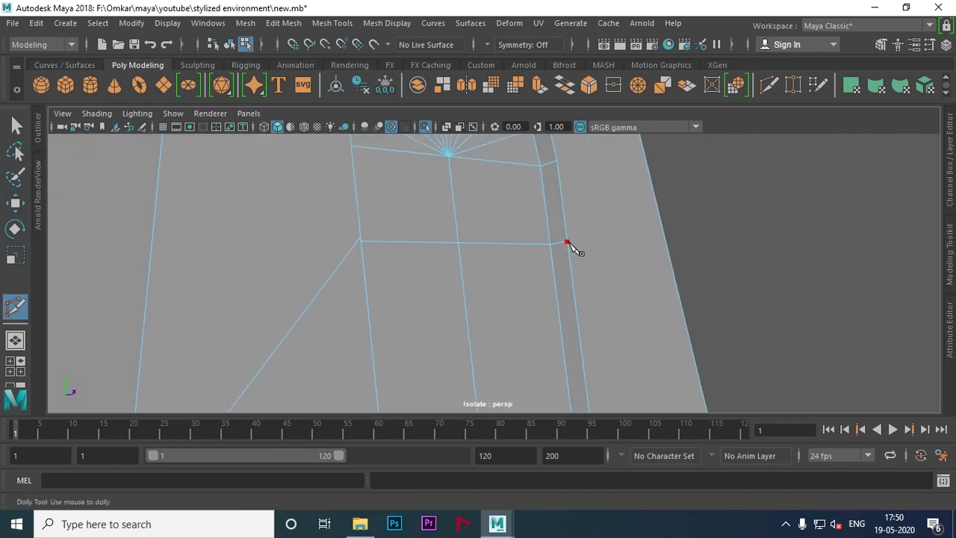
mouse_move(650, 278)
left_mouse_down("alt")
mouse_move(617, 250)
mouse_move(523, 234)
mouse_move(556, 339)
left_mouse_up("alt")
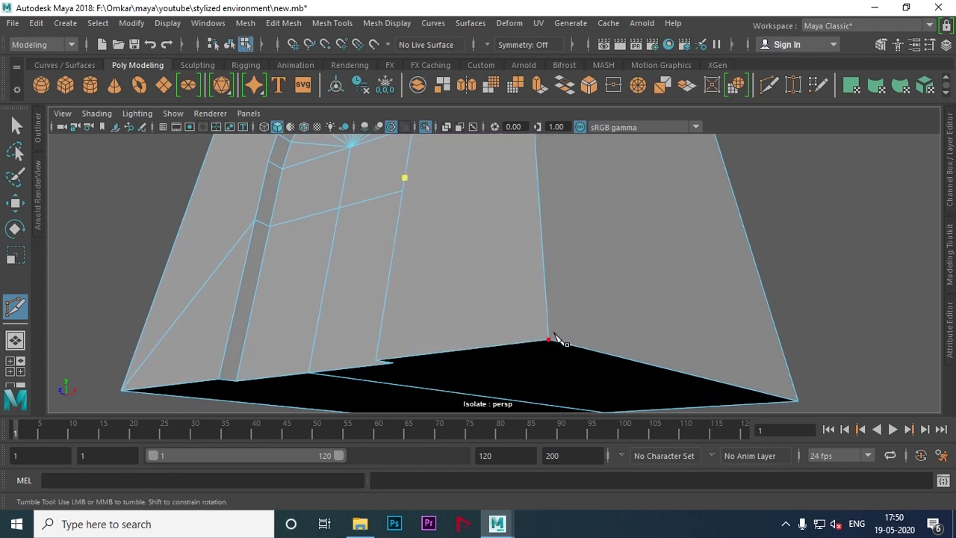
key("w")
mouse_move(598, 309)
left_mouse_down("alt")
mouse_move(416, 314)
mouse_move(452, 337)
mouse_move(507, 332)
mouse_move(420, 330)
mouse_move(442, 322)
mouse_move(354, 301)
mouse_move(337, 346)
left_mouse_up("alt")
key("ctrl+z")
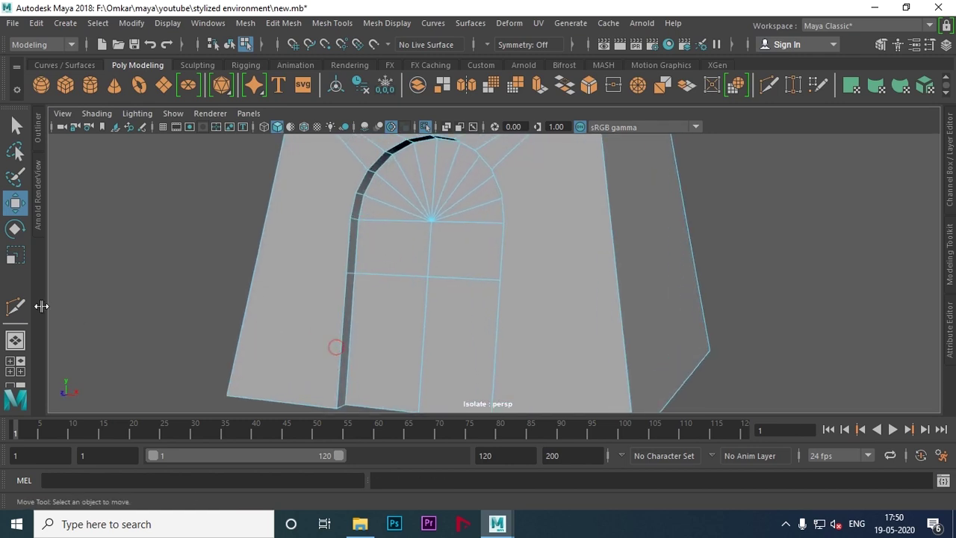
Step: Multi-Cut a mid-height horizontal edge spanning both sides of the arched doorway
left_click(15, 306)
mouse_move(282, 291)
left_mouse_down("alt")
mouse_move(559, 297)
mouse_move(401, 286)
mouse_move(294, 301)
mouse_move(351, 297)
mouse_move(384, 271)
left_mouse_up("alt")
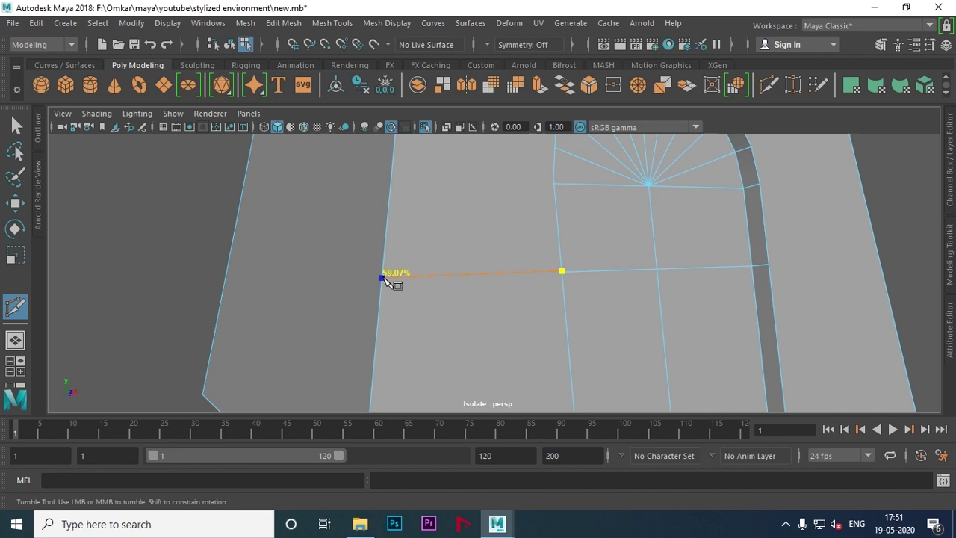
mouse_move(382, 276)
left_mouse_down("alt")
mouse_move(294, 284)
mouse_move(384, 284)
mouse_move(441, 298)
mouse_move(437, 306)
mouse_move(489, 309)
mouse_move(414, 299)
mouse_move(349, 306)
mouse_move(358, 306)
left_mouse_up("alt")
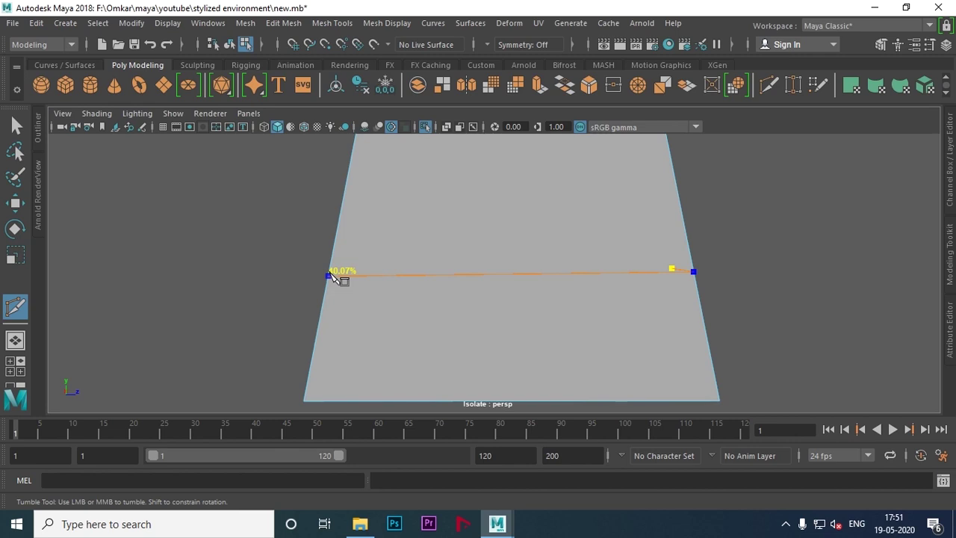
mouse_move(333, 276)
left_mouse_down("alt")
mouse_move(341, 305)
mouse_move(299, 313)
mouse_move(362, 312)
mouse_move(354, 313)
left_mouse_up("alt")
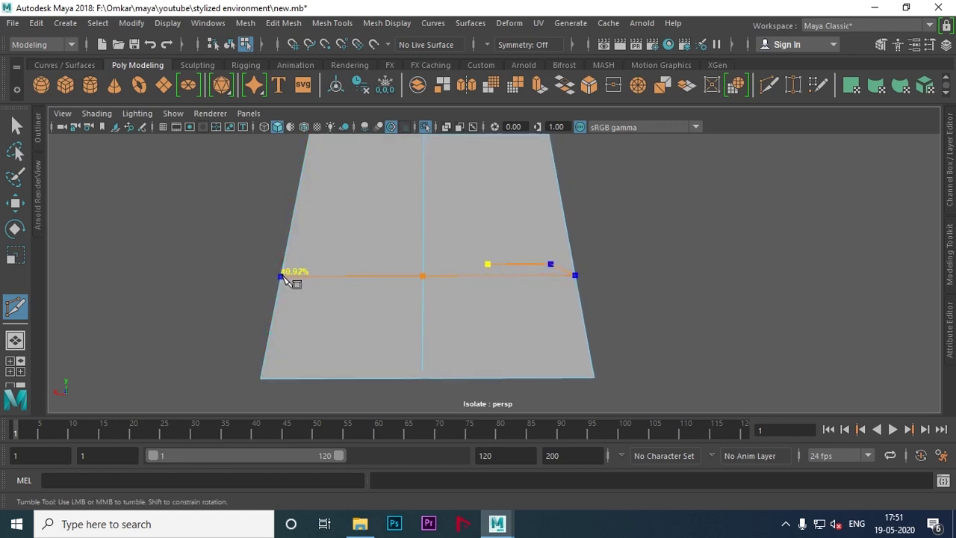
mouse_move(231, 293)
left_mouse_down("alt")
mouse_move(445, 316)
mouse_move(367, 322)
left_mouse_up("alt")
mouse_move(367, 322)
middle_mouse_down("alt")
mouse_move(386, 325)
mouse_move(336, 326)
middle_mouse_up("alt")
left_click_drag(335, 324, 342, 325, "alt")
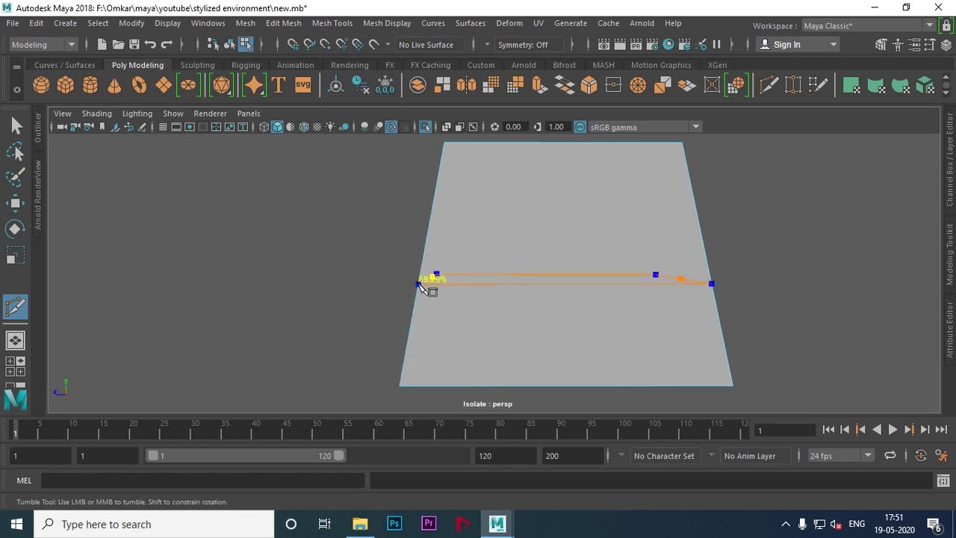
mouse_move(421, 289)
left_mouse_down("alt")
mouse_move(441, 306)
mouse_move(398, 324)
mouse_move(581, 346)
mouse_move(494, 338)
mouse_move(522, 299)
mouse_move(560, 273)
mouse_move(545, 270)
mouse_move(542, 291)
left_mouse_up("alt")
scroll(580, 345, "up", 3)
key("w")
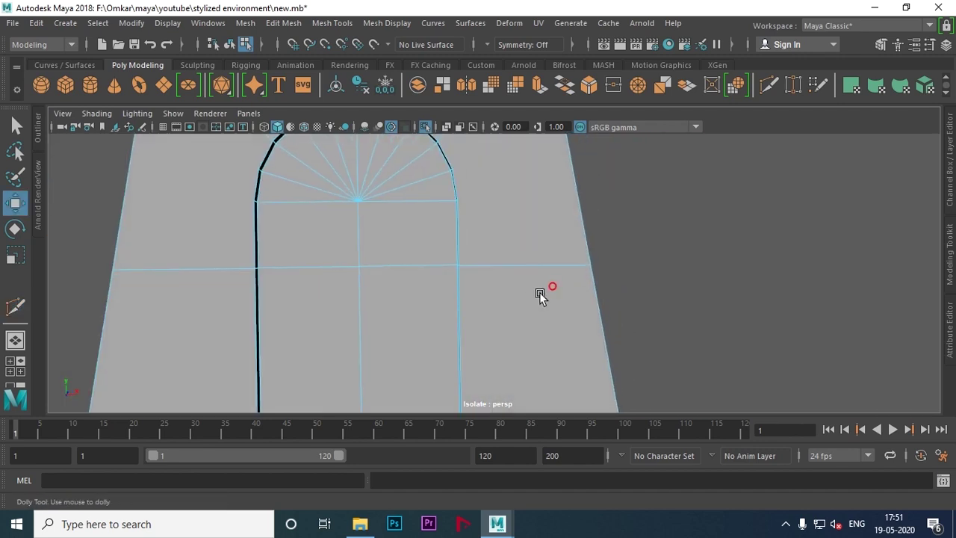
scroll(410, 269, "down", 4)
mouse_move(410, 269)
left_mouse_down("alt")
mouse_move(349, 269)
mouse_move(391, 251)
mouse_move(438, 262)
left_mouse_up("alt")
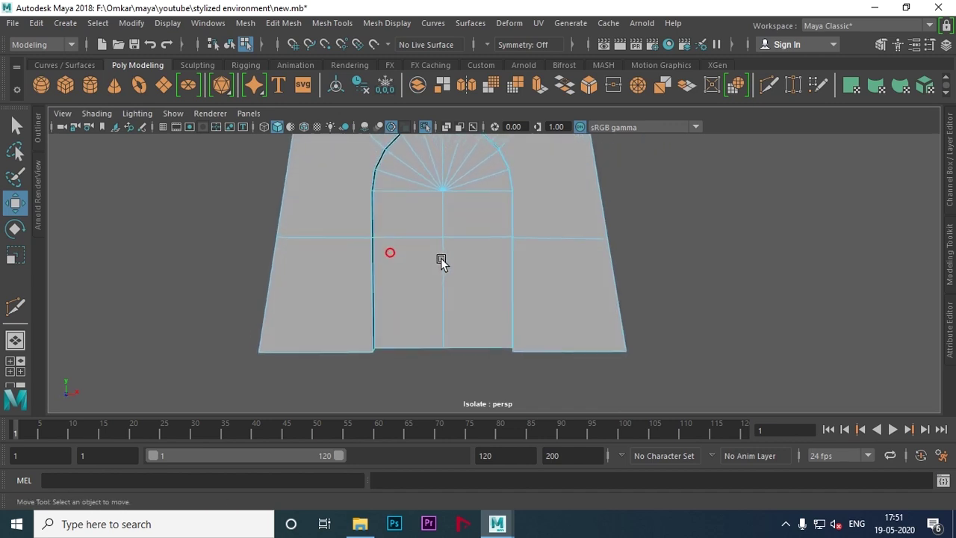
Step: Cut a horizontal edge across the wall front at the arch's springing height
scroll(438, 262, "up", 2)
key("ctrl+shift+x")
mouse_move(329, 297)
left_mouse_down("alt")
mouse_move(601, 314)
mouse_move(527, 309)
mouse_move(632, 303)
mouse_move(488, 279)
mouse_move(575, 291)
left_mouse_up("alt")
left_click(473, 305)
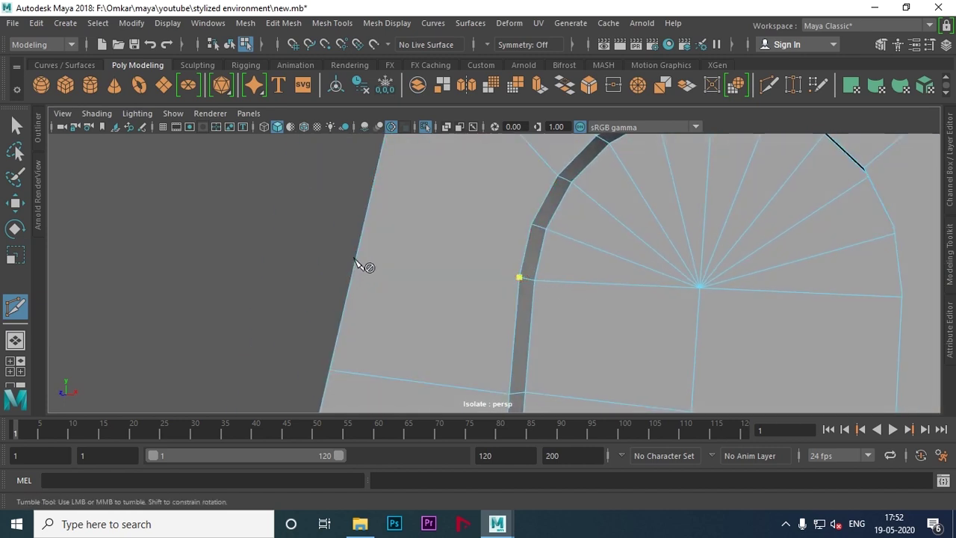
mouse_move(344, 284)
left_mouse_down("alt")
mouse_move(488, 294)
mouse_move(486, 319)
mouse_move(590, 304)
mouse_move(505, 284)
left_mouse_up("alt")
right_click_drag(505, 282, 580, 273, "alt")
middle_click_drag(581, 273, 536, 275, "alt")
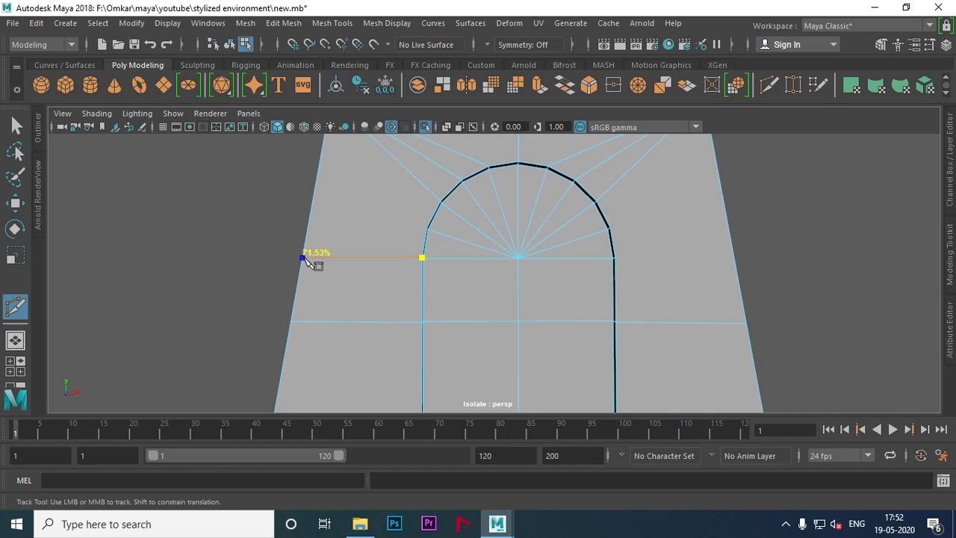
mouse_move(313, 288)
left_mouse_down("alt")
mouse_move(518, 284)
mouse_move(397, 292)
mouse_move(360, 305)
mouse_move(435, 308)
mouse_move(424, 302)
left_mouse_up("alt")
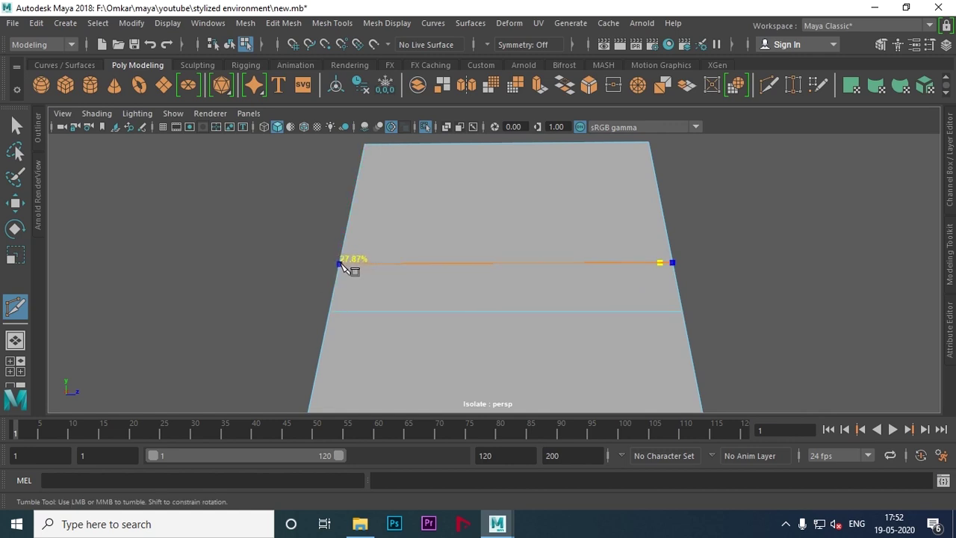
mouse_move(342, 265)
left_mouse_down("alt")
mouse_move(277, 298)
mouse_move(441, 296)
left_mouse_up("alt")
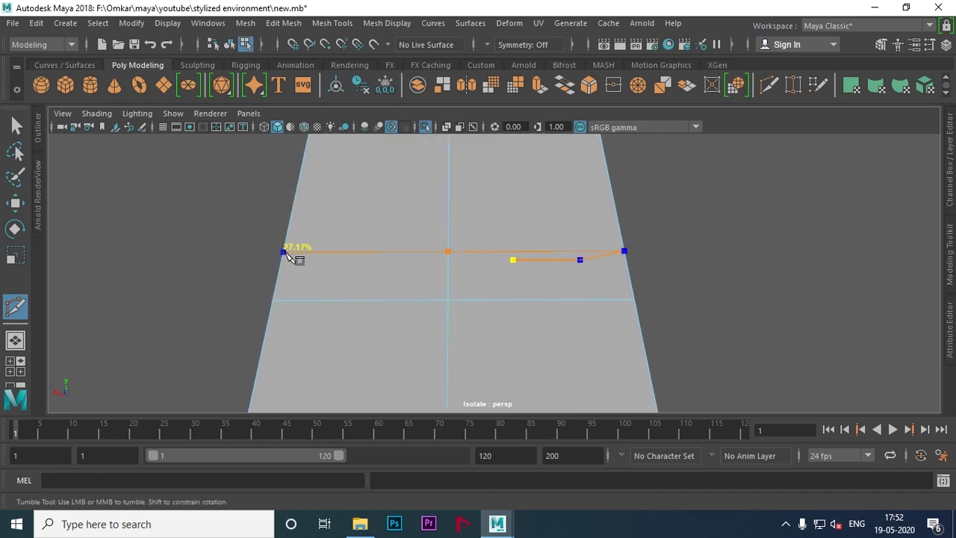
mouse_move(284, 253)
left_mouse_down("alt")
mouse_move(316, 280)
mouse_move(394, 279)
left_mouse_up("alt")
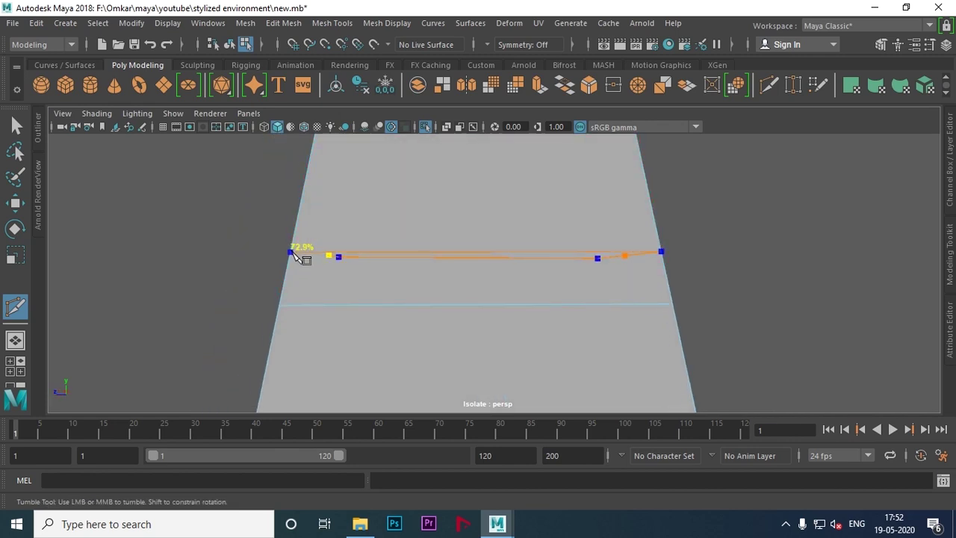
mouse_move(229, 266)
left_mouse_down("alt")
mouse_move(425, 271)
mouse_move(356, 279)
left_mouse_up("alt")
right_click_drag(357, 279, 631, 299, "alt")
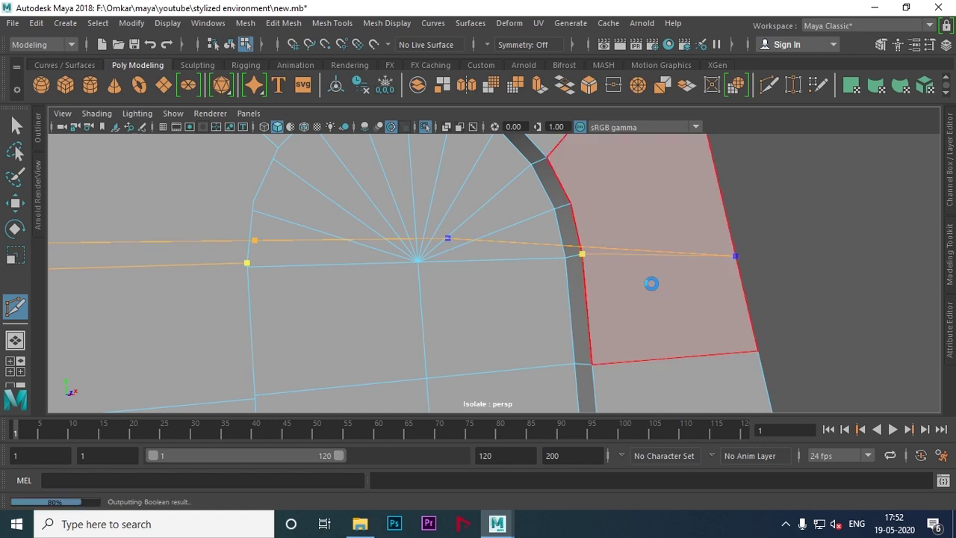
key("w")
scroll(547, 294, "down", 3)
scroll(545, 305, "down", 3)
mouse_move(545, 305)
left_mouse_down("alt")
mouse_move(303, 292)
mouse_move(317, 271)
mouse_move(401, 277)
mouse_move(372, 276)
left_mouse_up("alt")
Step: Extend the cut around the side, connecting the arch edge to the centre vertex
left_click(15, 307)
left_click_drag(523, 309, 394, 294, "alt")
right_click_drag(394, 294, 495, 310, "alt")
mouse_move(495, 309)
left_mouse_down("alt")
mouse_move(448, 302)
mouse_move(486, 299)
left_mouse_up("alt")
middle_click_drag(486, 299, 560, 275, "alt")
mouse_move(553, 254)
left_mouse_down("alt")
mouse_move(650, 294)
mouse_move(499, 306)
mouse_move(369, 284)
left_mouse_up("alt")
key("w")
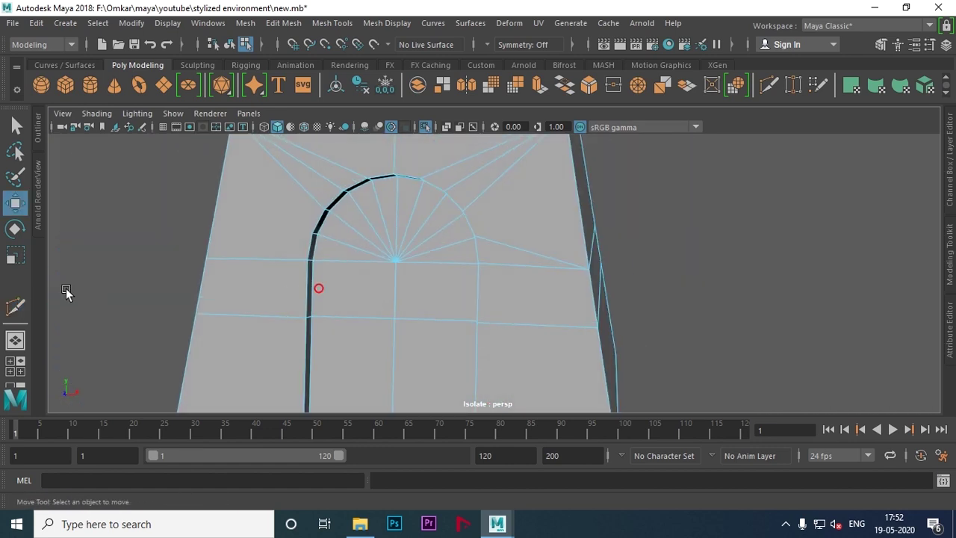
left_click(23, 307)
left_click(514, 256)
mouse_move(452, 261)
middle_mouse_down("alt")
mouse_move(299, 252)
mouse_move(454, 291)
middle_mouse_up("alt")
Step: Commit the arch cut and inspect the block's right side
right_click_drag(454, 291, 413, 275, "alt")
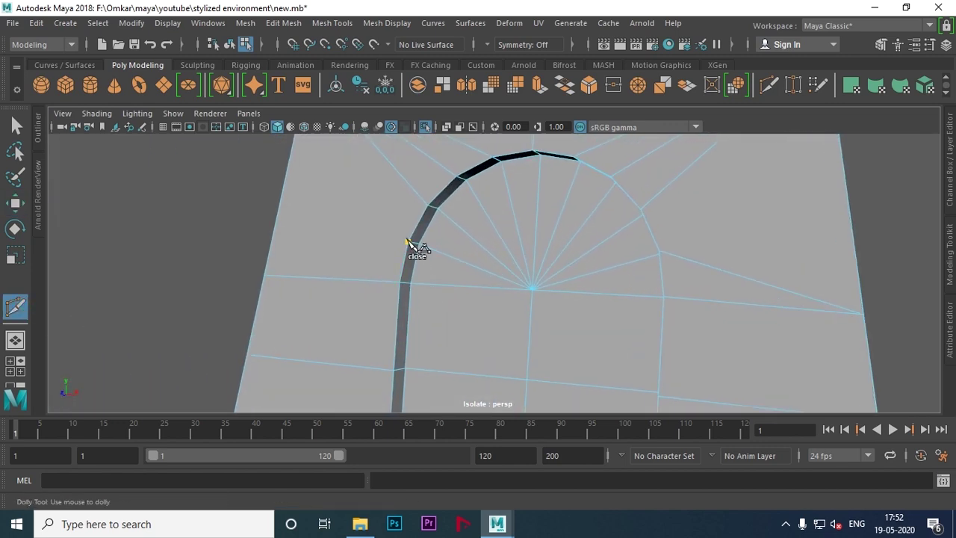
key("w")
right_click_drag(593, 268, 538, 281, "alt")
mouse_move(538, 282)
left_mouse_down("alt")
mouse_move(525, 273)
mouse_move(603, 271)
mouse_move(540, 277)
mouse_move(538, 267)
mouse_move(571, 306)
mouse_move(446, 298)
mouse_move(493, 296)
mouse_move(557, 314)
mouse_move(537, 286)
mouse_move(463, 283)
mouse_move(498, 294)
left_mouse_up("alt")
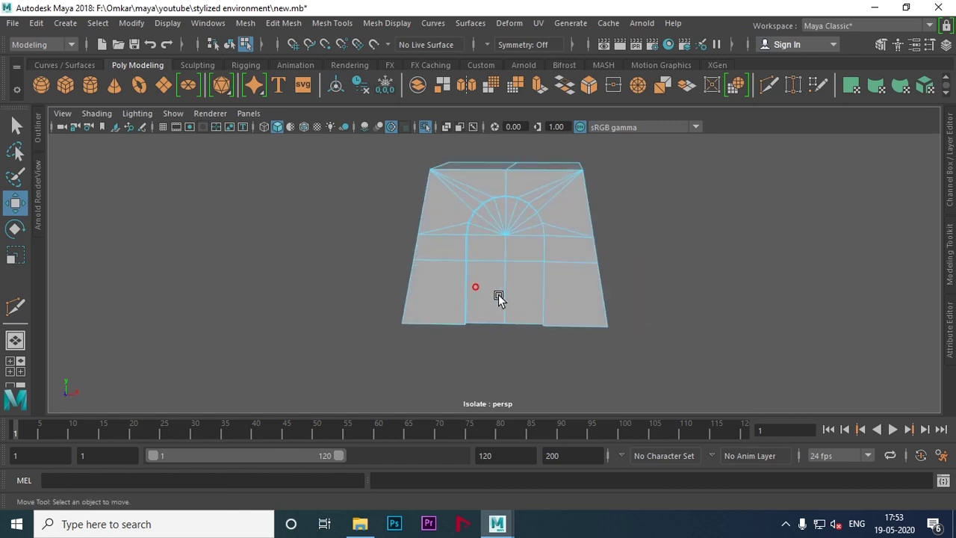
right_click_drag(498, 294, 619, 299, "alt")
mouse_move(619, 298)
left_mouse_down("alt")
mouse_move(615, 312)
mouse_move(627, 297)
mouse_move(600, 301)
mouse_move(621, 303)
mouse_move(602, 225)
left_mouse_up("alt")
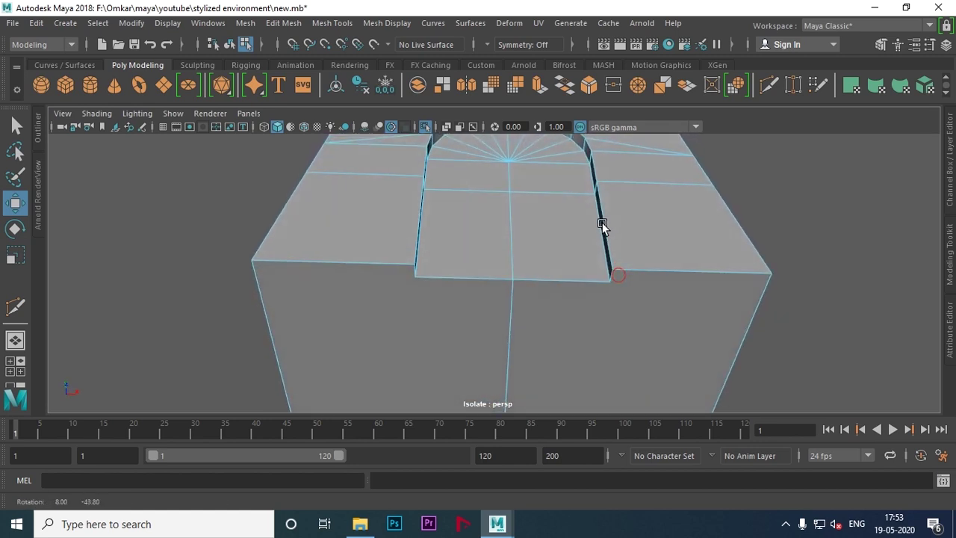
Step: Wrap matching edge cuts around the block's side, top and back faces, then switch to object selection
left_click(15, 306)
left_click_drag(523, 299, 288, 292, "alt")
right_click_drag(288, 292, 627, 286, "alt")
left_click_drag(628, 286, 584, 279, "alt")
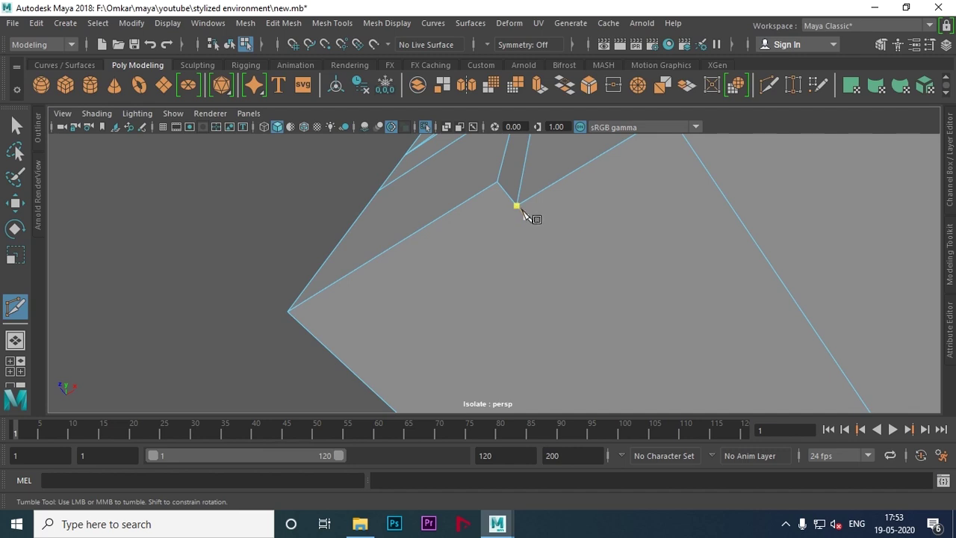
mouse_move(517, 209)
left_mouse_down("alt")
mouse_move(576, 220)
mouse_move(409, 280)
mouse_move(512, 271)
mouse_move(466, 253)
left_mouse_up("alt")
middle_click_drag(466, 254, 463, 255, "alt")
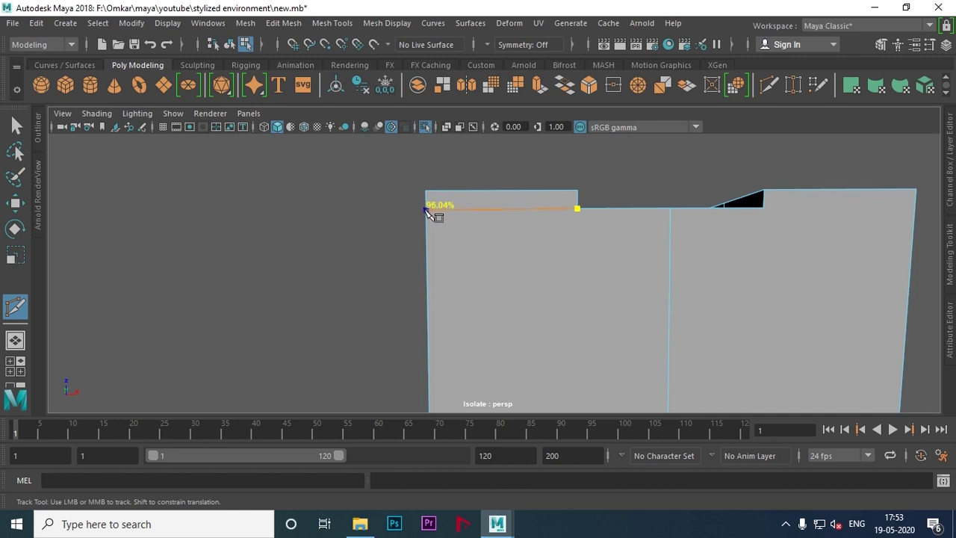
mouse_move(424, 210)
left_mouse_down("alt")
mouse_move(433, 288)
mouse_move(513, 335)
mouse_move(542, 378)
left_mouse_up("alt")
right_click_drag(542, 377, 423, 341, "alt")
mouse_move(422, 341)
left_mouse_down("alt")
mouse_move(396, 348)
mouse_move(416, 371)
mouse_move(454, 371)
mouse_move(446, 349)
left_mouse_up("alt")
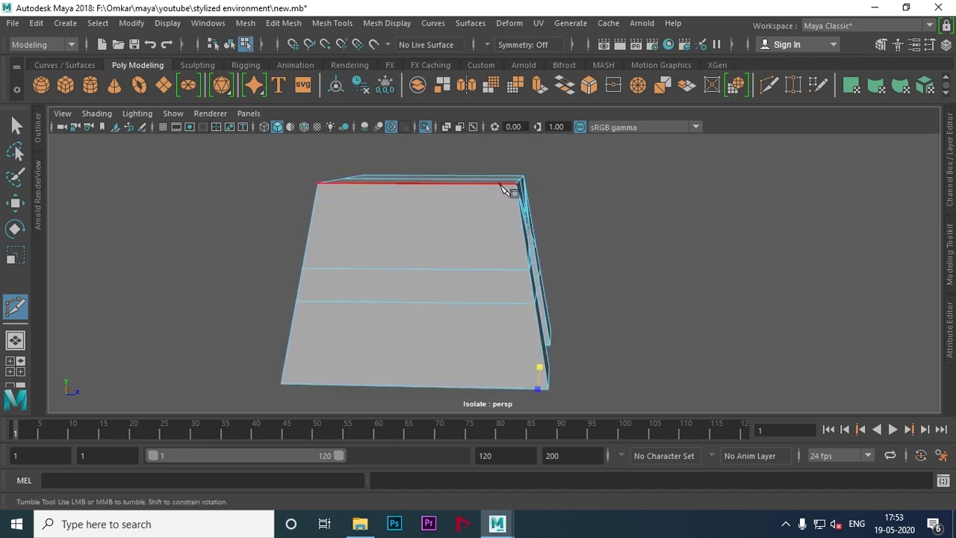
mouse_move(512, 193)
left_mouse_down("alt")
mouse_move(513, 336)
mouse_move(363, 320)
left_mouse_up("alt")
right_click_drag(363, 321, 468, 330, "alt")
mouse_move(461, 325)
left_mouse_down("alt")
mouse_move(470, 314)
mouse_move(667, 343)
mouse_move(625, 346)
mouse_move(643, 345)
left_mouse_up("alt")
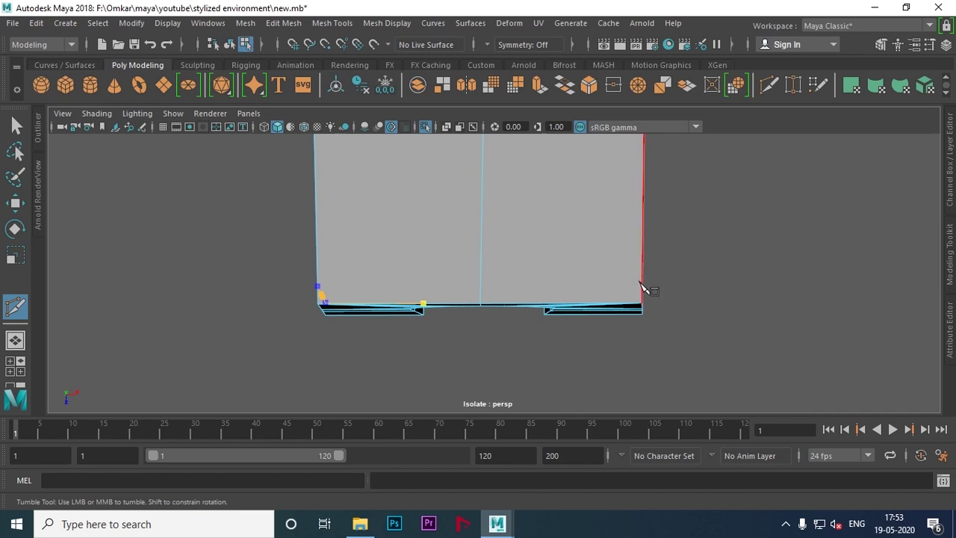
mouse_move(641, 286)
left_mouse_down("alt")
mouse_move(631, 299)
mouse_move(405, 316)
left_mouse_up("alt")
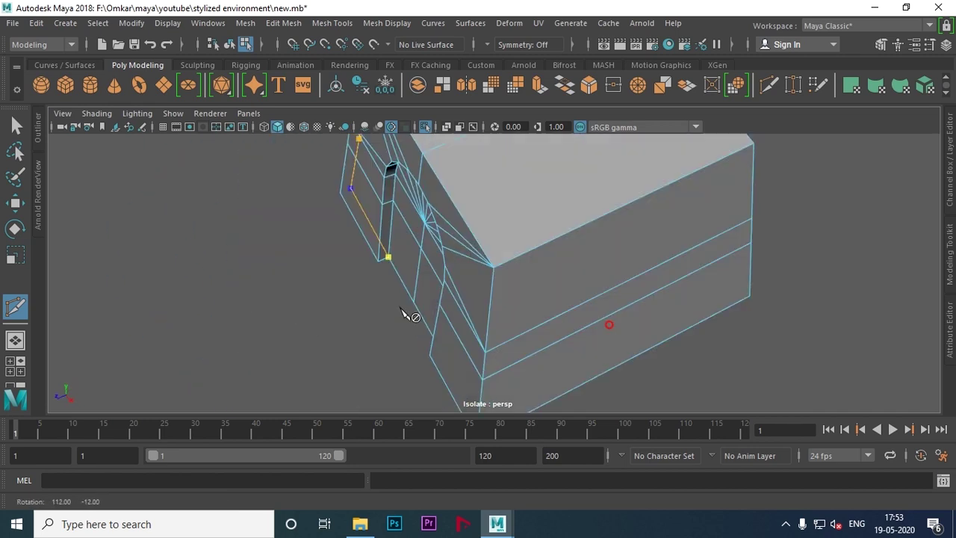
right_click_drag(405, 316, 471, 326, "alt")
mouse_move(471, 327)
left_mouse_down("alt")
mouse_move(438, 331)
mouse_move(491, 380)
left_mouse_up("alt")
mouse_move(491, 380)
middle_mouse_down("alt")
mouse_move(503, 324)
mouse_move(505, 344)
middle_mouse_up("alt")
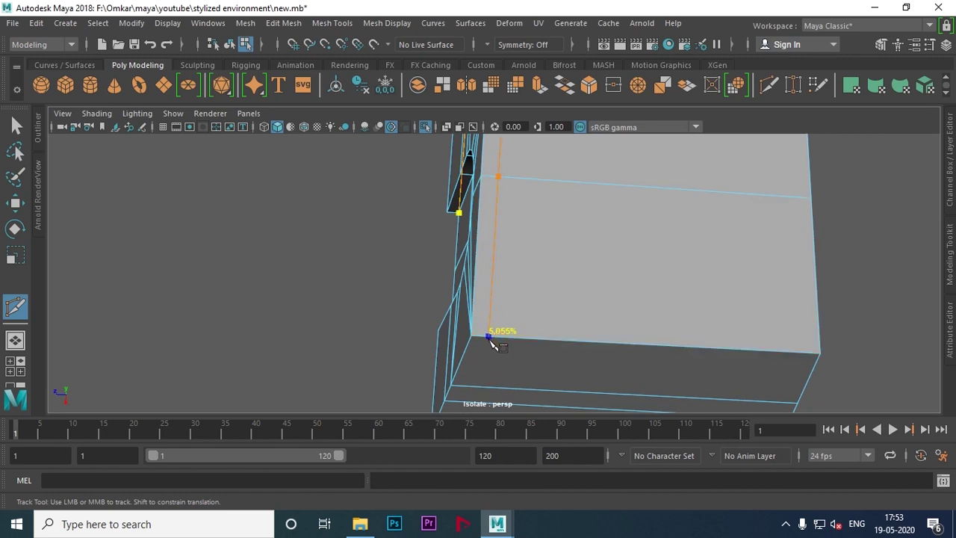
mouse_move(565, 340)
left_mouse_down("alt")
mouse_move(363, 352)
mouse_move(369, 369)
mouse_move(368, 246)
mouse_move(422, 316)
mouse_move(465, 298)
mouse_move(490, 309)
mouse_move(490, 288)
mouse_move(497, 328)
mouse_move(516, 326)
mouse_move(508, 343)
left_mouse_up("alt")
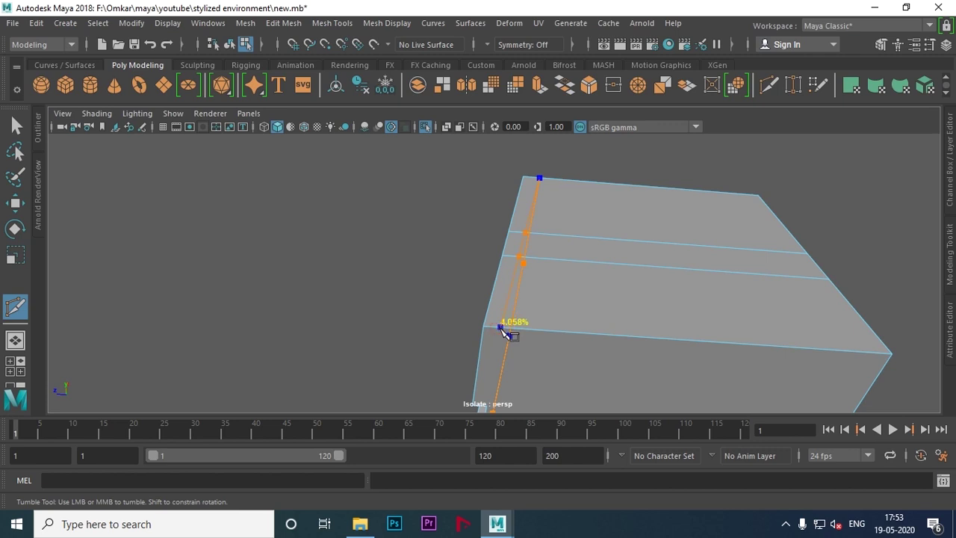
left_click_drag(517, 361, 523, 319, "alt")
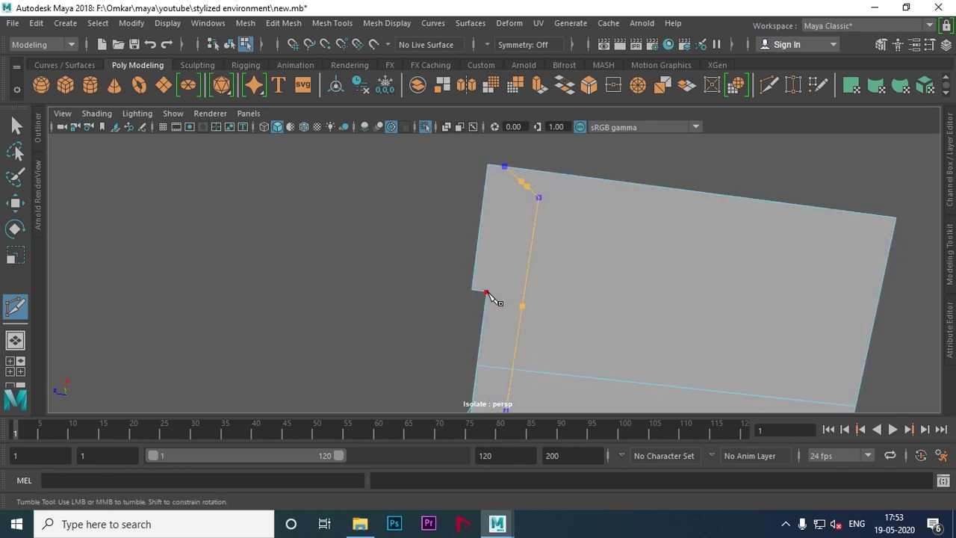
key("w")
mouse_move(561, 309)
left_mouse_down("alt")
mouse_move(380, 316)
mouse_move(497, 363)
mouse_move(409, 307)
mouse_move(515, 305)
mouse_move(586, 321)
mouse_move(523, 363)
mouse_move(485, 330)
mouse_move(376, 352)
mouse_move(546, 359)
mouse_move(526, 274)
left_mouse_up("alt")
right_click_drag(435, 156, 506, 118)
mouse_move(505, 117)
left_mouse_down("alt")
mouse_move(607, 262)
mouse_move(480, 244)
mouse_move(484, 254)
left_mouse_up("alt")
Step: Preview the block smoothed with 3, return to cage display with 1, and select it as an object
key("3")
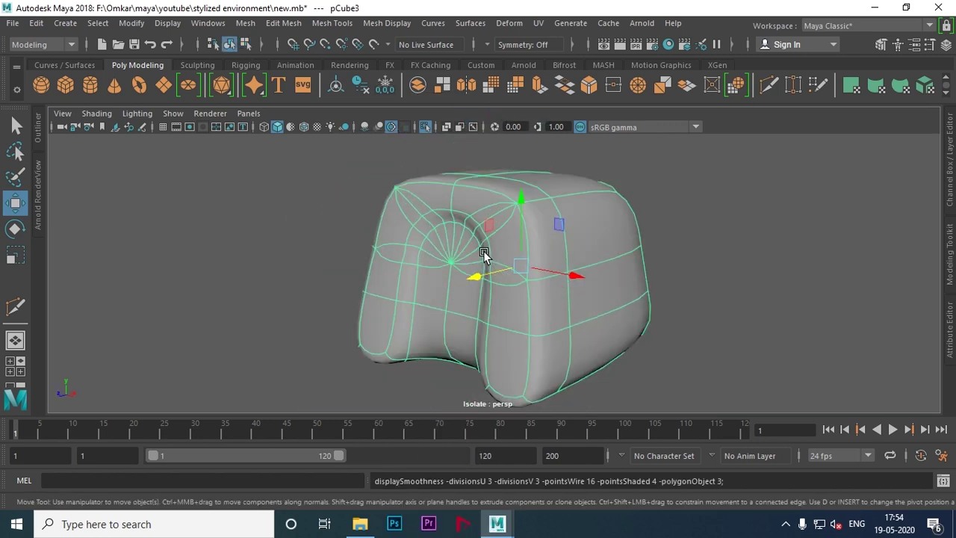
mouse_move(450, 324)
left_mouse_down("alt")
mouse_move(584, 320)
mouse_move(368, 318)
mouse_move(441, 317)
left_mouse_up("alt")
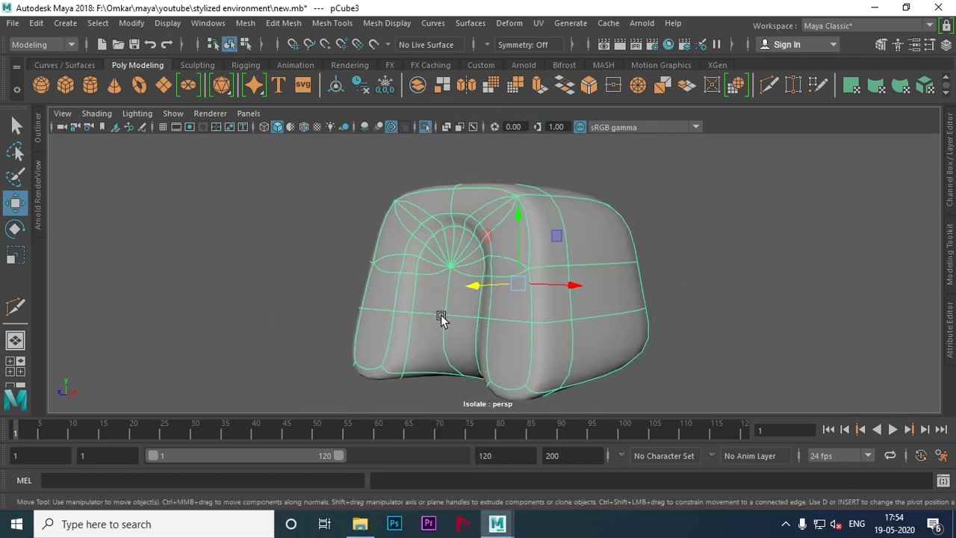
key("1")
right_click_drag(440, 322, 476, 315, "alt")
mouse_move(476, 316)
left_mouse_down("alt")
mouse_move(440, 273)
mouse_move(450, 247)
mouse_move(461, 260)
mouse_move(615, 264)
mouse_move(586, 301)
mouse_move(605, 311)
mouse_move(399, 301)
left_mouse_up("alt")
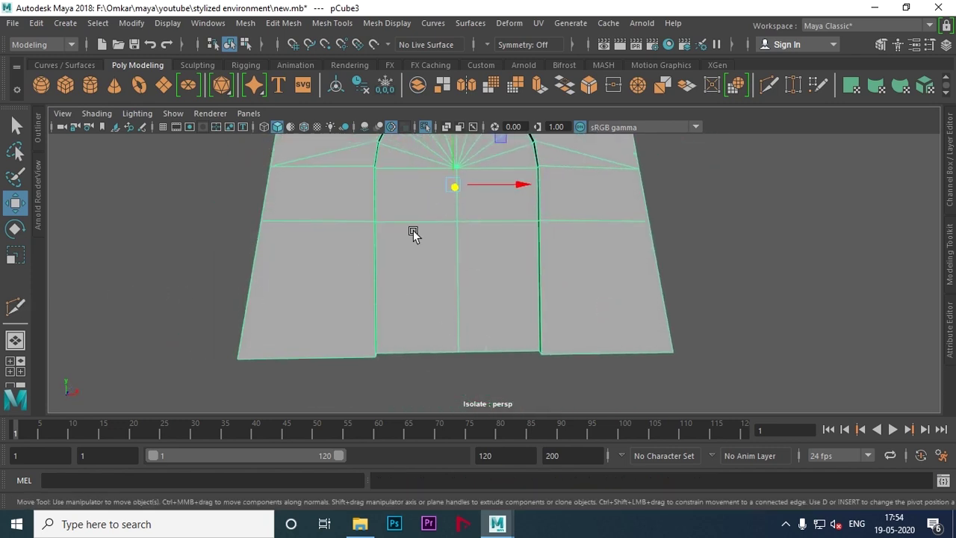
right_click_drag(329, 140, 373, 118)
Step: Insert a support edge loop near the block's top edge, discarding a stray cut point
right_click_drag(437, 214, 341, 201, "shift")
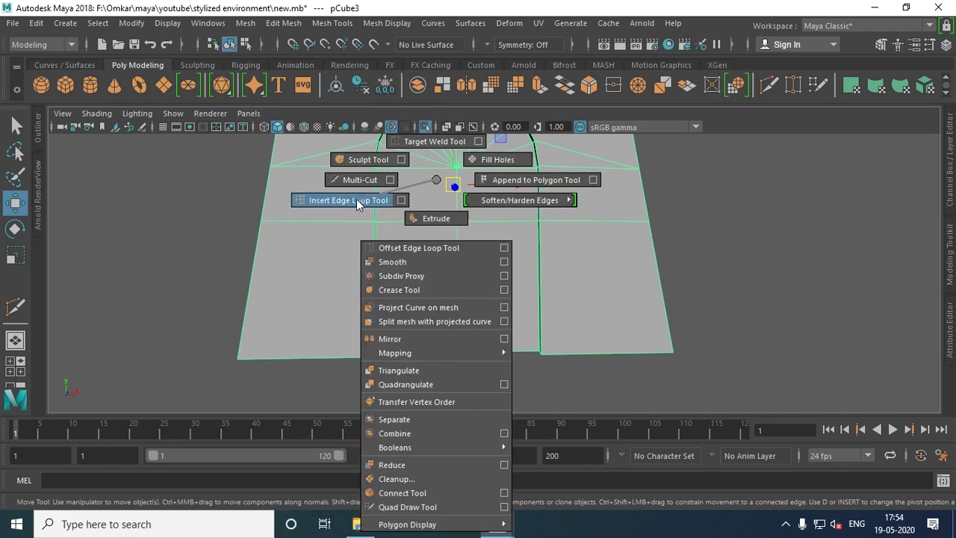
scroll(609, 288, "down", 3)
mouse_move(609, 288)
left_mouse_down("alt")
mouse_move(650, 299)
mouse_move(587, 283)
mouse_move(453, 299)
mouse_move(523, 251)
mouse_move(540, 257)
mouse_move(485, 269)
mouse_move(529, 288)
mouse_move(541, 236)
left_mouse_up("alt")
key("w")
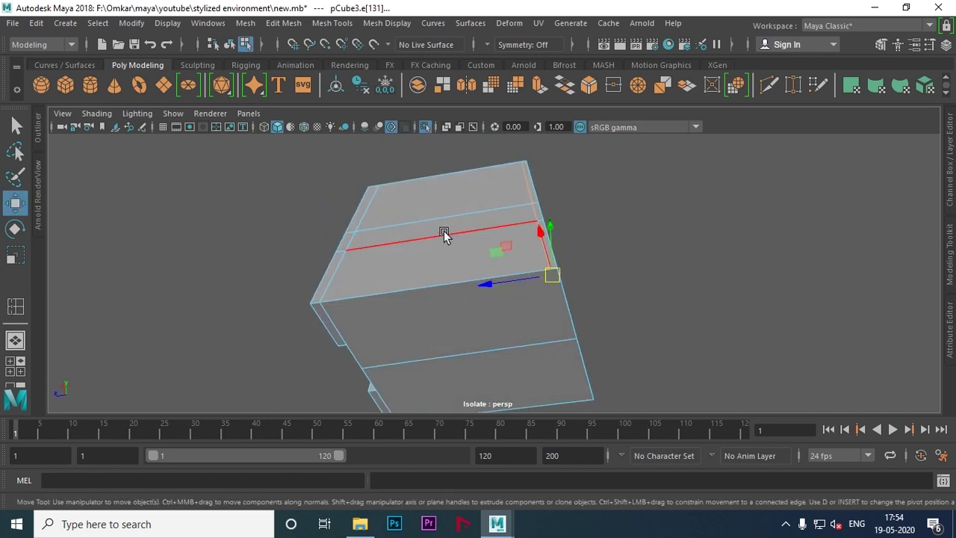
right_click_drag(442, 136, 490, 118)
right_click_drag(492, 179, 399, 210, "shift")
mouse_move(398, 211)
left_mouse_down("alt")
mouse_move(363, 266)
mouse_move(470, 264)
left_mouse_up("alt")
right_click(464, 188)
left_click(495, 277)
right_click_drag(448, 199, 425, 177, "shift")
left_click(426, 271)
left_click_drag(427, 272, 478, 277, "alt")
key("BackSpace")
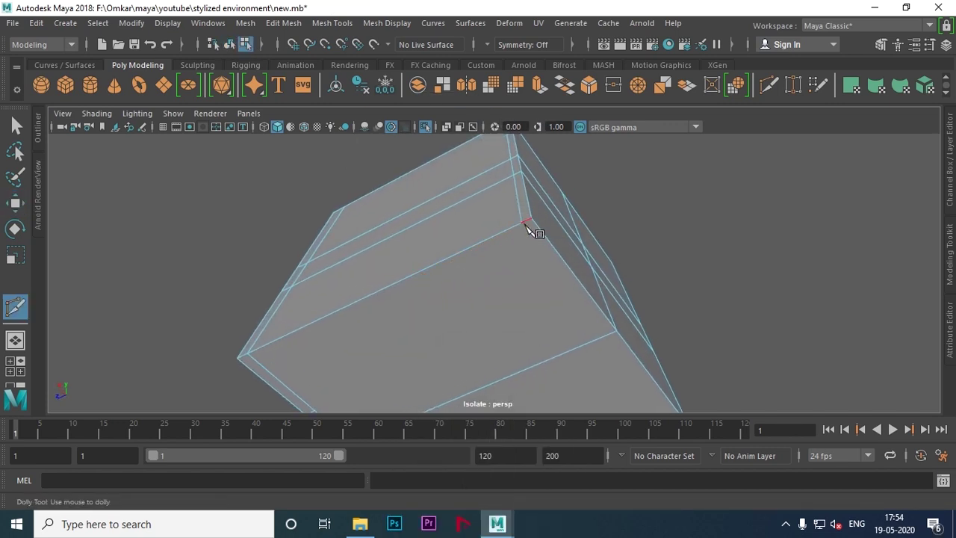
Step: Activate Multi-Cut and add support edges near the block's top corners
mouse_move(535, 237)
left_mouse_down("alt")
mouse_move(438, 267)
mouse_move(265, 237)
mouse_move(514, 217)
mouse_move(379, 280)
left_mouse_up("alt")
mouse_move(378, 280)
right_mouse_down("alt")
mouse_move(451, 285)
mouse_move(327, 267)
right_mouse_up("alt")
mouse_move(327, 266)
left_mouse_down("alt")
mouse_move(424, 291)
mouse_move(380, 239)
mouse_move(299, 258)
mouse_move(348, 268)
mouse_move(388, 306)
mouse_move(446, 273)
mouse_move(285, 304)
left_mouse_up("alt")
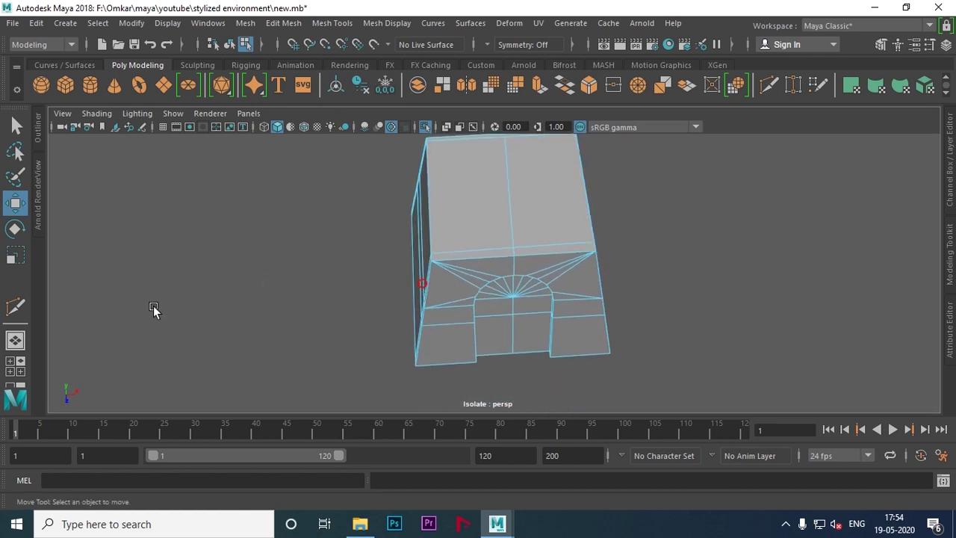
left_click(15, 307)
mouse_move(410, 284)
left_mouse_down("alt")
mouse_move(386, 279)
mouse_move(549, 264)
mouse_move(561, 251)
mouse_move(491, 201)
mouse_move(561, 311)
mouse_move(569, 300)
mouse_move(685, 290)
left_mouse_up("alt")
mouse_move(416, 306)
left_mouse_down("alt")
mouse_move(516, 305)
mouse_move(514, 277)
left_mouse_up("alt")
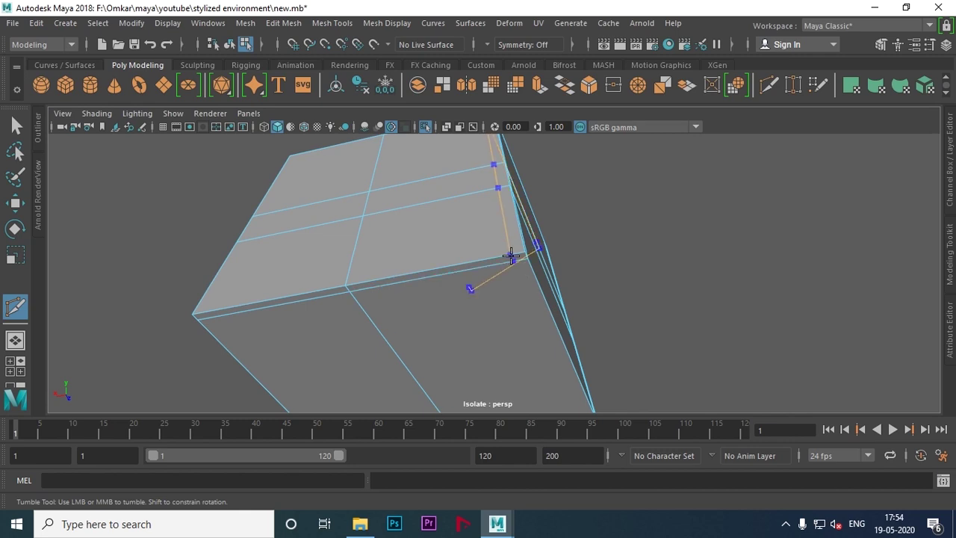
mouse_move(607, 297)
left_mouse_down("alt")
mouse_move(456, 284)
mouse_move(184, 288)
mouse_move(478, 292)
mouse_move(455, 301)
left_mouse_up("alt")
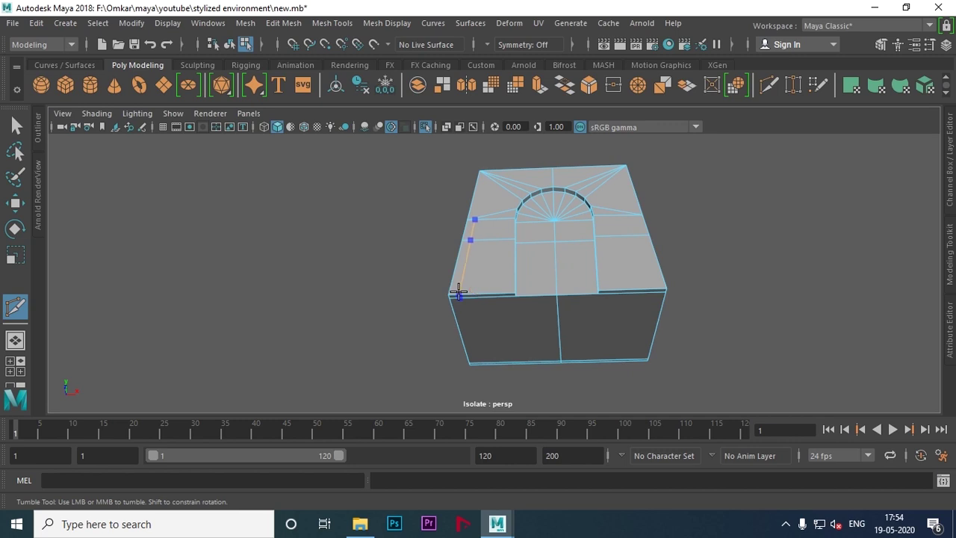
middle_click_drag(457, 291, 508, 300, "alt")
mouse_move(499, 296)
left_mouse_down("alt")
mouse_move(653, 316)
mouse_move(704, 290)
mouse_move(689, 288)
mouse_move(653, 313)
left_mouse_up("alt")
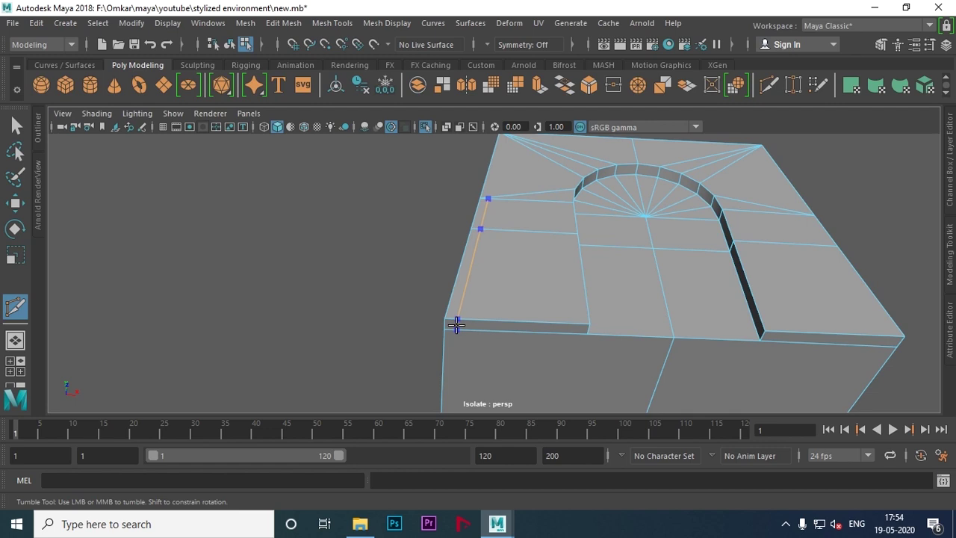
left_click_drag(614, 314, 575, 335, "alt")
mouse_move(576, 335)
right_mouse_down("alt")
mouse_move(559, 299)
mouse_move(591, 313)
right_mouse_up("alt")
mouse_move(584, 312)
left_mouse_down("alt")
mouse_move(544, 328)
mouse_move(749, 307)
mouse_move(663, 327)
left_mouse_up("alt")
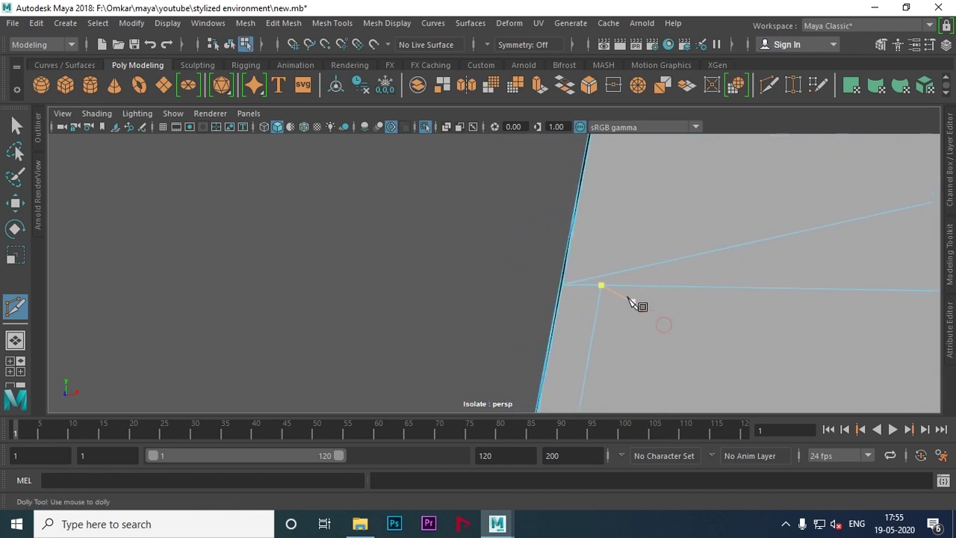
Step: Add more support edges around the top face and its corner
mouse_move(690, 287)
middle_mouse_down("alt")
mouse_move(565, 325)
mouse_move(619, 256)
mouse_move(529, 292)
mouse_move(565, 228)
middle_mouse_up("alt")
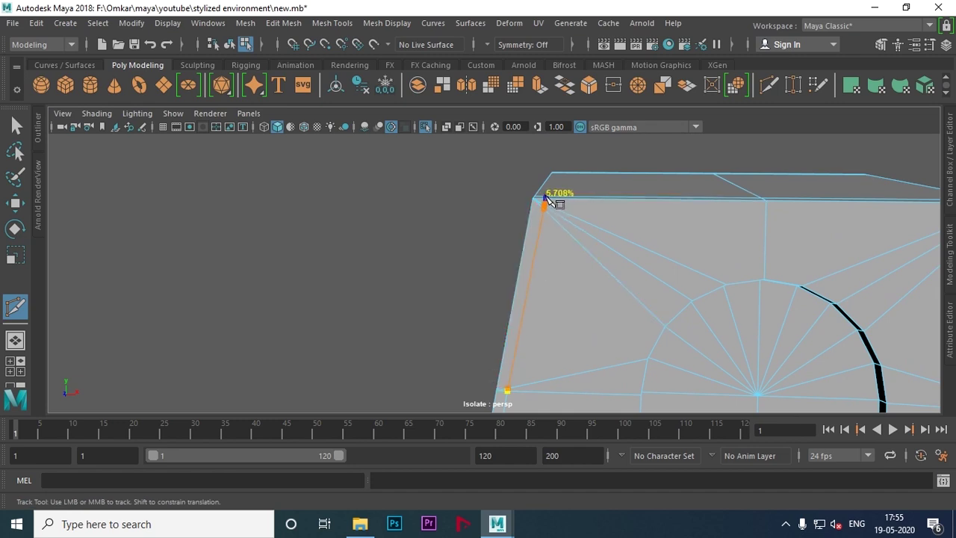
mouse_move(610, 214)
left_mouse_down("alt")
mouse_move(593, 247)
mouse_move(687, 261)
mouse_move(655, 295)
mouse_move(569, 323)
mouse_move(585, 264)
mouse_move(537, 250)
mouse_move(613, 260)
left_mouse_up("alt")
right_click_drag(612, 260, 572, 271, "alt")
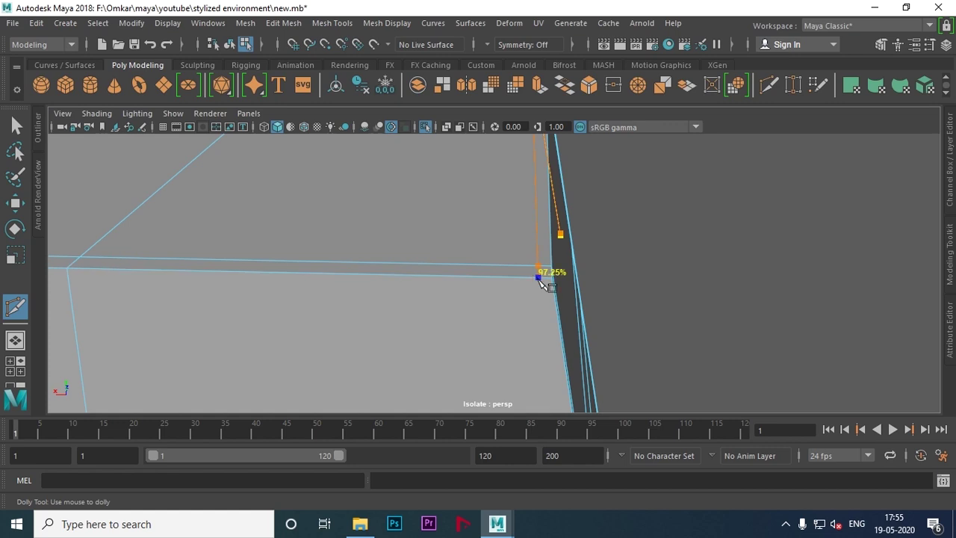
mouse_move(701, 284)
left_mouse_down("alt")
mouse_move(433, 231)
mouse_move(484, 271)
mouse_move(421, 219)
left_mouse_up("alt")
mouse_move(420, 219)
right_mouse_down("alt")
mouse_move(513, 240)
mouse_move(537, 269)
mouse_move(431, 271)
right_mouse_up("alt")
mouse_move(431, 271)
left_mouse_down("alt")
mouse_move(421, 316)
mouse_move(444, 271)
mouse_move(284, 290)
mouse_move(473, 296)
left_mouse_up("alt")
right_click_drag(474, 297, 484, 281, "alt")
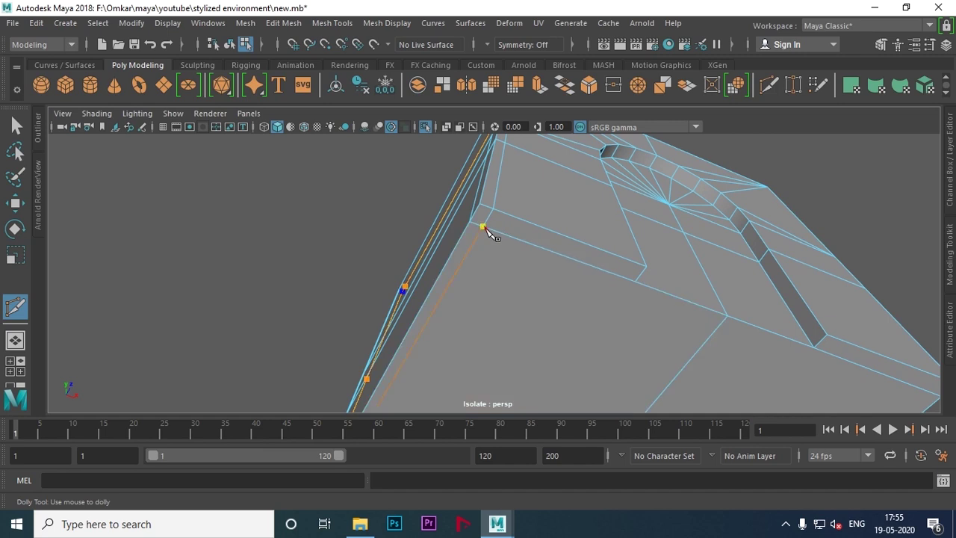
Step: Return to Object Mode and preview the block smoothed with the 3 key
right_click_drag(542, 214, 607, 117)
right_click_drag(608, 117, 318, 199, "alt")
mouse_move(319, 199)
left_mouse_down("alt")
mouse_move(580, 292)
mouse_move(441, 320)
mouse_move(642, 310)
mouse_move(550, 324)
left_mouse_up("alt")
key("3")
mouse_move(550, 324)
right_mouse_down("alt")
mouse_move(727, 326)
mouse_move(565, 289)
right_mouse_up("alt")
mouse_move(565, 289)
left_mouse_down("alt")
mouse_move(467, 259)
mouse_move(508, 271)
left_mouse_up("alt")
Step: Show the unsmoothed cage again and start a cut at the arch corner vertex
key("1")
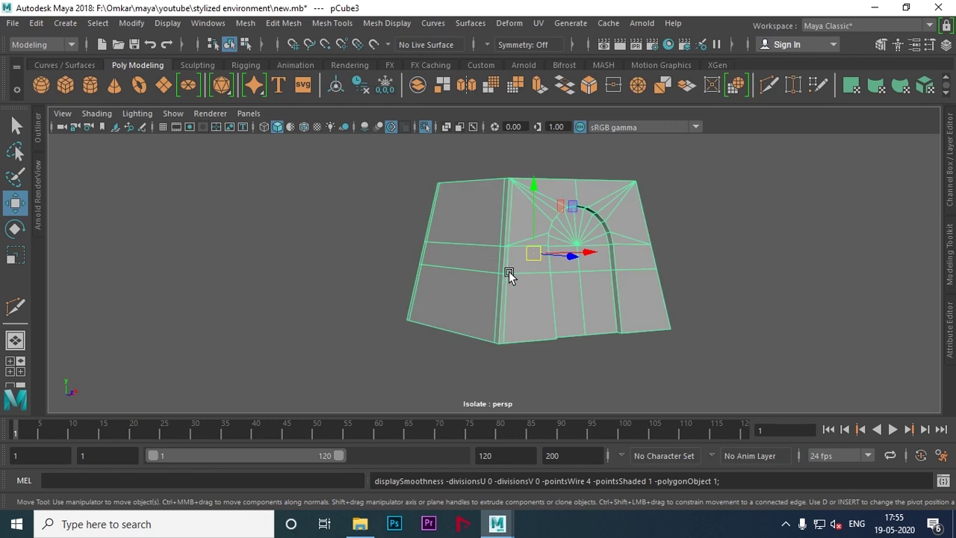
right_click_drag(523, 342, 698, 320, "alt")
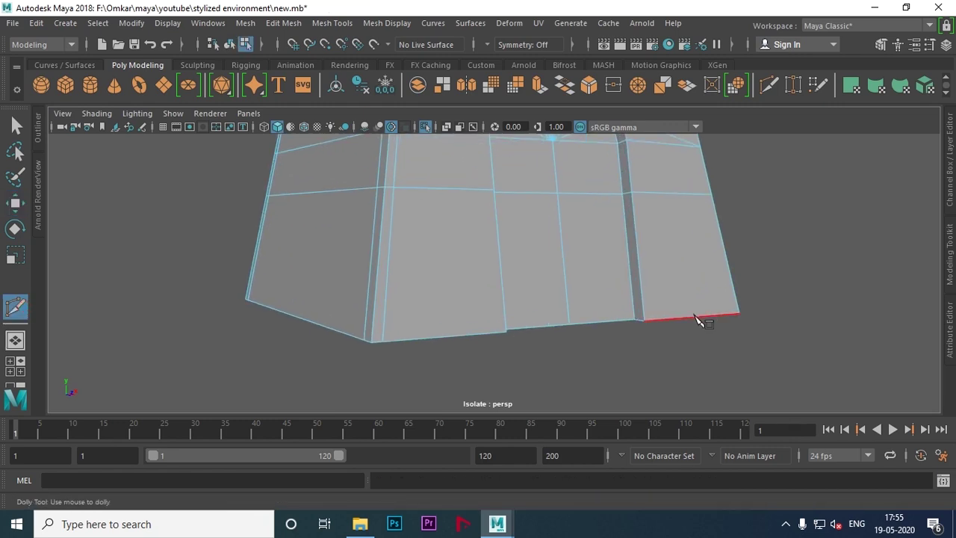
left_click_drag(698, 319, 498, 320, "alt")
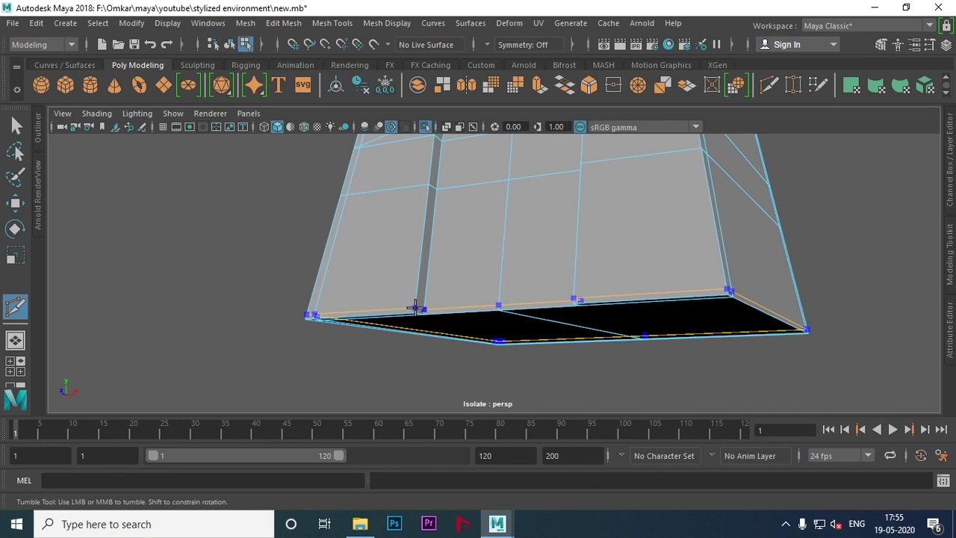
mouse_move(702, 313)
left_mouse_down("alt")
mouse_move(486, 314)
mouse_move(459, 336)
mouse_move(540, 279)
mouse_move(361, 312)
left_mouse_up("alt")
right_click_drag(362, 313, 629, 319, "alt")
left_click_drag(629, 320, 448, 294, "alt")
right_click_drag(448, 294, 569, 293, "alt")
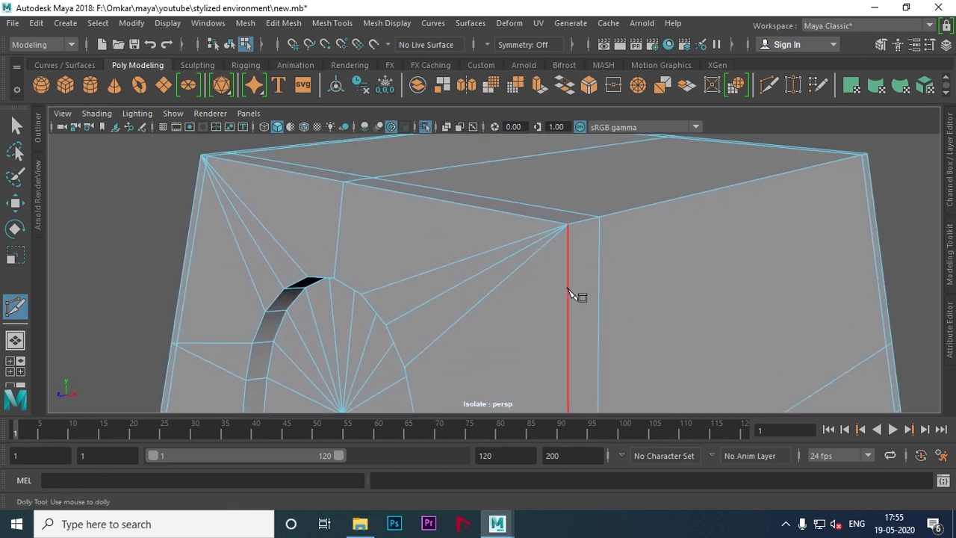
left_click(363, 295)
mouse_move(405, 229)
right_mouse_down("alt")
mouse_move(485, 304)
mouse_move(427, 311)
right_mouse_up("alt")
left_click_drag(427, 311, 482, 313, "alt")
right_click_drag(482, 314, 371, 308, "alt")
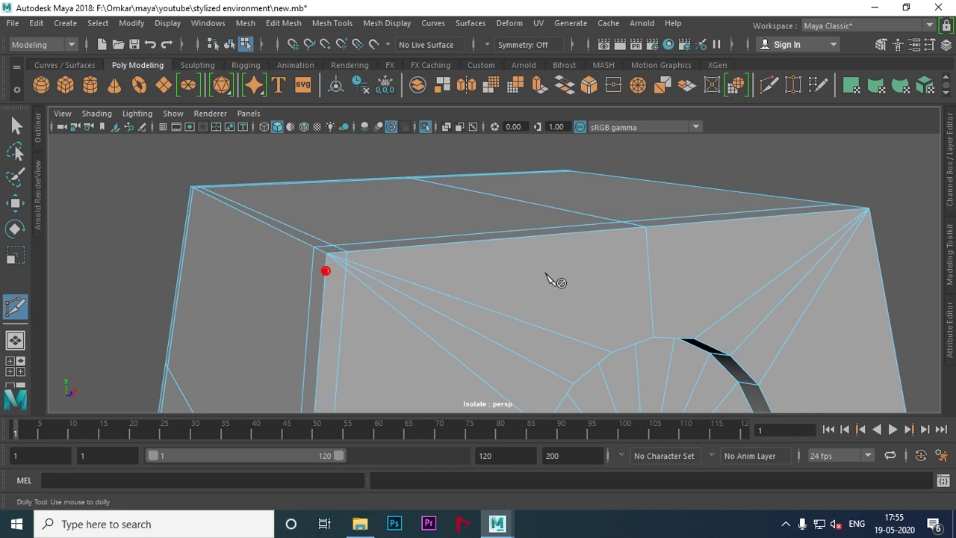
Step: Cut holding edges along the block's top rim and front corner
right_click_drag(549, 278, 465, 273, "alt")
mouse_move(465, 274)
left_mouse_down("alt")
mouse_move(512, 292)
mouse_move(461, 286)
mouse_move(570, 300)
mouse_move(560, 293)
left_mouse_up("alt")
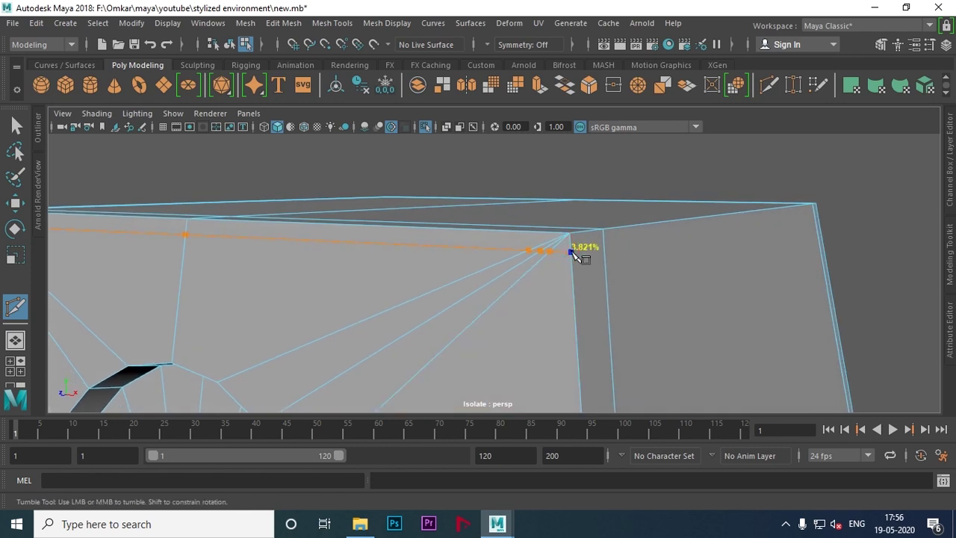
mouse_move(612, 269)
left_mouse_down("alt")
mouse_move(348, 309)
mouse_move(426, 307)
mouse_move(384, 306)
mouse_move(424, 315)
mouse_move(559, 303)
mouse_move(448, 299)
mouse_move(512, 314)
mouse_move(503, 313)
left_mouse_up("alt")
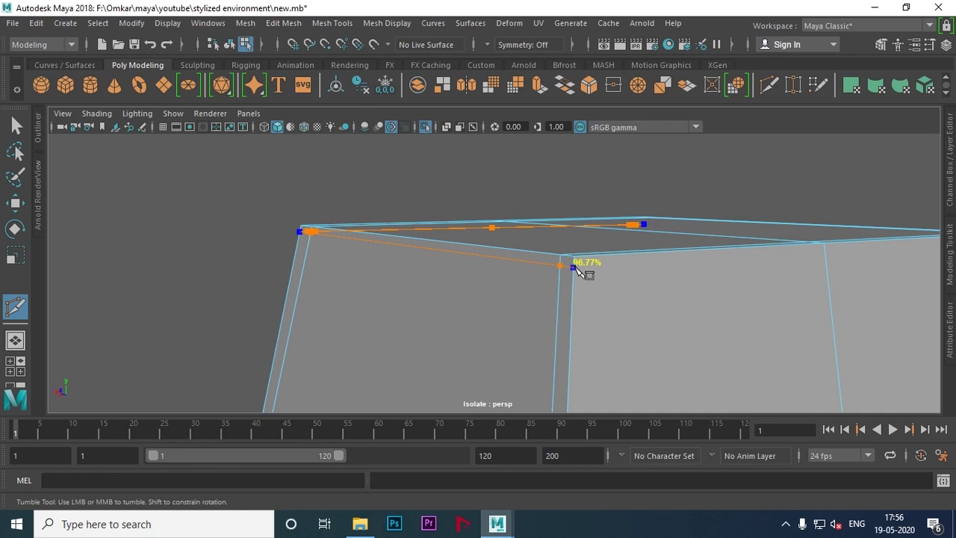
mouse_move(577, 268)
left_mouse_down("alt")
mouse_move(453, 314)
mouse_move(468, 327)
mouse_move(544, 320)
left_mouse_up("alt")
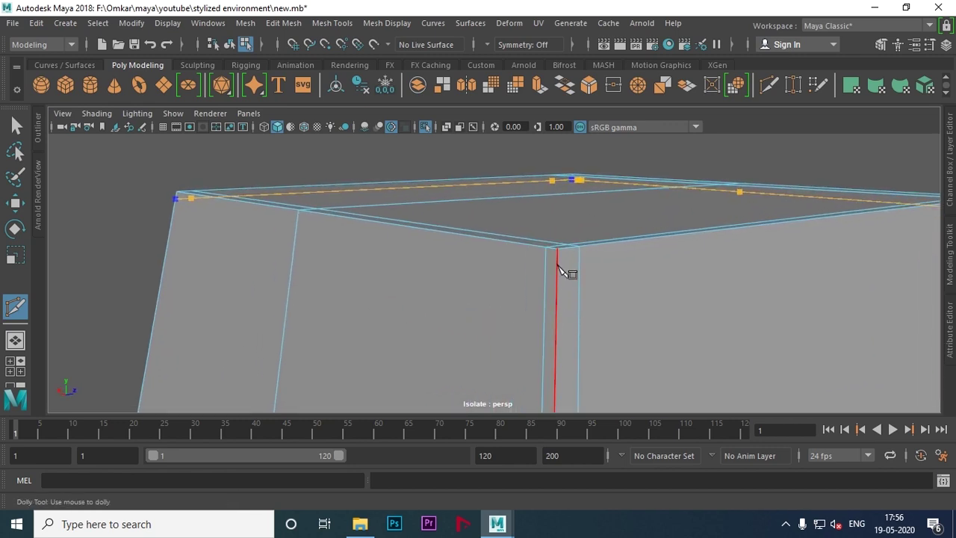
mouse_move(562, 265)
left_mouse_down("alt")
mouse_move(622, 290)
mouse_move(533, 311)
mouse_move(388, 296)
mouse_move(552, 315)
mouse_move(380, 301)
mouse_move(356, 314)
left_mouse_up("alt")
mouse_move(356, 313)
right_mouse_down("alt")
mouse_move(571, 258)
mouse_move(484, 258)
right_mouse_up("alt")
left_click_drag(484, 258, 527, 268, "alt")
mouse_move(526, 268)
right_mouse_down("alt")
mouse_move(338, 271)
mouse_move(475, 292)
right_mouse_up("alt")
Step: Finish cutting with the Move tool and inspect the new edges from both sides
key("w")
left_click_drag(483, 284, 623, 301, "alt")
right_click_drag(623, 300, 512, 292, "alt")
mouse_move(512, 292)
left_mouse_down("alt")
mouse_move(566, 292)
mouse_move(478, 288)
mouse_move(664, 294)
mouse_move(456, 292)
left_mouse_up("alt")
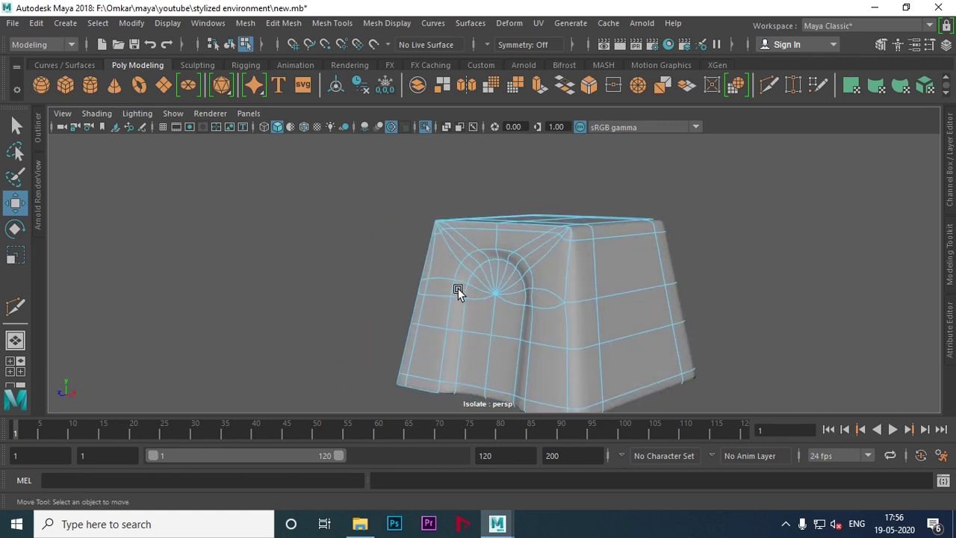
Step: Turn off the smoothed preview and frame the front face with the fan vertex
right_click_drag(456, 292, 566, 285, "alt")
key("1")
mouse_move(543, 316)
left_mouse_down("alt")
mouse_move(535, 292)
mouse_move(543, 304)
left_mouse_up("alt")
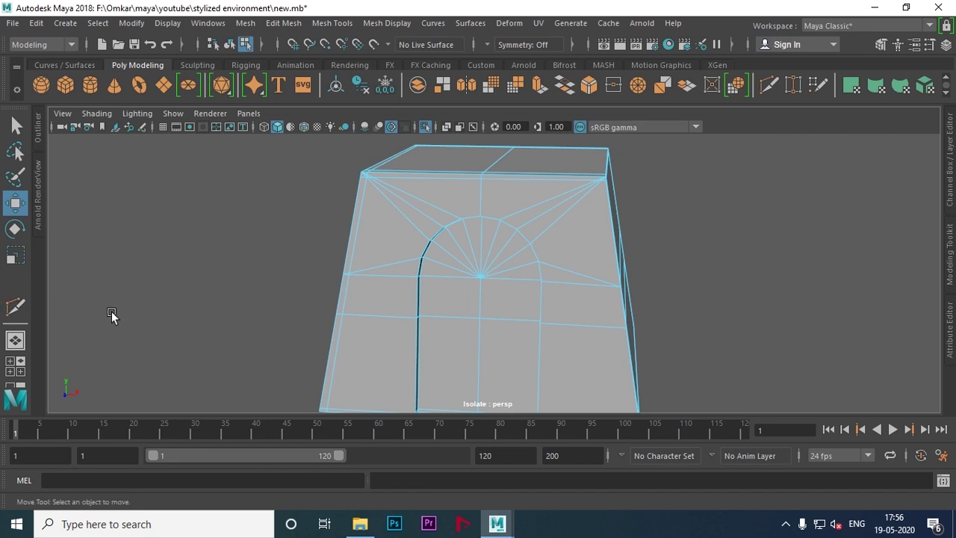
mouse_move(738, 273)
left_mouse_down("alt")
mouse_move(653, 271)
mouse_move(613, 302)
mouse_move(450, 258)
mouse_move(560, 250)
mouse_move(481, 259)
mouse_move(621, 290)
mouse_move(606, 199)
mouse_move(635, 228)
left_mouse_up("alt")
middle_click_drag(635, 228, 610, 221, "alt")
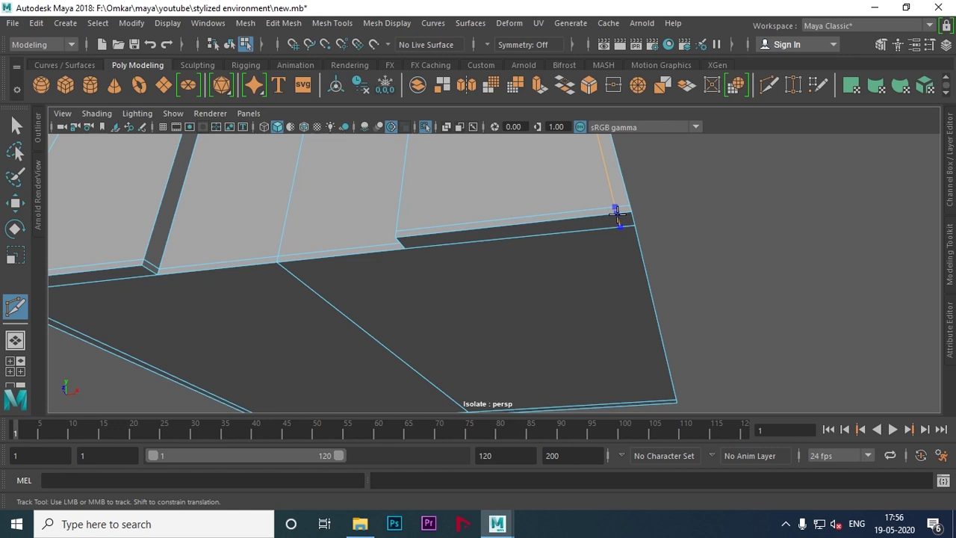
mouse_move(638, 228)
left_mouse_down("alt")
mouse_move(634, 320)
mouse_move(595, 301)
mouse_move(690, 266)
mouse_move(632, 254)
left_mouse_up("alt")
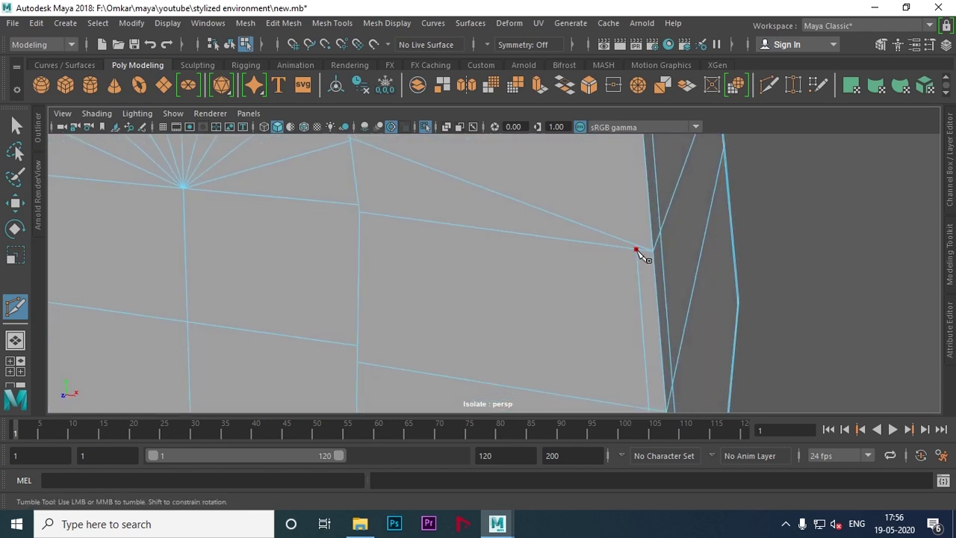
mouse_move(740, 258)
left_mouse_down("alt")
mouse_move(579, 316)
mouse_move(628, 307)
left_mouse_up("alt")
middle_click_drag(627, 307, 649, 314, "alt")
scroll(580, 256, "down", 5)
mouse_move(580, 256)
middle_mouse_down("alt")
mouse_move(586, 262)
mouse_move(583, 248)
middle_mouse_up("alt")
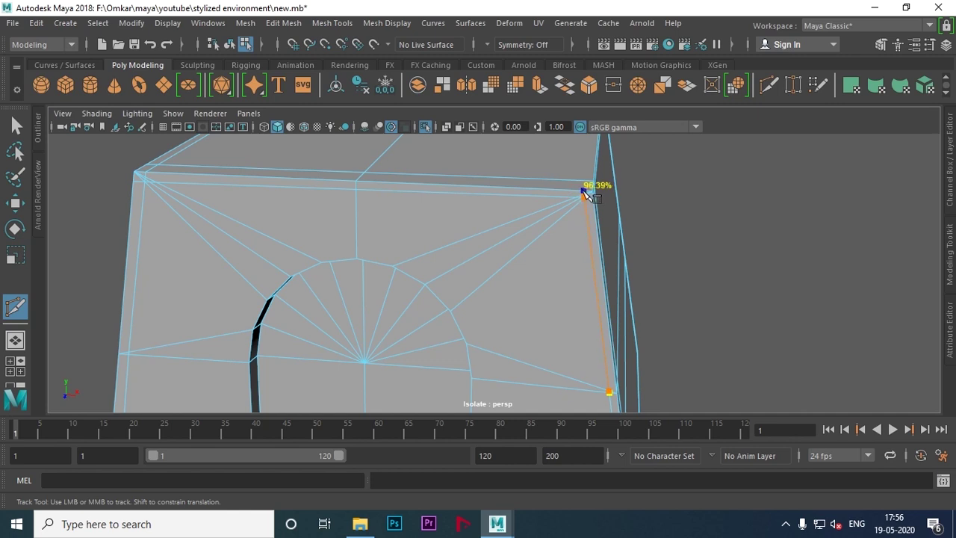
Step: Cut support edges from the top corner along the thin side strip and slanted edge
left_click(584, 192)
mouse_move(585, 192)
left_mouse_down("alt")
mouse_move(719, 258)
mouse_move(470, 267)
left_mouse_up("alt")
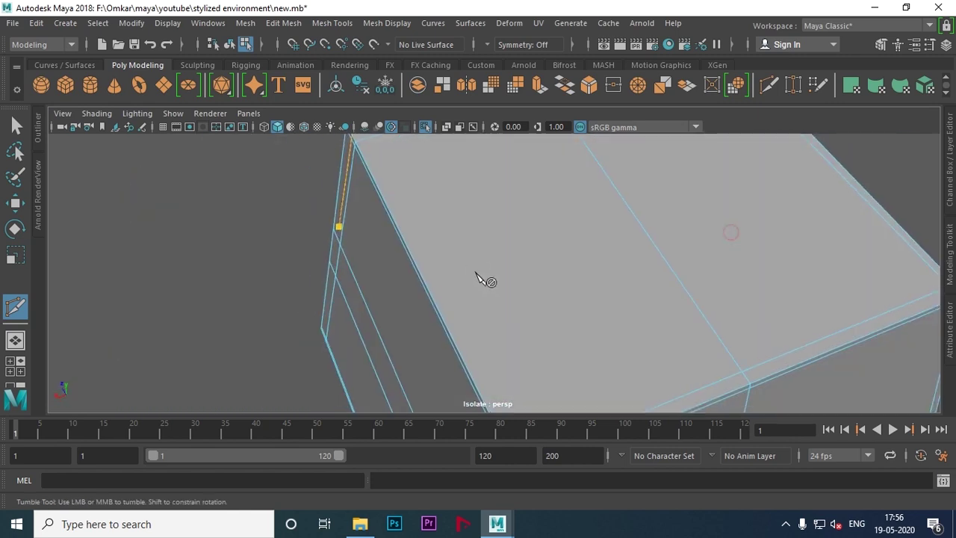
middle_click_drag(469, 266, 561, 254, "alt")
right_click_drag(561, 254, 529, 258, "alt")
left_click_drag(528, 259, 459, 281, "alt")
right_click_drag(459, 281, 640, 246, "alt")
middle_click_drag(640, 246, 493, 340, "alt")
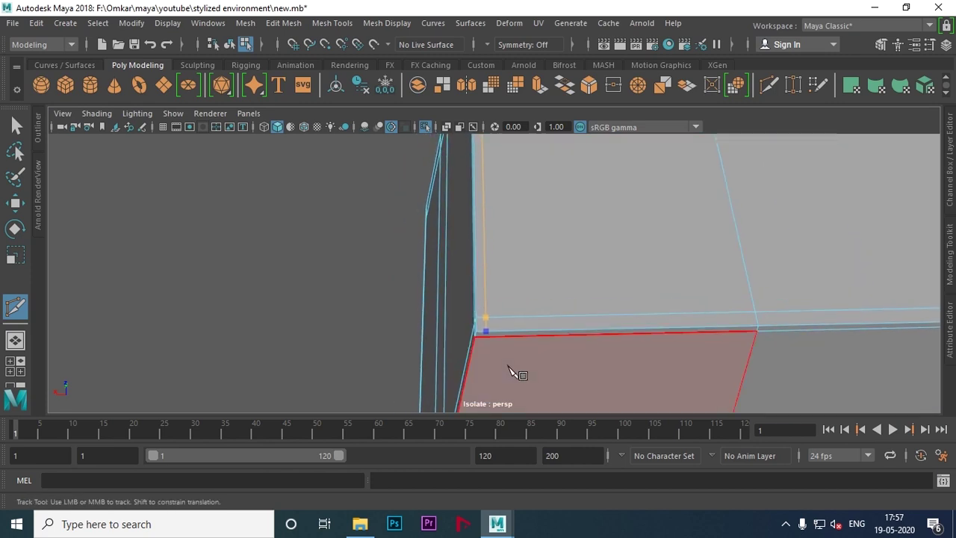
left_click_drag(512, 368, 625, 326, "alt")
mouse_move(625, 326)
right_mouse_down("alt")
mouse_move(503, 312)
mouse_move(609, 283)
mouse_move(572, 314)
mouse_move(560, 289)
right_mouse_up("alt")
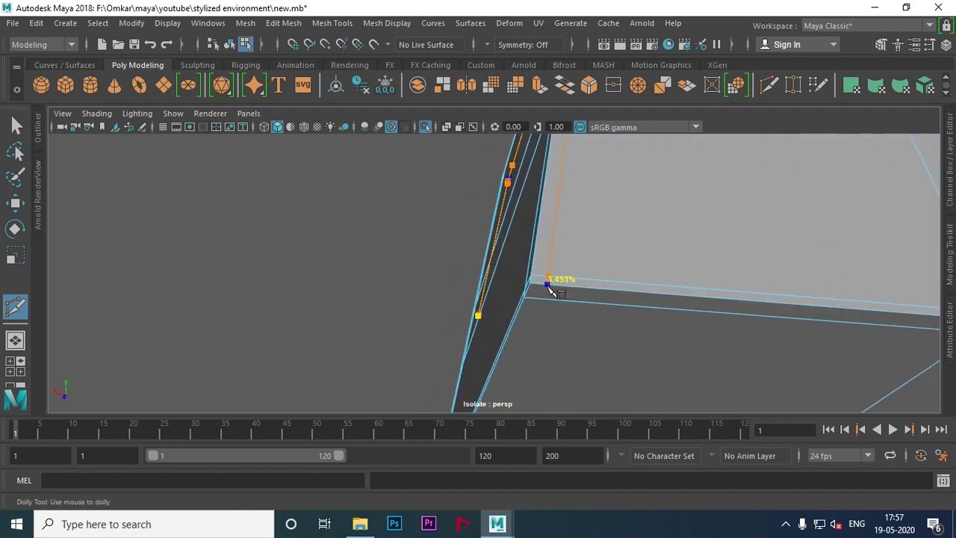
mouse_move(548, 290)
left_mouse_down("alt")
mouse_move(458, 261)
mouse_move(582, 230)
mouse_move(544, 303)
left_mouse_up("alt")
right_click_drag(544, 303, 583, 332, "alt")
left_click_drag(583, 332, 395, 320, "alt")
right_click_drag(395, 320, 462, 308, "alt")
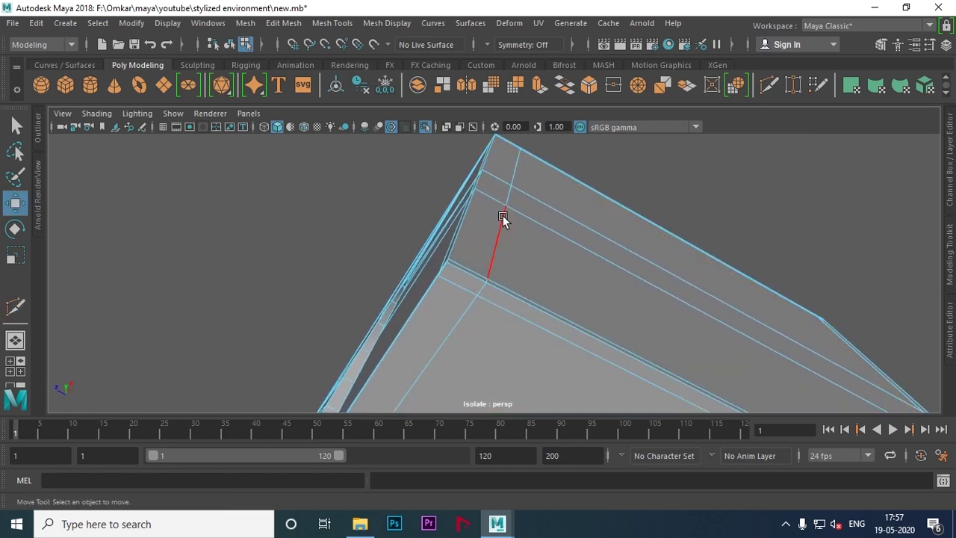
Step: Return to Object Mode through the right-click menu and select the box
right_click_drag(502, 217, 458, 117)
mouse_move(458, 117)
left_mouse_down("alt")
mouse_move(420, 211)
mouse_move(774, 284)
left_mouse_up("alt")
left_click(773, 283)
right_click_drag(773, 284, 530, 263, "alt")
mouse_move(530, 263)
left_mouse_down("alt")
mouse_move(528, 277)
mouse_move(495, 305)
mouse_move(459, 322)
mouse_move(422, 307)
mouse_move(551, 321)
left_mouse_up("alt")
left_click(399, 269)
scroll(416, 271, "up", 3)
scroll(516, 287, "up", 3)
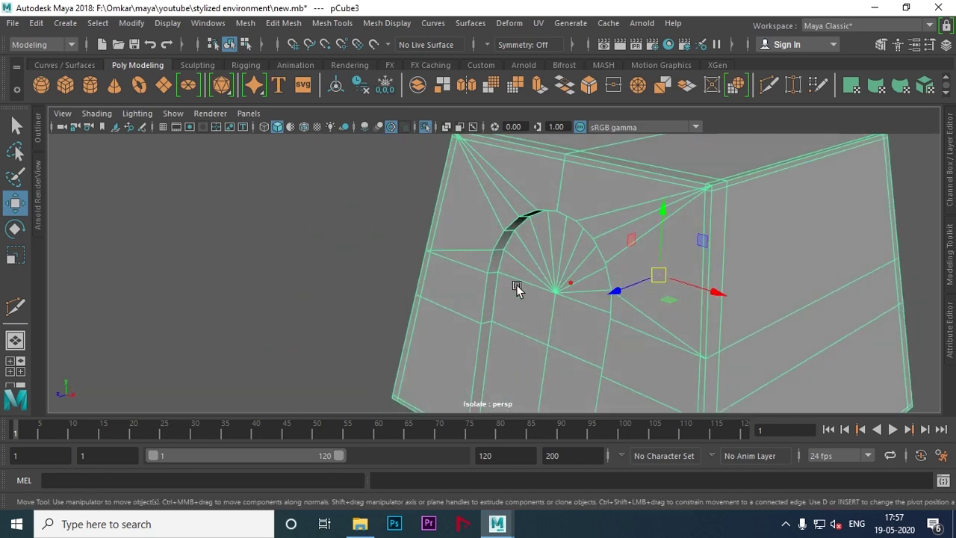
scroll(516, 286, "up", 2)
left_click(14, 308)
scroll(592, 311, "up", 2)
scroll(544, 299, "up", 2)
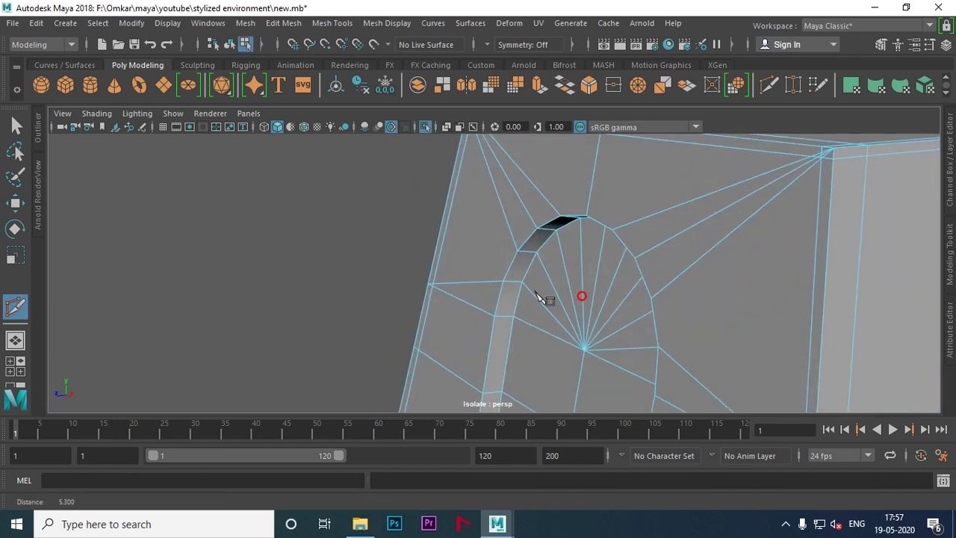
scroll(544, 299, "up", 2)
scroll(687, 277, "up", 2)
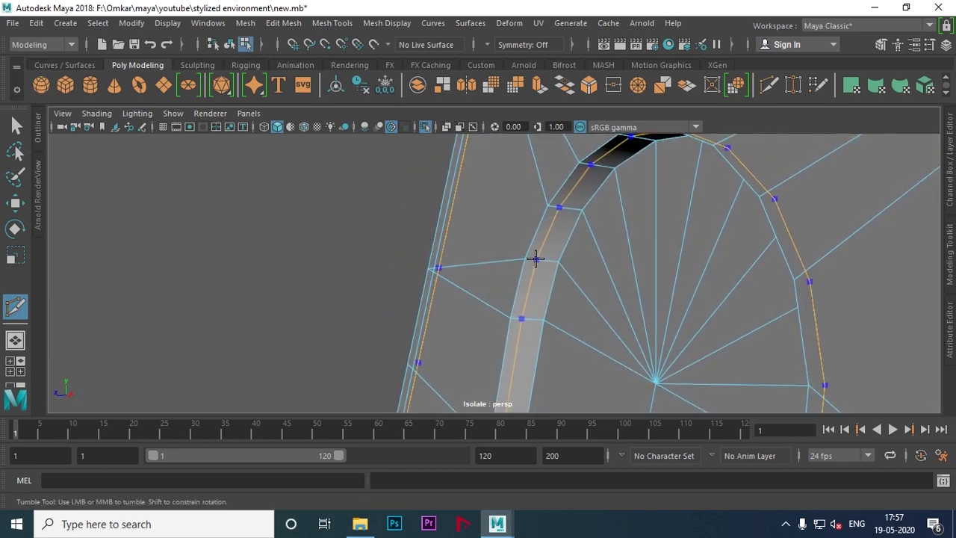
mouse_move(531, 259)
left_mouse_down("alt")
mouse_move(411, 277)
mouse_move(586, 283)
left_mouse_up("alt")
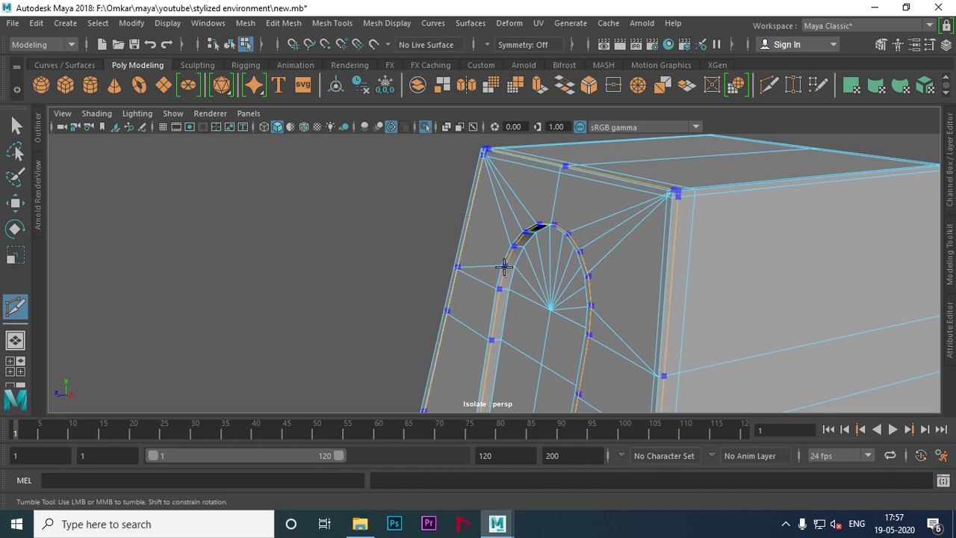
mouse_move(504, 266)
left_mouse_down("alt")
mouse_move(593, 234)
mouse_move(586, 213)
mouse_move(604, 196)
mouse_move(590, 237)
mouse_move(672, 316)
mouse_move(596, 327)
mouse_move(663, 279)
mouse_move(512, 300)
mouse_move(678, 309)
mouse_move(674, 206)
left_mouse_up("alt")
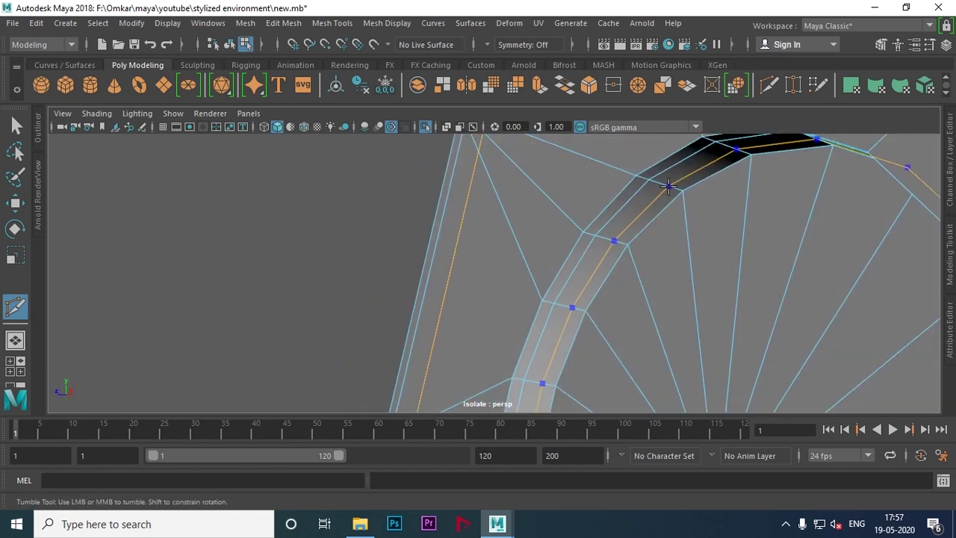
scroll(474, 288, "down", 5)
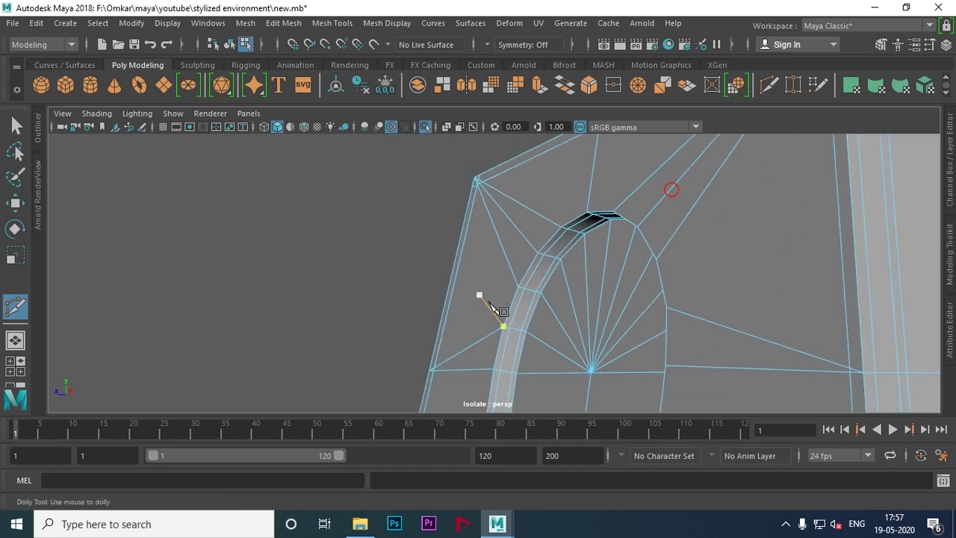
middle_click_drag(474, 288, 550, 247, "alt")
scroll(473, 272, "down", 3)
scroll(472, 282, "down", 1)
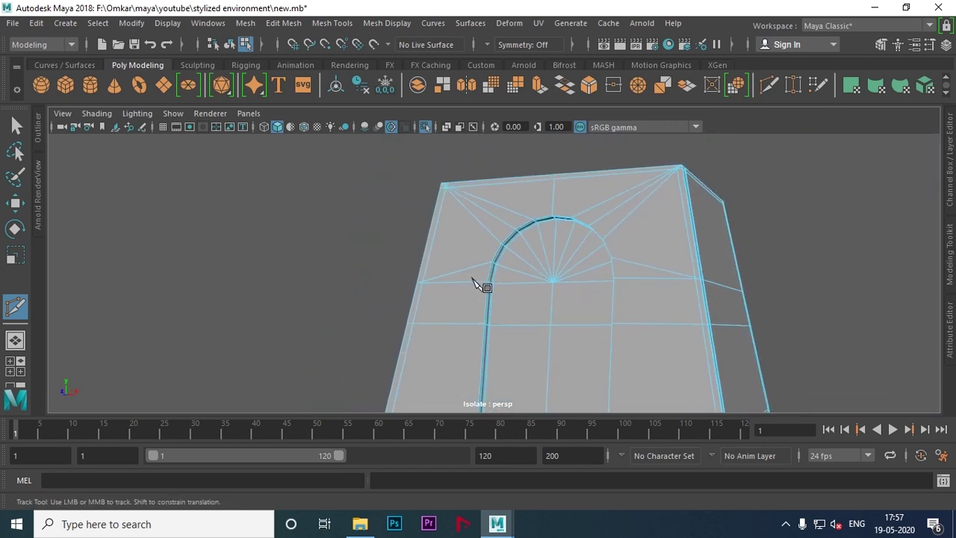
mouse_move(478, 283)
left_mouse_down("alt")
mouse_move(488, 249)
mouse_move(576, 269)
left_mouse_up("alt")
scroll(644, 284, "up", 3)
mouse_move(643, 284)
left_mouse_down("alt")
mouse_move(652, 252)
mouse_move(636, 239)
mouse_move(595, 231)
mouse_move(533, 247)
mouse_move(560, 255)
left_mouse_up("alt")
right_click_drag(614, 259, 524, 262, "alt")
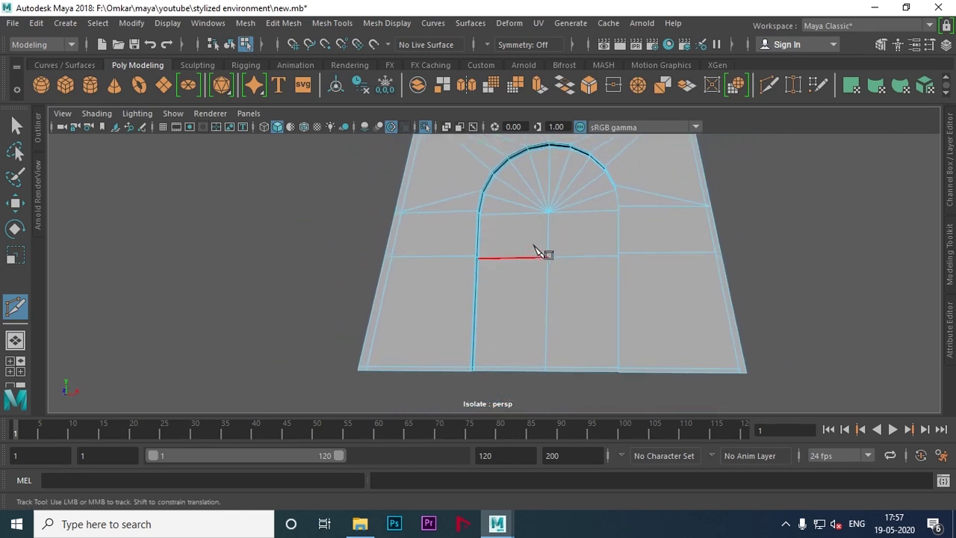
middle_click_drag(537, 251, 523, 294, "alt")
mouse_move(523, 294)
right_mouse_down("alt")
mouse_move(536, 293)
mouse_move(505, 294)
right_mouse_up("alt")
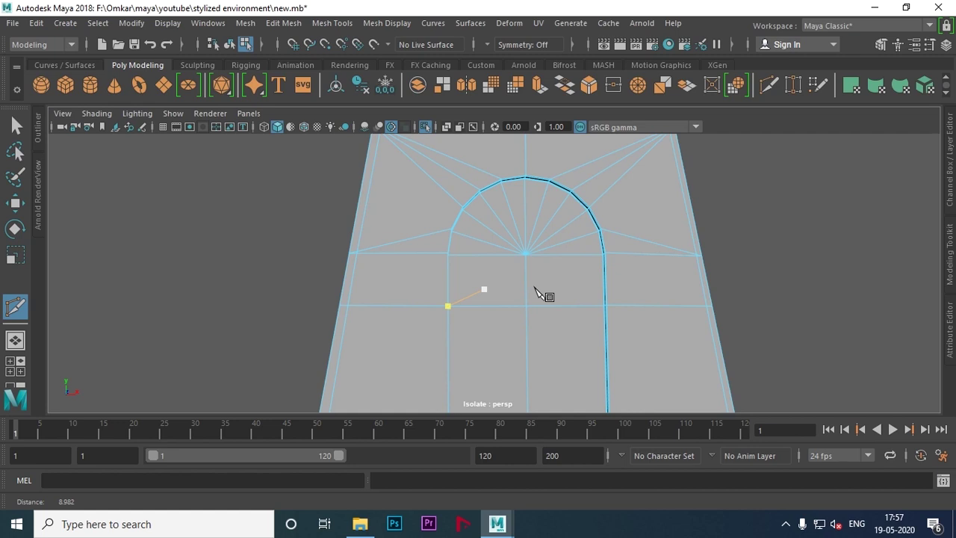
left_click_drag(506, 295, 577, 312, "alt")
right_click(506, 205)
left_click(706, 216)
mouse_move(706, 215)
left_mouse_down("alt")
mouse_move(632, 271)
mouse_move(650, 260)
mouse_move(582, 258)
mouse_move(682, 265)
mouse_move(589, 265)
mouse_move(661, 265)
mouse_move(593, 316)
mouse_move(667, 277)
mouse_move(433, 273)
mouse_move(457, 280)
left_mouse_up("alt")
right_click_drag(456, 279, 668, 311, "alt")
left_click_drag(668, 312, 608, 297, "alt")
right_click_drag(608, 297, 500, 274, "alt")
left_click_drag(499, 274, 381, 273, "alt")
right_click_drag(380, 273, 545, 296, "alt")
left_click(544, 297)
mouse_move(604, 305)
left_mouse_down("alt")
mouse_move(537, 256)
mouse_move(542, 269)
mouse_move(621, 305)
mouse_move(563, 271)
left_mouse_up("alt")
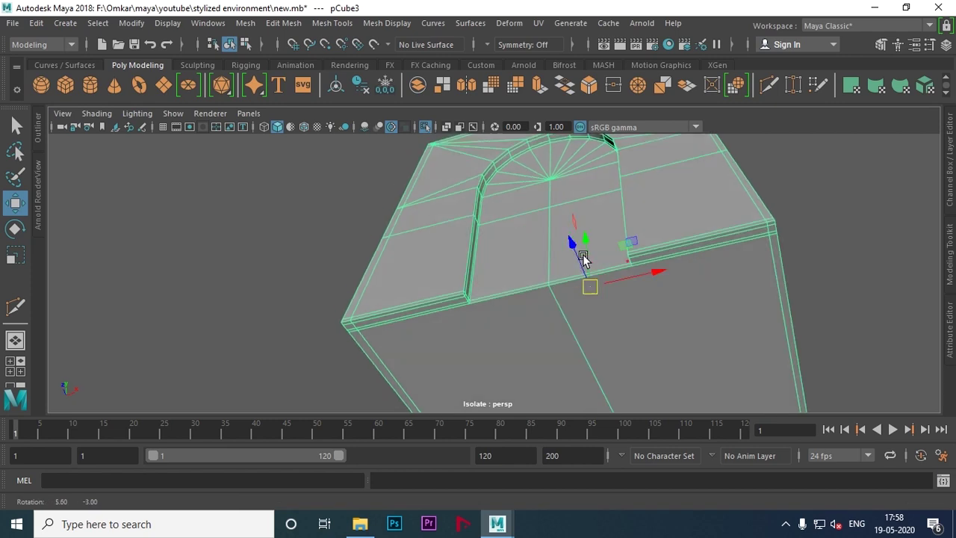
Step: Use Multi-Cut to place cuts along the bottom edge near the corner
scroll(562, 270, "up", 3)
left_click(15, 307)
left_click_drag(403, 298, 438, 321, "alt")
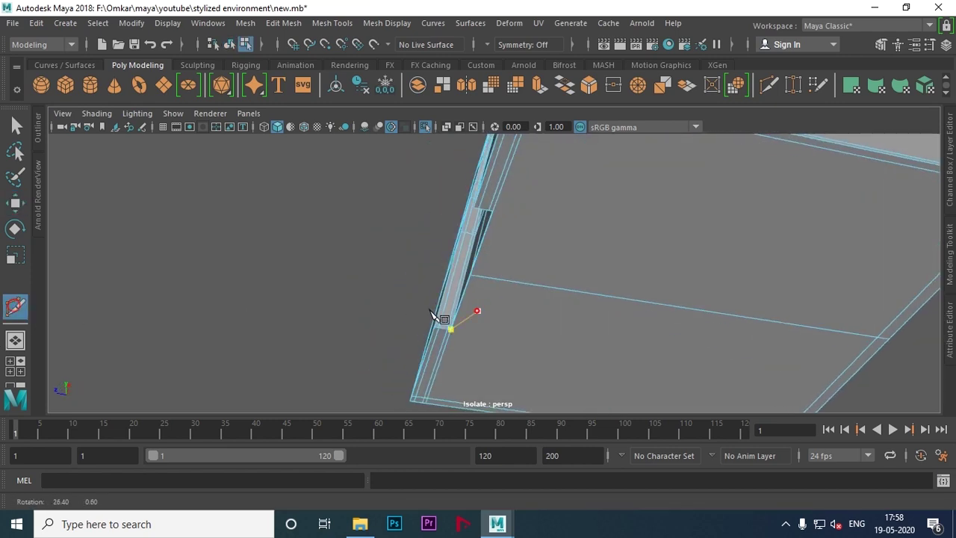
left_click(491, 282)
left_click_drag(493, 283, 540, 286, "alt")
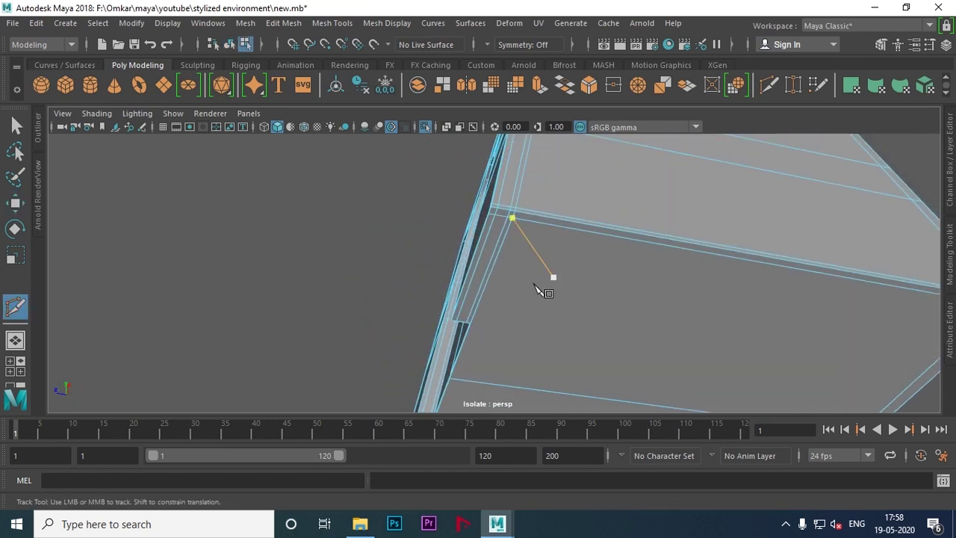
left_click(507, 277)
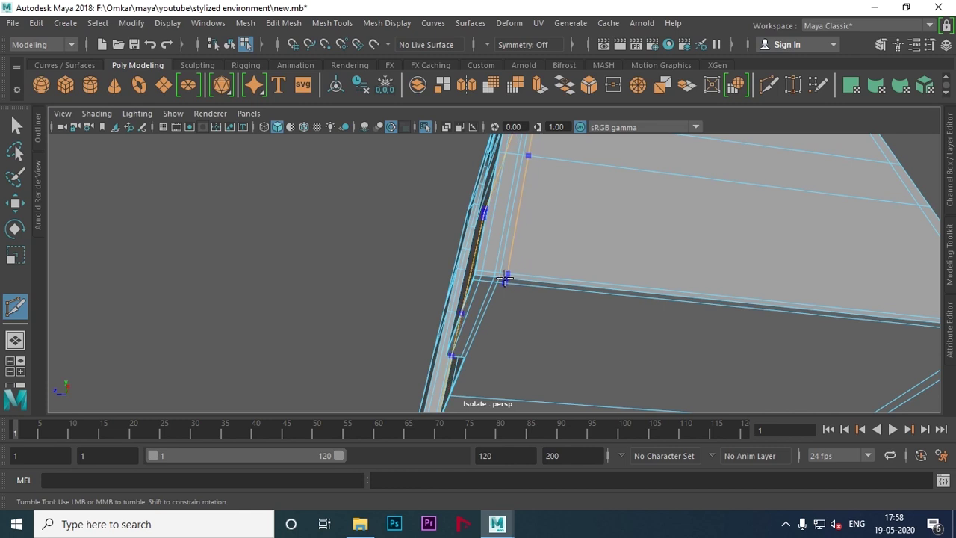
Step: Check the corner cuts, then end Multi-Cut with the Move tool (W)
left_click_drag(512, 279, 657, 295, "alt")
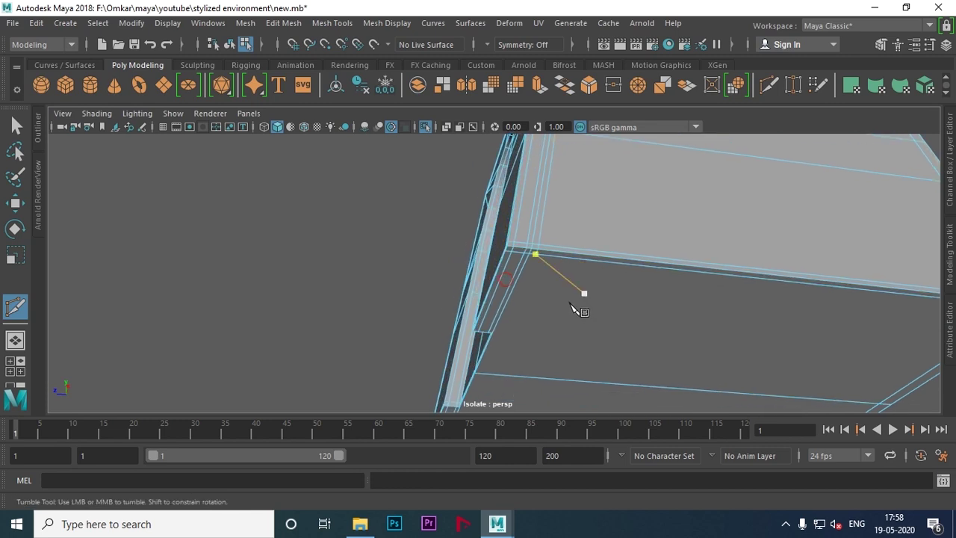
scroll(657, 295, "up", 2)
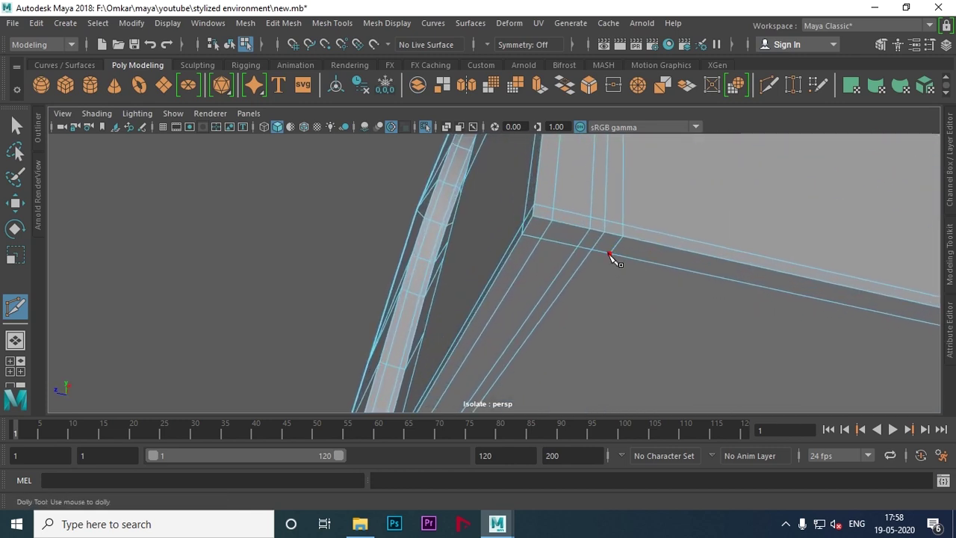
mouse_move(668, 263)
left_mouse_down("alt")
mouse_move(474, 217)
mouse_move(599, 237)
mouse_move(499, 316)
left_mouse_up("alt")
scroll(500, 316, "up", 3)
left_click_drag(612, 342, 438, 309, "alt")
scroll(503, 245, "up", 2)
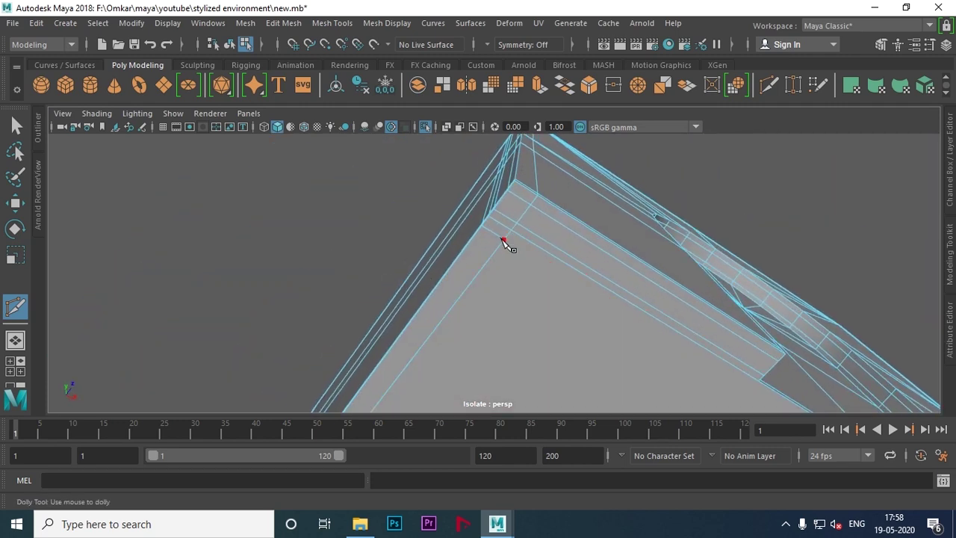
key("w")
scroll(436, 280, "down", 5)
mouse_move(435, 280)
left_mouse_down("alt")
mouse_move(443, 296)
mouse_move(478, 296)
mouse_move(448, 346)
mouse_move(577, 333)
mouse_move(553, 362)
left_mouse_up("alt")
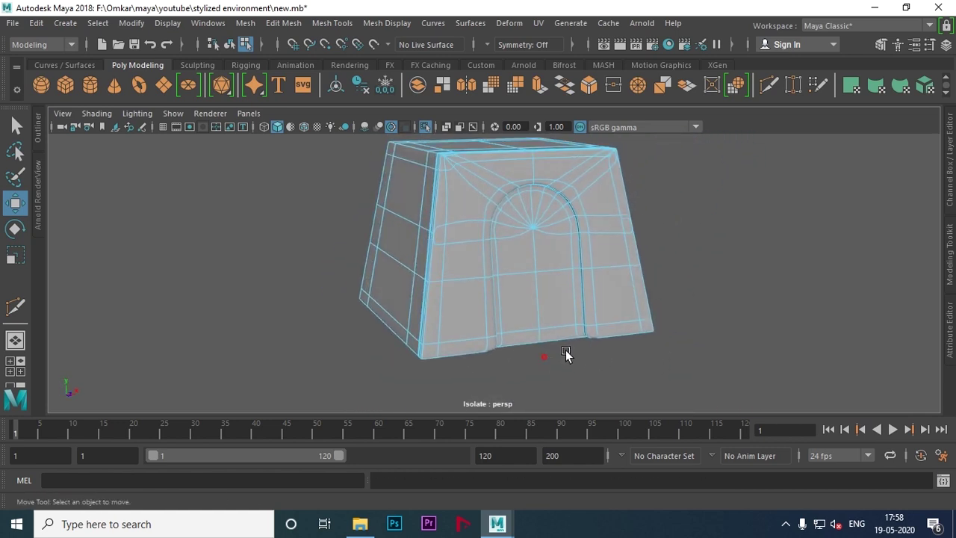
right_click_drag(519, 213, 589, 117)
Step: Switch to Object Mode, select pCube3 and display it unsmoothed
left_click(886, 230)
mouse_move(886, 230)
left_mouse_down("alt")
mouse_move(541, 274)
mouse_move(452, 269)
left_mouse_up("alt")
left_click(452, 268)
key("1")
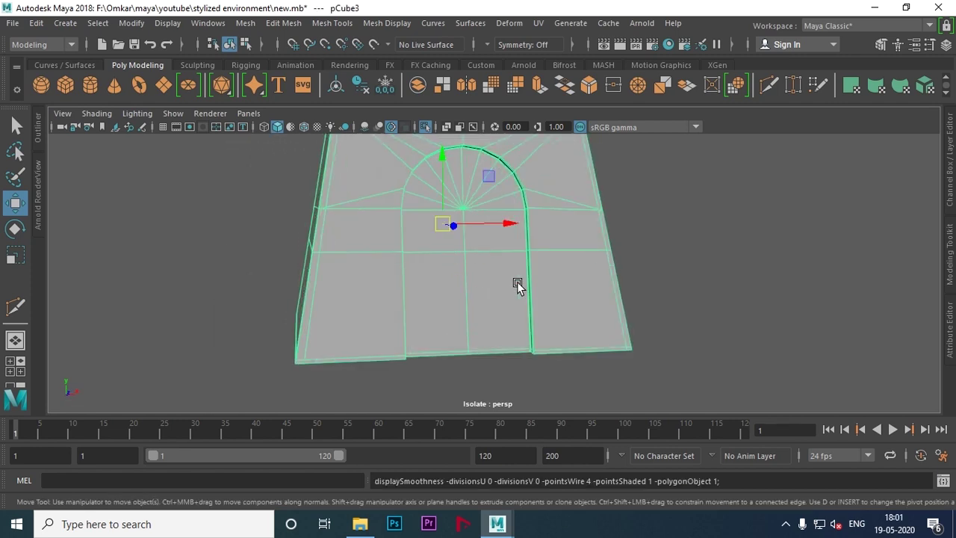
left_click(842, 288)
mouse_move(842, 288)
left_mouse_down("alt")
mouse_move(628, 282)
mouse_move(640, 279)
left_mouse_up("alt")
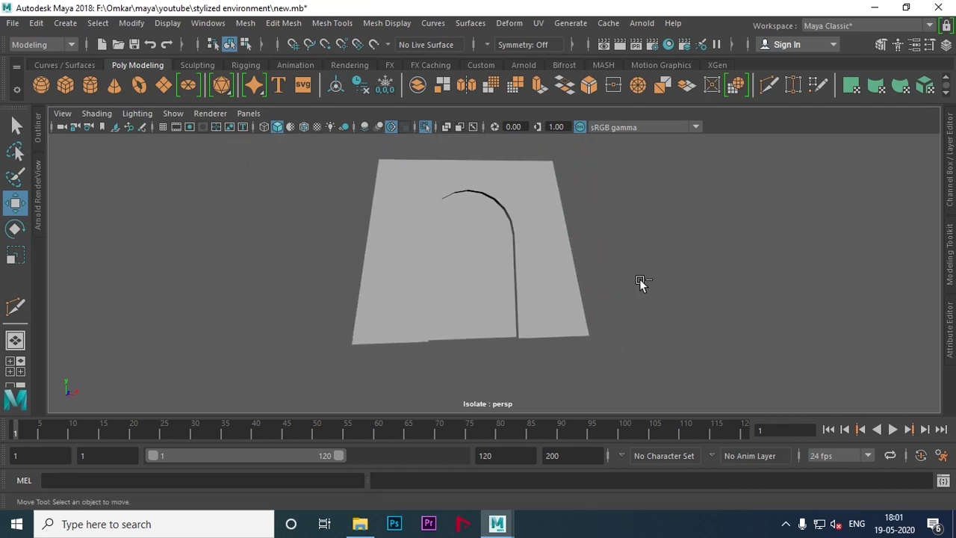
Step: Turn off Isolate Select (Ctrl+1) to show the block with both curved buttresses
key("ctrl+1")
mouse_move(685, 233)
left_mouse_down("alt")
mouse_move(550, 249)
mouse_move(538, 278)
left_mouse_up("alt")
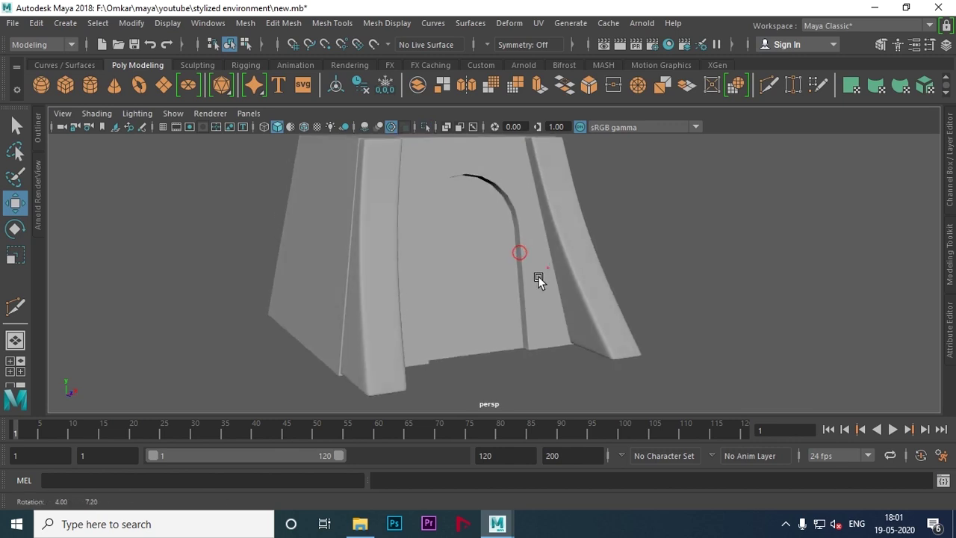
left_click(538, 278)
left_click(737, 186)
mouse_move(736, 186)
left_mouse_down("alt")
mouse_move(566, 244)
mouse_move(433, 238)
mouse_move(621, 261)
mouse_move(604, 254)
mouse_move(540, 246)
mouse_move(626, 270)
mouse_move(539, 303)
left_mouse_up("alt")
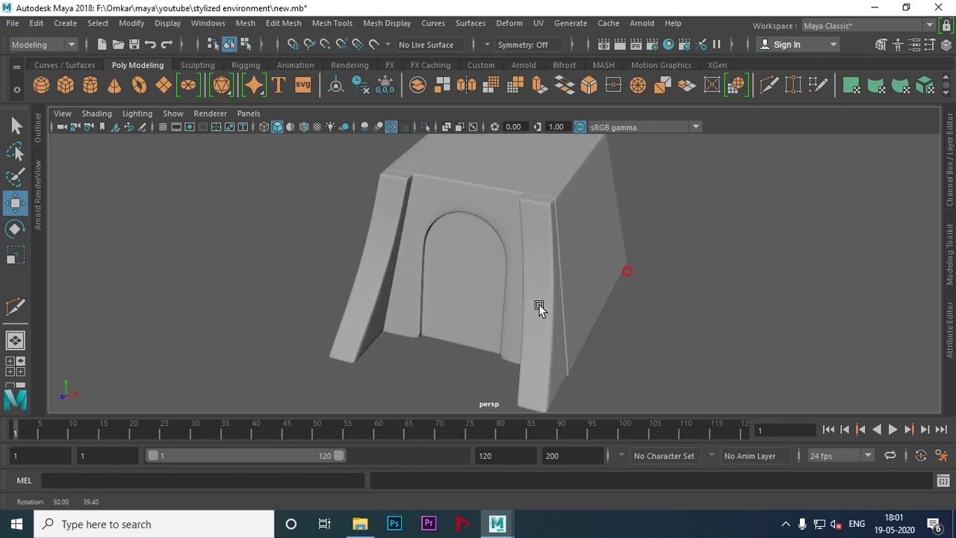
scroll(551, 305, "up", 3)
scroll(556, 305, "up", 3)
left_click(556, 306)
scroll(496, 289, "down", 3)
left_click(708, 244)
mouse_move(708, 243)
left_mouse_down("alt")
mouse_move(554, 255)
mouse_move(578, 258)
left_mouse_up("alt")
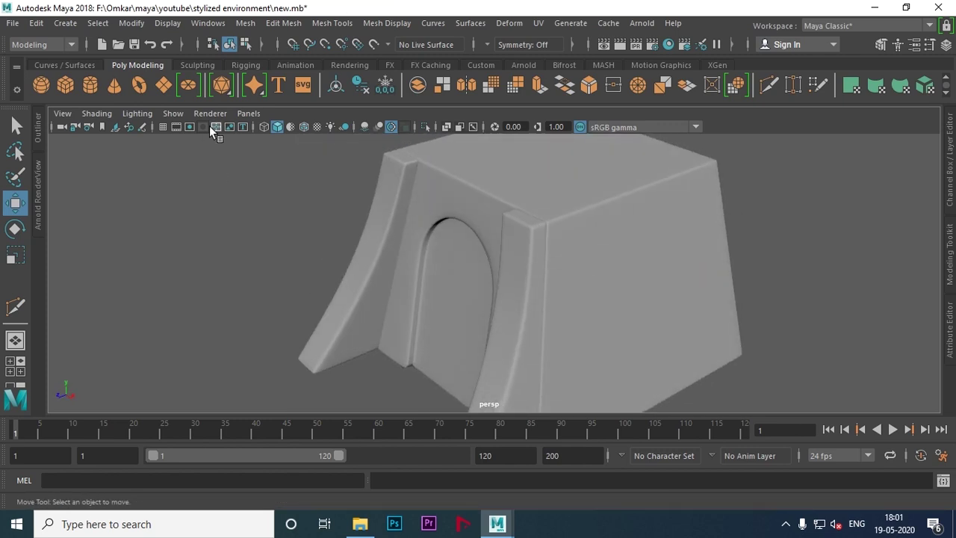
Step: Create a new polygon cube and show the front view in wireframe
left_click(63, 86)
mouse_move(438, 224)
left_mouse_down("alt")
mouse_move(501, 213)
mouse_move(480, 288)
mouse_move(486, 307)
mouse_move(521, 336)
left_mouse_up("alt")
key("space")
key("space")
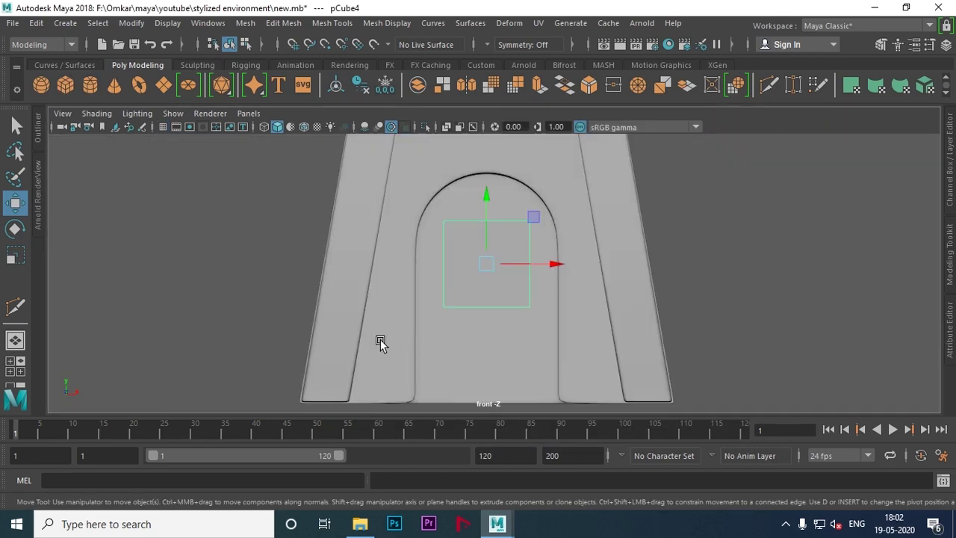
scroll(378, 256, "down", 3)
scroll(717, 312, "up", 4)
scroll(617, 297, "up", 1)
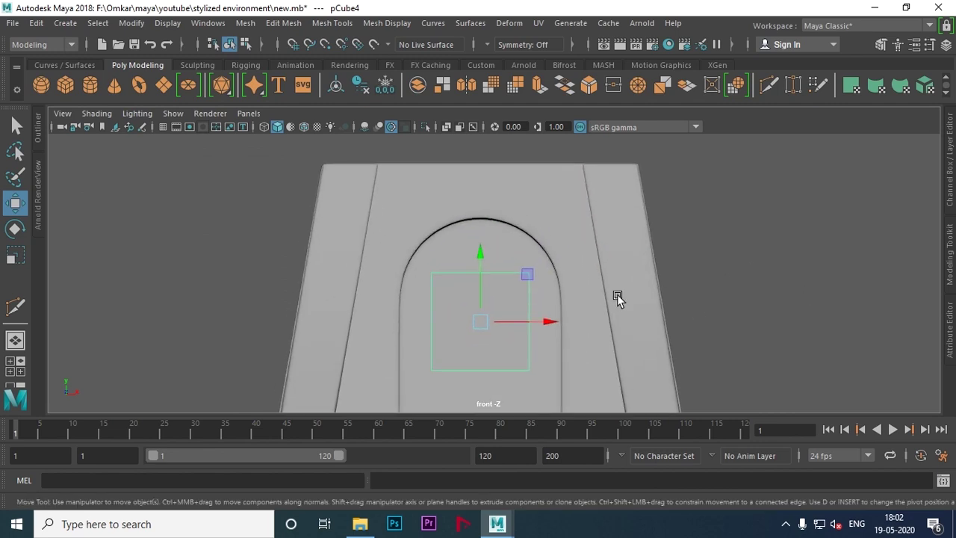
left_click(265, 128)
scroll(695, 294, "up", 2)
scroll(474, 265, "up", 2)
Step: Move the cube above the right part of the arch and scale it to about 0.72
left_click_drag(474, 266, 488, 178)
middle_click_drag(492, 179, 492, 285, "alt")
left_click_drag(483, 269, 488, 218)
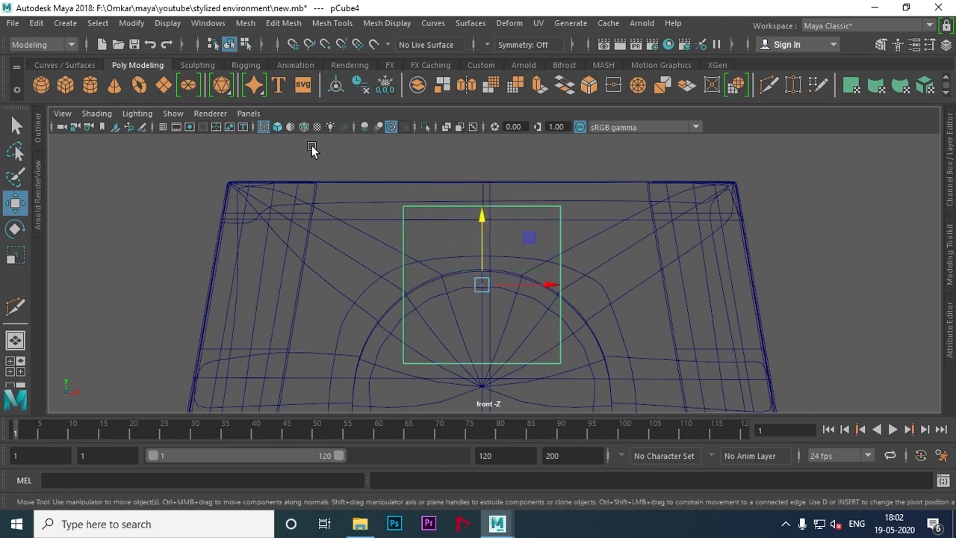
left_click_drag(562, 279, 609, 286)
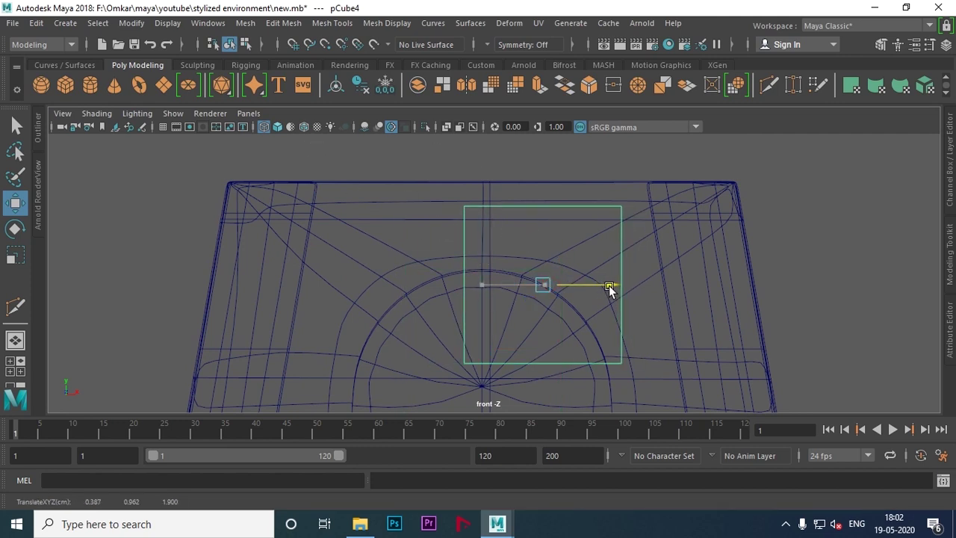
key("r")
mouse_move(538, 278)
left_mouse_down()
mouse_move(513, 283)
mouse_move(523, 311)
left_mouse_up()
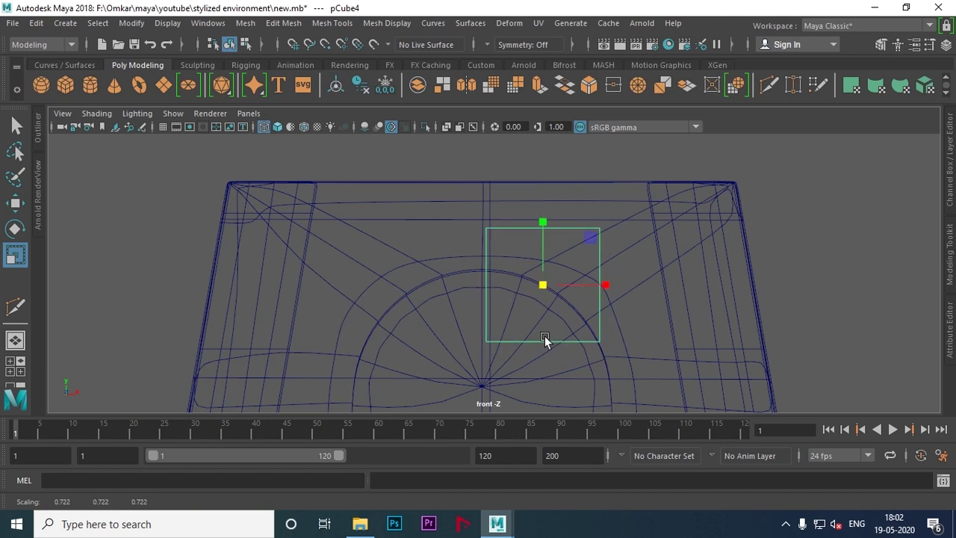
Step: Raise the cube's left-edge vertices so its face slants upward
middle_click_drag(524, 310, 667, 326, "alt")
scroll(667, 327, "down", 5)
scroll(496, 311, "up", 2)
scroll(540, 274, "up", 2)
scroll(584, 251, "up", 2)
scroll(479, 271, "down", 1)
scroll(637, 284, "up", 1)
scroll(637, 284, "up", 1)
middle_click_drag(595, 237, 466, 285, "alt")
scroll(585, 291, "up", 2)
scroll(689, 291, "up", 2)
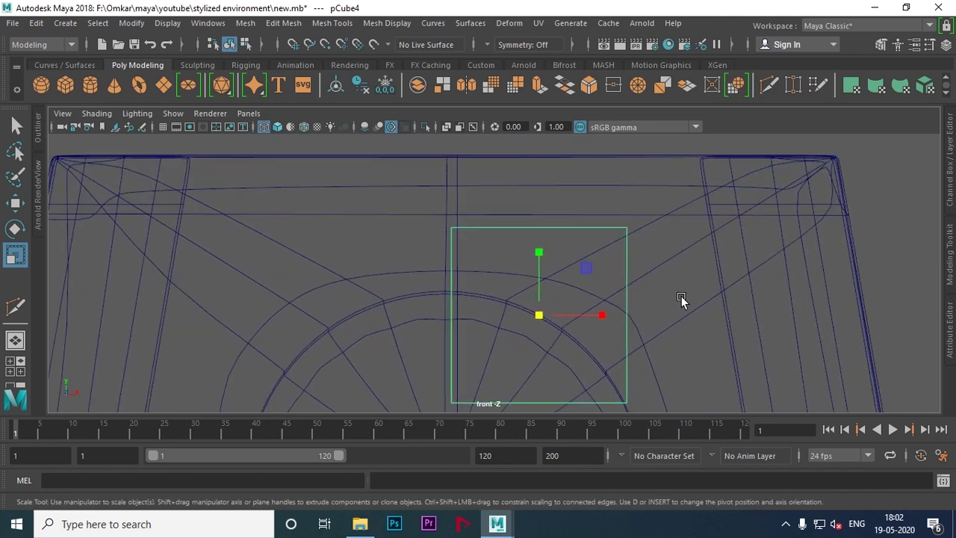
middle_click_drag(689, 291, 683, 269, "alt")
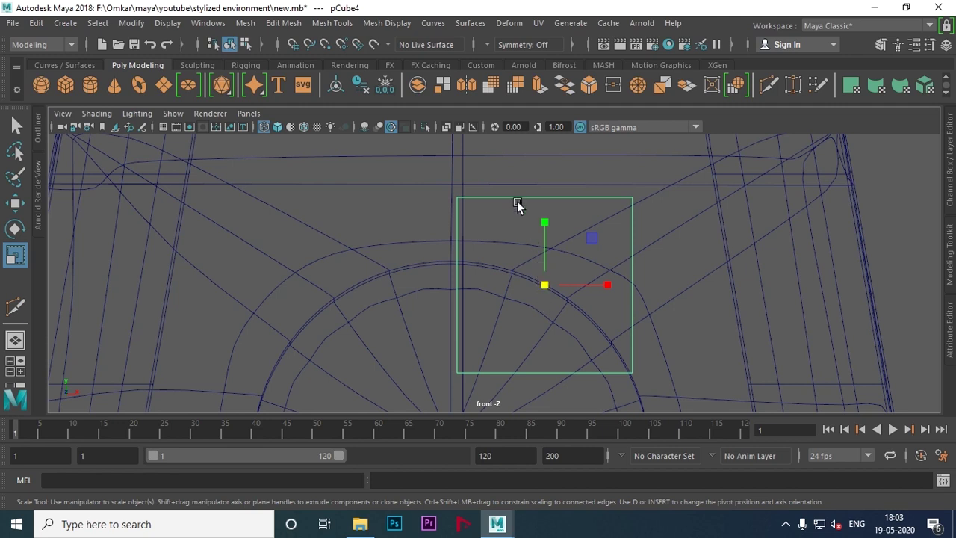
right_click_drag(519, 197, 457, 169)
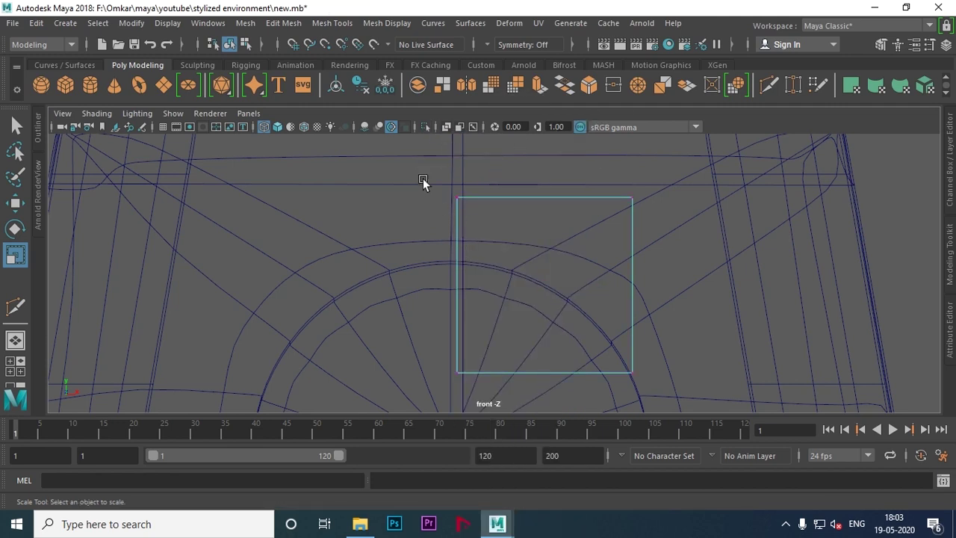
left_click_drag(490, 389, 490, 389)
key("w")
left_click_drag(458, 225, 457, 177)
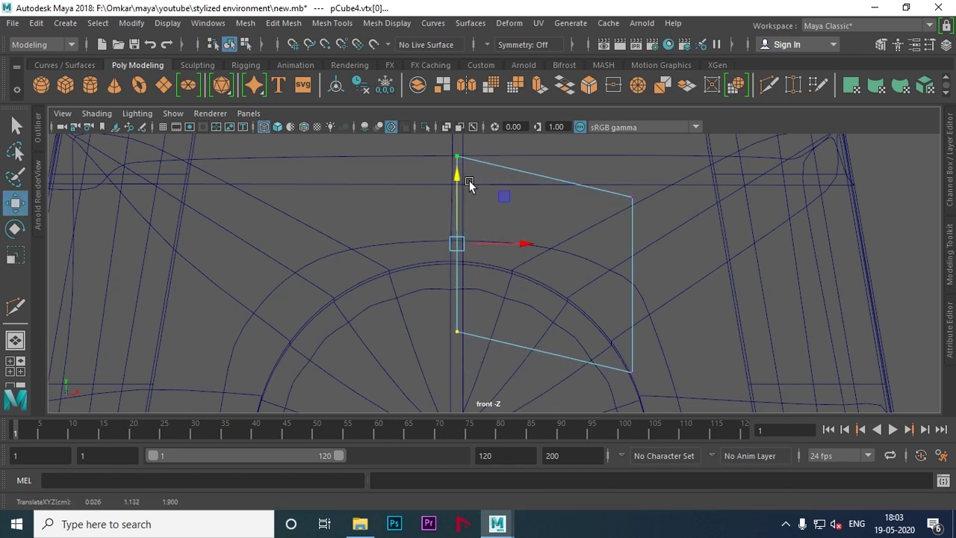
Step: Squash the left edge vertically, then tilt the right-edge vertices to follow the arch
key("r")
left_click_drag(460, 187, 457, 200)
left_click_drag(680, 174, 600, 416)
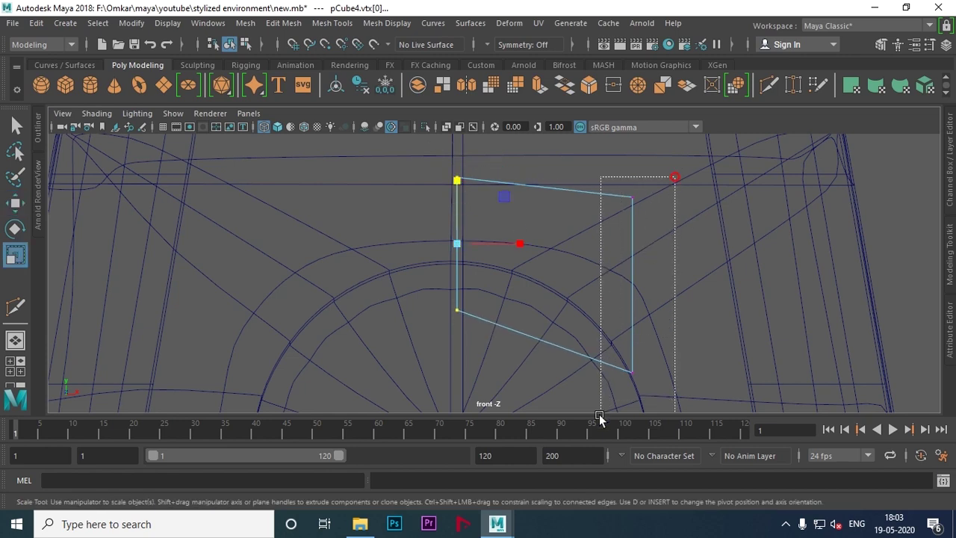
scroll(620, 388, "down", 3)
scroll(687, 351, "up", 2)
scroll(603, 331, "up", 2)
scroll(616, 313, "up", 2)
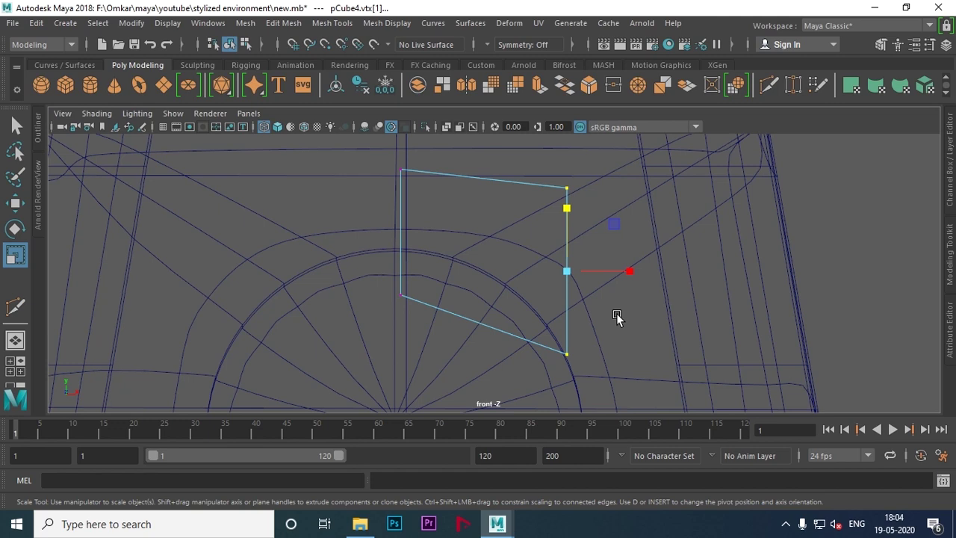
key("e")
mouse_move(528, 211)
left_mouse_down()
mouse_move(571, 210)
mouse_move(561, 218)
left_mouse_up()
Step: Close the Scale tool settings and rotate the right edge about -37 degrees
key("w")
key("r")
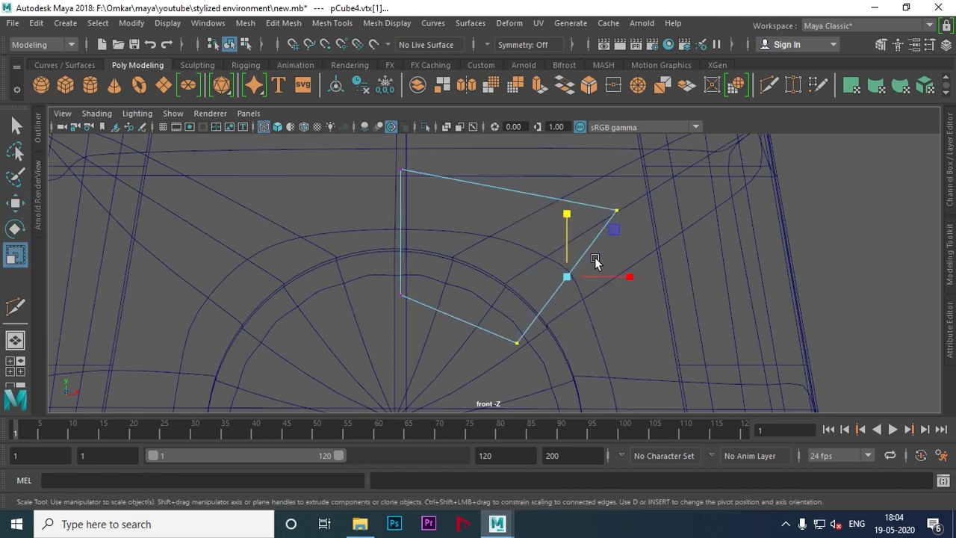
double_click(15, 256)
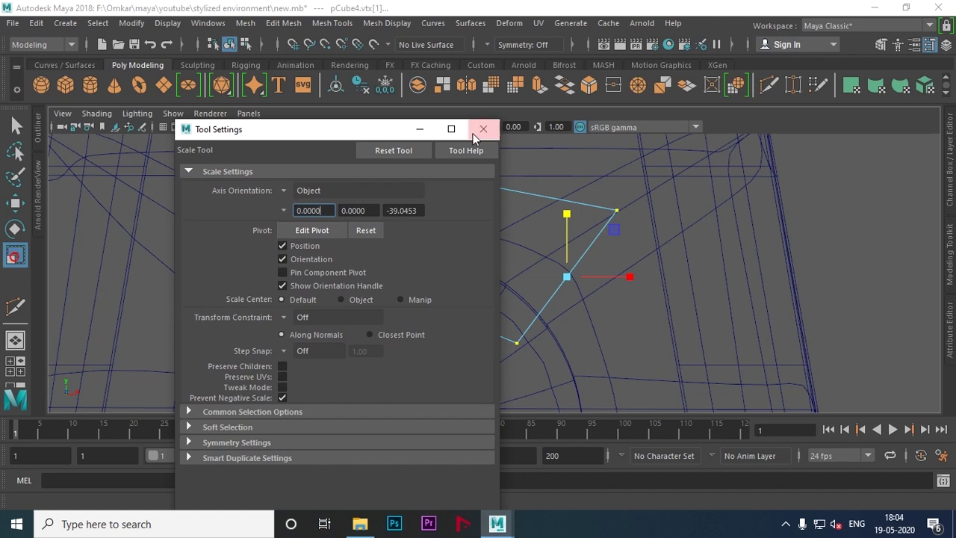
left_click(483, 129)
key("e")
mouse_move(547, 260)
left_mouse_down()
mouse_move(562, 239)
mouse_move(603, 235)
mouse_move(593, 251)
left_mouse_up()
Step: Slide the right edge down-right along the arch and lengthen it slightly
key("r")
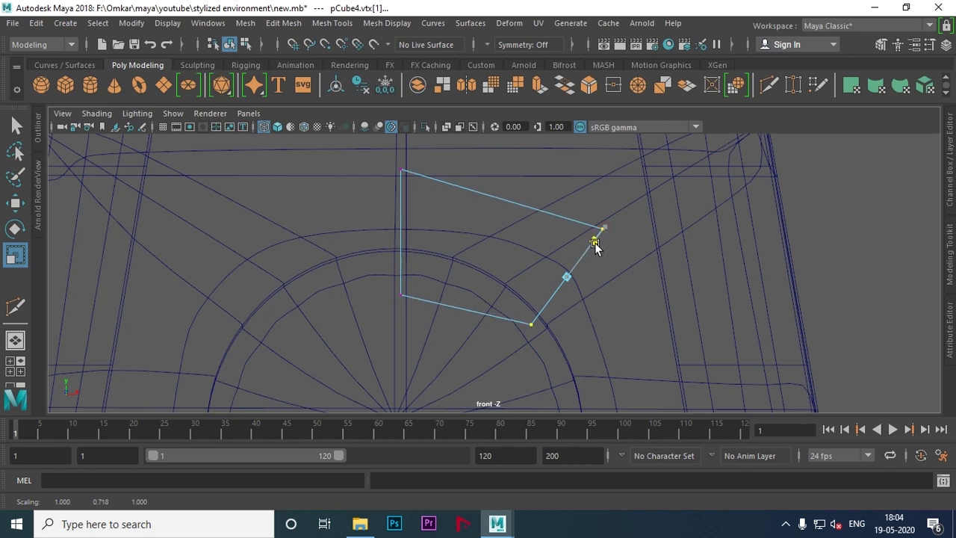
key("w")
mouse_move(605, 237)
left_mouse_down()
mouse_move(557, 219)
mouse_move(570, 221)
left_mouse_up()
key("e")
key("w")
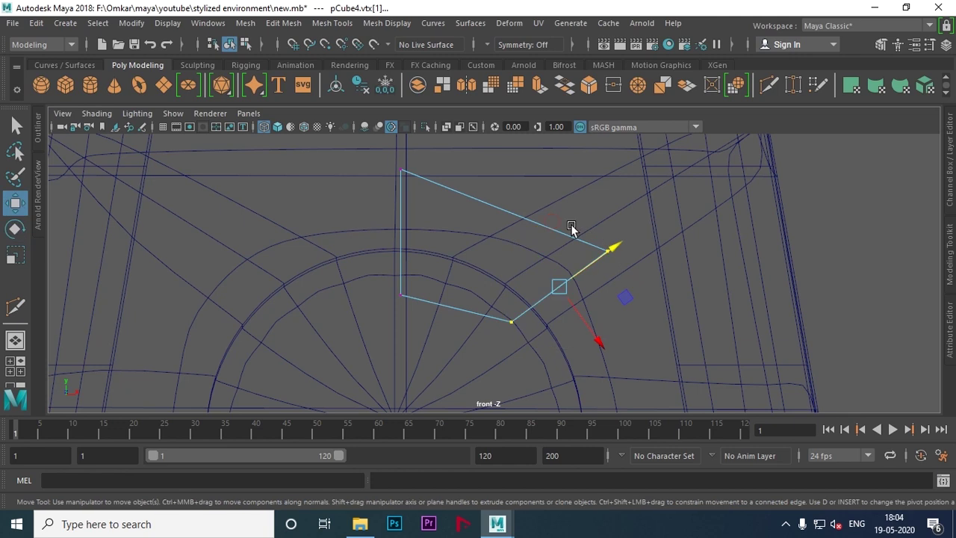
left_click_drag(587, 329, 602, 344)
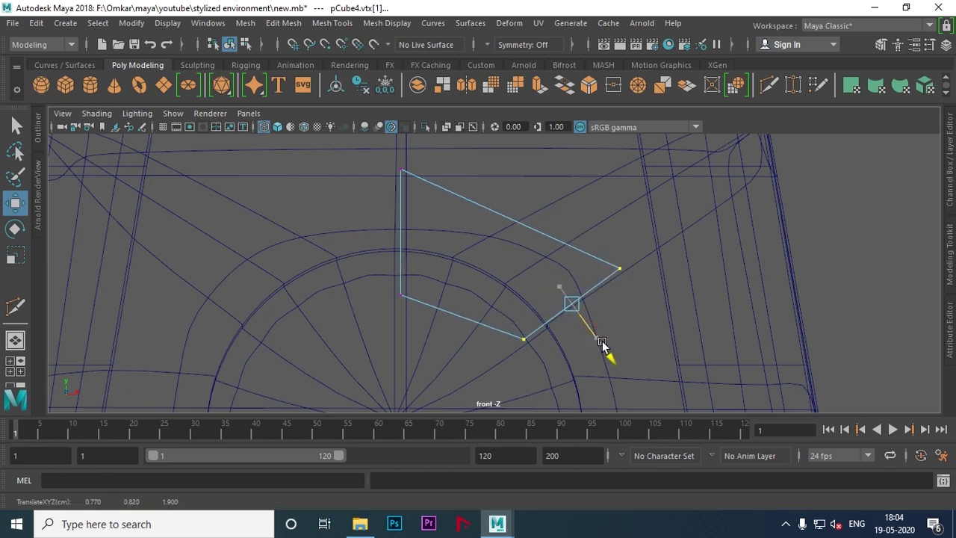
key("r")
left_click_drag(625, 265, 628, 267)
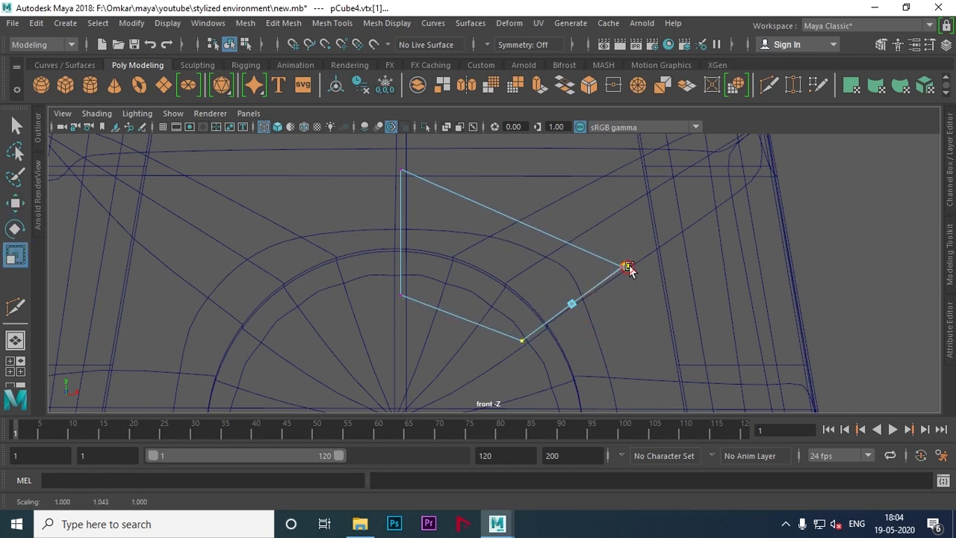
key("w")
right_click_drag(410, 168, 474, 119)
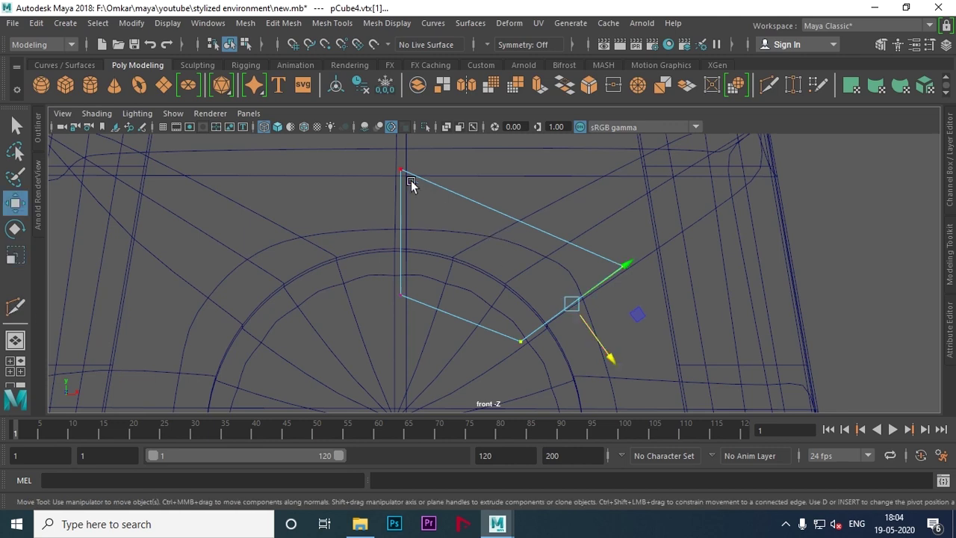
right_click_drag(486, 212, 460, 200, "shift")
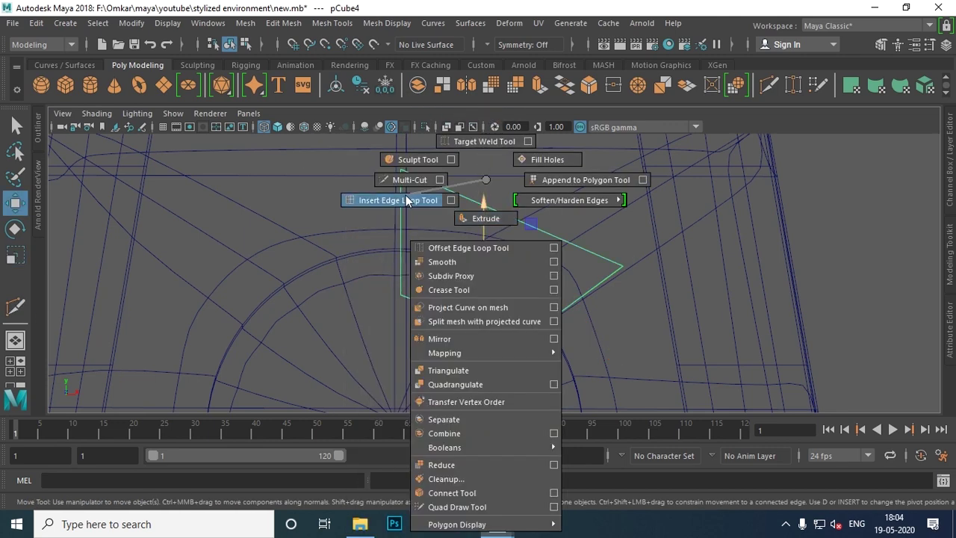
Step: Insert an edge loop across the trim piece and move its edges to bend it along the arch
left_click_drag(478, 201, 539, 230)
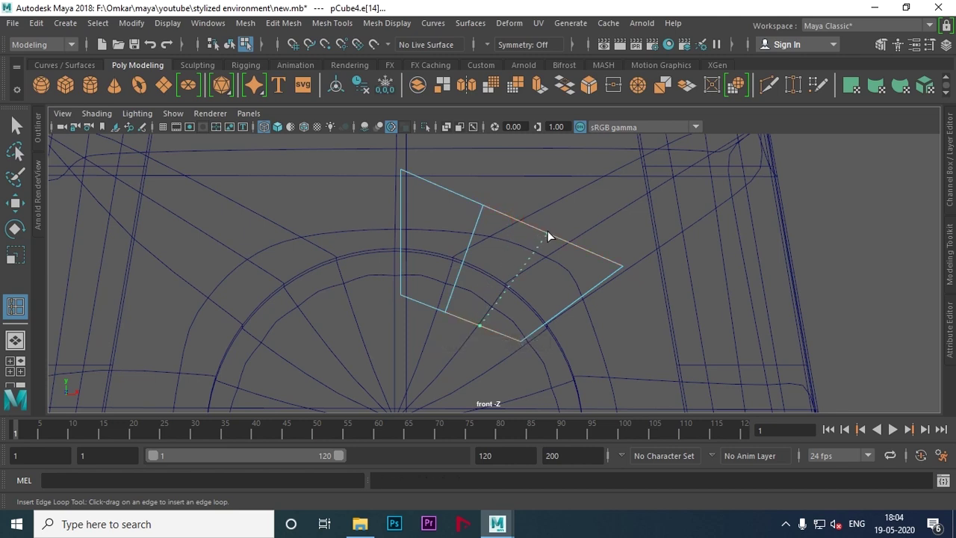
left_click_drag(546, 233, 546, 233)
key("w")
left_click(478, 247)
left_click_drag(461, 196, 466, 181)
left_click(458, 277)
left_click_drag(455, 278, 471, 246)
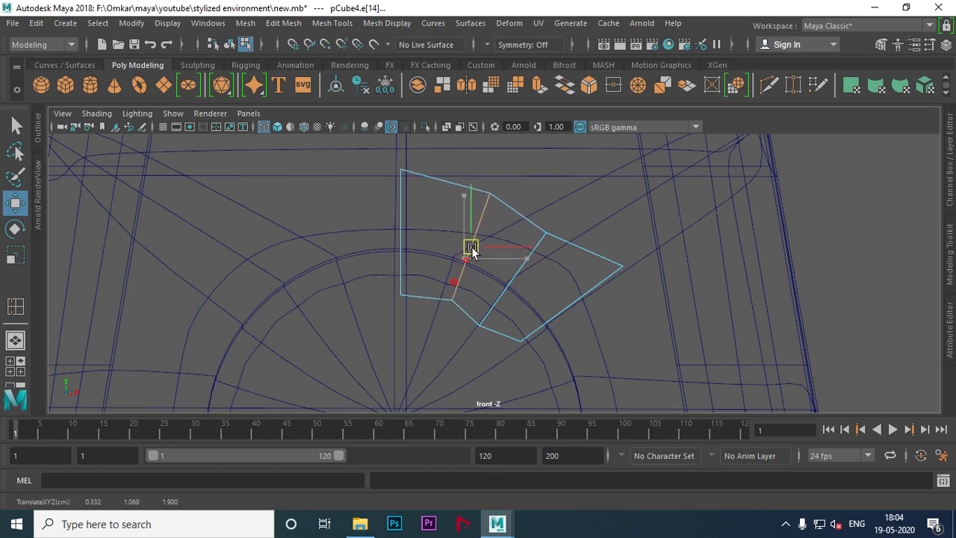
left_click(512, 279)
left_click_drag(525, 292, 528, 273)
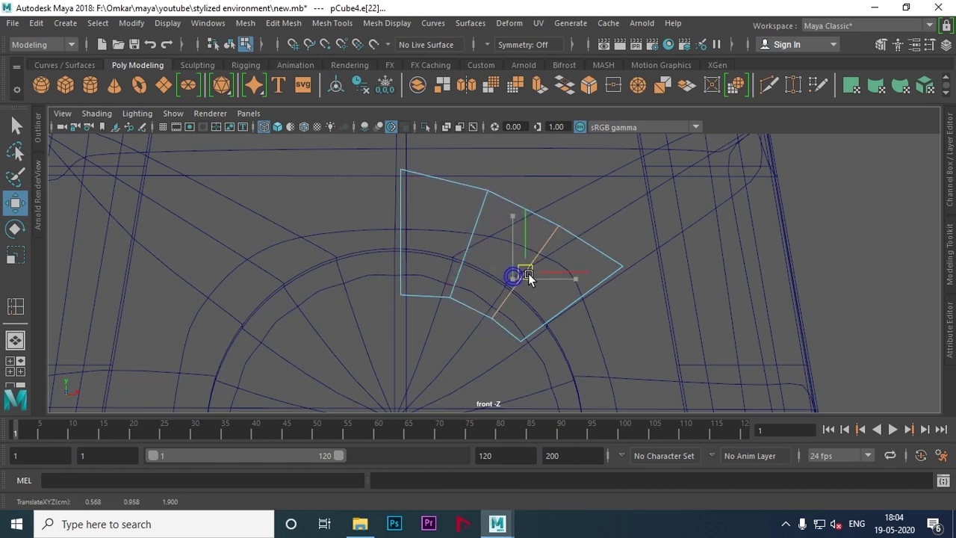
left_click(573, 299)
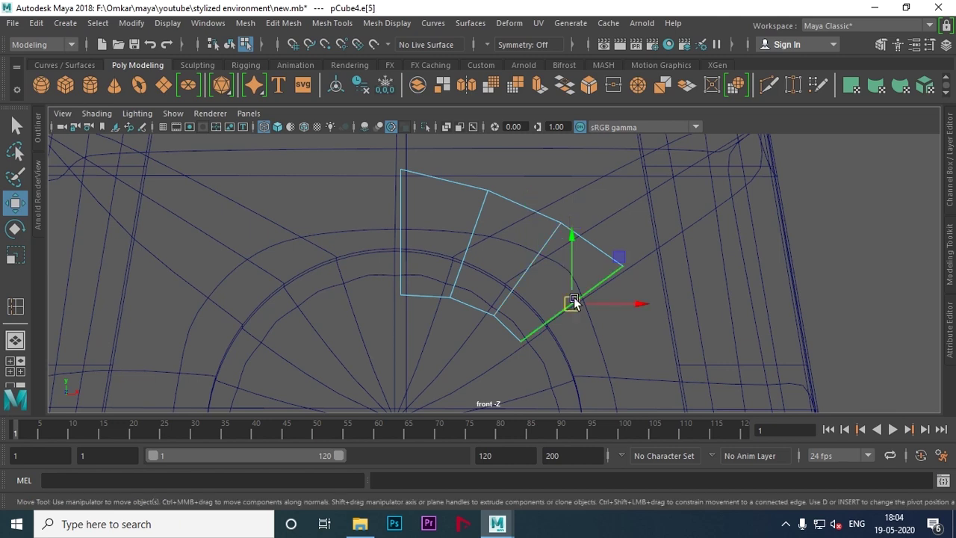
Step: Rotate, lower and pull together the end vertices, with the pivot aligned to the lower edge
right_click_drag(571, 156, 510, 156)
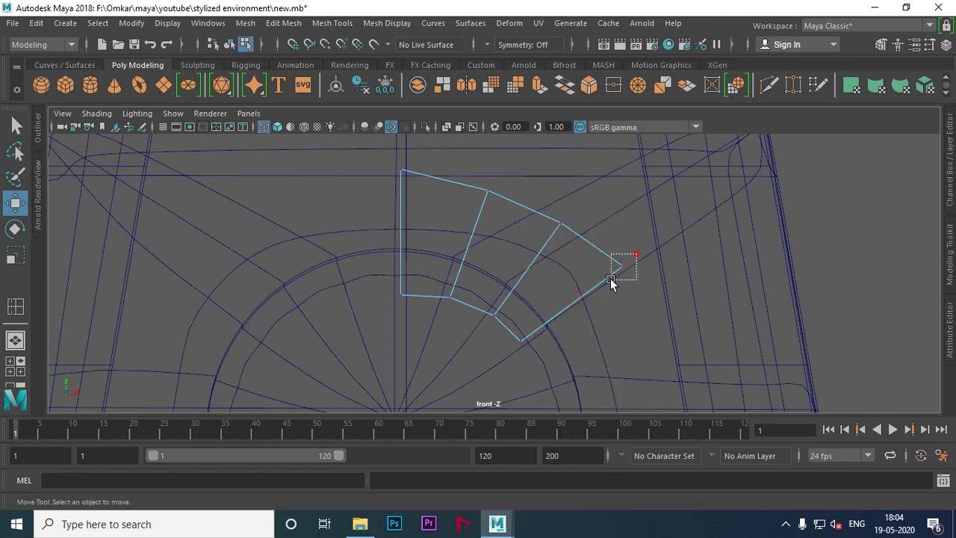
left_click_drag(610, 278, 609, 280)
left_click(523, 336, "shift")
key("e")
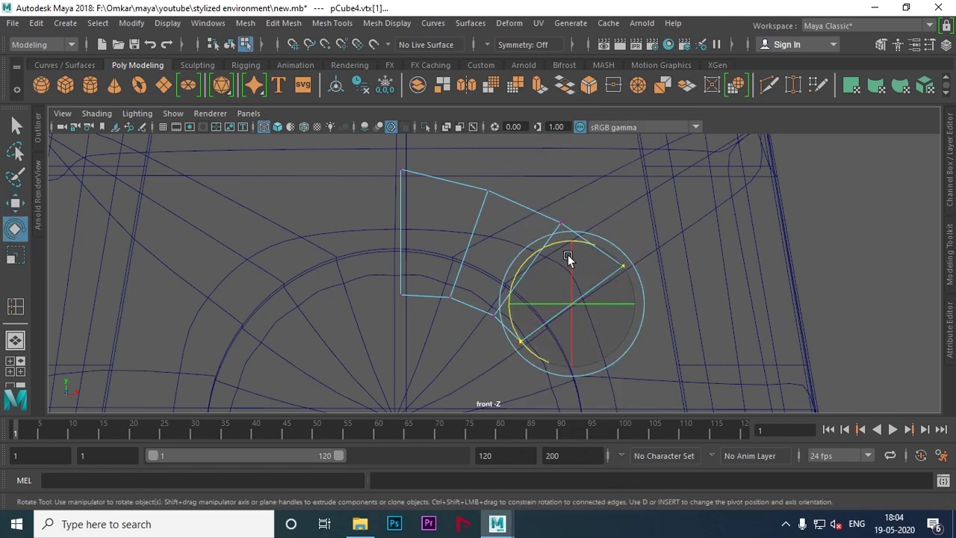
left_click_drag(563, 242, 577, 246)
key("w")
left_click_drag(572, 305, 577, 332)
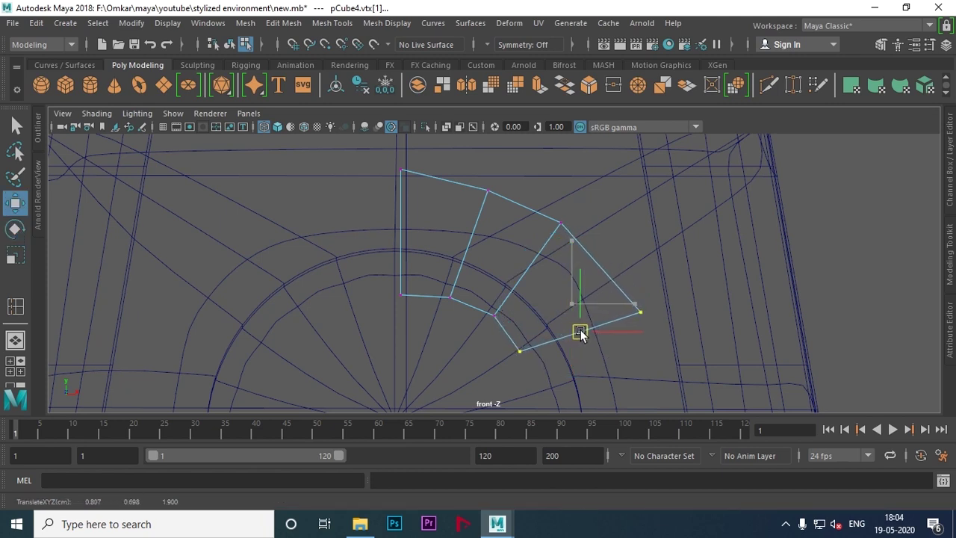
key("r")
key("d")
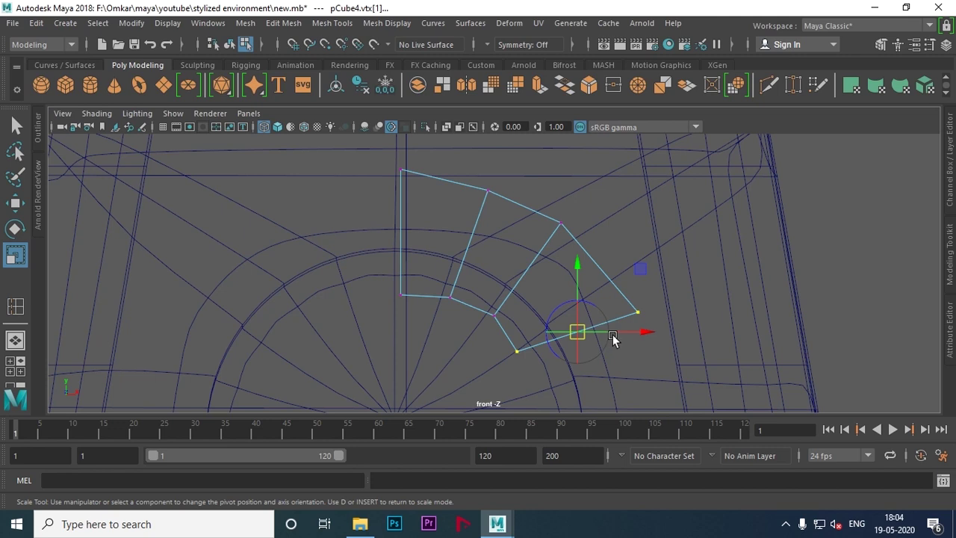
left_click_drag(555, 306, 556, 308)
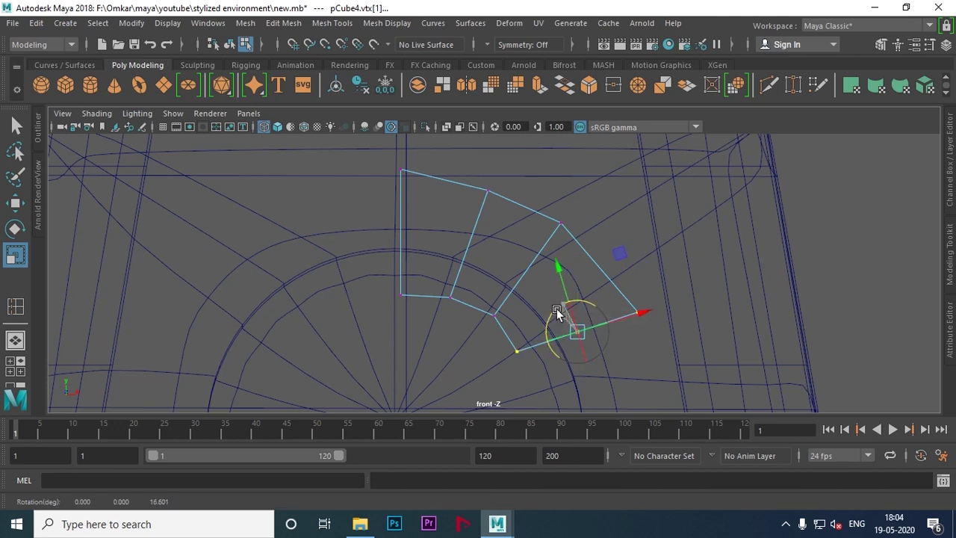
key("d")
left_click_drag(637, 314, 570, 334)
key("w")
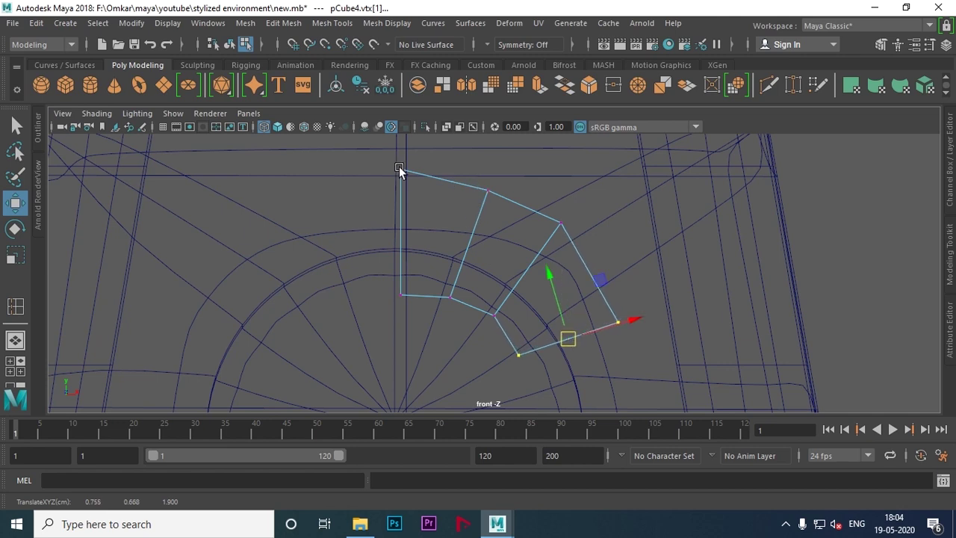
Step: Adjust the left-side and lower-right corner vertices to refine the piece's curve
left_click_drag(393, 153, 397, 168)
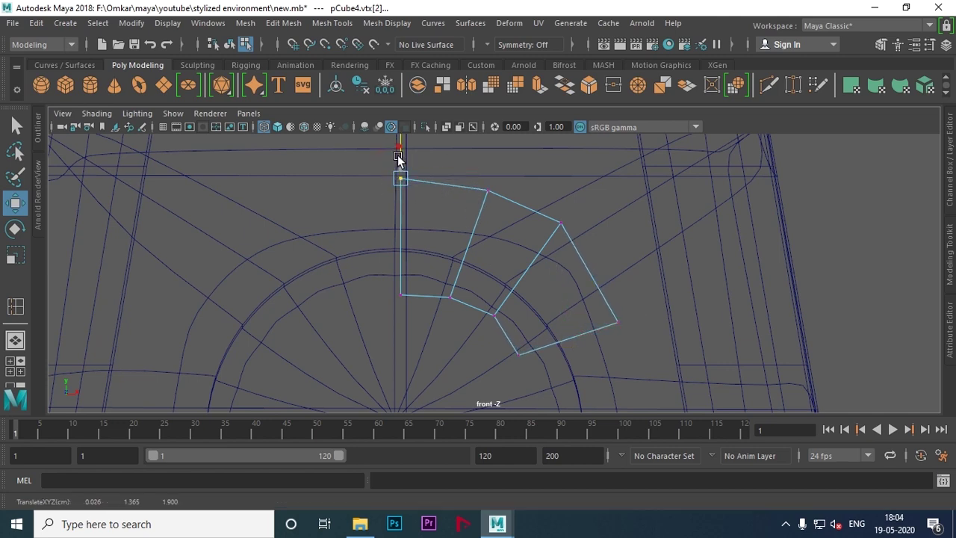
left_click_drag(384, 268, 461, 316)
left_click_drag(419, 218, 420, 214)
left_click_drag(372, 277, 395, 305)
left_click_drag(405, 242, 402, 222)
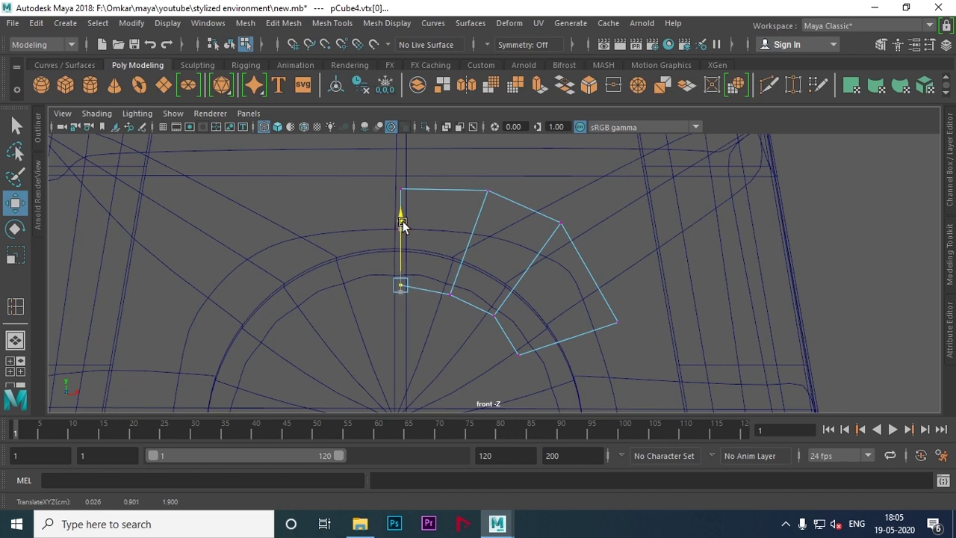
scroll(454, 303, "up", 1)
left_click_drag(444, 263, 445, 235)
middle_click_drag(446, 235, 522, 258, "alt")
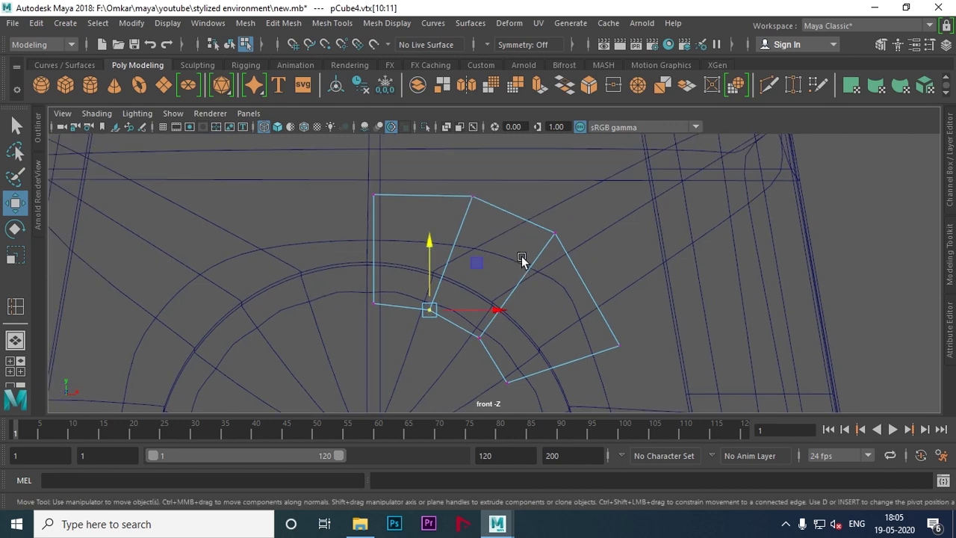
left_click(535, 224, "shift")
left_click_drag(517, 214, 509, 229)
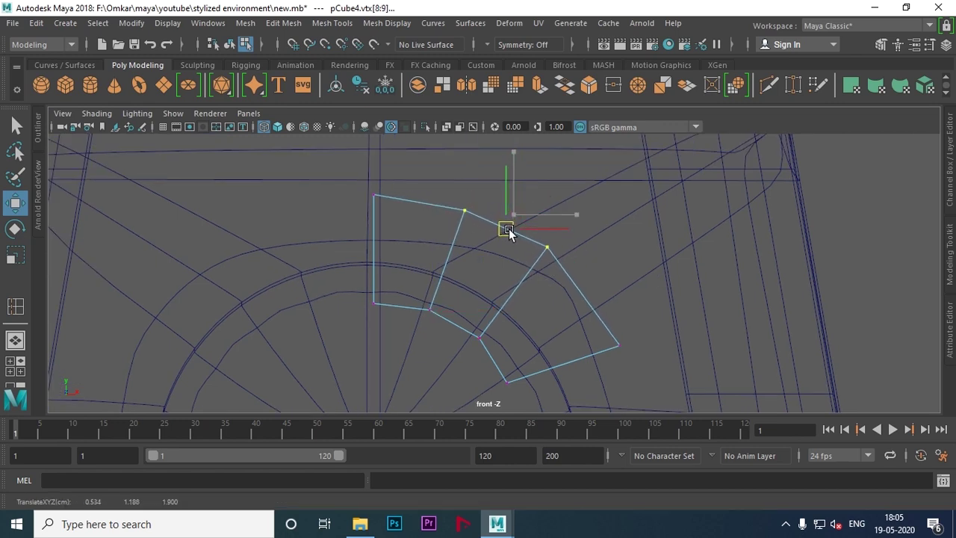
left_click(618, 345)
left_click_drag(672, 345, 663, 344)
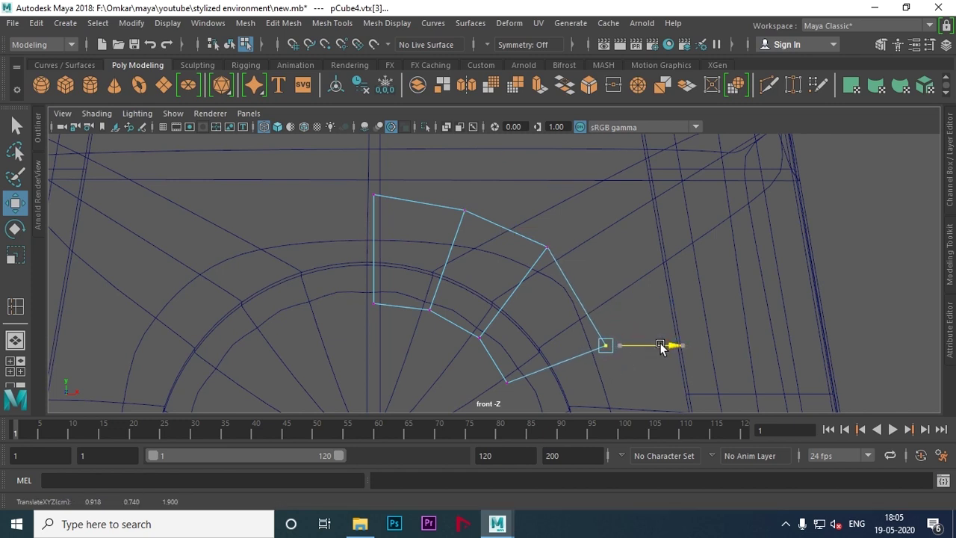
Step: Inspect the bent trim piece in perspective view and select it
key("space")
mouse_move(676, 183)
left_mouse_down("alt")
mouse_move(504, 251)
mouse_move(661, 249)
mouse_move(527, 249)
mouse_move(572, 292)
mouse_move(511, 284)
left_mouse_up("alt")
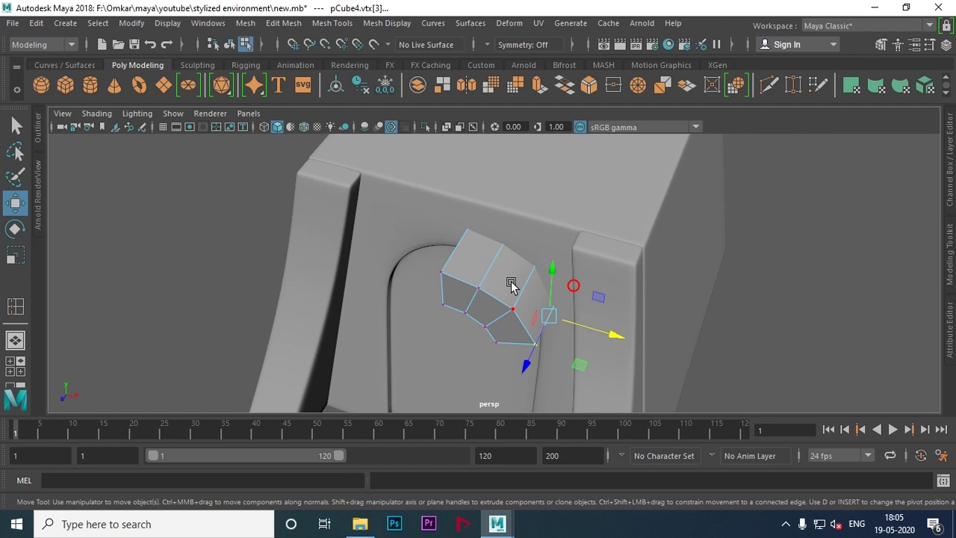
right_click_drag(485, 275, 529, 135)
mouse_move(811, 309)
left_mouse_down("alt")
mouse_move(569, 314)
mouse_move(663, 273)
mouse_move(585, 273)
mouse_move(470, 299)
mouse_move(625, 305)
mouse_move(548, 294)
left_mouse_up("alt")
left_click(547, 294)
key("space")
key("space")
Step: In side view, rotate the trim piece about 10.75 degrees to match the wall
key("f")
right_click_drag(667, 300, 568, 307, "alt")
scroll(567, 307, "up", 3)
scroll(622, 292, "up", 3)
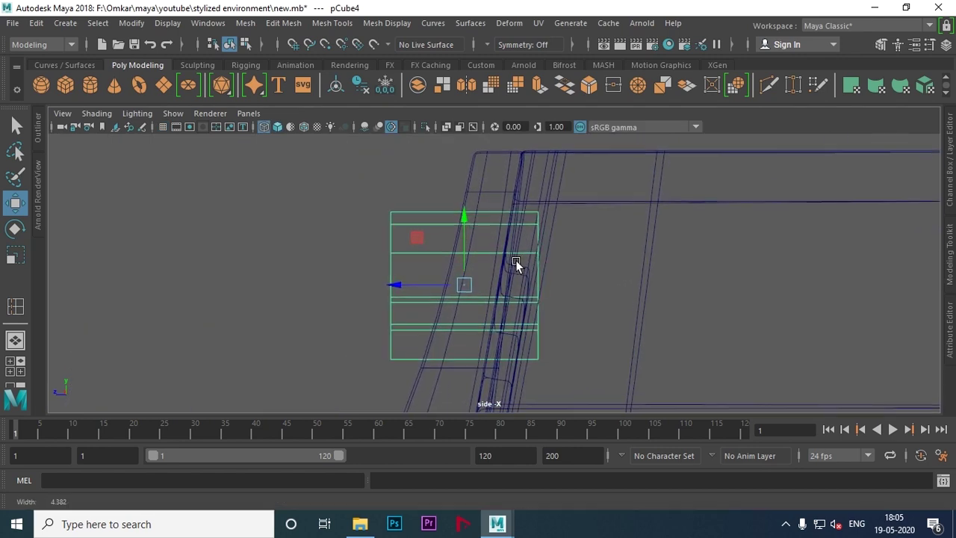
left_click(621, 278)
middle_click_drag(621, 278, 629, 254, "alt")
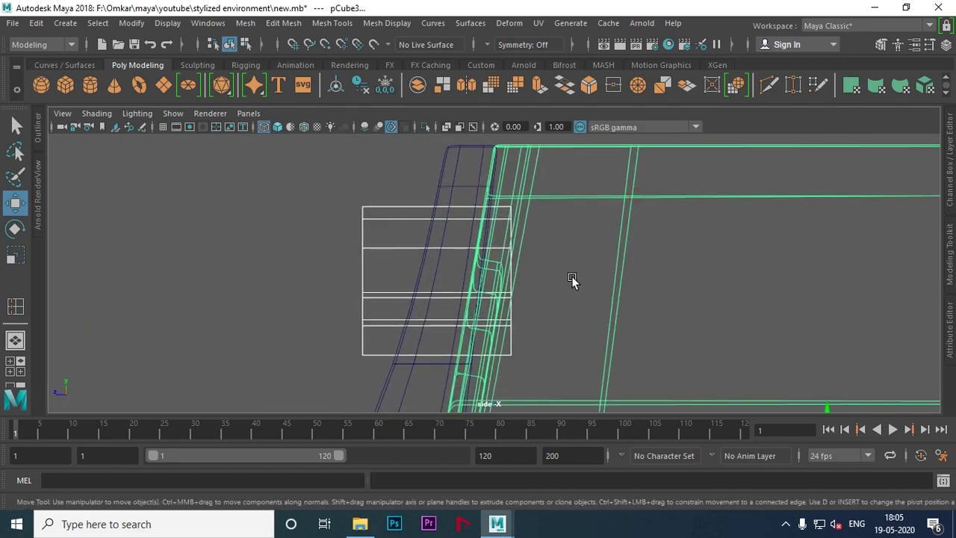
left_click(366, 207)
scroll(486, 225, "up", 1)
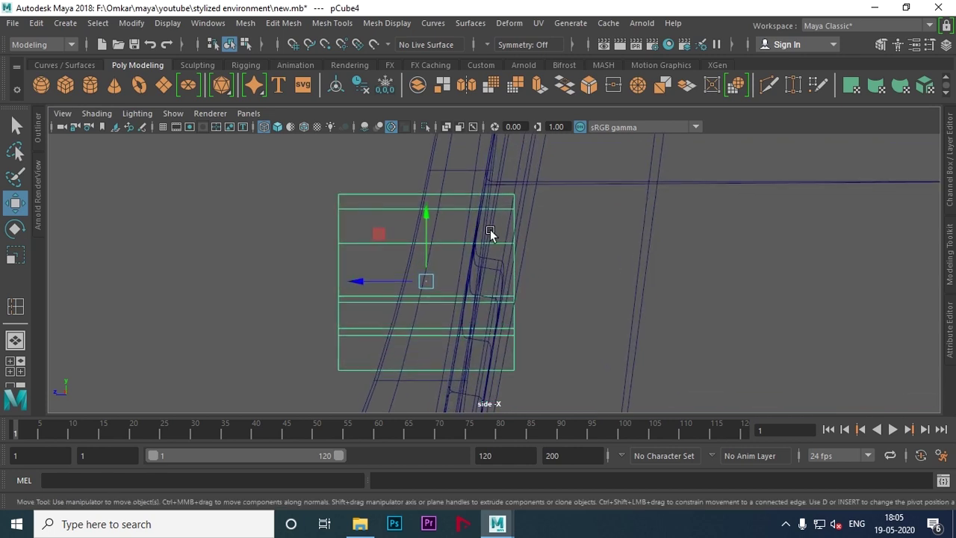
key("e")
left_click_drag(482, 250, 486, 265)
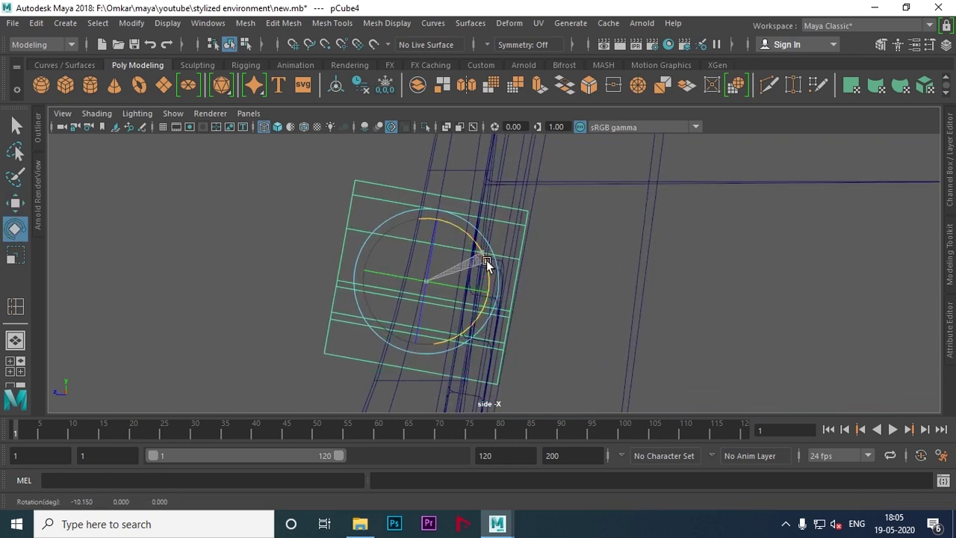
Step: Move the trim piece against the wall above the doorway in perspective view
key("space")
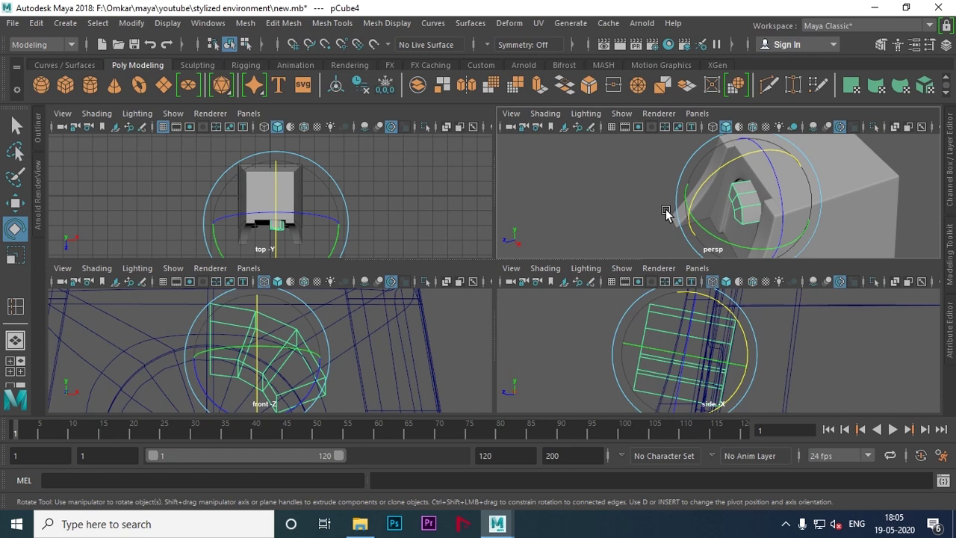
key("space")
key("r")
mouse_move(507, 254)
left_mouse_down("alt")
mouse_move(533, 298)
mouse_move(509, 299)
mouse_move(534, 308)
mouse_move(493, 307)
left_mouse_up("alt")
key("w")
mouse_move(431, 327)
left_mouse_down("alt")
mouse_move(637, 256)
mouse_move(561, 297)
left_mouse_up("alt")
middle_click_drag(561, 297, 651, 316, "alt")
mouse_move(651, 316)
left_mouse_down("alt")
mouse_move(416, 292)
mouse_move(551, 311)
left_mouse_up("alt")
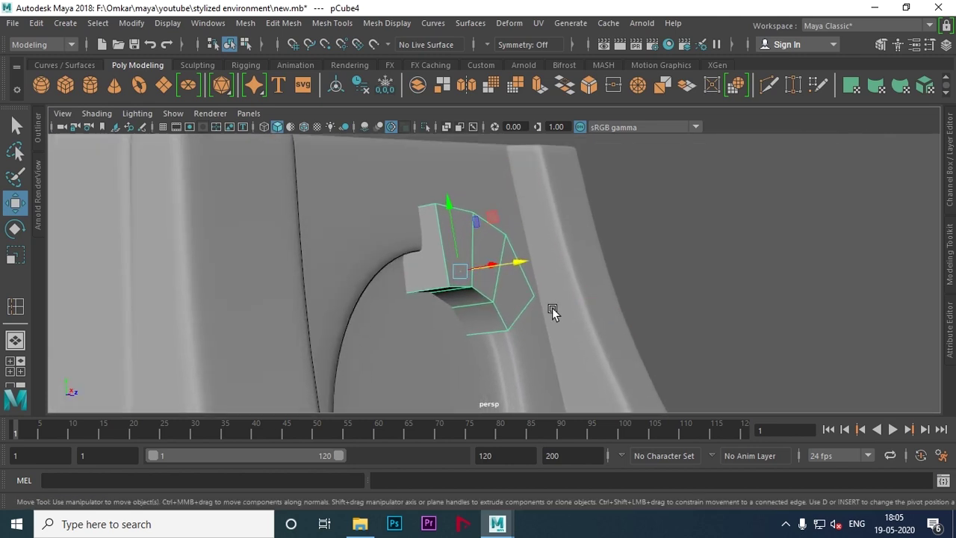
Step: Flatten the trim piece's depth, then pull back to view the whole building
key("r")
left_click_drag(516, 257, 502, 266)
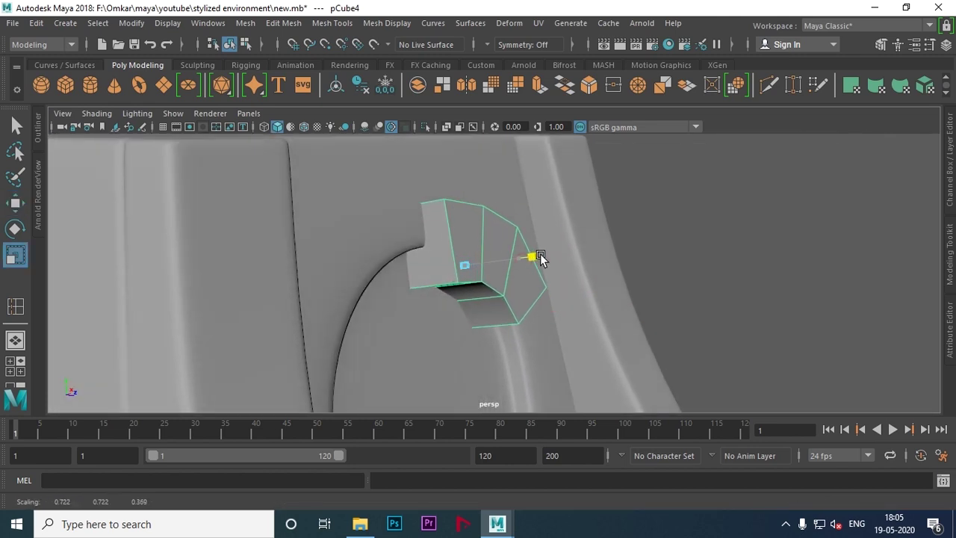
left_click_drag(521, 260, 524, 259)
key("w")
mouse_move(438, 302)
left_mouse_down("alt")
mouse_move(474, 294)
mouse_move(284, 286)
mouse_move(386, 277)
mouse_move(597, 203)
mouse_move(635, 242)
mouse_move(694, 256)
mouse_move(581, 263)
left_mouse_up("alt")
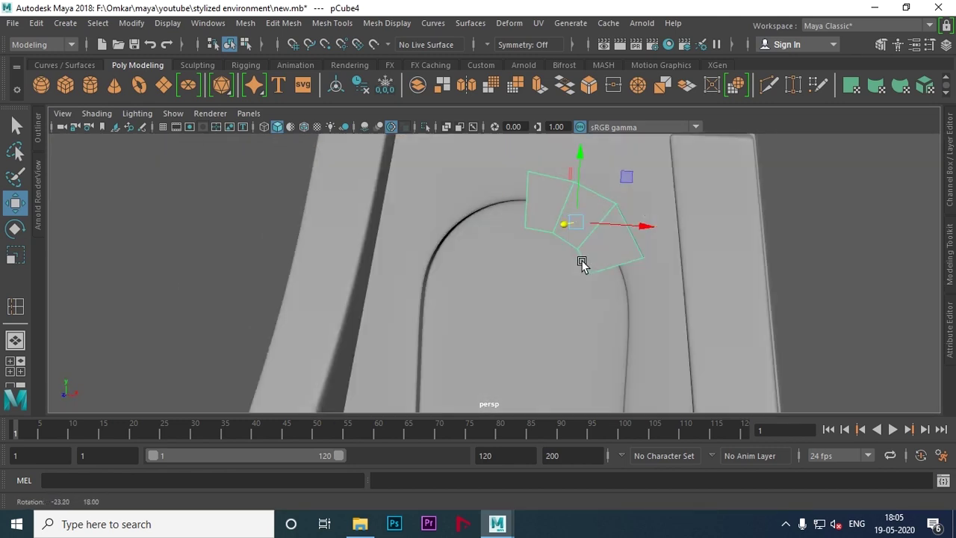
right_click_drag(581, 264, 378, 239, "alt")
left_click(264, 273)
left_click_drag(265, 273, 373, 261, "alt")
scroll(455, 274, "down", 3)
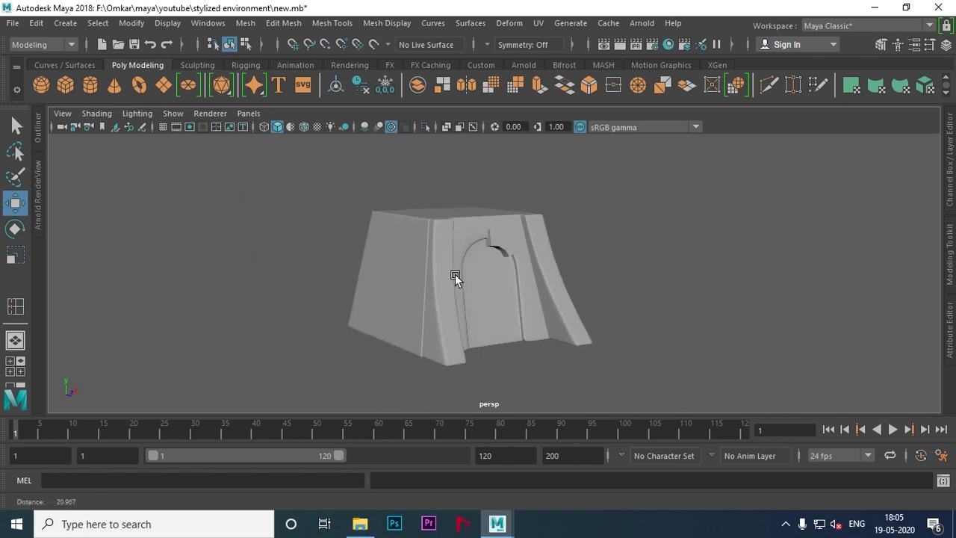
Step: Raise the trim piece's selected faces slightly upward
left_click_drag(455, 274, 418, 252, "alt")
right_click_drag(415, 248, 673, 250, "alt")
left_click_drag(674, 250, 453, 272, "alt")
mouse_move(453, 272)
right_mouse_down("alt")
mouse_move(552, 307)
mouse_move(595, 286)
right_mouse_up("alt")
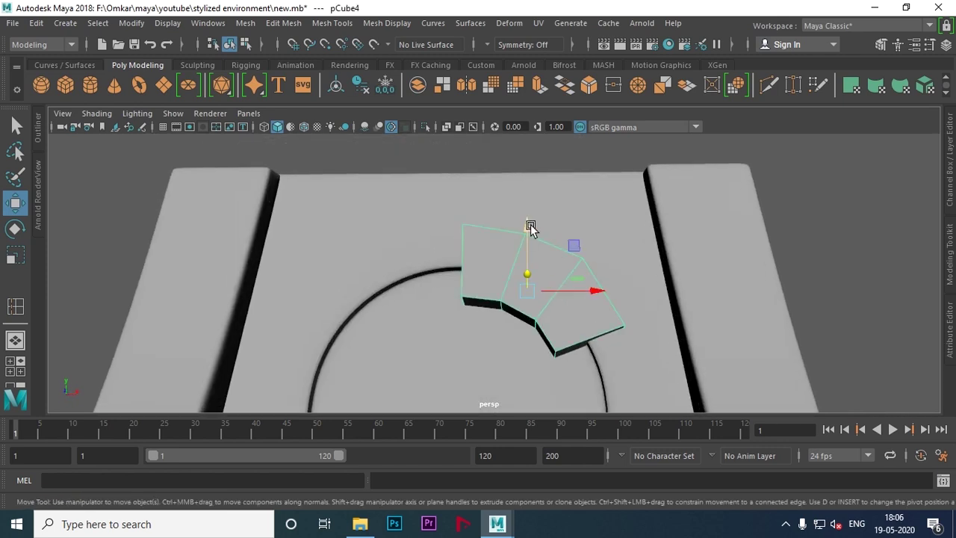
mouse_move(530, 224)
left_mouse_down("alt")
mouse_move(580, 316)
mouse_move(544, 297)
left_mouse_up("alt")
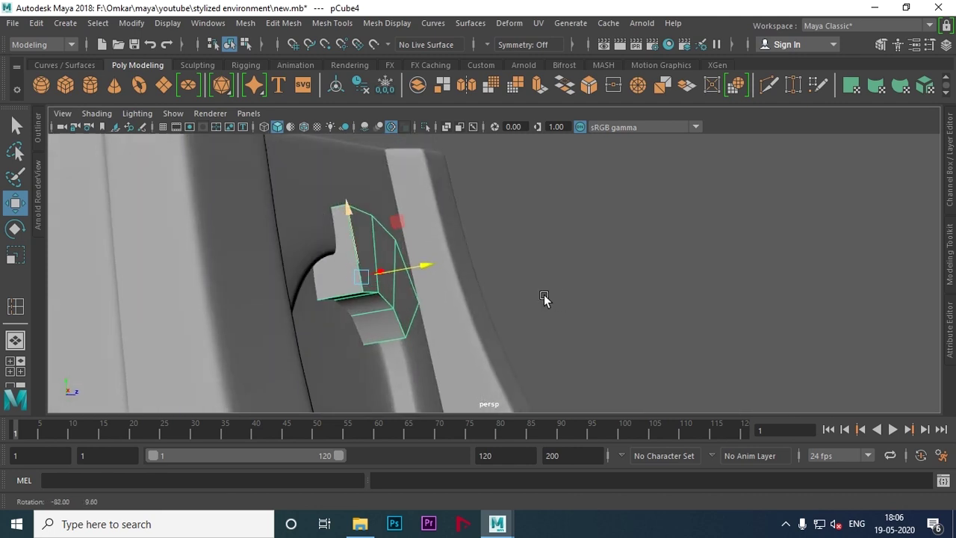
left_click_drag(354, 210, 351, 200)
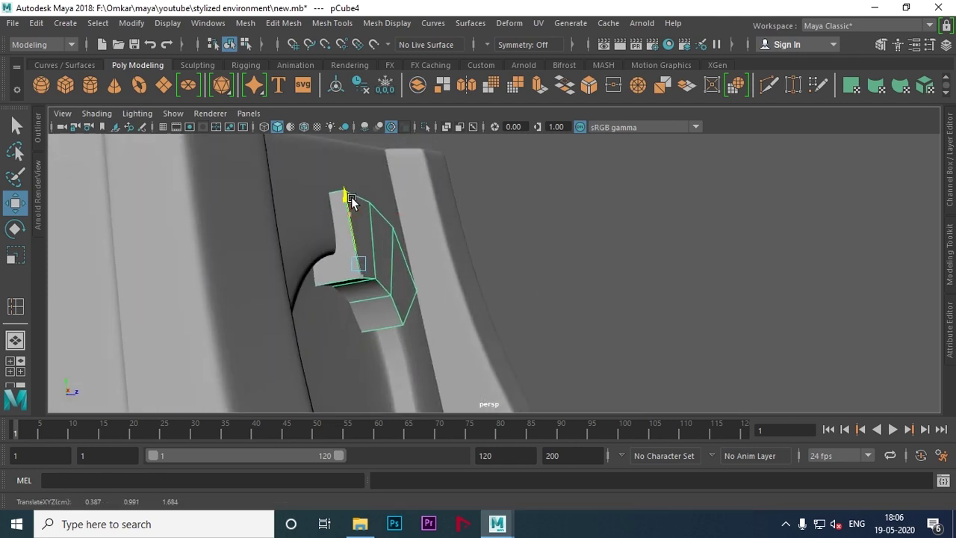
mouse_move(345, 198)
left_mouse_down()
mouse_move(695, 265)
mouse_move(576, 268)
left_mouse_up()
Step: Frame the selection and show the trim piece isolated on its own
key("f")
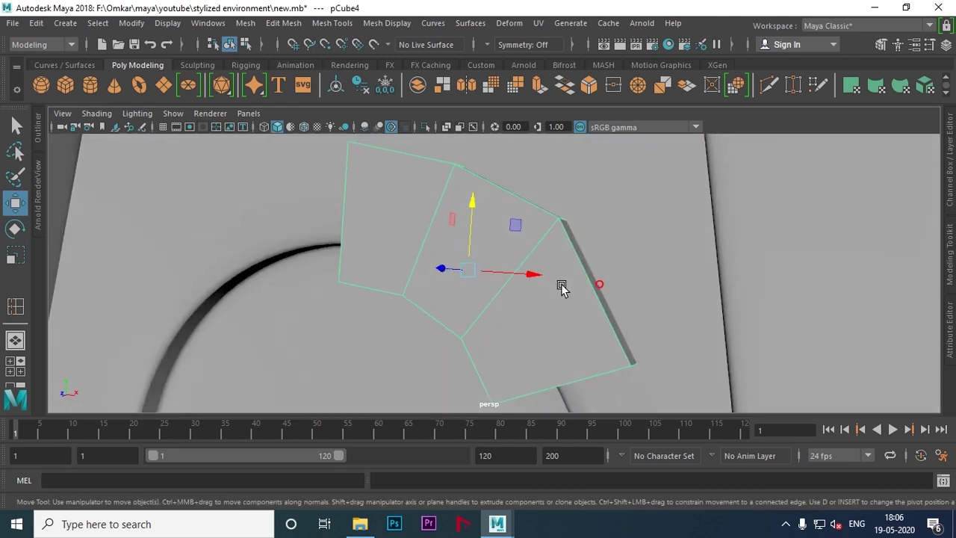
key("ctrl+1")
mouse_move(589, 285)
left_mouse_down("alt")
mouse_move(542, 323)
mouse_move(489, 299)
left_mouse_up("alt")
Step: Insert four edge loops across the trim piece
right_click_drag(481, 213, 405, 201, "shift")
mouse_move(405, 201)
left_mouse_down("alt")
mouse_move(448, 309)
mouse_move(514, 303)
mouse_move(441, 283)
mouse_move(492, 257)
mouse_move(505, 263)
mouse_move(505, 297)
mouse_move(459, 309)
mouse_move(458, 324)
mouse_move(484, 294)
mouse_move(501, 307)
mouse_move(533, 269)
left_mouse_up("alt")
left_click(487, 257)
left_click(510, 257)
left_click(448, 302)
left_click(535, 267)
Step: Add one more edge loop, return to object mode and preview the piece smoothed
mouse_move(575, 304)
left_mouse_down("alt")
mouse_move(530, 295)
mouse_move(557, 267)
mouse_move(532, 260)
left_mouse_up("alt")
left_click(527, 280)
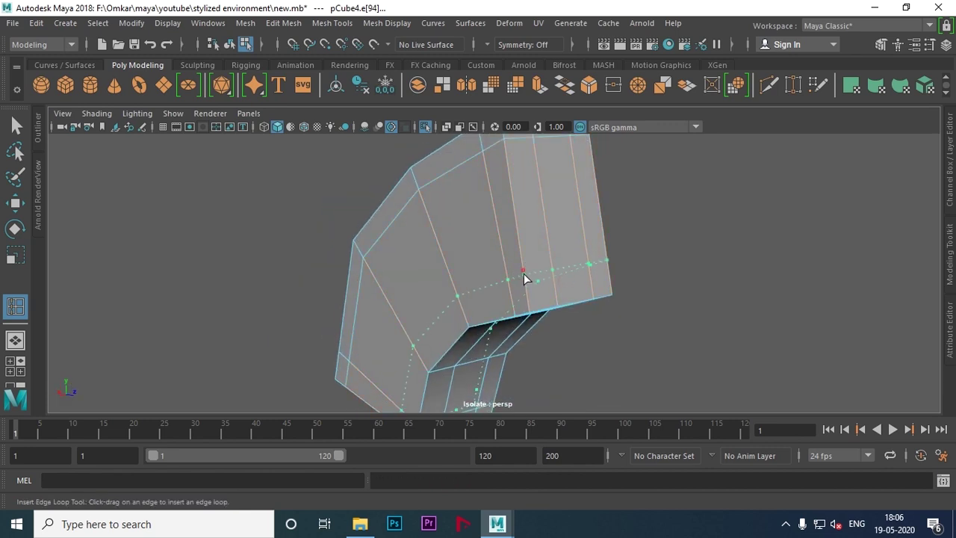
key("w")
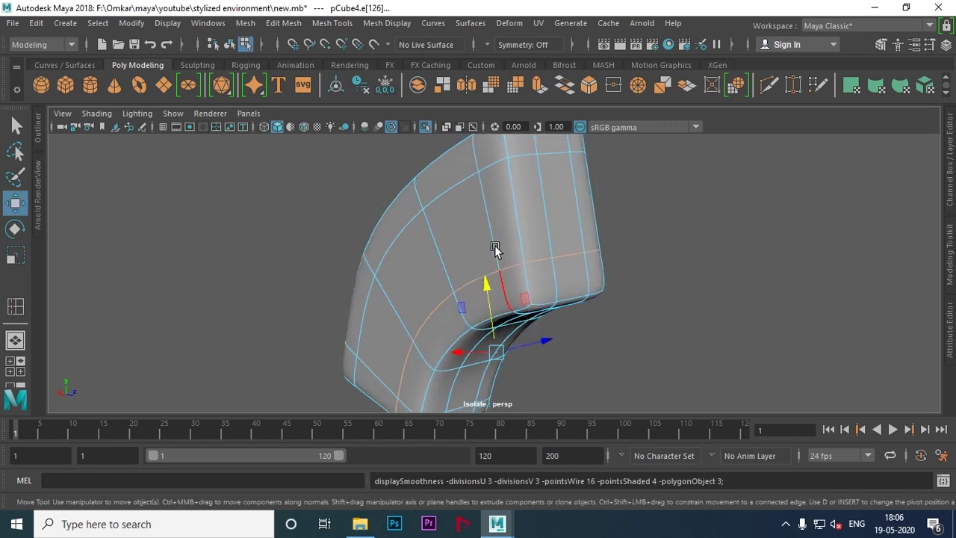
right_click_drag(482, 149, 550, 118)
left_click(715, 253)
key("3")
Step: Turn off isolation to view the whole building, undoing an accidental cube
mouse_move(729, 269)
left_mouse_down("alt")
mouse_move(292, 301)
mouse_move(362, 315)
left_mouse_up("alt")
key("ctrl+1")
mouse_move(574, 290)
left_mouse_down("alt")
mouse_move(529, 276)
mouse_move(426, 305)
mouse_move(417, 242)
left_mouse_up("alt")
scroll(420, 277, "down", 2)
mouse_move(421, 277)
left_mouse_down("alt")
mouse_move(366, 260)
mouse_move(590, 271)
mouse_move(551, 309)
mouse_move(538, 281)
mouse_move(493, 309)
left_mouse_up("alt")
scroll(551, 309, "up", 3)
scroll(671, 330, "up", 2)
key("ctrl+z")
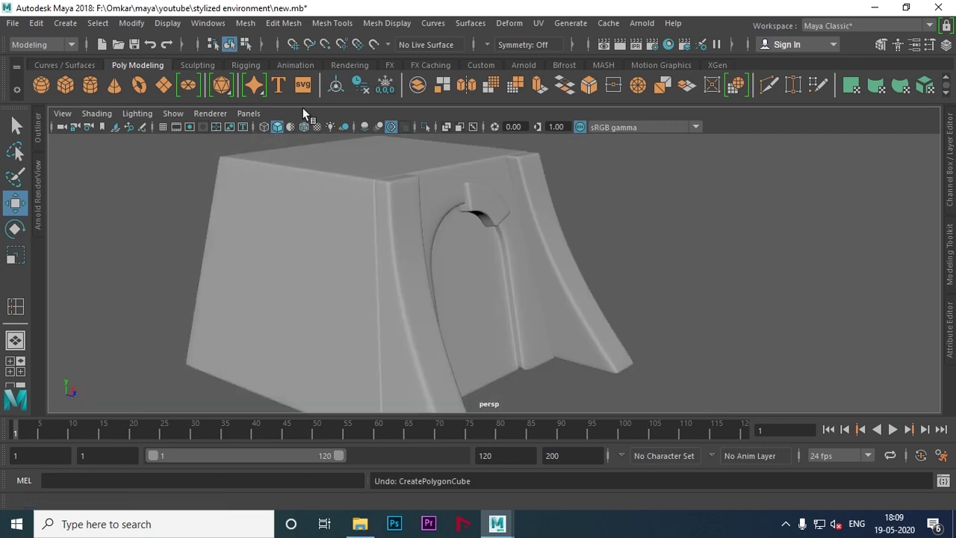
Step: Create a new polygon cube beside the arch and shrink it in the front view
left_click(65, 86)
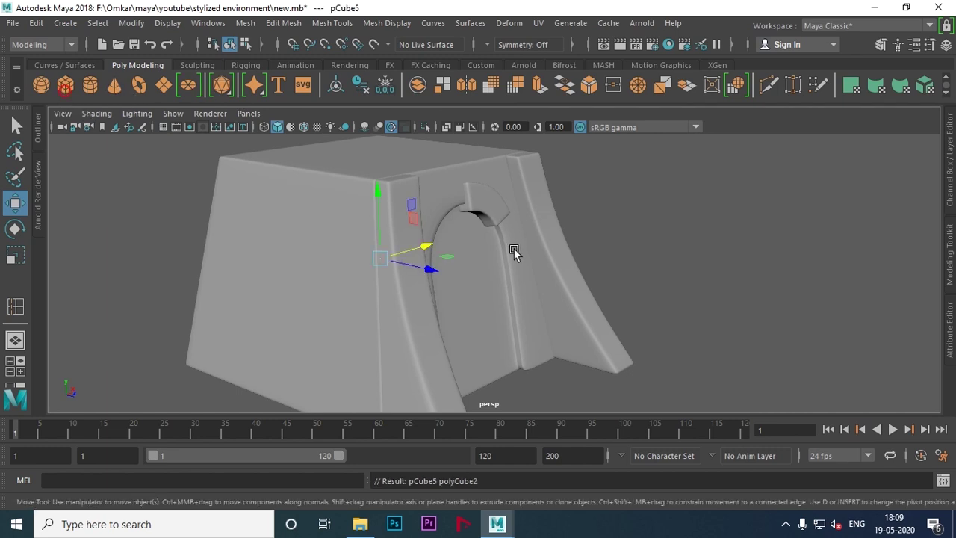
left_click_drag(432, 272, 571, 299)
key("space")
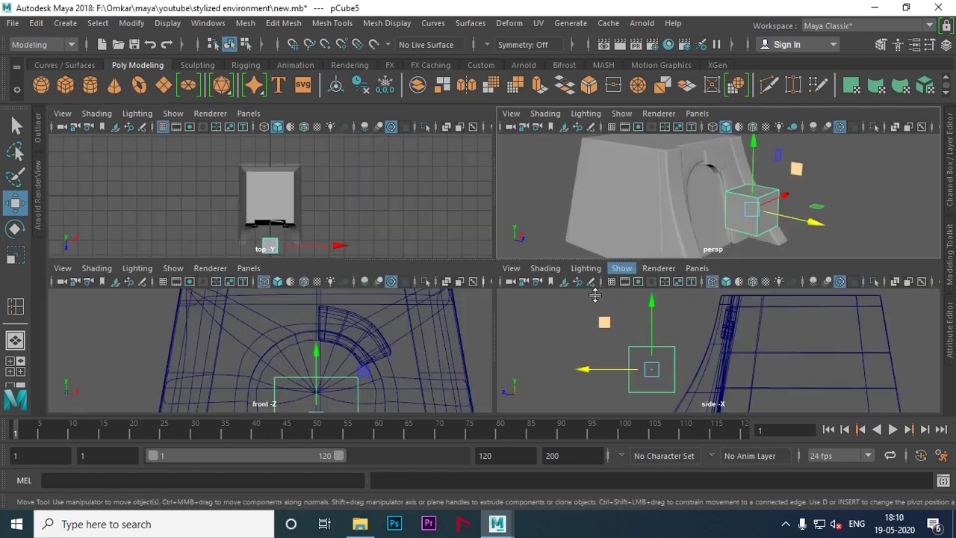
key("space")
scroll(571, 251, "down", 1)
key("r")
left_click_drag(583, 324, 523, 341)
Step: Position the cube above the arch and squash it vertically
key("w")
left_click_drag(579, 290, 525, 130)
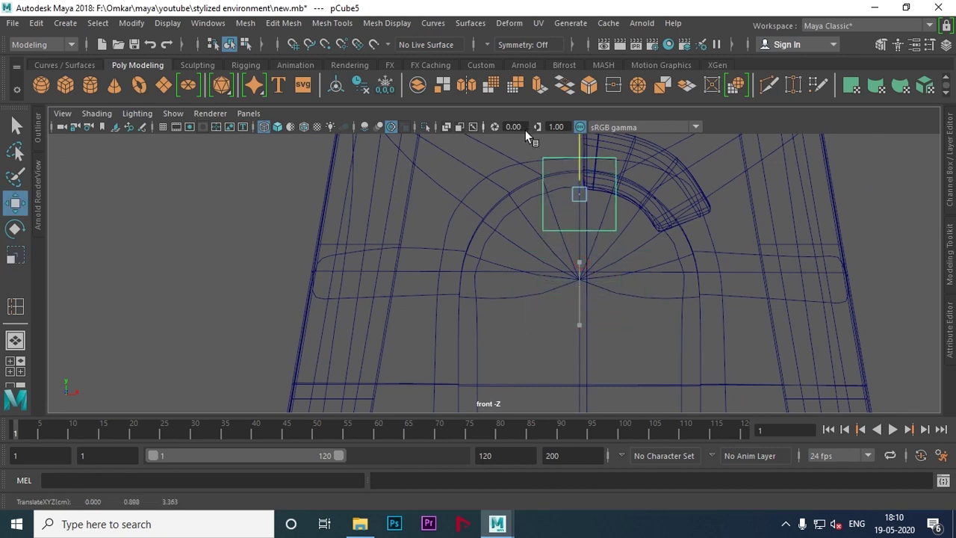
middle_click_drag(525, 130, 595, 295, "alt")
mouse_move(583, 283)
left_mouse_down()
mouse_move(501, 293)
mouse_move(501, 274)
mouse_move(538, 249)
left_mouse_up()
scroll(511, 264, "up", 3)
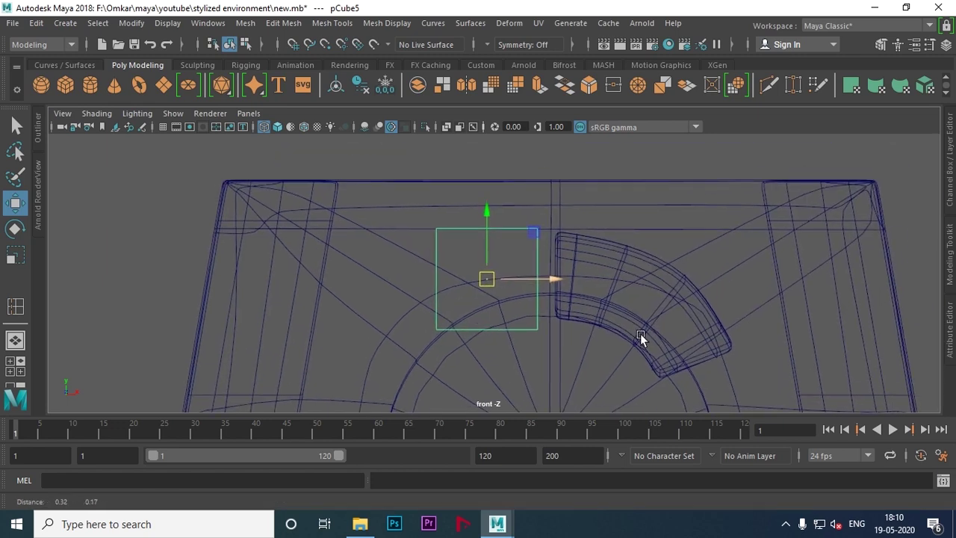
scroll(507, 270, "up", 2)
left_click_drag(489, 272, 496, 268)
key("r")
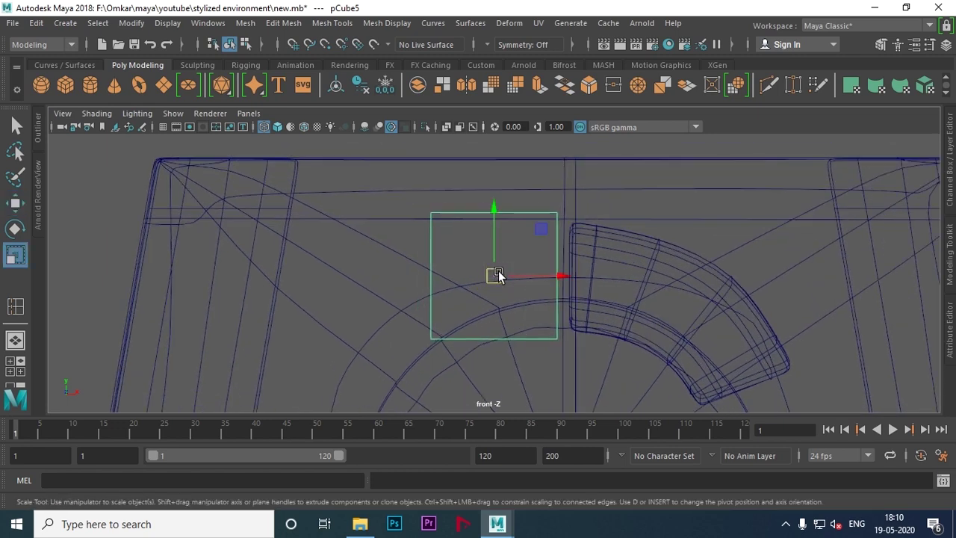
left_click_drag(496, 218, 495, 227)
key("w")
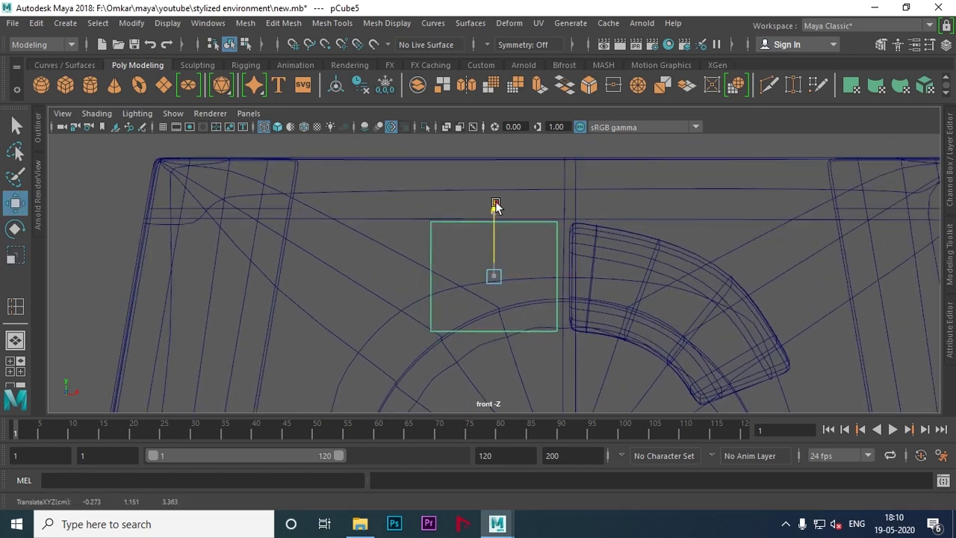
Step: Move and rotate the cube's left end to follow the arch's curve
right_click_drag(455, 224, 405, 146)
left_click_drag(407, 192, 550, 365)
scroll(479, 255, "down", 5)
left_click_drag(479, 255, 467, 244)
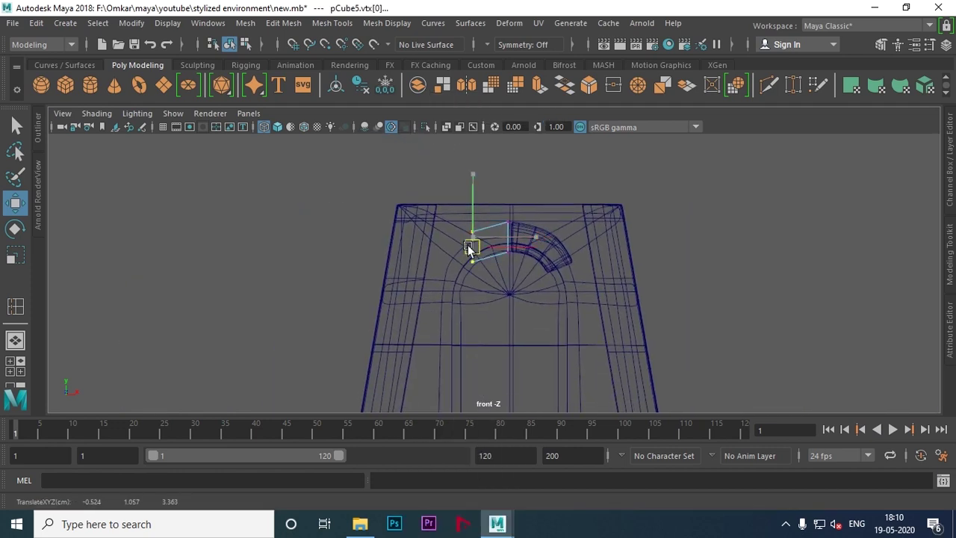
scroll(454, 274, "up", 3)
scroll(420, 284, "up", 2)
scroll(522, 298, "up", 2)
scroll(534, 295, "up", 2)
scroll(533, 295, "up", 1)
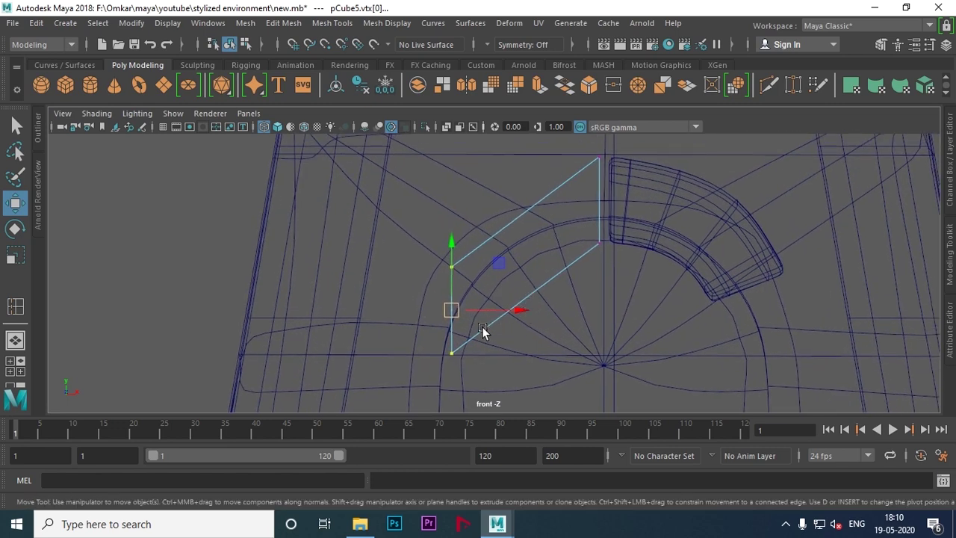
key("e")
left_click_drag(511, 330, 478, 245)
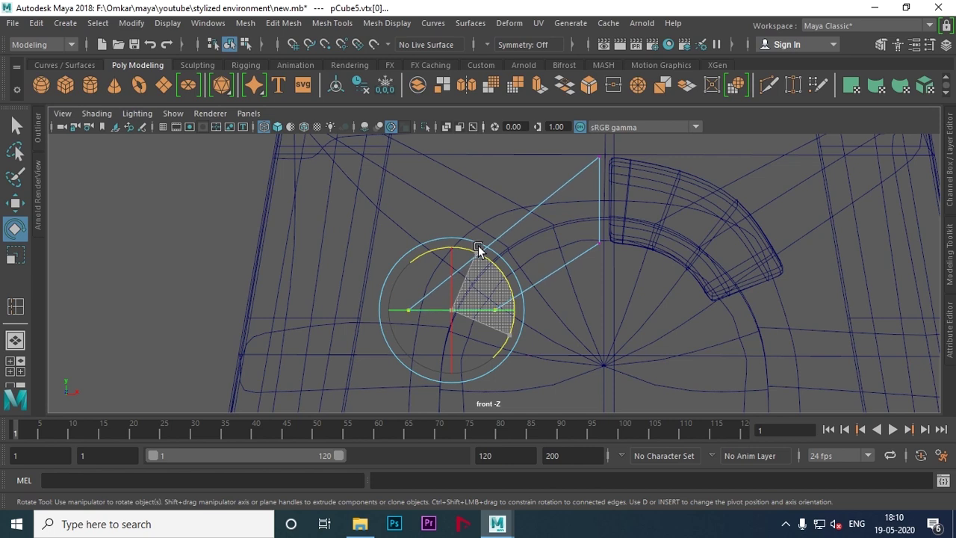
key("w")
mouse_move(445, 314)
left_mouse_down()
mouse_move(437, 351)
mouse_move(437, 337)
left_mouse_up()
Step: Insert an edge loop across the piece and move it up onto the arch
left_click(17, 307)
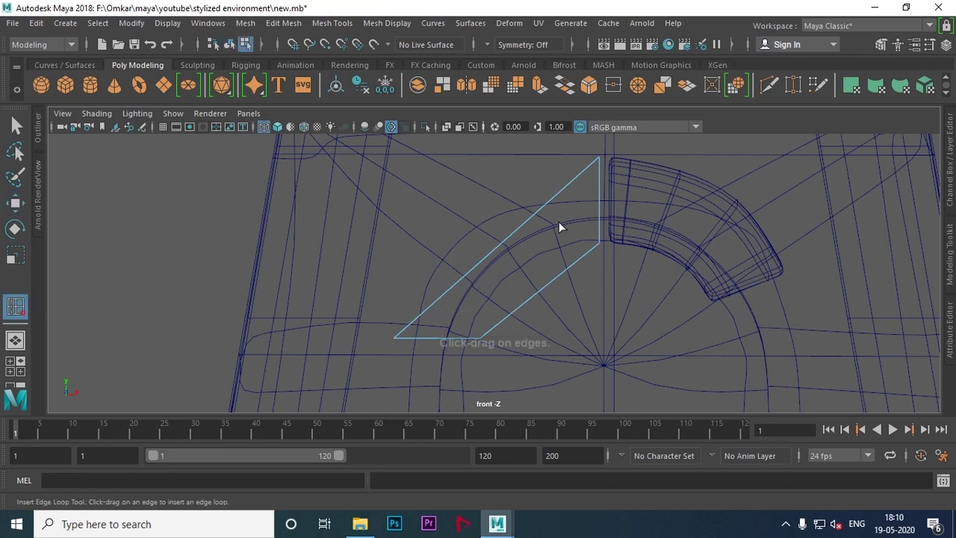
left_click(457, 283)
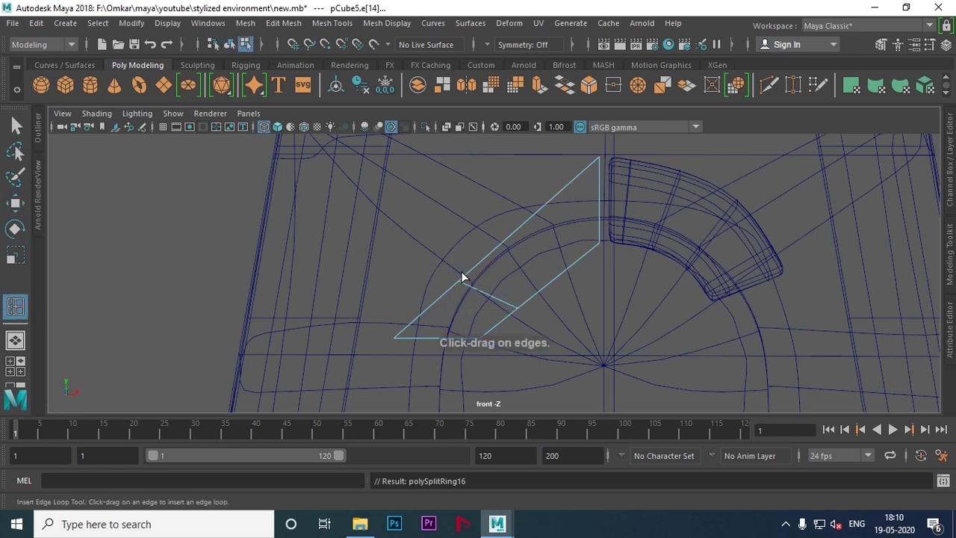
left_click(526, 222)
key("w")
left_click_drag(542, 249, 522, 223)
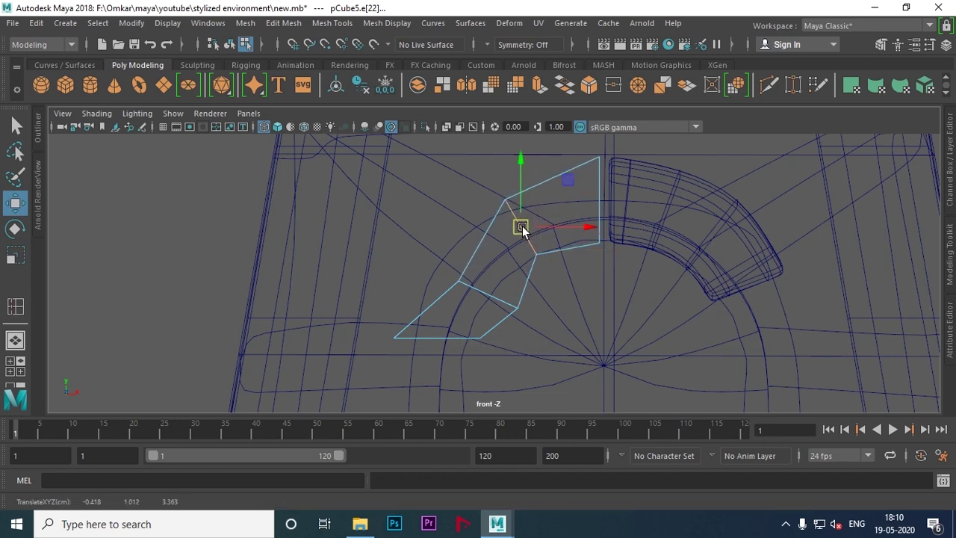
Step: Move, tilt and lengthen the lower-left edge, then narrow the bottom vertices
left_click(484, 293)
left_click_drag(484, 293, 457, 278)
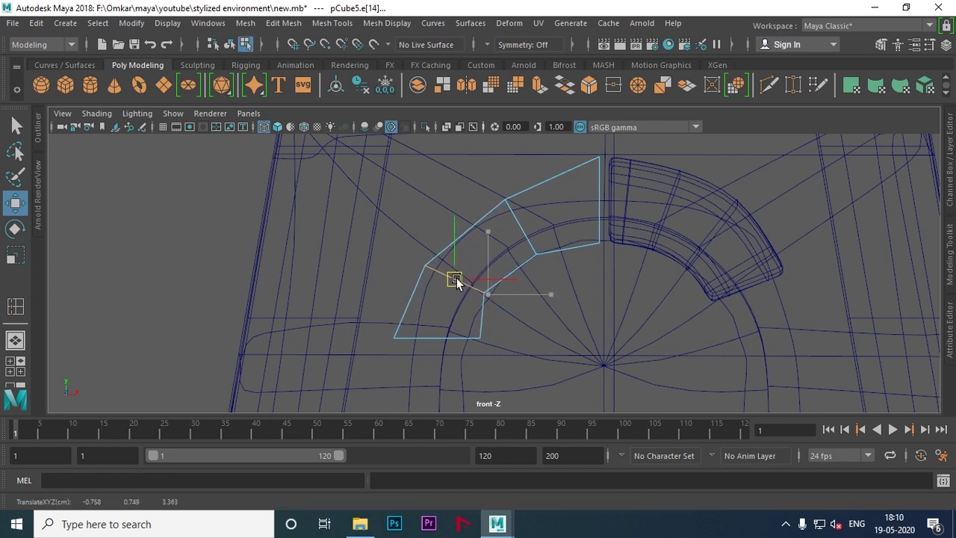
key("r")
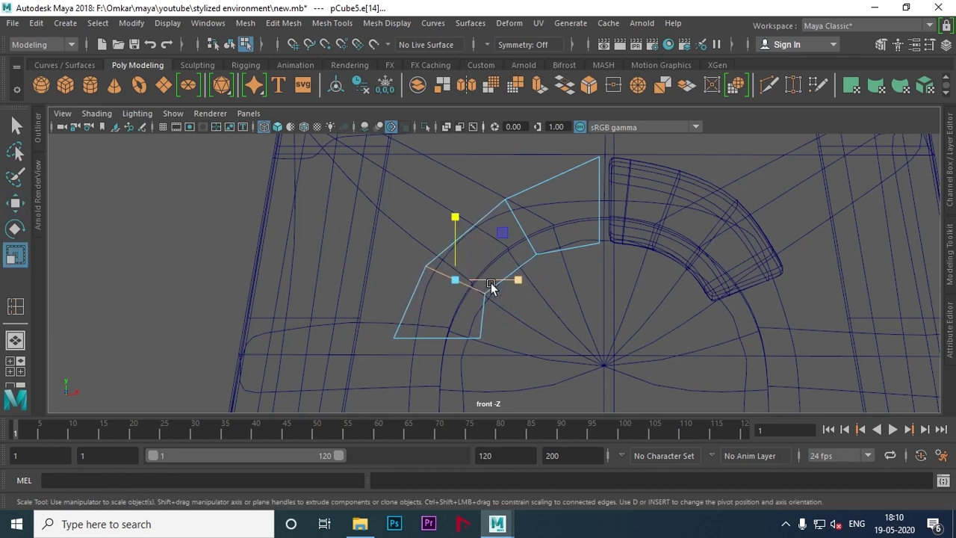
key("e")
left_click_drag(508, 268, 484, 257)
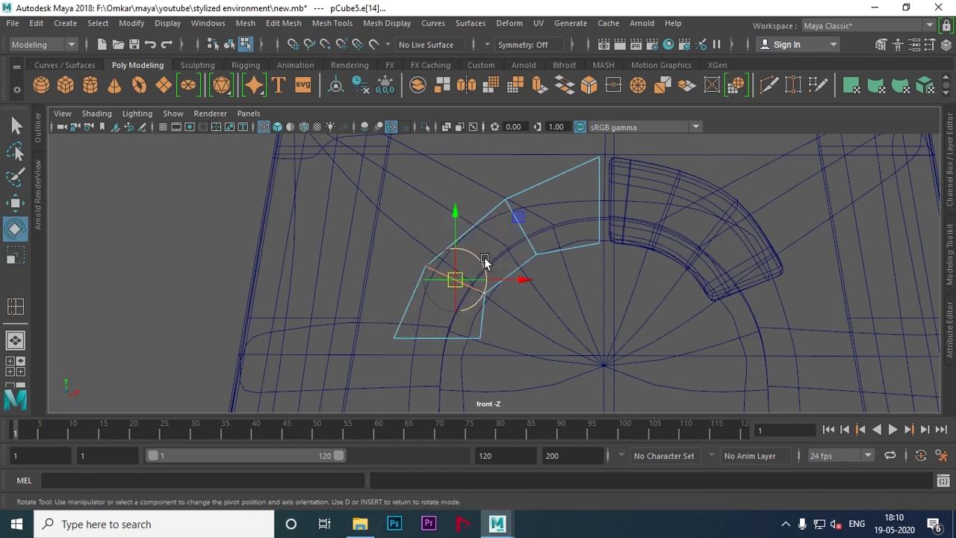
key("r")
left_click_drag(495, 301, 510, 310)
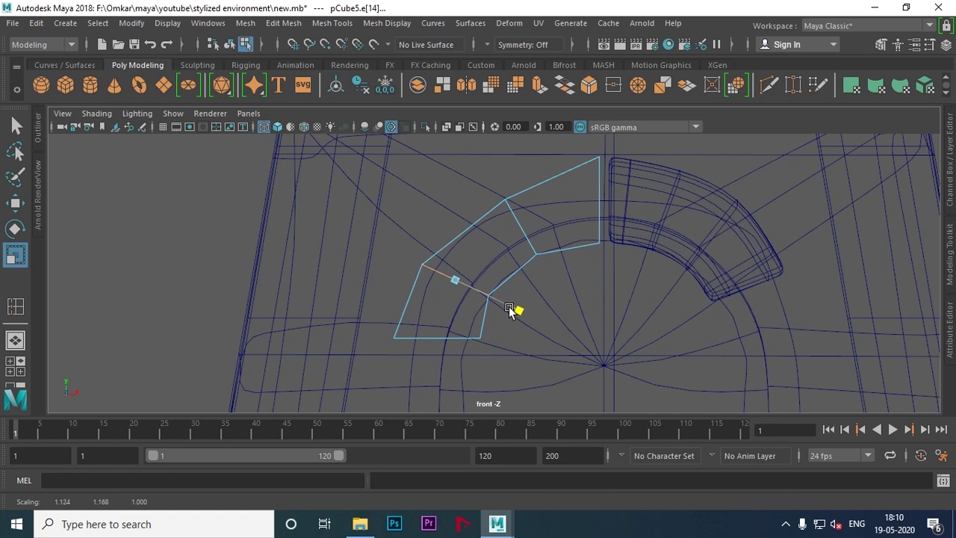
left_click(381, 323)
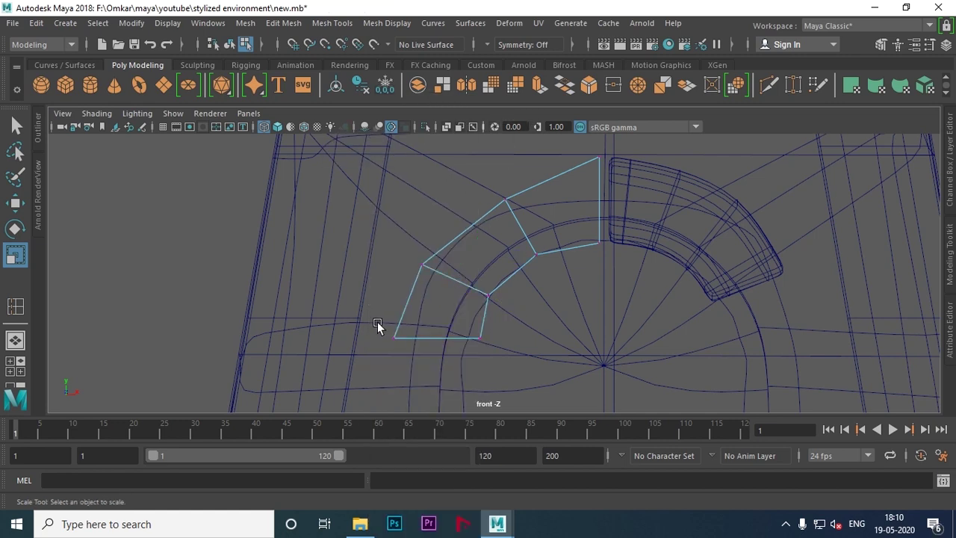
left_click_drag(539, 347, 489, 345)
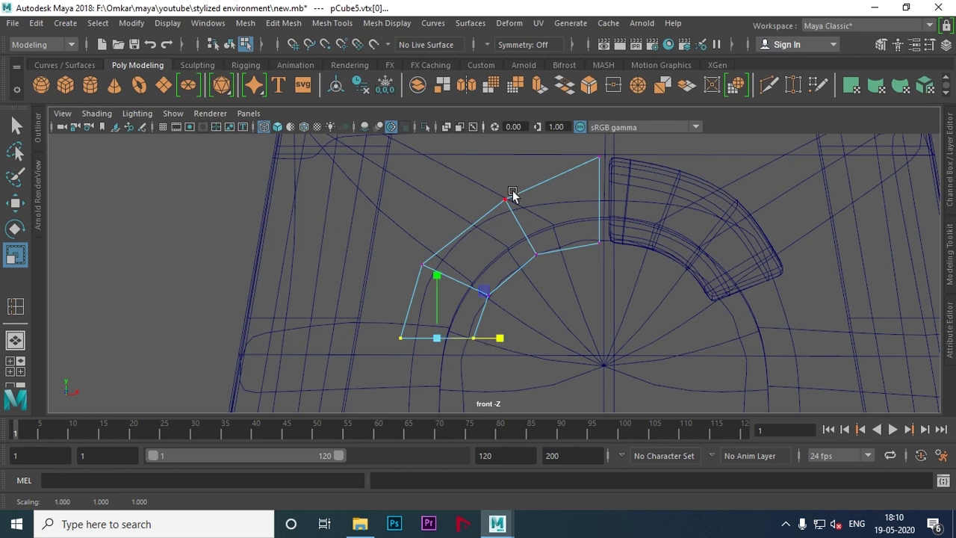
Step: Align the manipulator to the block's upper edge and stretch that edge slightly longer
left_click_drag(550, 292, 490, 187)
key("w")
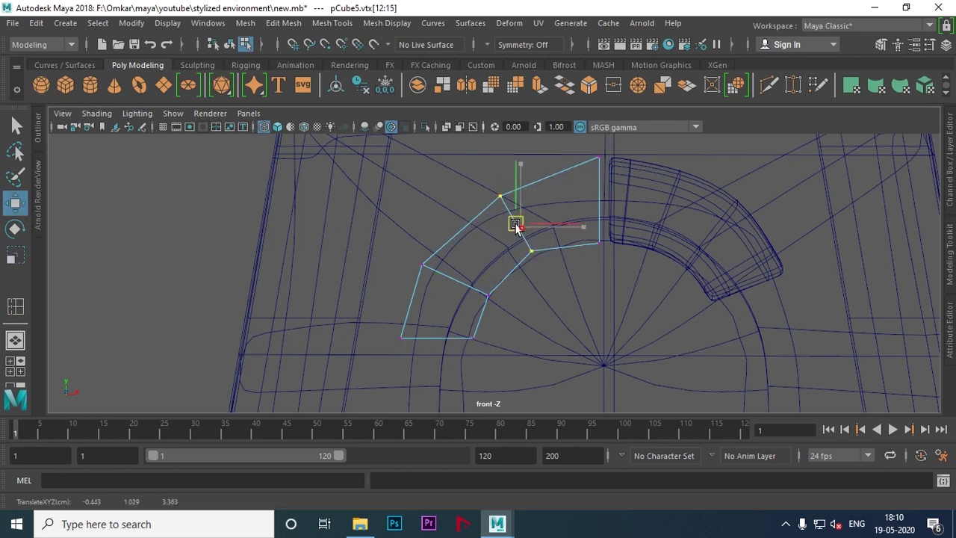
middle_click_drag(523, 223, 537, 267, "alt")
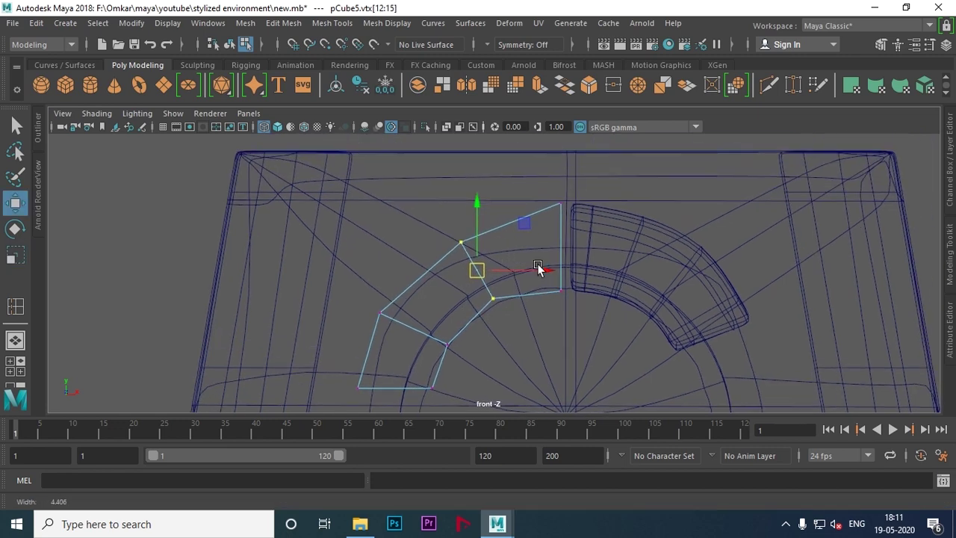
scroll(537, 267, "up", 1)
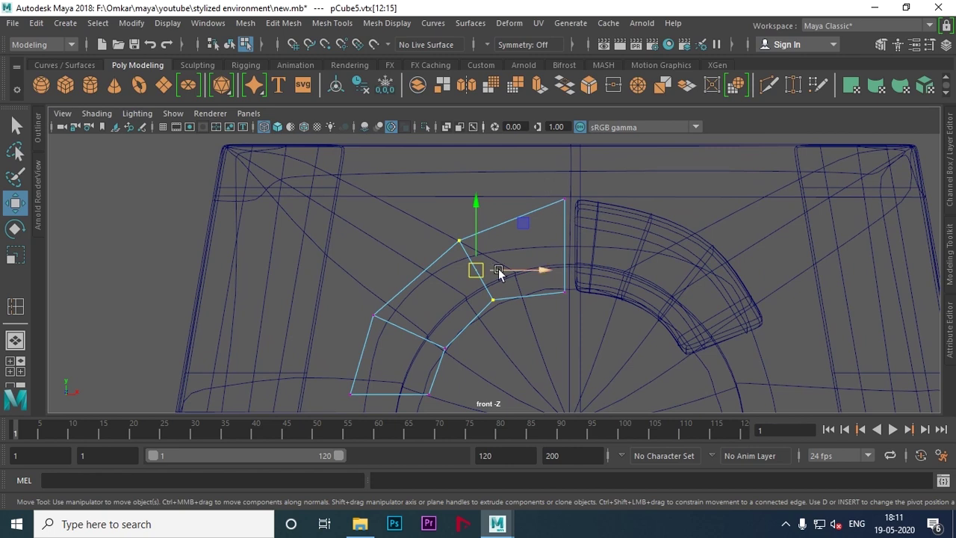
key("d")
left_click_drag(498, 258, 485, 243)
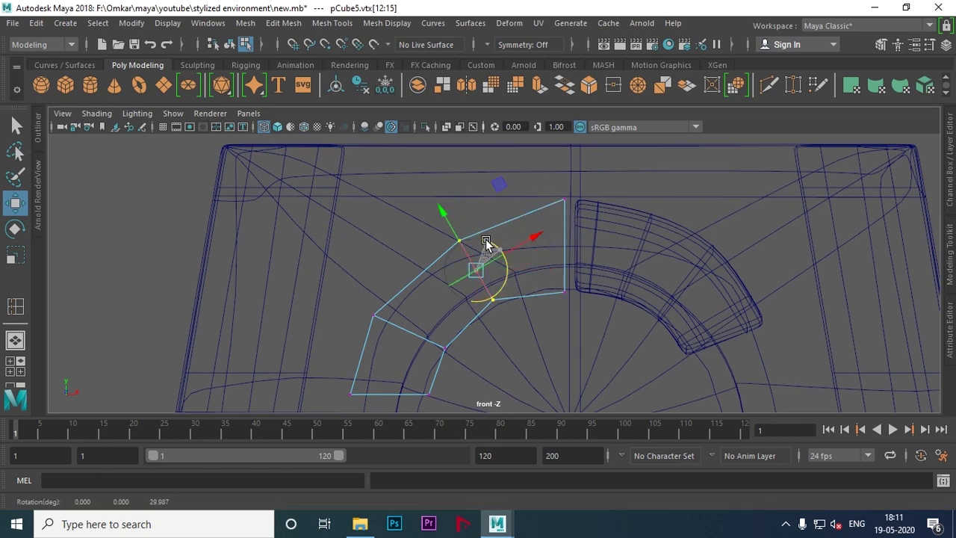
key("r")
left_click_drag(445, 214, 439, 207)
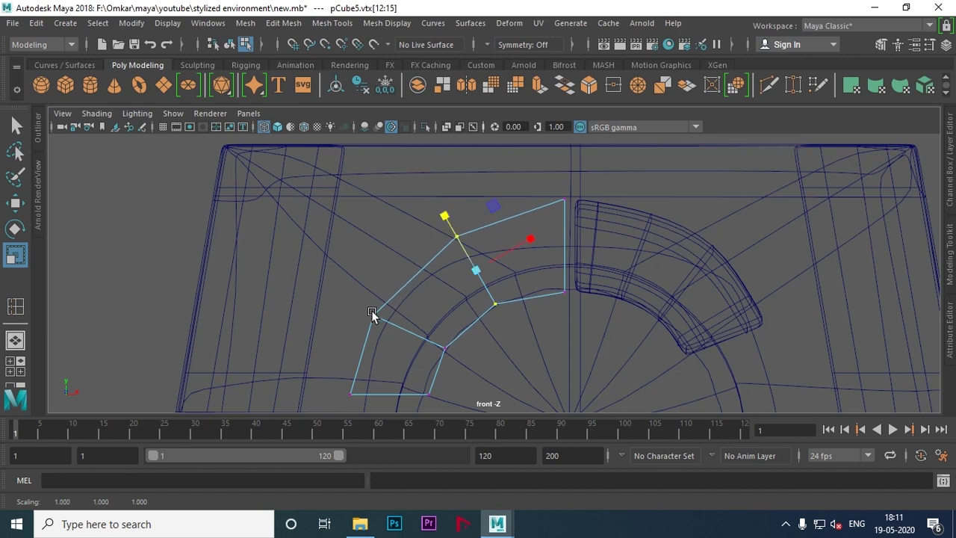
Step: Align the axes to the lower-left edge and nudge that edge up and left
left_click_drag(368, 304, 472, 362)
key("d")
left_click_drag(419, 310, 395, 307)
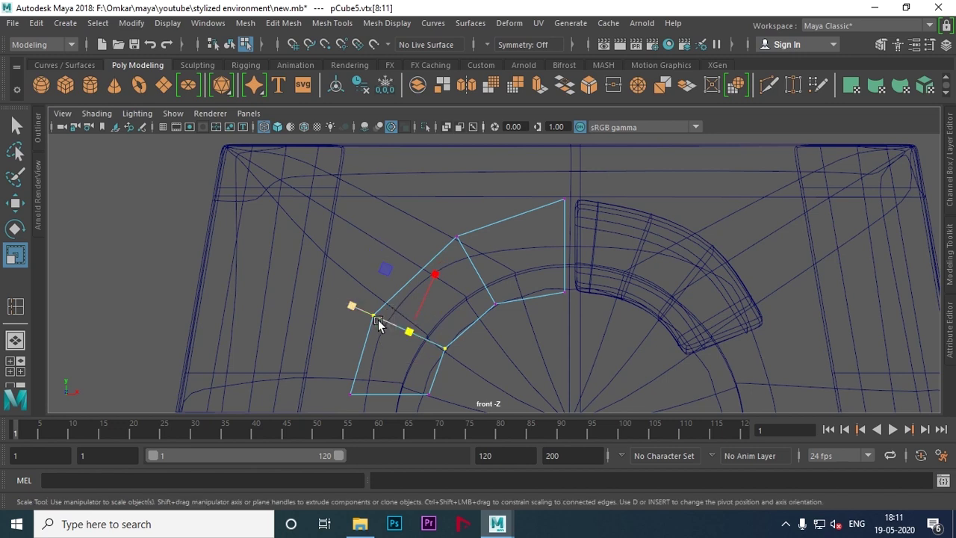
key("w")
left_click_drag(410, 337, 385, 316)
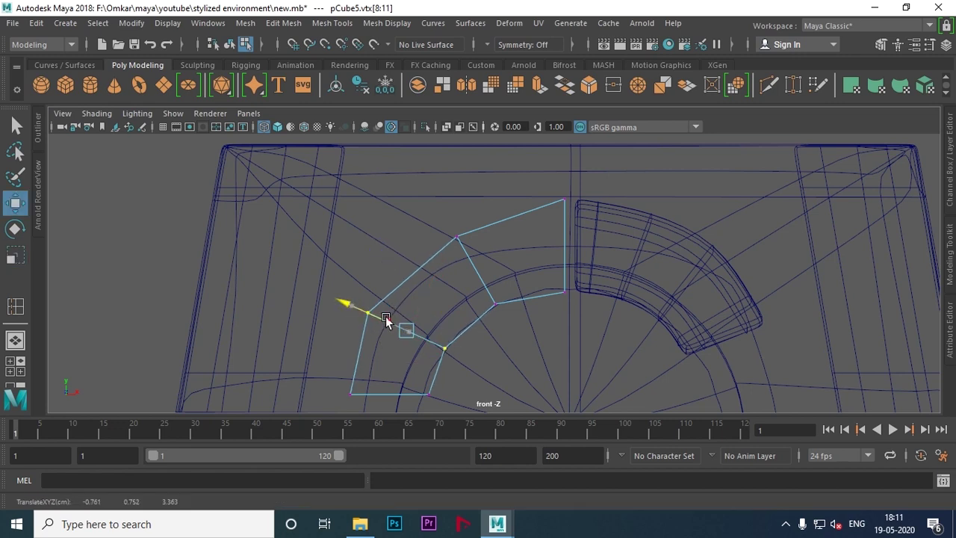
Step: Raise the two inner-edge vertices, lower the top-right corner, and lift the whole block slightly
key("ctrl+shift+a")
left_click_drag(495, 291, 512, 316)
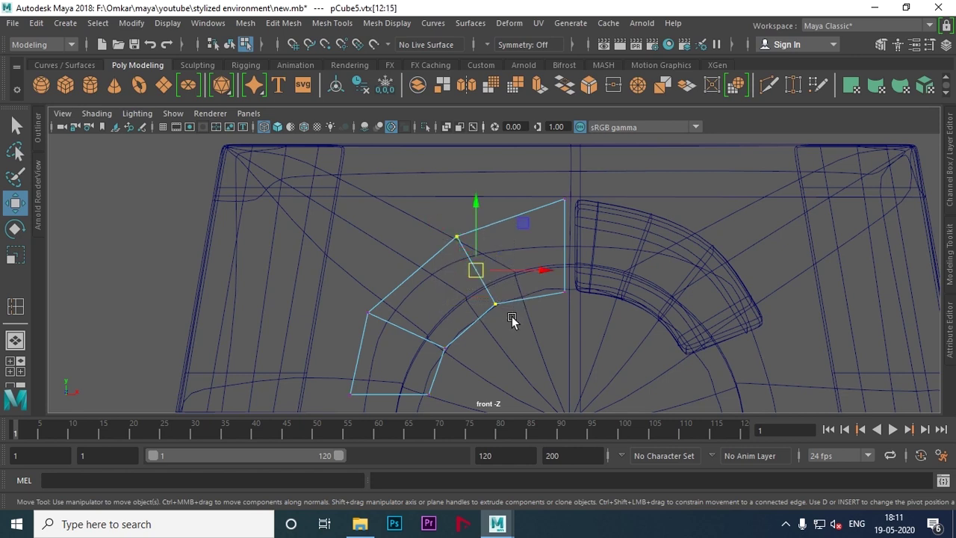
left_click_drag(474, 270, 473, 265)
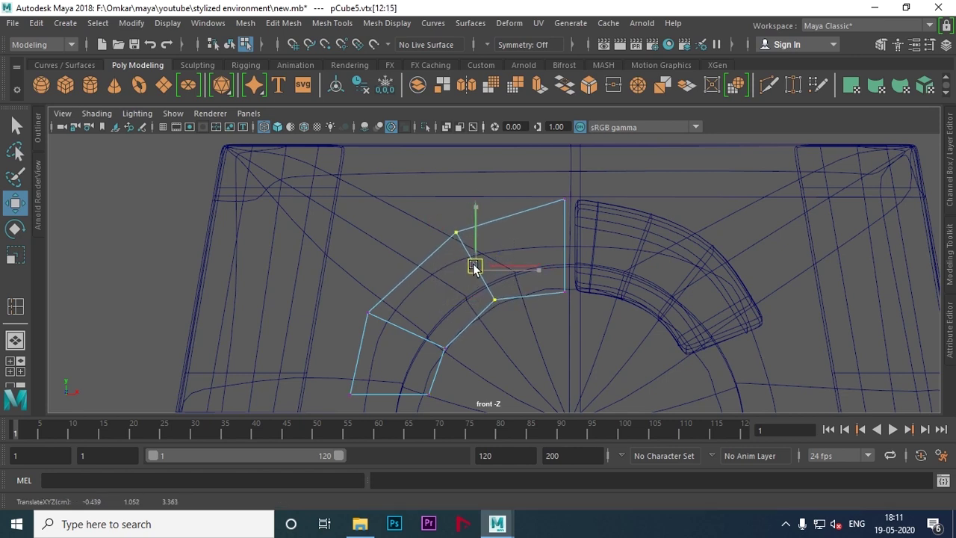
left_click_drag(559, 225, 580, 195)
left_click_drag(565, 154, 564, 169)
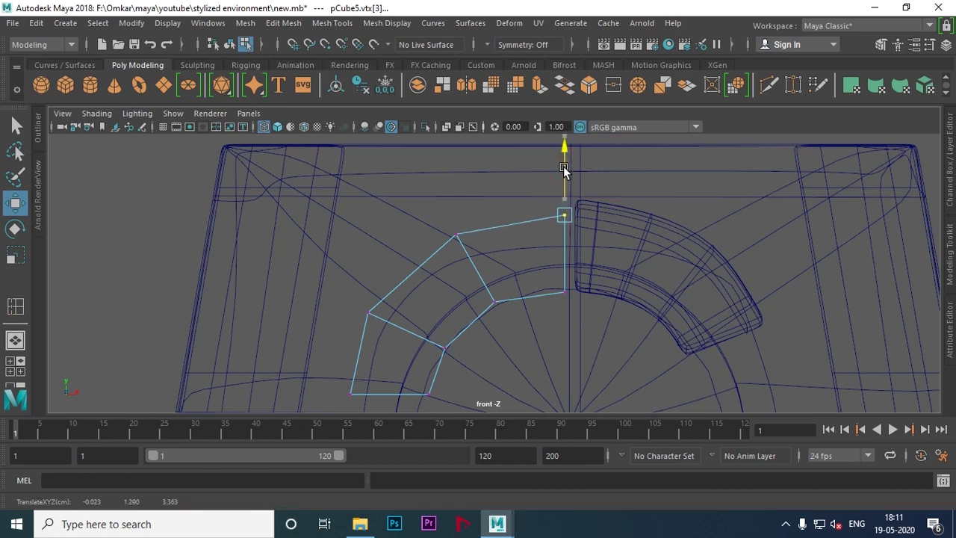
key("ctrl+shift+a")
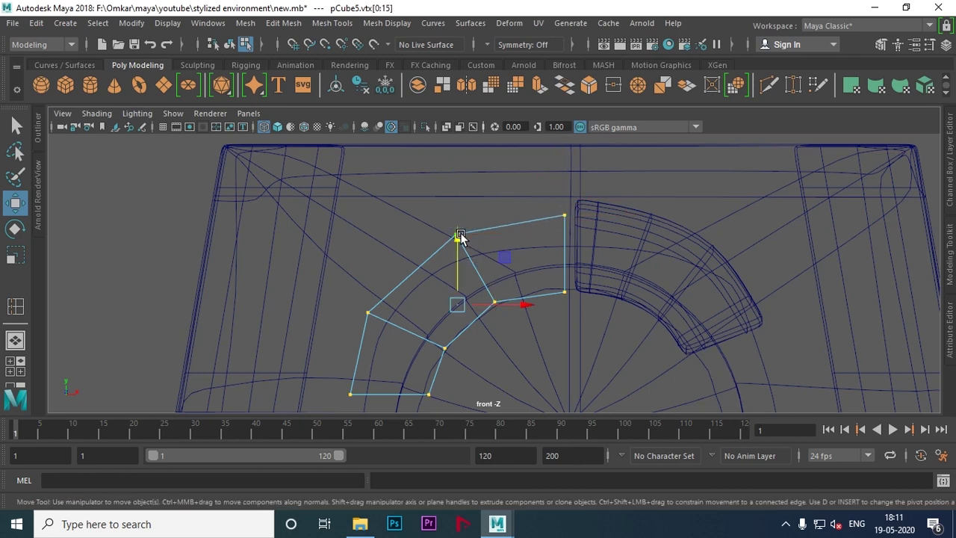
left_click_drag(456, 243, 457, 238)
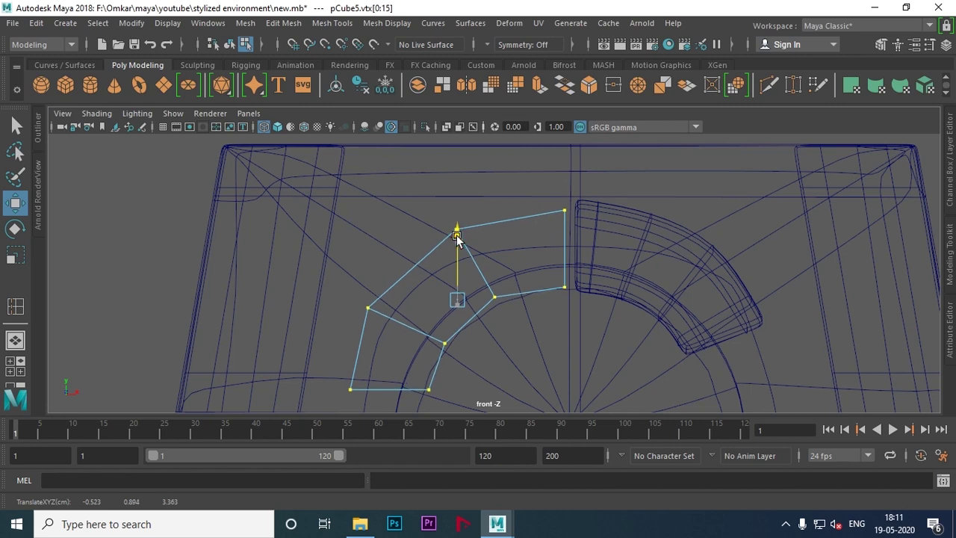
key("space")
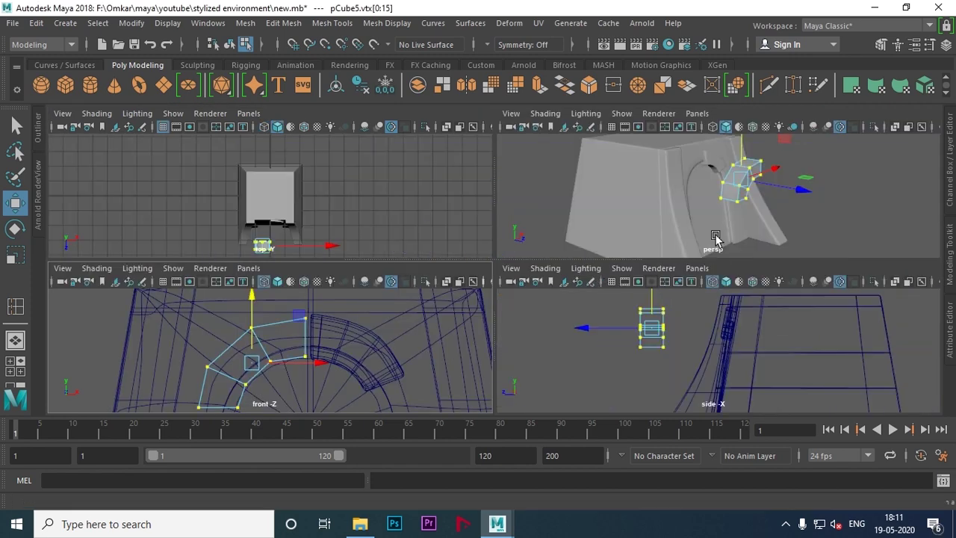
Step: In side view, slide pCube5 onto the wall's arch face and shift it slightly left
key("space")
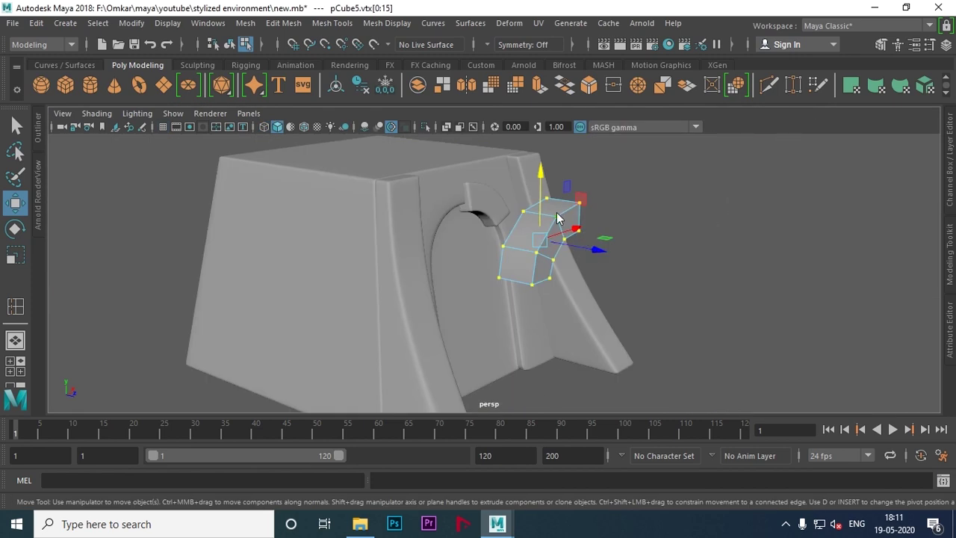
key("F8")
key("space")
key("space")
scroll(561, 332, "up", 3)
scroll(533, 284, "up", 1)
left_click_drag(167, 225, 416, 219)
left_click(558, 162)
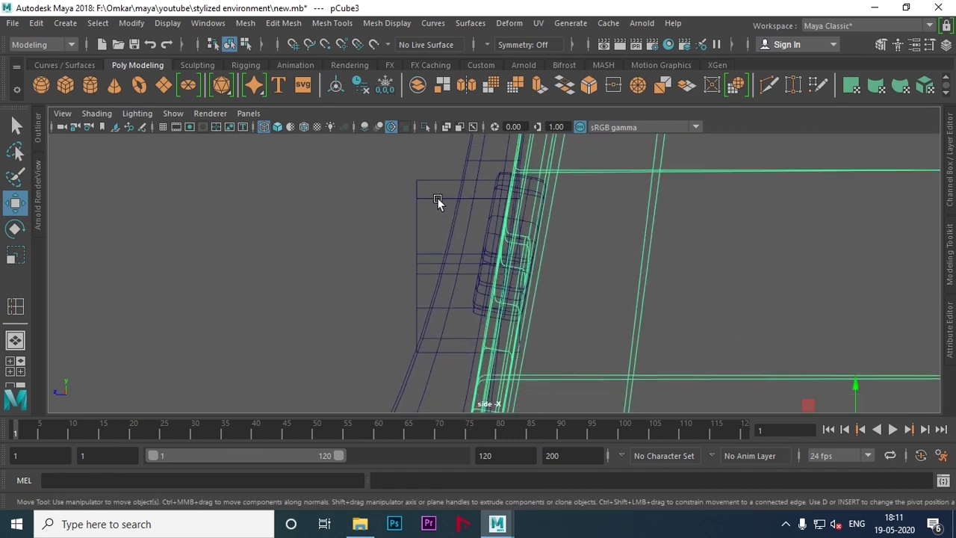
left_click(428, 173)
mouse_move(409, 196)
left_mouse_down()
mouse_move(429, 215)
mouse_move(513, 215)
left_mouse_up()
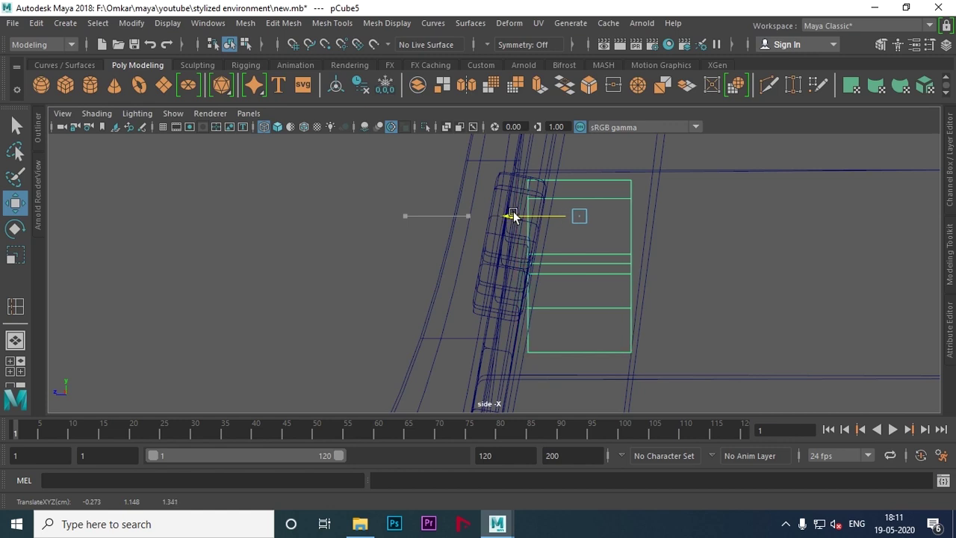
left_click_drag(513, 215, 463, 249)
Step: Tilt pCube5 to match the arch slope, push it against the wall, then tilt about 6° further
key("e")
left_click_drag(606, 258, 604, 260)
key("ctrl+z")
key("ctrl+z")
left_click_drag(589, 274, 580, 279)
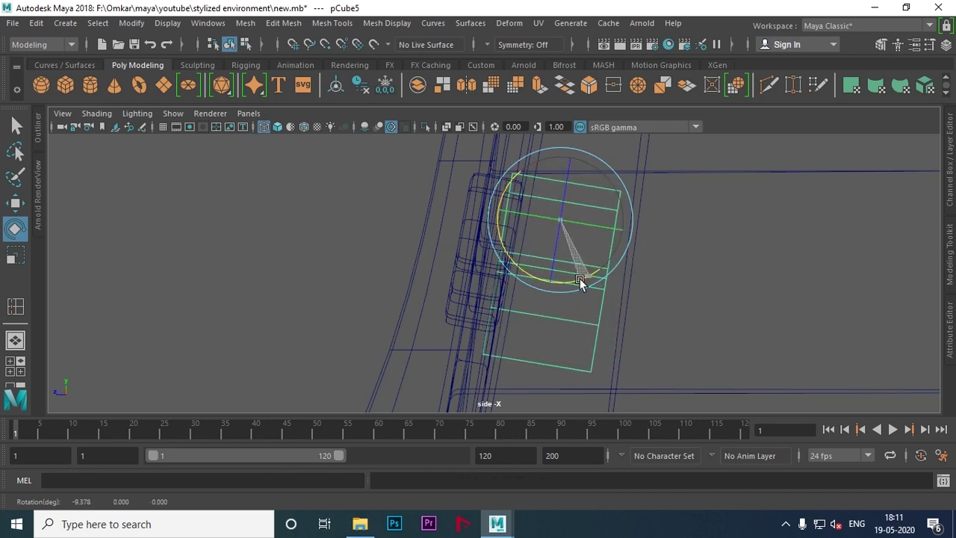
key("w")
left_click_drag(503, 207, 513, 211)
key("e")
left_click_drag(593, 280, 590, 277)
Step: Slide pCube5 out from the wall, tilt it back about 10°, and check it in perspective
key("w")
left_click_drag(522, 217, 380, 202)
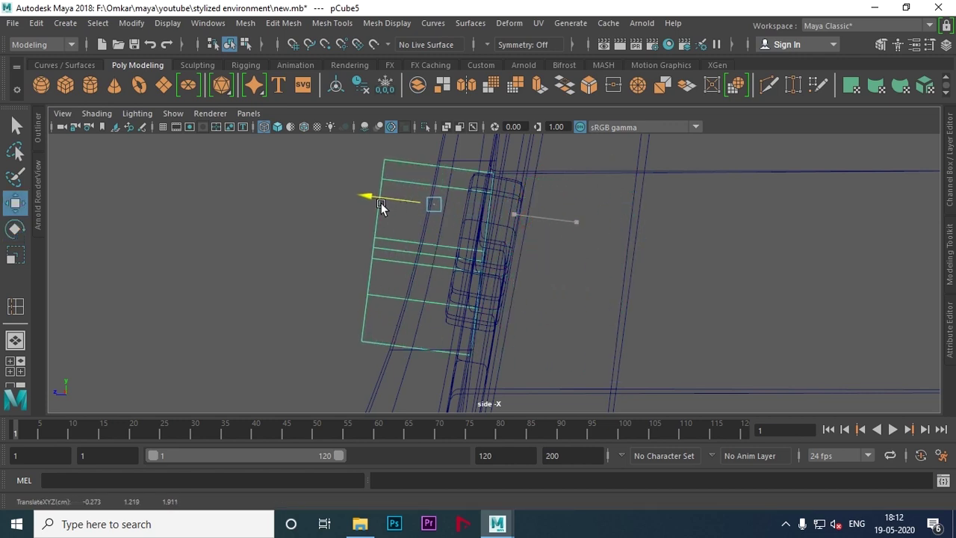
left_click(533, 164)
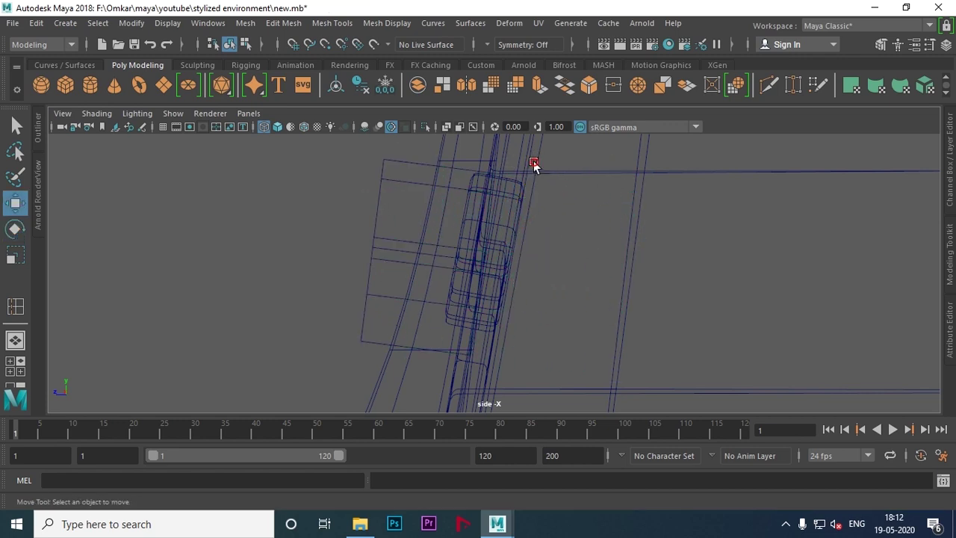
left_click(534, 161)
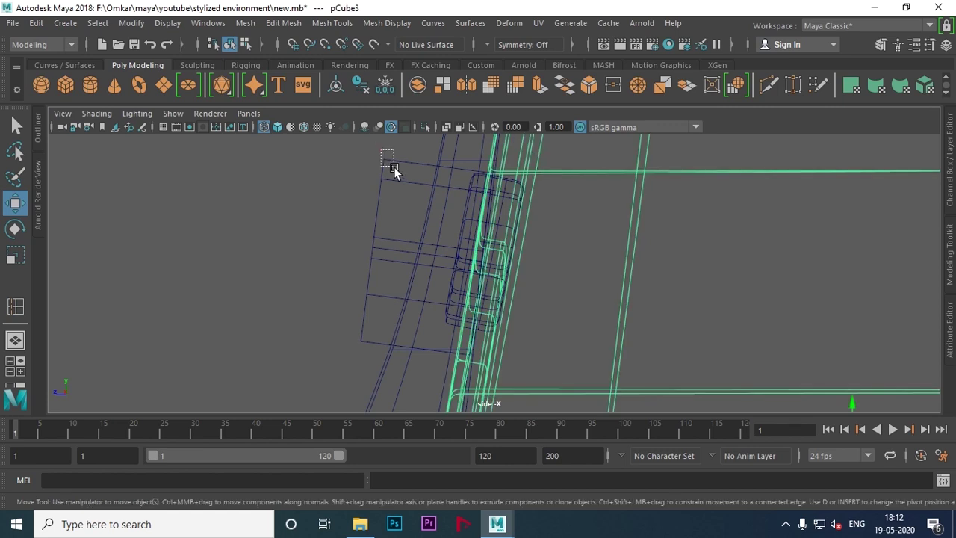
left_click_drag(394, 166, 396, 170)
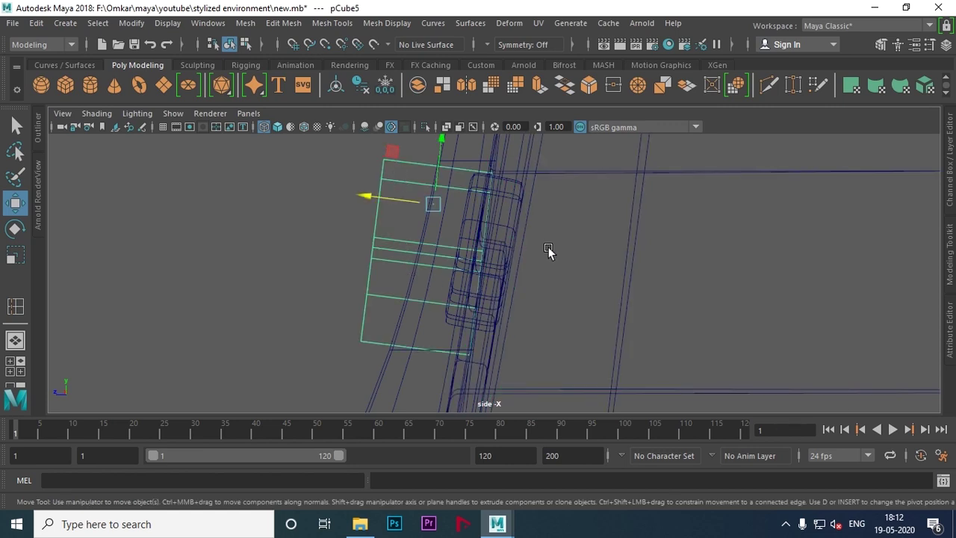
key("e")
left_click_drag(498, 239, 486, 235)
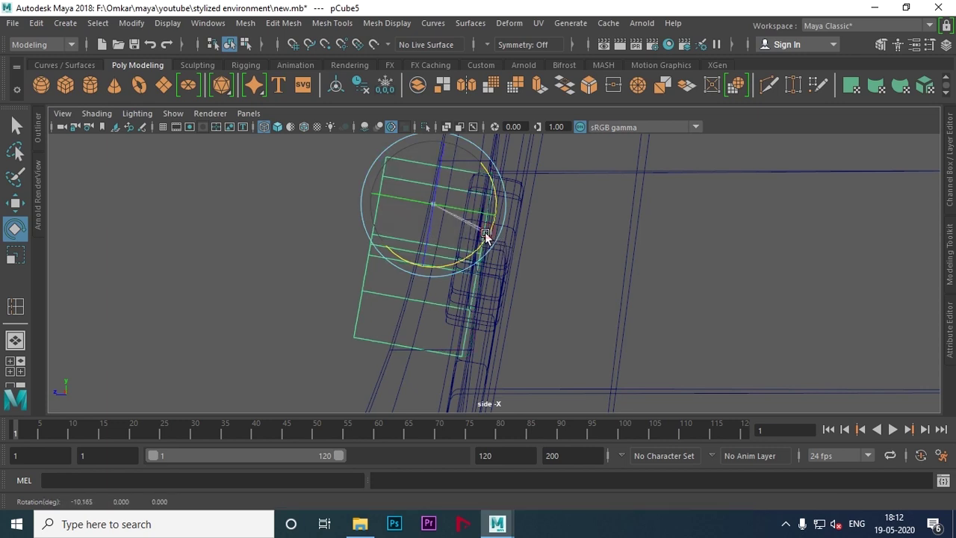
left_click(566, 171)
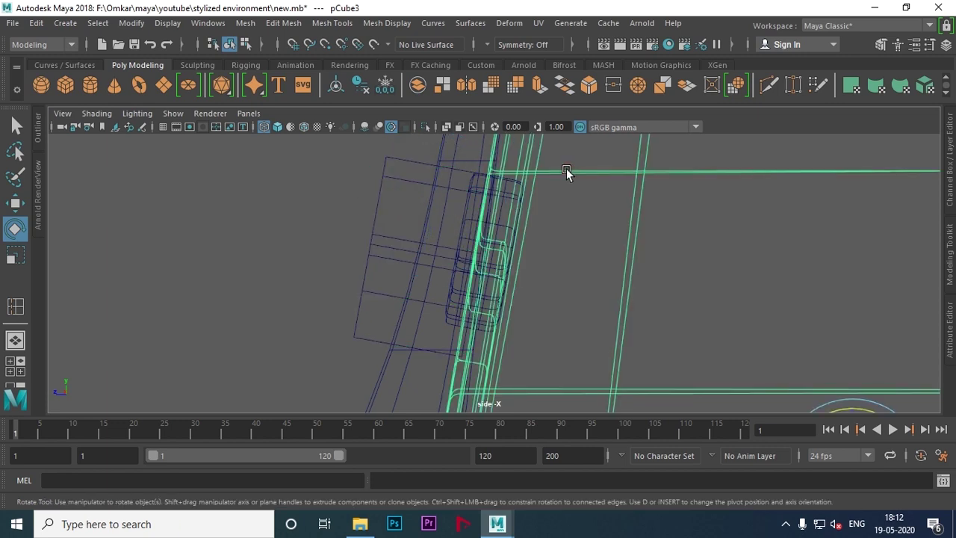
left_click_drag(396, 155, 401, 169)
key("space")
key("space")
mouse_move(619, 234)
left_mouse_down("alt")
mouse_move(448, 313)
mouse_move(582, 320)
mouse_move(572, 314)
mouse_move(577, 289)
mouse_move(597, 279)
mouse_move(583, 298)
mouse_move(527, 291)
left_mouse_up("alt")
Step: Raise the arch stone's selected faces upward
key("w")
left_click_drag(561, 262, 566, 264)
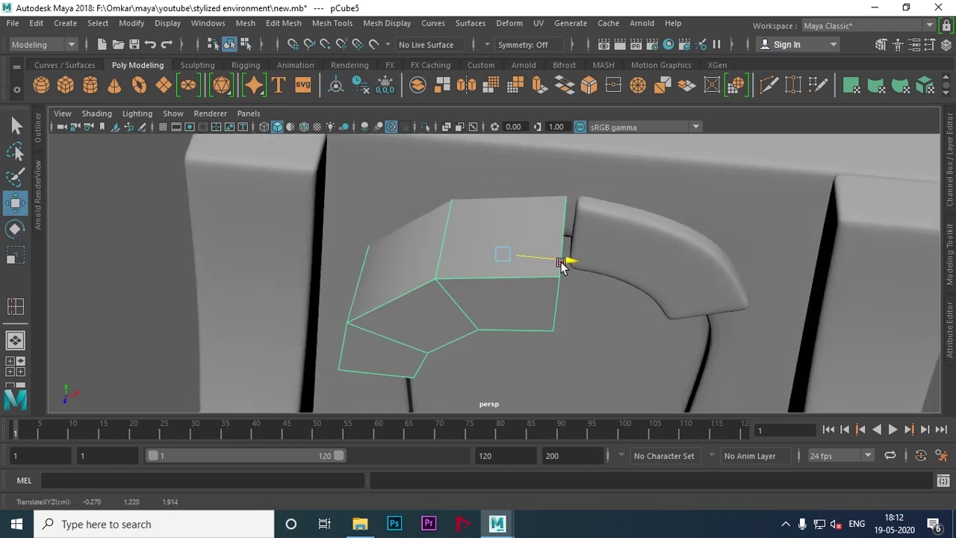
key("ctrl+z")
left_click_drag(493, 307, 525, 240)
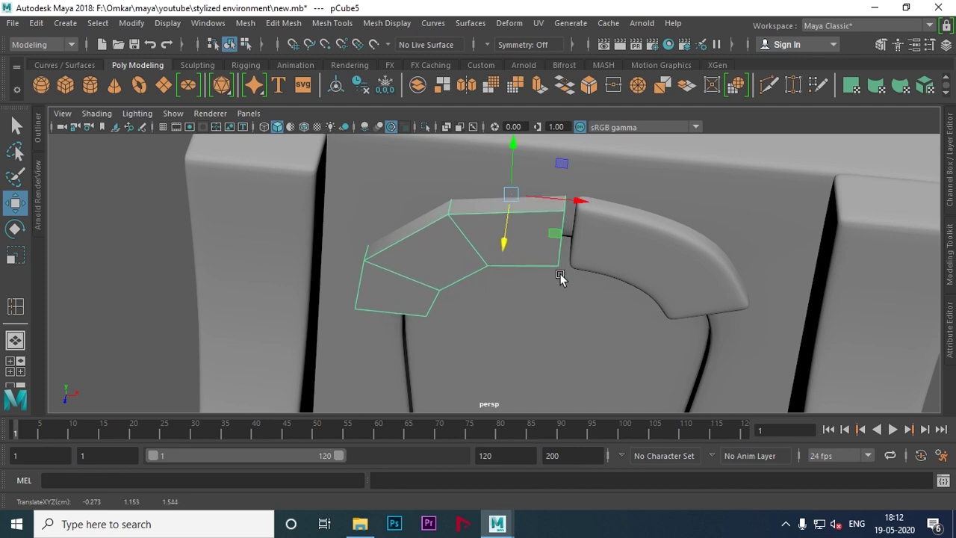
Step: Scale the stone thinner in depth and slightly adjust its width
key("r")
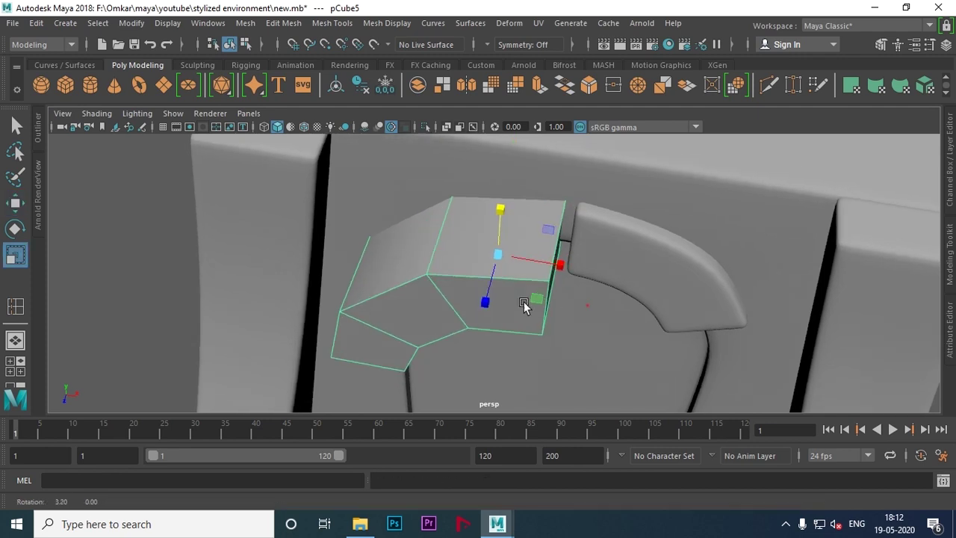
left_click_drag(587, 304, 471, 309, "alt")
left_click_drag(391, 251, 435, 239)
key("w")
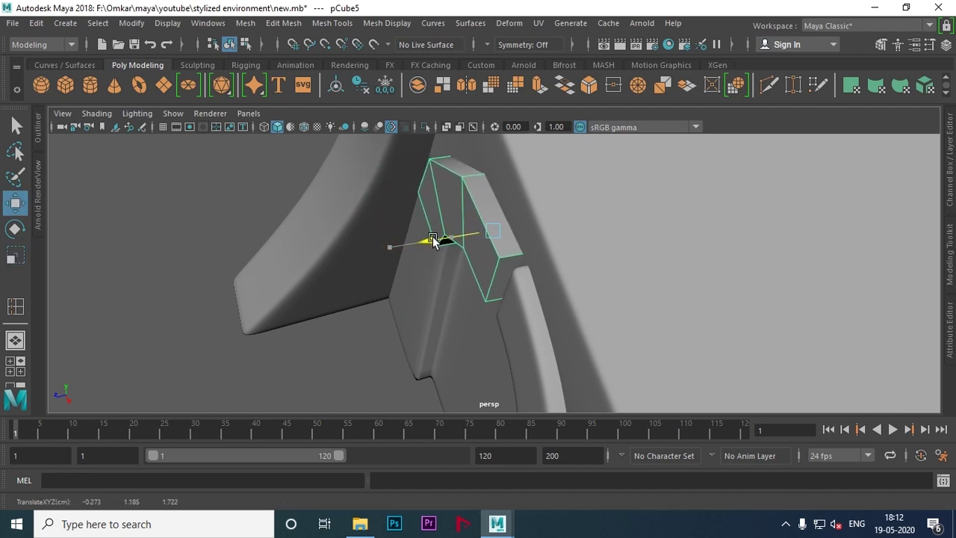
key("r")
left_click_drag(435, 239, 443, 240)
key("w")
Step: Reselect the arch stone and isolate it in the perspective view
mouse_move(450, 270)
left_mouse_down("alt")
mouse_move(590, 234)
mouse_move(499, 240)
mouse_move(420, 286)
mouse_move(261, 233)
left_mouse_up("alt")
left_click(262, 233)
right_click_drag(261, 233, 566, 277, "alt")
left_click_drag(565, 277, 397, 284, "alt")
right_click_drag(396, 284, 523, 289, "alt")
mouse_move(524, 290)
left_mouse_down("alt")
mouse_move(599, 314)
mouse_move(465, 234)
left_mouse_up("alt")
key("ctrl+z")
key("ctrl+1")
right_click_drag(467, 234, 512, 243, "alt")
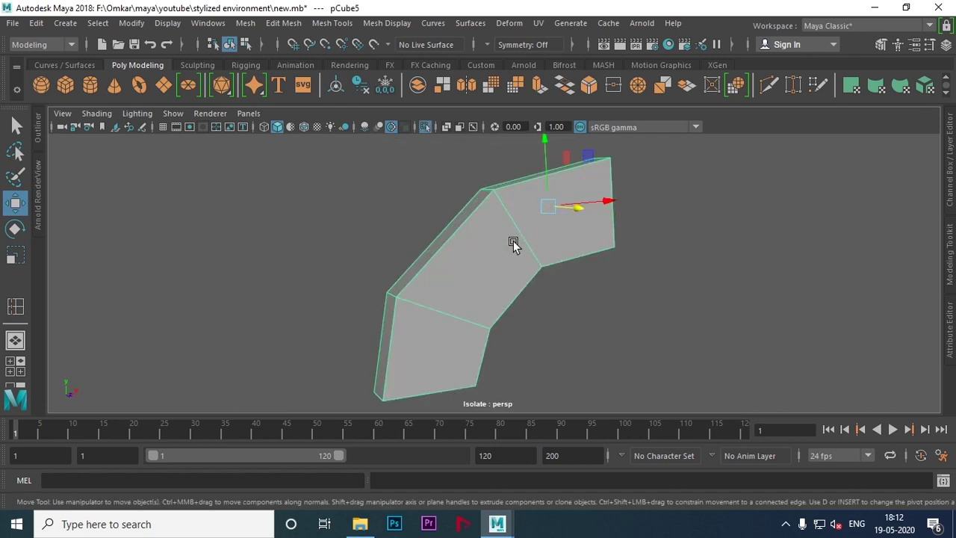
left_click_drag(512, 244, 545, 253, "alt")
Step: Add a lengthwise edge loop along the stone strip
right_click_drag(487, 235, 397, 201, "shift")
right_click_drag(396, 201, 480, 286, "alt")
mouse_move(480, 285)
left_mouse_down("alt")
mouse_move(672, 303)
mouse_move(500, 266)
left_mouse_up("alt")
left_click(478, 210)
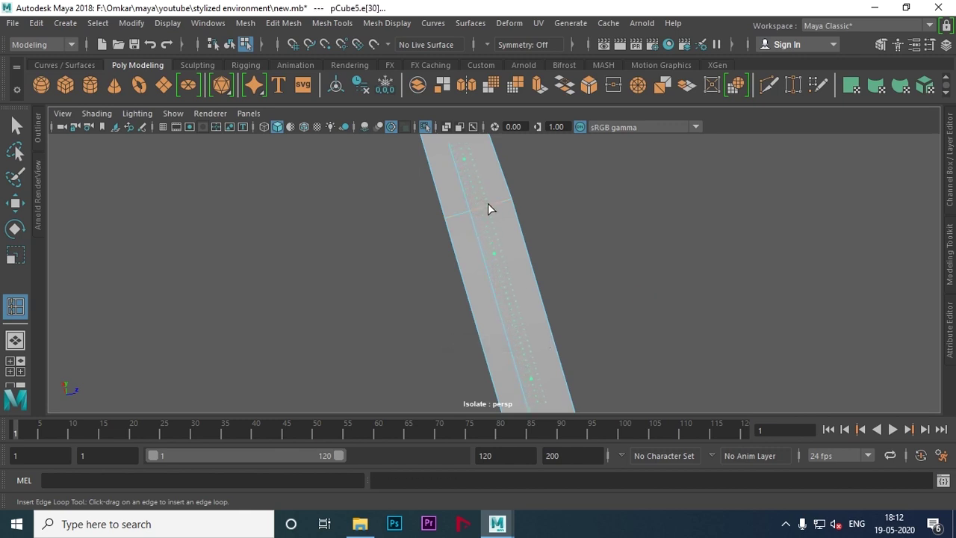
Step: Undo the trial crosswise and lengthwise edge loops and check the Insert Edge Loop settings
mouse_move(489, 204)
left_mouse_down()
mouse_move(493, 238)
mouse_move(568, 239)
left_mouse_up()
key("ctrl+z")
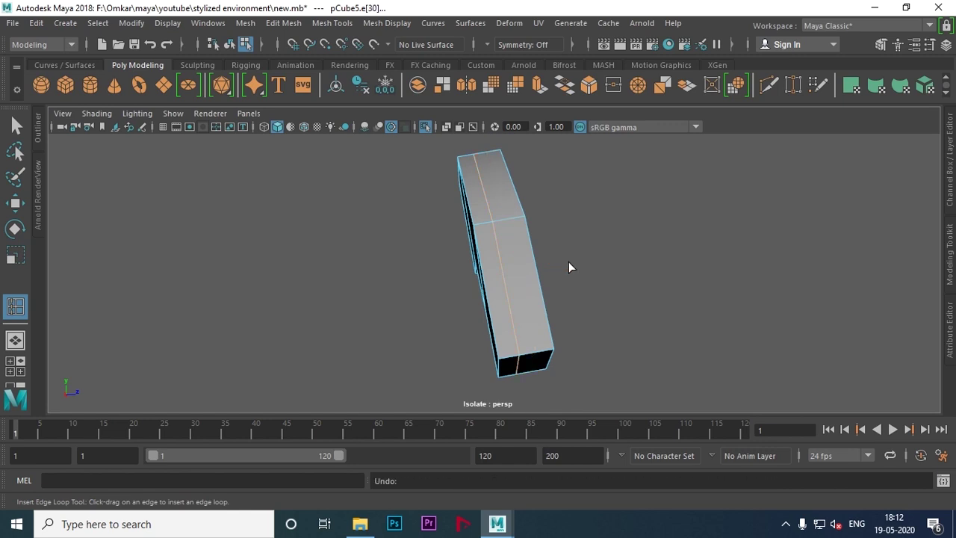
key("ctrl+z")
double_click(10, 307)
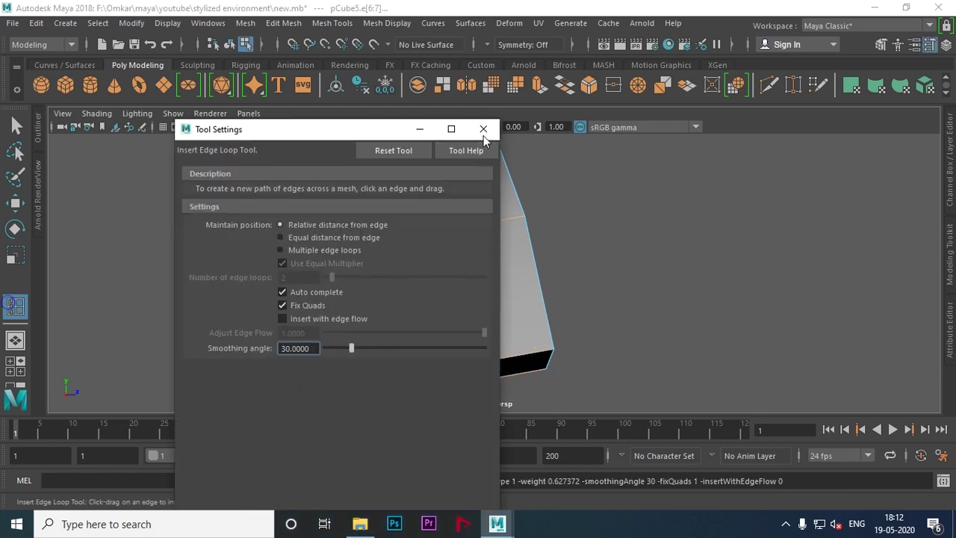
left_click(483, 128)
Step: Insert edge loops across the strip's middle, along its length, and two support loops near edges
mouse_move(482, 160)
left_mouse_down("alt")
mouse_move(647, 283)
mouse_move(570, 305)
left_mouse_up("alt")
left_click(521, 282)
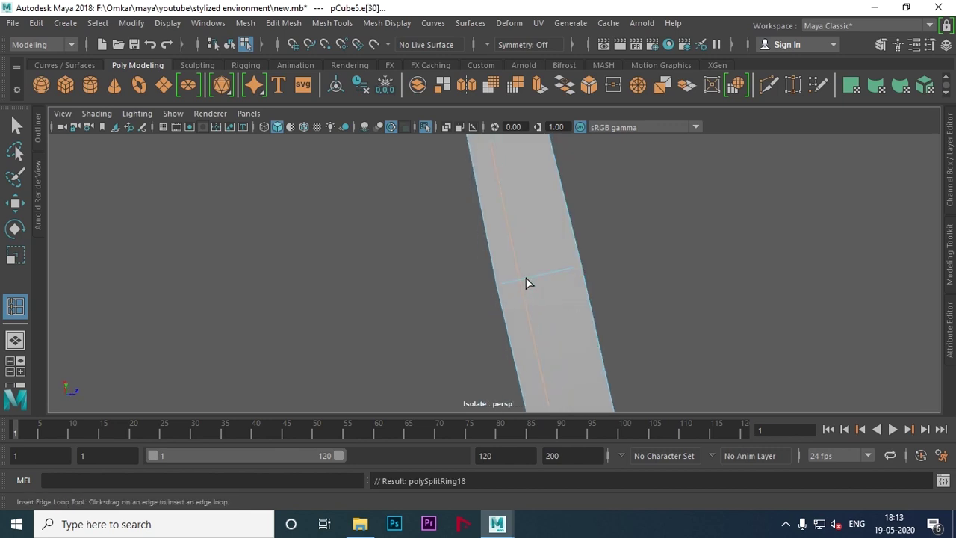
left_click(555, 271)
mouse_move(560, 275)
left_mouse_down("alt")
mouse_move(506, 242)
mouse_move(380, 277)
mouse_move(450, 279)
left_mouse_up("alt")
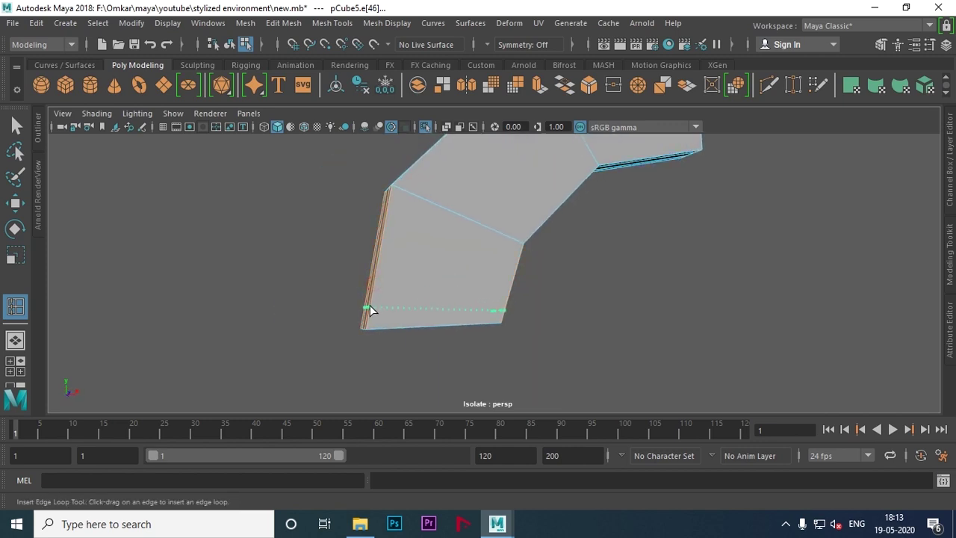
left_click(370, 305)
mouse_move(370, 305)
left_mouse_down("alt")
mouse_move(619, 267)
mouse_move(536, 285)
mouse_move(452, 262)
left_mouse_up("alt")
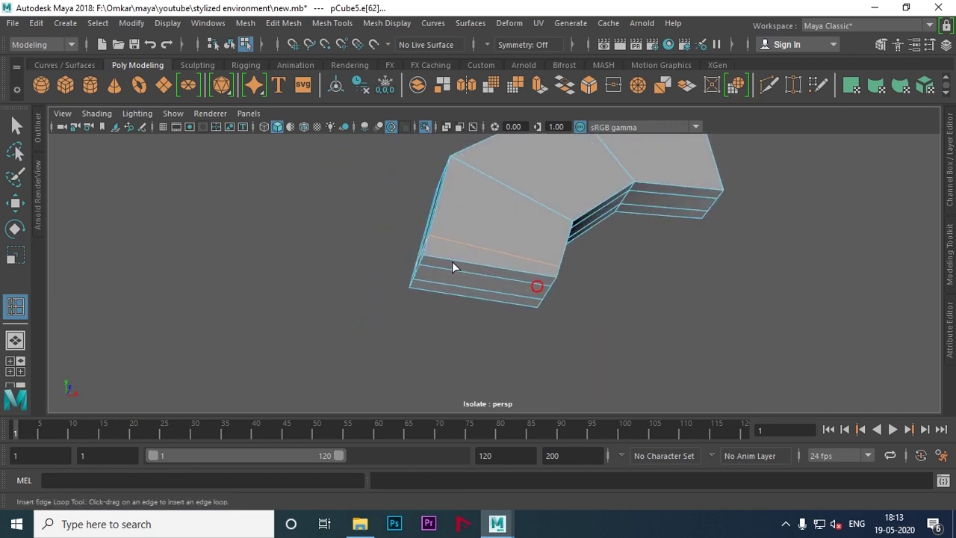
left_click(536, 273)
mouse_move(677, 273)
left_mouse_down("alt")
mouse_move(554, 314)
mouse_move(582, 292)
mouse_move(609, 212)
left_mouse_up("alt")
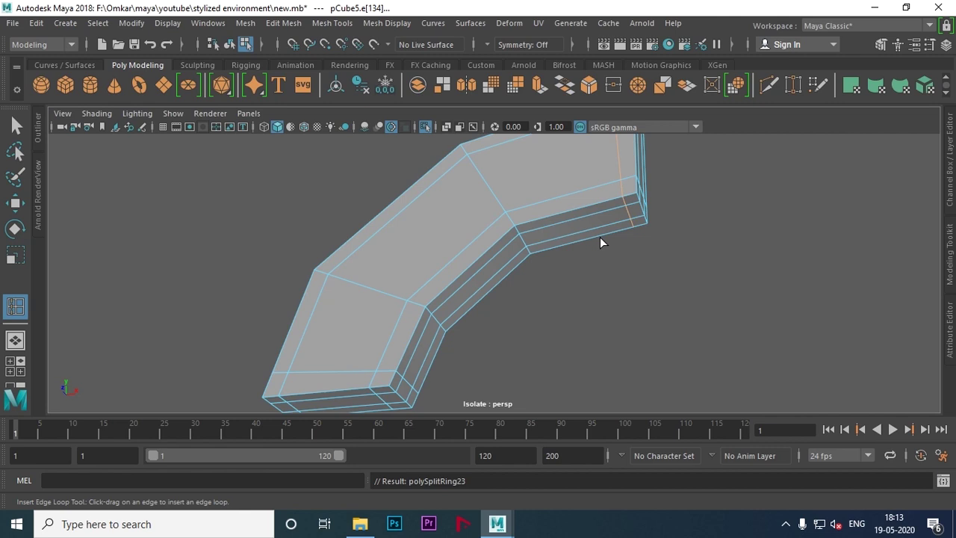
Step: Show the full wall again, then select the left arch stone and scale it slimmer to fit
key("ctrl+1")
mouse_move(567, 264)
left_mouse_down("alt")
mouse_move(572, 249)
mouse_move(580, 277)
mouse_move(542, 307)
mouse_move(503, 299)
mouse_move(529, 350)
left_mouse_up("alt")
right_click_drag(462, 223, 485, 119)
mouse_move(631, 264)
left_mouse_down("alt")
mouse_move(390, 346)
mouse_move(373, 280)
left_mouse_up("alt")
left_click(550, 274)
mouse_move(551, 273)
left_mouse_down("alt")
mouse_move(434, 282)
mouse_move(379, 274)
left_mouse_up("alt")
right_click_drag(379, 273, 527, 294, "alt")
mouse_move(527, 294)
left_mouse_down("alt")
mouse_move(477, 265)
mouse_move(471, 275)
mouse_move(536, 326)
mouse_move(532, 314)
left_mouse_up("alt")
left_click(477, 265)
key("r")
mouse_move(472, 210)
middle_mouse_down()
mouse_move(428, 207)
mouse_move(478, 216)
middle_mouse_up()
key("w")
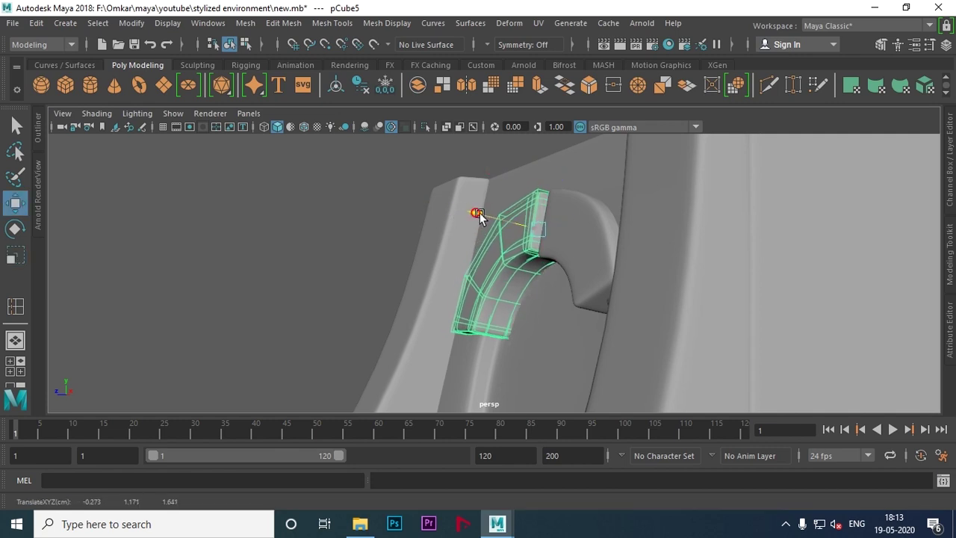
Step: Select faces on the right arch stone and slide them along X
mouse_move(478, 227)
left_mouse_down("alt")
mouse_move(341, 265)
mouse_move(456, 250)
mouse_move(572, 292)
mouse_move(463, 356)
mouse_move(641, 364)
left_mouse_up("alt")
left_click(601, 316)
mouse_move(552, 286)
left_mouse_down()
mouse_move(578, 276)
mouse_move(546, 293)
left_mouse_up()
key("r")
key("w")
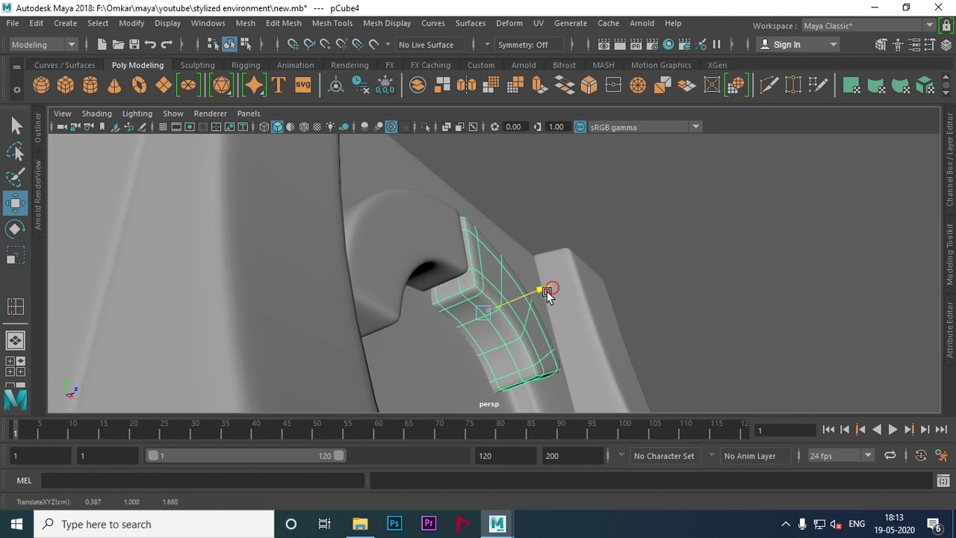
Step: Face the arch head-on, select the left arch stone, and zoom into front view
left_click(779, 256)
mouse_move(778, 256)
left_mouse_down("alt")
mouse_move(635, 303)
mouse_move(510, 283)
mouse_move(457, 323)
mouse_move(544, 284)
mouse_move(504, 277)
left_mouse_up("alt")
right_click_drag(503, 277, 452, 299, "alt")
middle_click_drag(453, 299, 450, 273, "alt")
right_click_drag(449, 273, 596, 280, "alt")
mouse_move(596, 280)
left_mouse_down("alt")
mouse_move(516, 269)
mouse_move(514, 231)
left_mouse_up("alt")
left_click(500, 219)
key("space")
key("space")
key("space")
key("space")
right_click_drag(360, 344, 491, 340, "alt")
Step: Show the stone's low-poly cage, nudge its end vertices upward, then undo the move
key("1")
right_click_drag(556, 254, 491, 148)
scroll(687, 306, "up", 3)
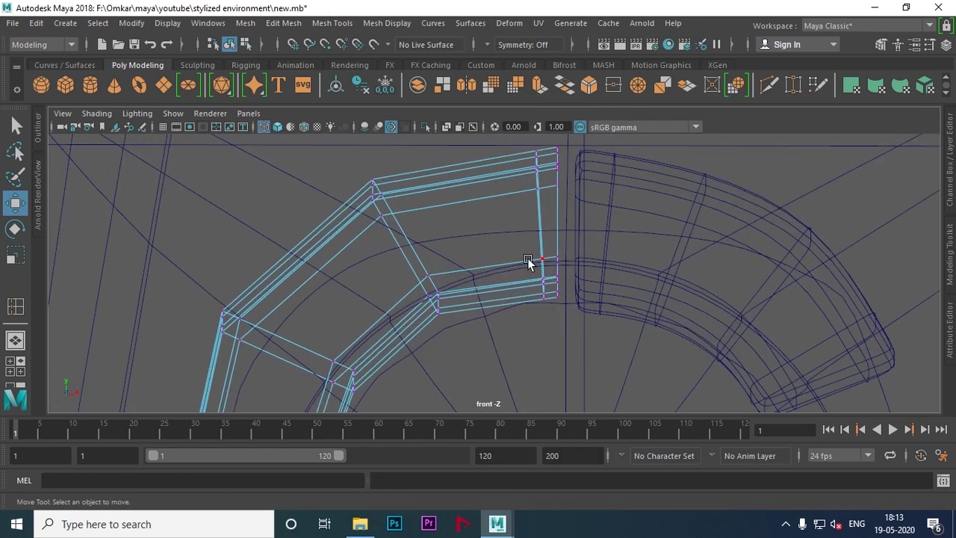
left_click_drag(511, 239, 569, 312)
left_click_drag(550, 213, 551, 222)
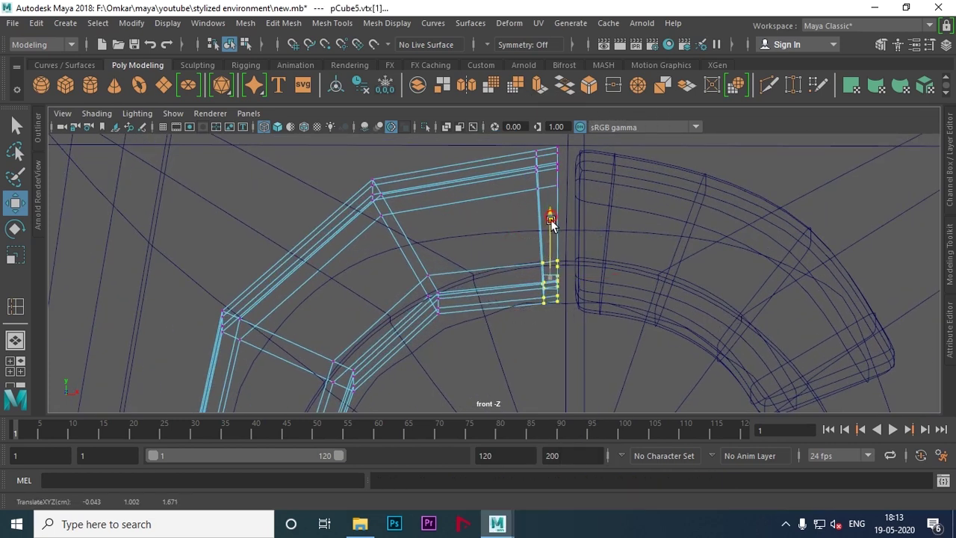
key("ctrl+z")
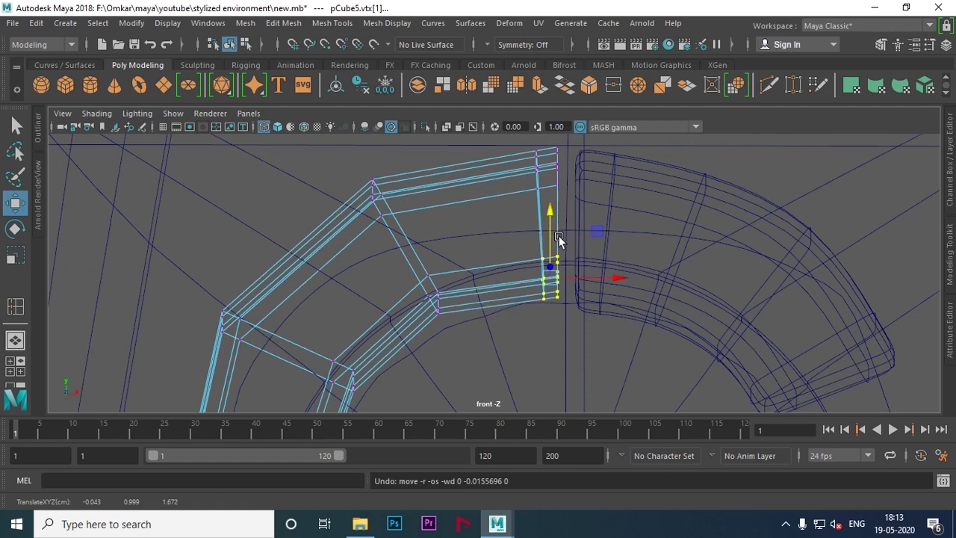
Step: Back in perspective, restore the arch stone's smooth preview and view the arch from the front
key("space")
mouse_move(562, 235)
left_mouse_down()
mouse_move(689, 170)
mouse_move(625, 264)
left_mouse_up()
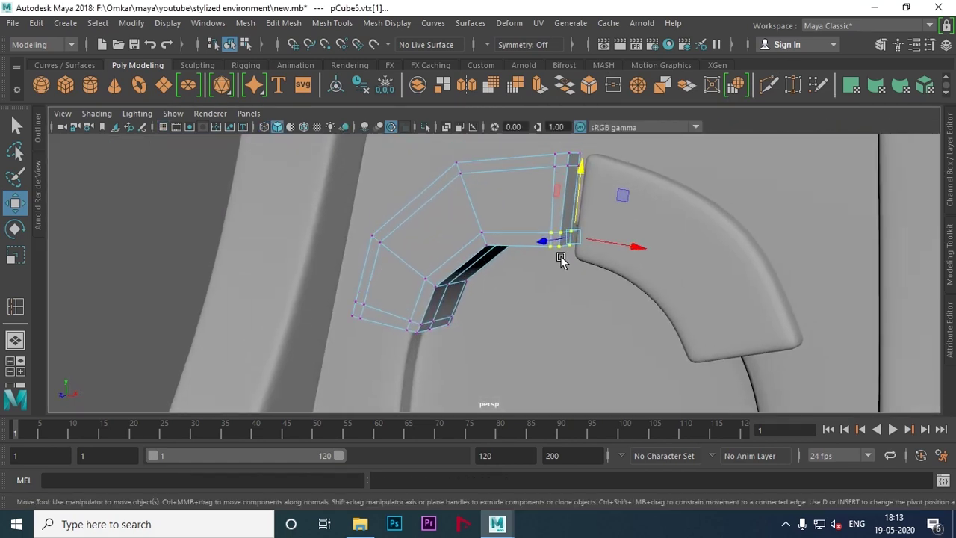
scroll(625, 264, "up", 2)
right_click_drag(414, 217, 512, 119)
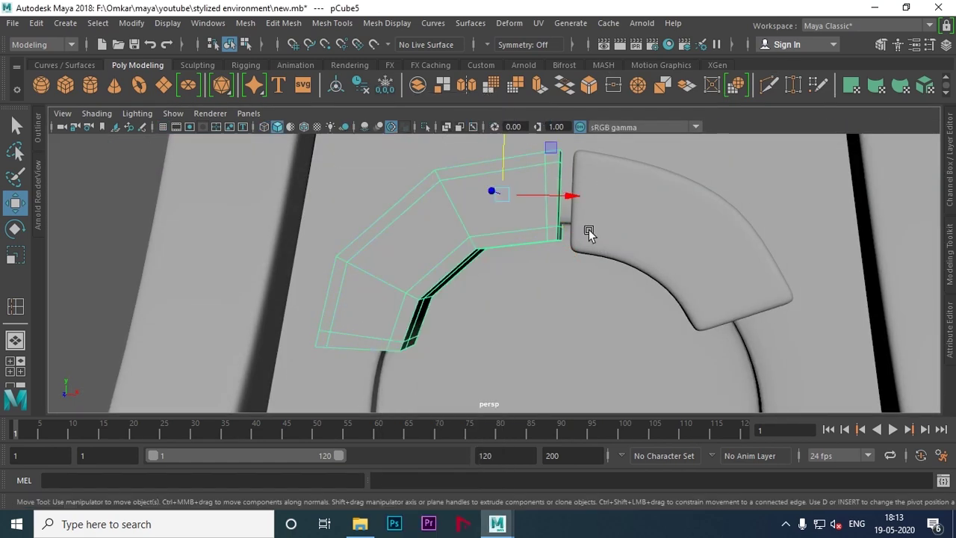
scroll(511, 268, "down", 2)
right_click_drag(415, 138, 465, 137)
scroll(309, 215, "down", 3)
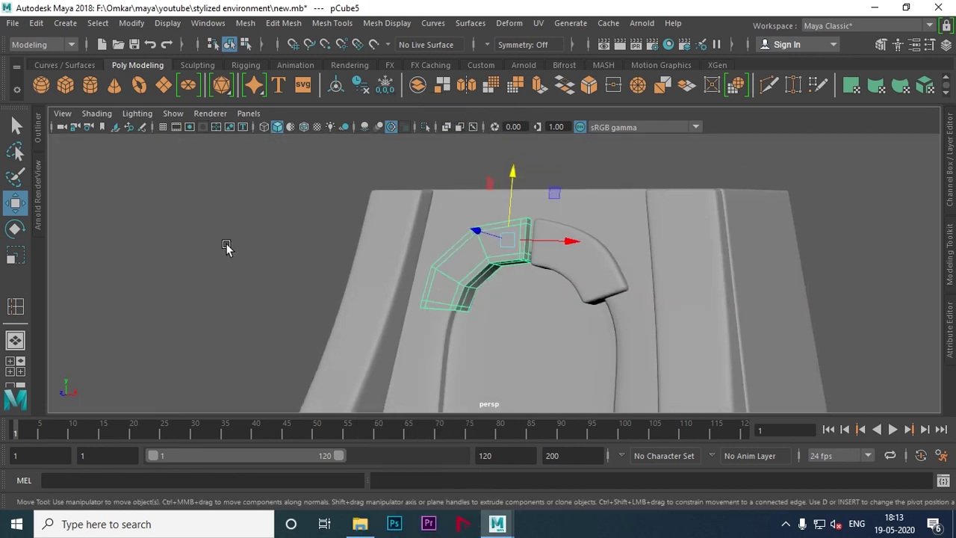
key("3")
left_click(224, 275)
mouse_move(224, 274)
left_mouse_down("alt")
mouse_move(371, 331)
mouse_move(484, 328)
mouse_move(444, 317)
mouse_move(444, 328)
left_mouse_up("alt")
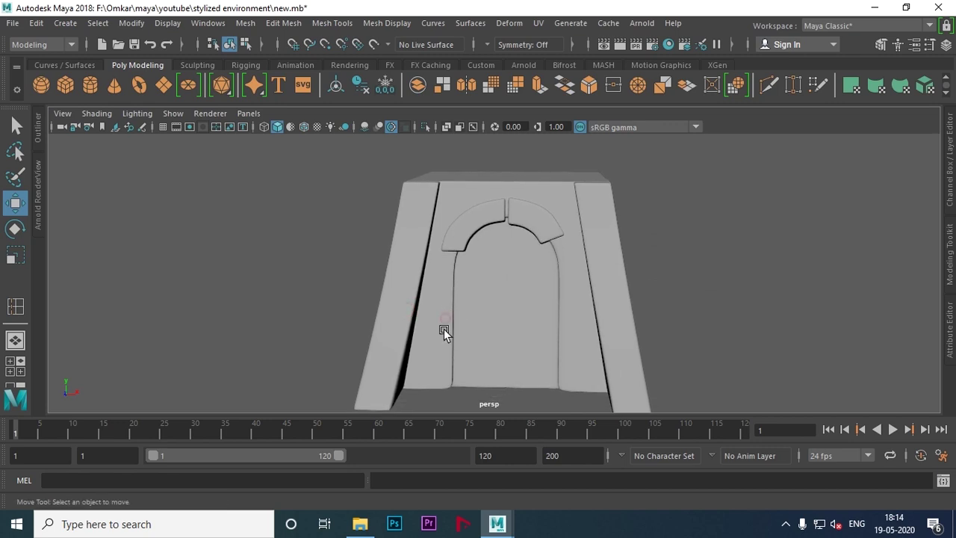
Step: Create a new polygon cube and move it right toward the arch end in front view
left_click(75, 88)
mouse_move(482, 313)
left_mouse_down("alt")
mouse_move(543, 312)
mouse_move(478, 283)
mouse_move(549, 292)
mouse_move(438, 316)
mouse_move(534, 338)
left_mouse_up("alt")
key("r")
key("space")
key("space")
key("space")
key("space")
scroll(523, 298, "down", 3)
mouse_move(565, 310)
right_mouse_down("alt")
mouse_move(601, 287)
mouse_move(538, 308)
right_mouse_up("alt")
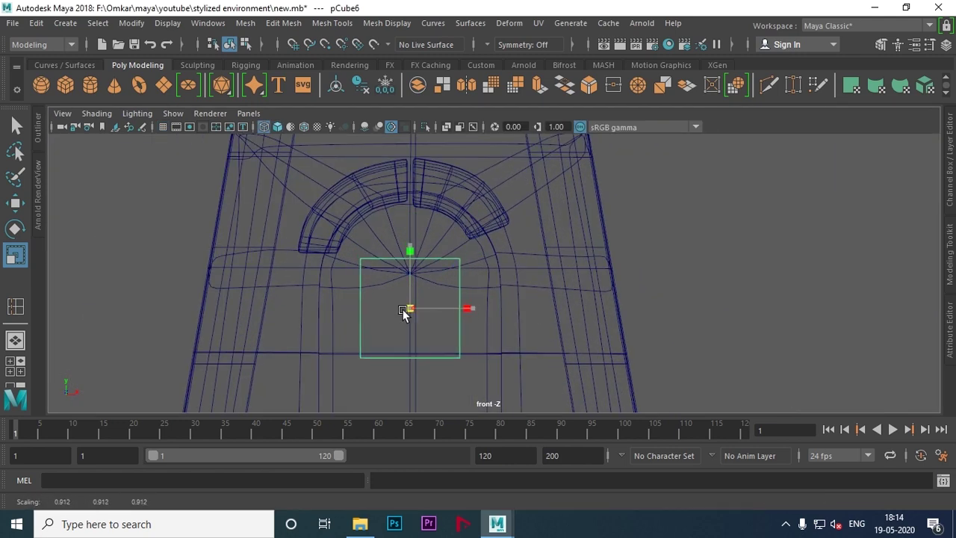
key("w")
left_click_drag(469, 307, 550, 299)
mouse_move(549, 299)
right_mouse_down("alt")
mouse_move(649, 309)
mouse_move(465, 324)
right_mouse_up("alt")
Step: Shrink the cube and raise it just under the right arch stone
key("r")
left_click_drag(482, 315, 468, 320)
mouse_move(452, 329)
right_mouse_down("alt")
mouse_move(547, 338)
mouse_move(480, 325)
right_mouse_up("alt")
key("w")
left_click_drag(481, 325, 483, 265)
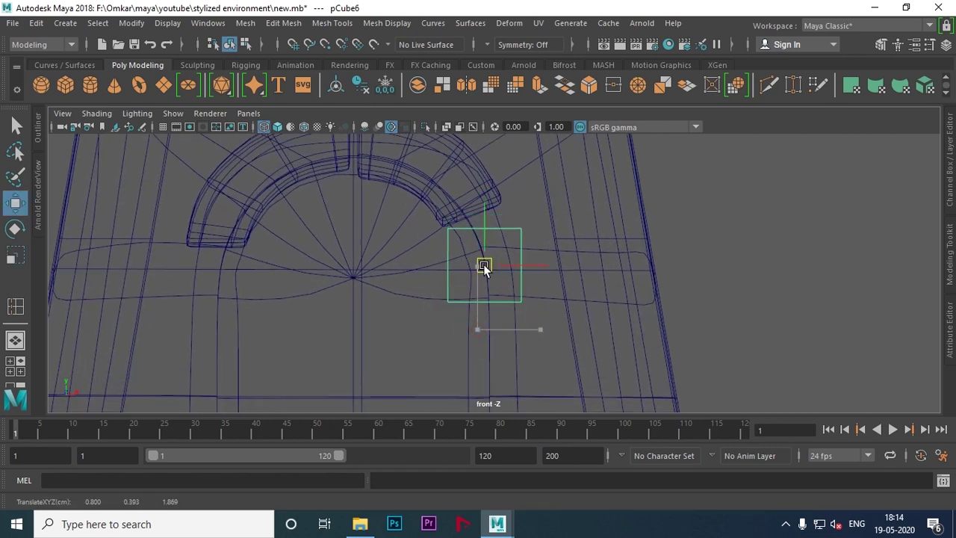
key("r")
mouse_move(486, 267)
right_mouse_down("alt")
mouse_move(619, 330)
mouse_move(505, 314)
right_mouse_up("alt")
left_click_drag(504, 313, 479, 310)
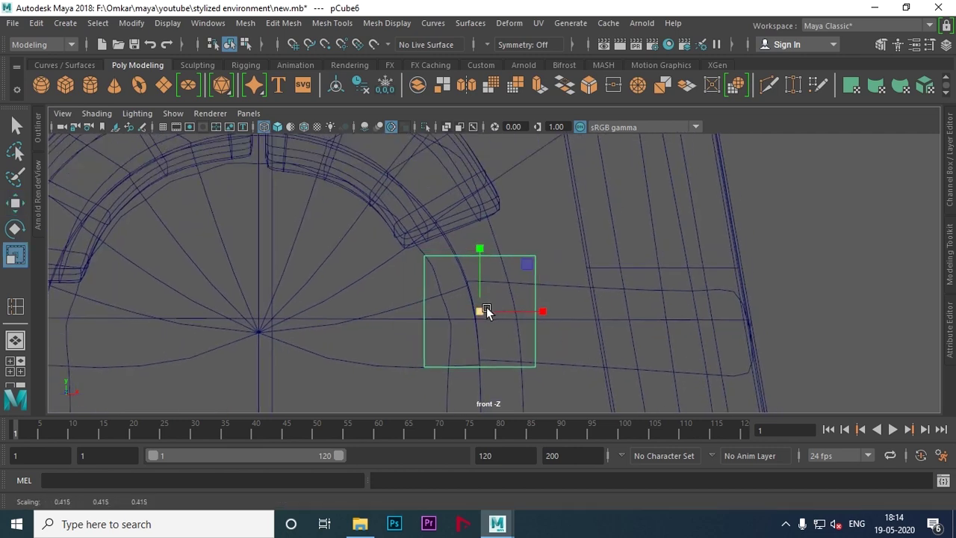
Step: Select the cube's top vertices and rotate them so the top edge follows the arch curve
right_click_drag(437, 254, 379, 146)
middle_click_drag(404, 264, 424, 290, "alt")
mouse_move(385, 277)
left_mouse_down()
mouse_move(582, 314)
mouse_move(532, 295)
left_mouse_up()
key("e")
key("w")
left_click_drag(468, 298, 453, 286)
key("r")
key("ctrl+z")
key("w")
key("e")
left_click_drag(505, 300, 487, 296)
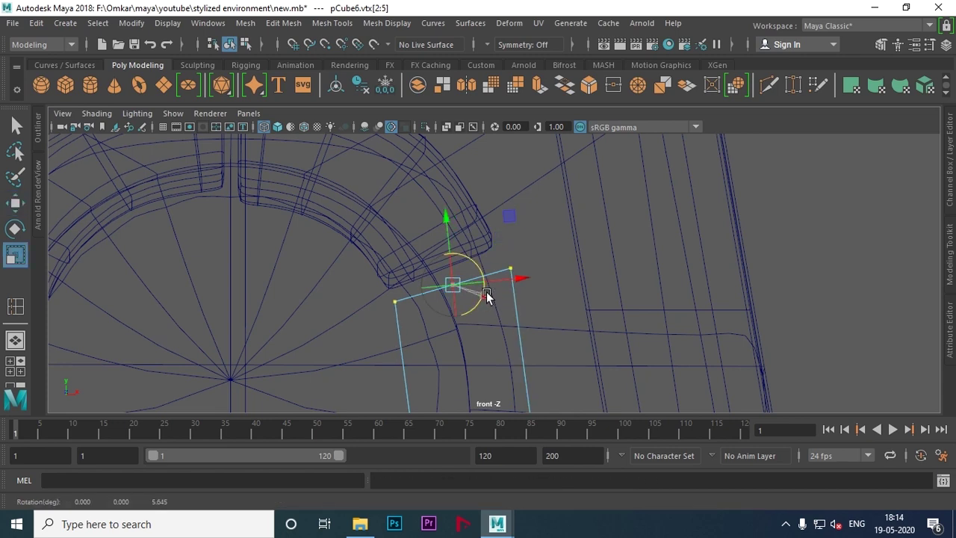
Step: Scale the block's top edge shorter so it meets the arch stone
key("r")
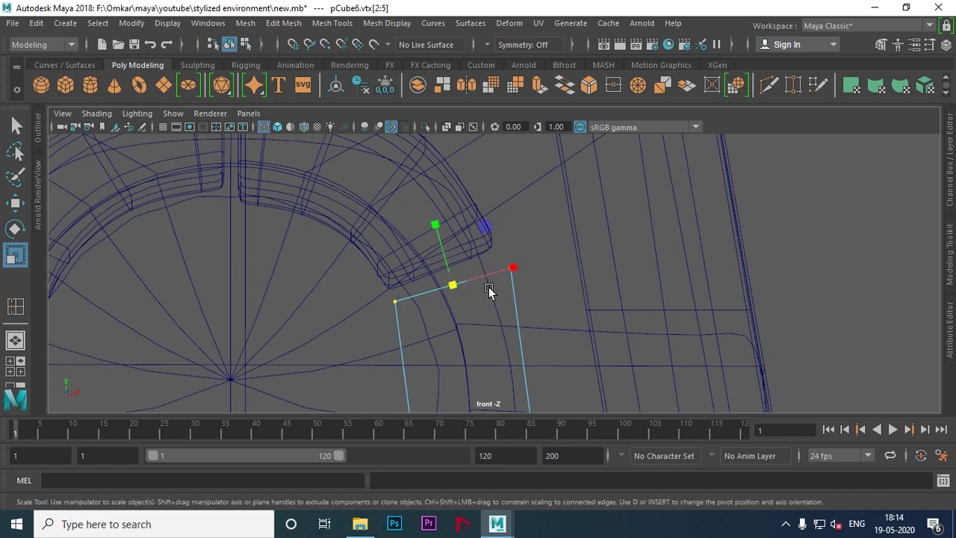
left_click_drag(517, 265, 506, 267)
key("w")
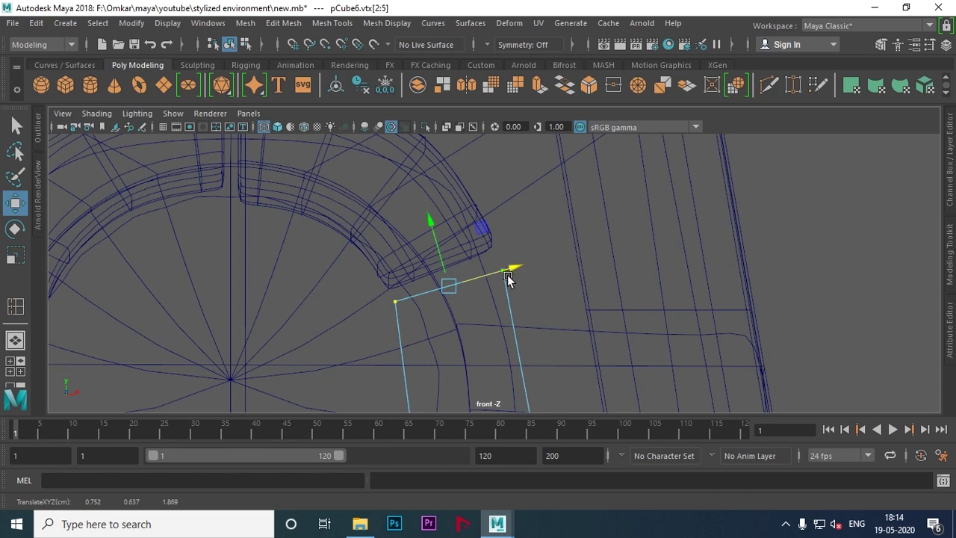
key("r")
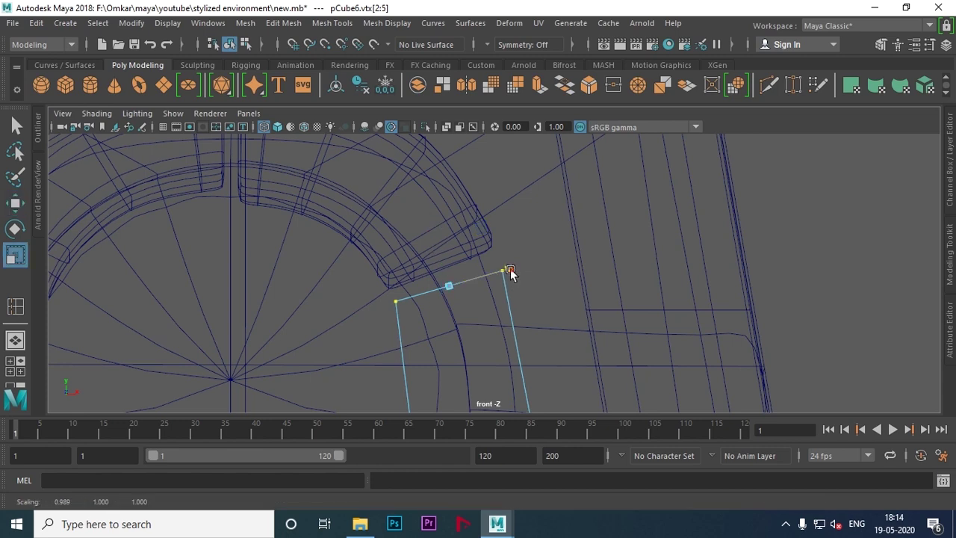
Step: Select the bottom vertices, narrow the bottom edge slightly, and return to object mode
middle_click_drag(531, 324, 529, 299, "alt")
scroll(529, 298, "down", 3)
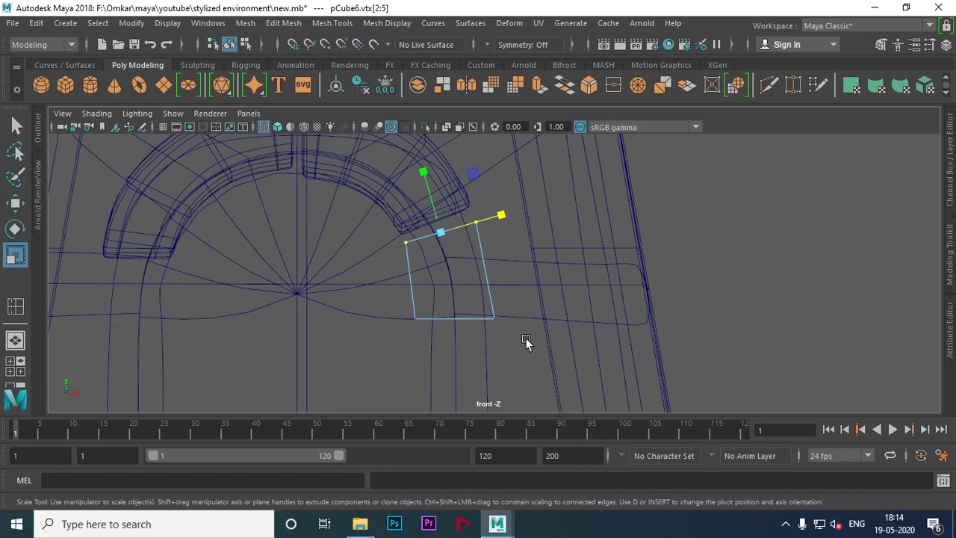
mouse_move(384, 309)
left_mouse_down()
mouse_move(510, 330)
mouse_move(493, 331)
left_mouse_up()
scroll(439, 340, "up", 3)
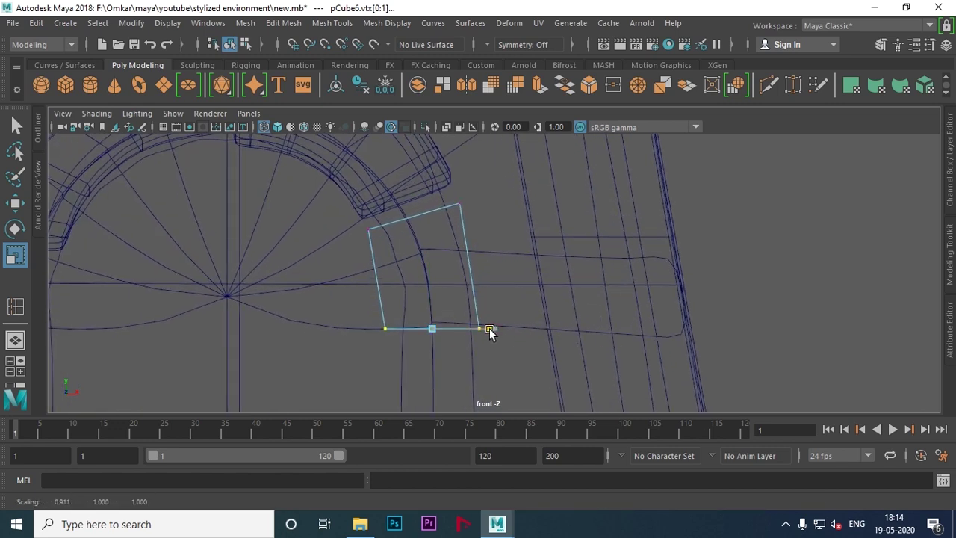
left_click_drag(491, 331, 489, 328)
right_click_drag(460, 201, 523, 120)
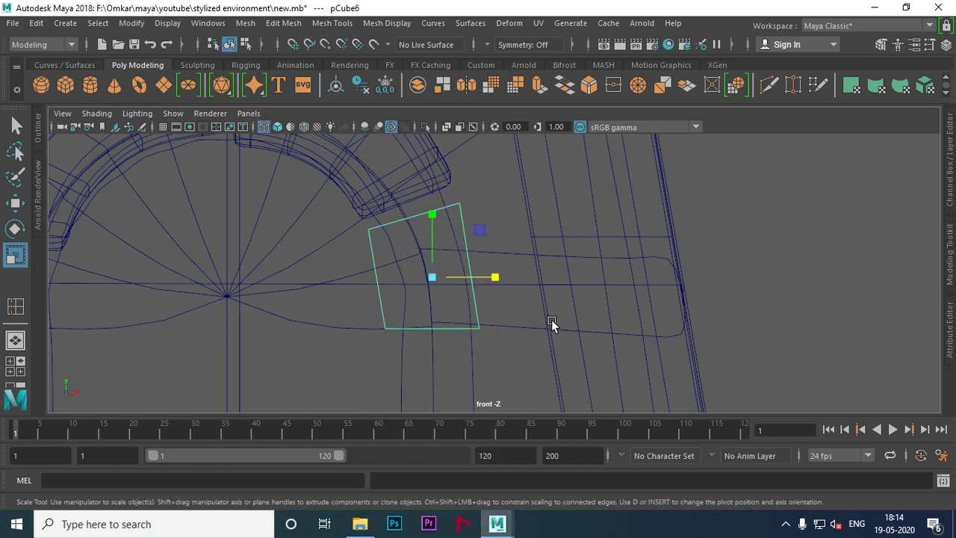
left_click(16, 308)
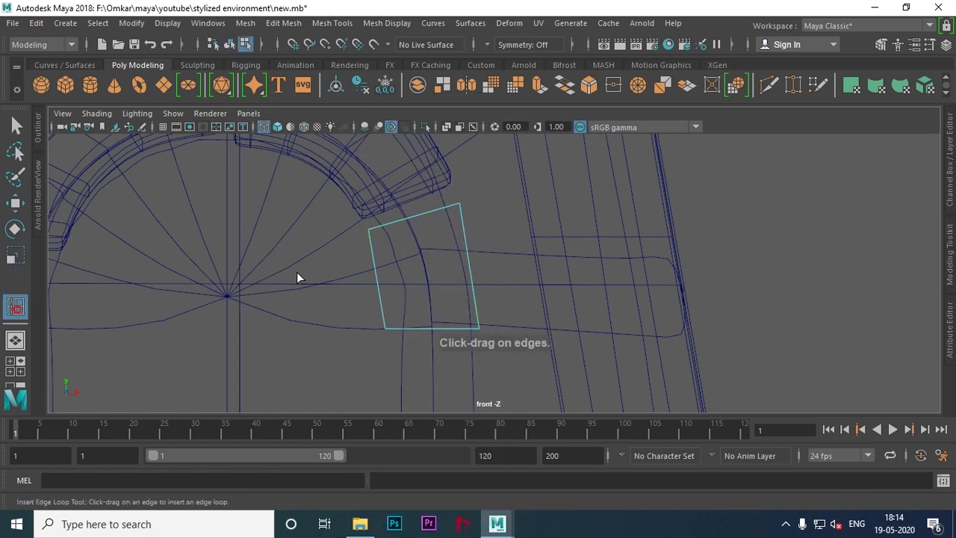
Step: Insert a middle edge loop across the block and shift its vertices right along X
left_click(373, 274)
key("w")
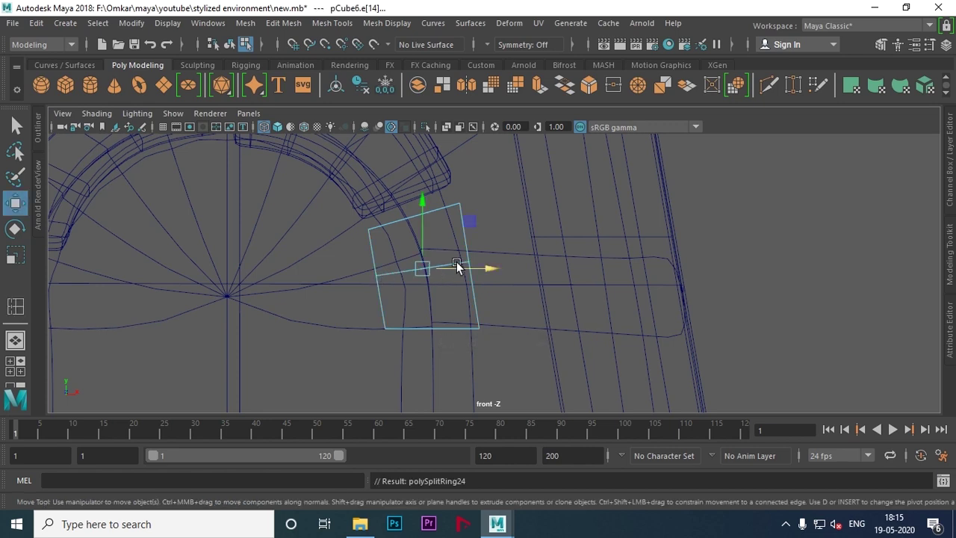
right_click_drag(448, 138, 388, 135)
mouse_move(364, 264)
left_mouse_down()
mouse_move(485, 253)
mouse_move(491, 269)
left_mouse_up()
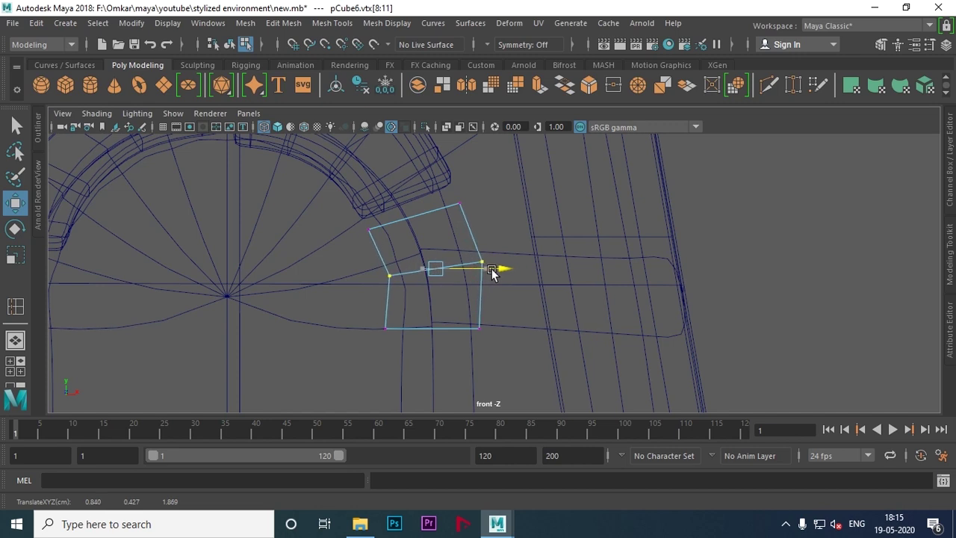
mouse_move(370, 319)
left_mouse_down()
mouse_move(501, 341)
mouse_move(490, 329)
left_mouse_up()
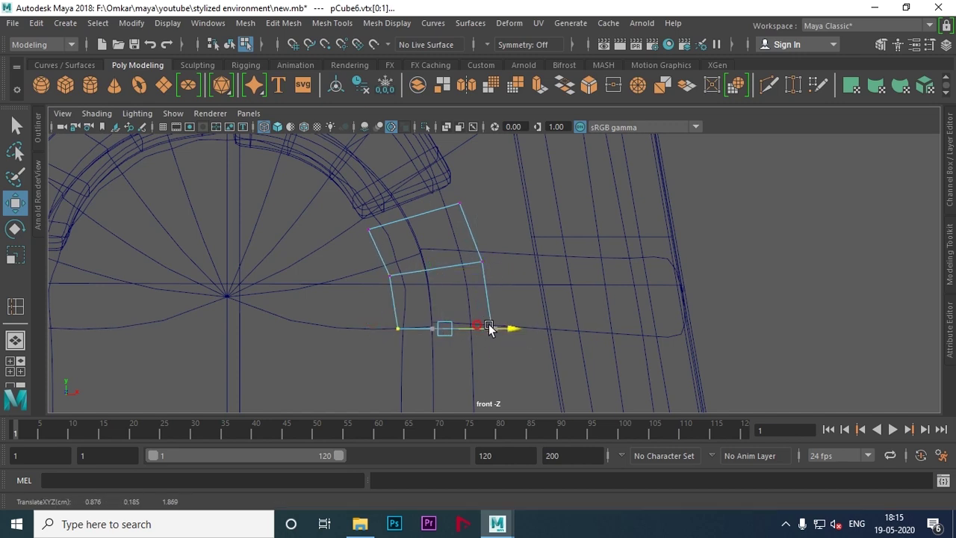
left_click_drag(375, 264, 416, 294)
left_click_drag(489, 267, 498, 271)
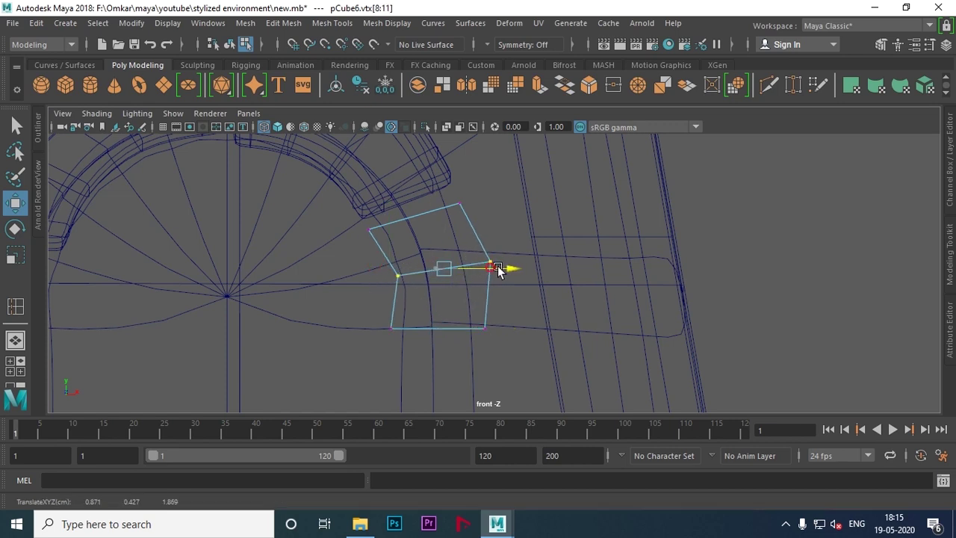
Step: Nudge the top vertices up-left and slide the bottom vertices right, then view in perspective
middle_click_drag(494, 266, 476, 315, "alt")
left_click_drag(335, 265, 371, 293)
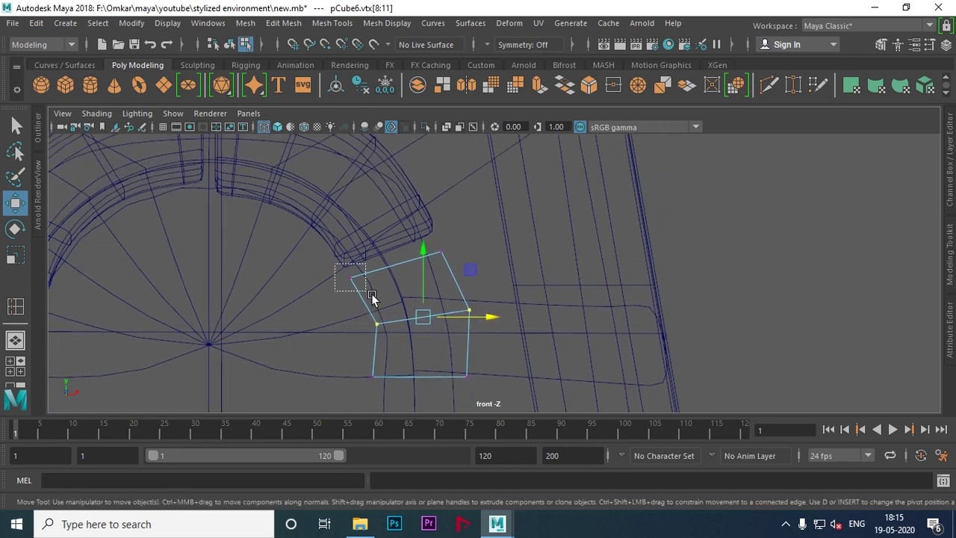
left_click_drag(404, 266, 400, 258)
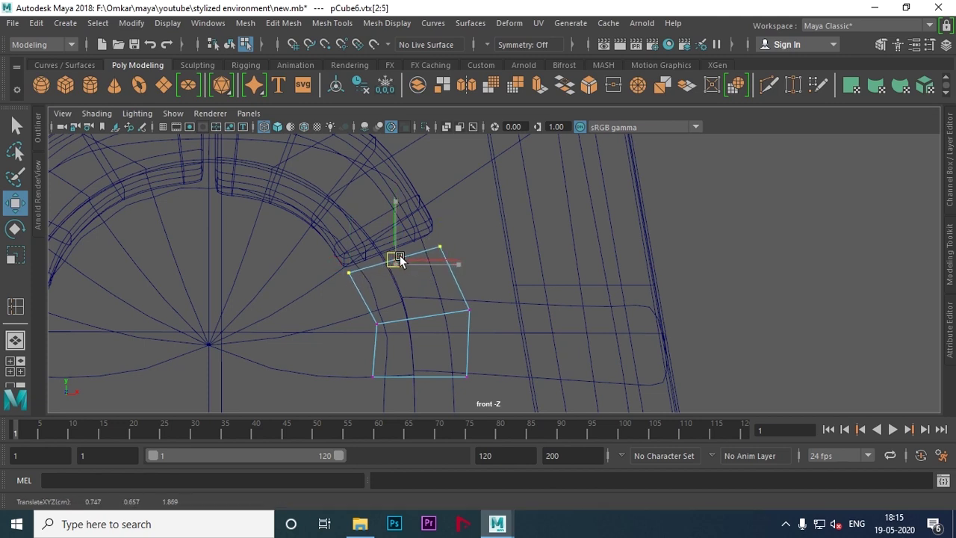
middle_click_drag(452, 352, 418, 301, "alt")
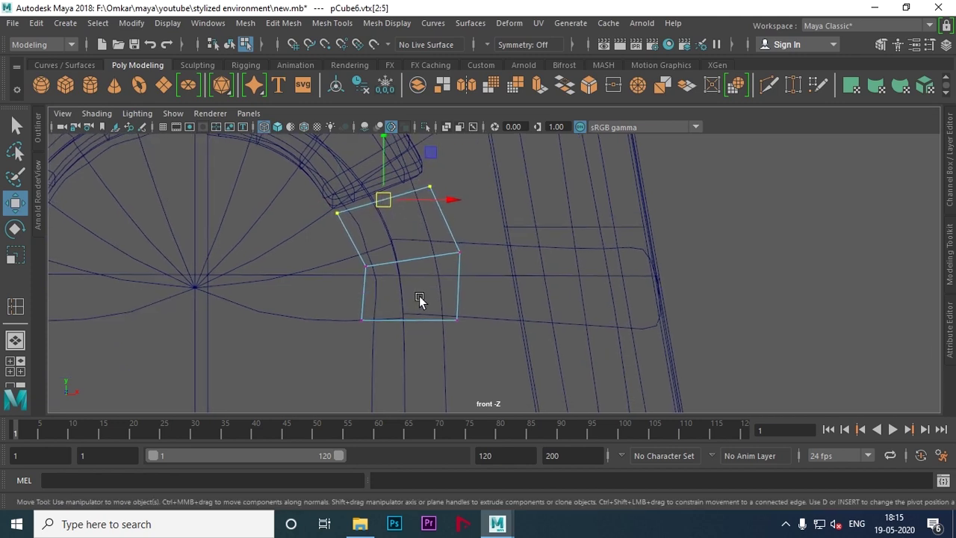
left_click_drag(488, 321, 487, 321)
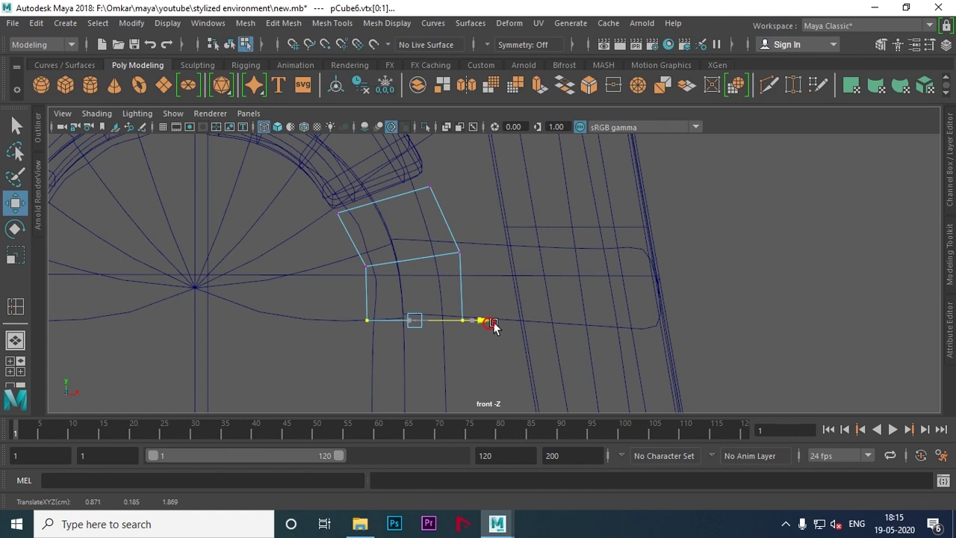
key("space")
key("space")
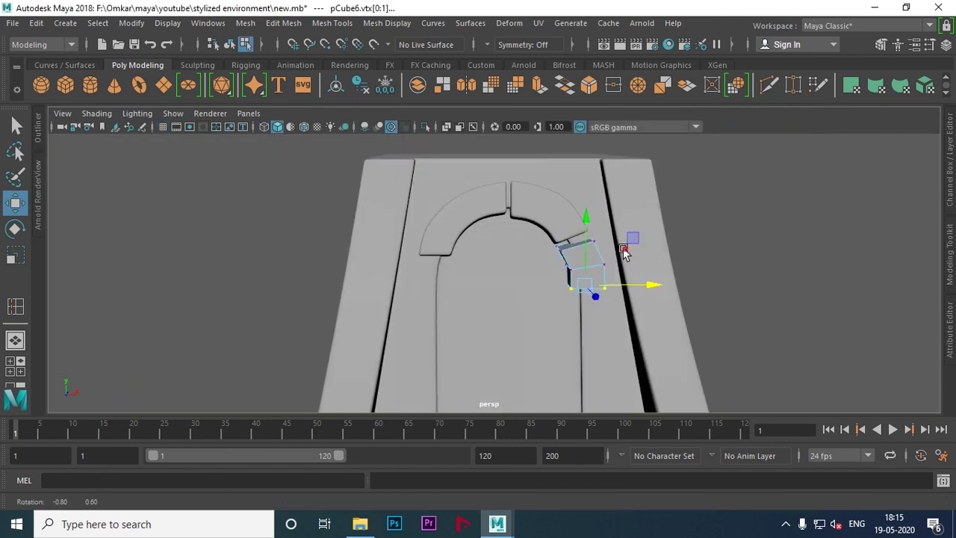
Step: Select the whole block and rotate it about -10° sideways in the side view
mouse_move(621, 243)
left_mouse_down("alt")
mouse_move(565, 267)
mouse_move(687, 324)
mouse_move(525, 300)
left_mouse_up("alt")
right_click_drag(616, 138, 682, 117)
mouse_move(751, 207)
left_mouse_down("alt")
mouse_move(465, 301)
mouse_move(499, 324)
mouse_move(475, 286)
left_mouse_up("alt")
key("r")
key("space")
key("space")
scroll(575, 277, "down", 2)
scroll(604, 276, "up", 1)
key("e")
left_click_drag(537, 302, 542, 307)
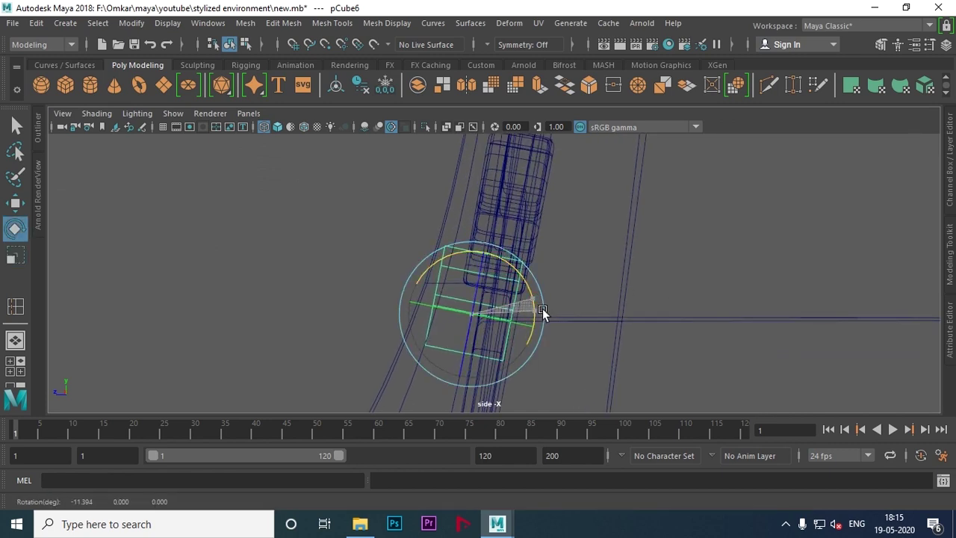
Step: Check the block's fit in perspective, then isolate it with Ctrl+1
mouse_move(542, 308)
left_mouse_down("alt")
mouse_move(649, 306)
mouse_move(634, 298)
left_mouse_up("alt")
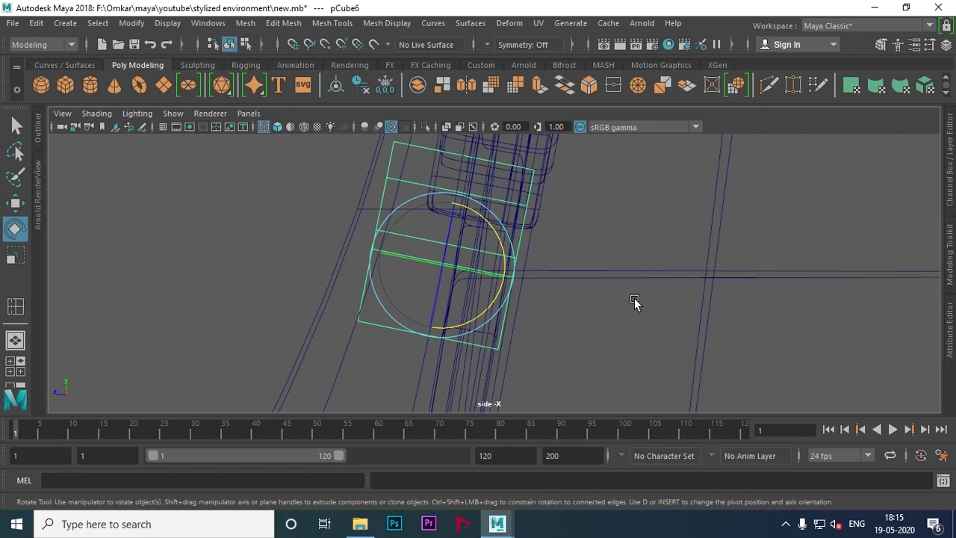
key("w")
key("space")
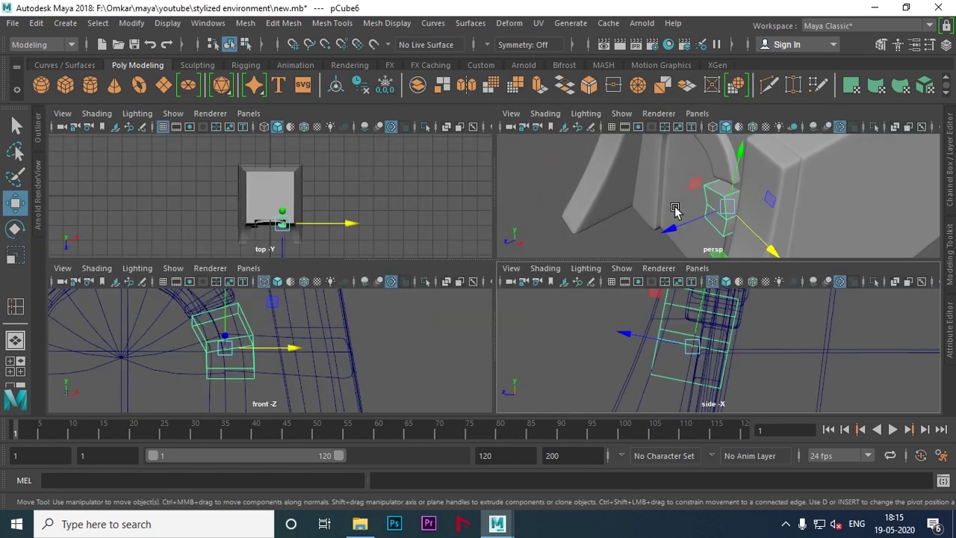
key("space")
mouse_move(579, 257)
left_mouse_down("alt")
mouse_move(495, 351)
mouse_move(485, 348)
left_mouse_up("alt")
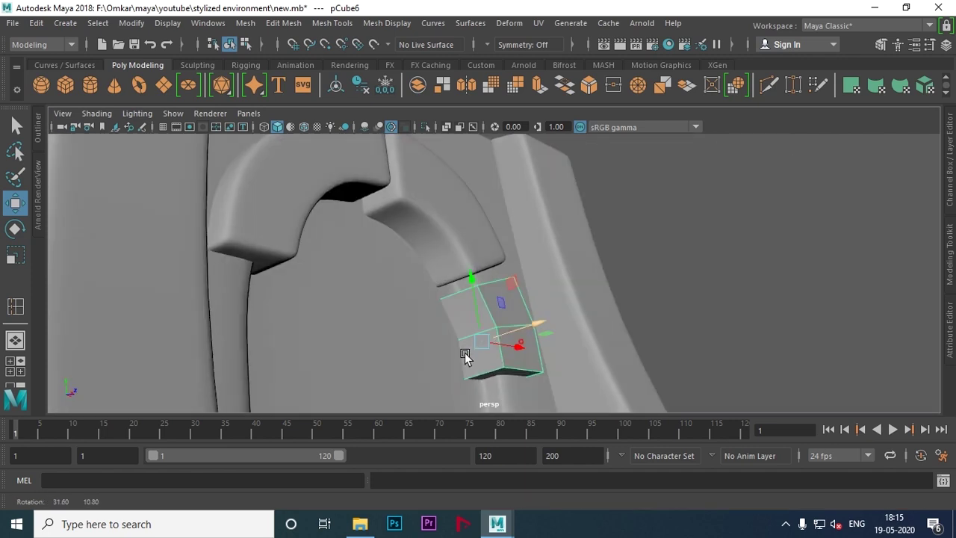
mouse_move(419, 371)
left_mouse_down("alt")
mouse_move(555, 331)
mouse_move(516, 335)
mouse_move(530, 325)
mouse_move(587, 316)
mouse_move(448, 324)
mouse_move(374, 341)
mouse_move(462, 355)
left_mouse_up("alt")
key("ctrl+1")
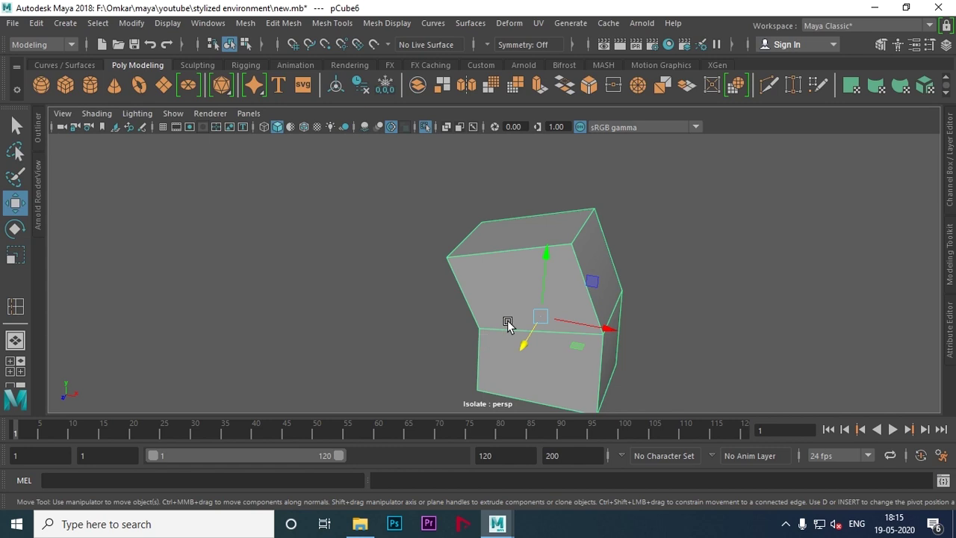
Step: Add supporting edge loops near the edges of the isolated block
mouse_move(509, 323)
left_mouse_down("alt")
mouse_move(425, 335)
mouse_move(498, 341)
mouse_move(482, 335)
mouse_move(537, 319)
left_mouse_up("alt")
right_click_drag(536, 236, 485, 248, "shift")
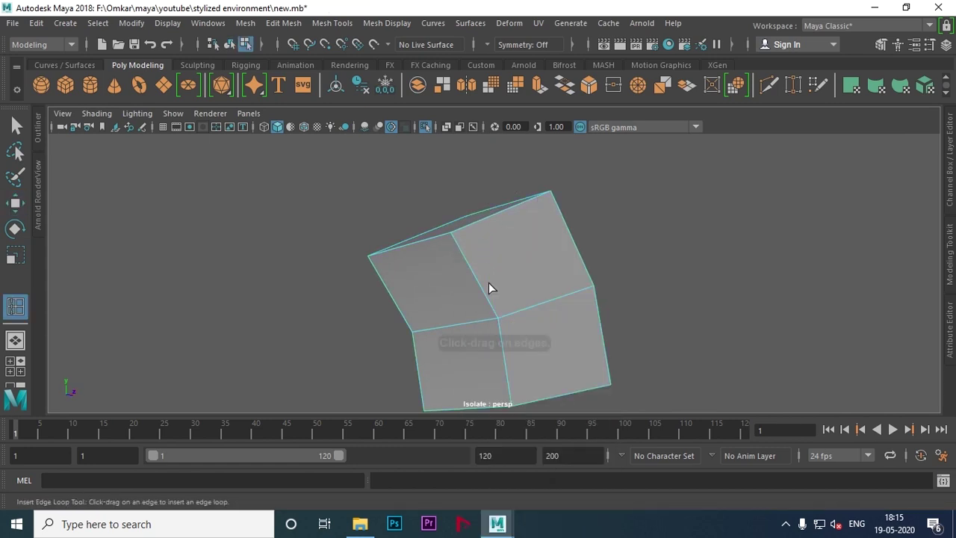
left_click(441, 271)
middle_click_drag(439, 269, 493, 253, "alt")
mouse_move(493, 252)
left_mouse_down("alt")
mouse_move(468, 296)
mouse_move(549, 295)
mouse_move(478, 297)
mouse_move(543, 254)
mouse_move(540, 306)
mouse_move(465, 220)
left_mouse_up("alt")
left_click(481, 327)
left_click(545, 278)
left_click(532, 252)
left_click(579, 244)
mouse_move(578, 245)
left_mouse_down("alt")
mouse_move(565, 288)
mouse_move(520, 309)
mouse_move(354, 352)
mouse_move(311, 344)
left_mouse_up("alt")
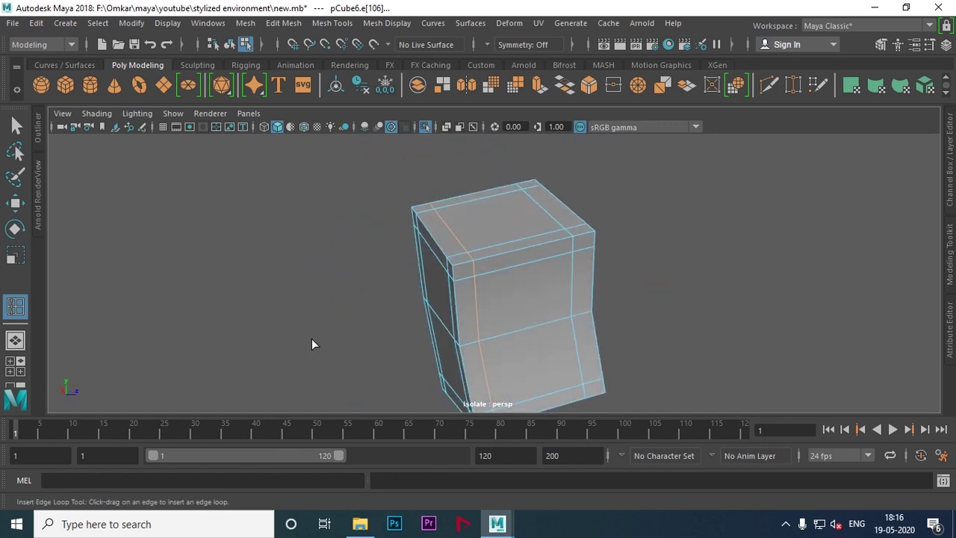
Step: Turn on smooth preview, exit isolation, and nudge the block up slightly under the arch
key("3")
key("w")
right_click_drag(482, 140, 551, 117)
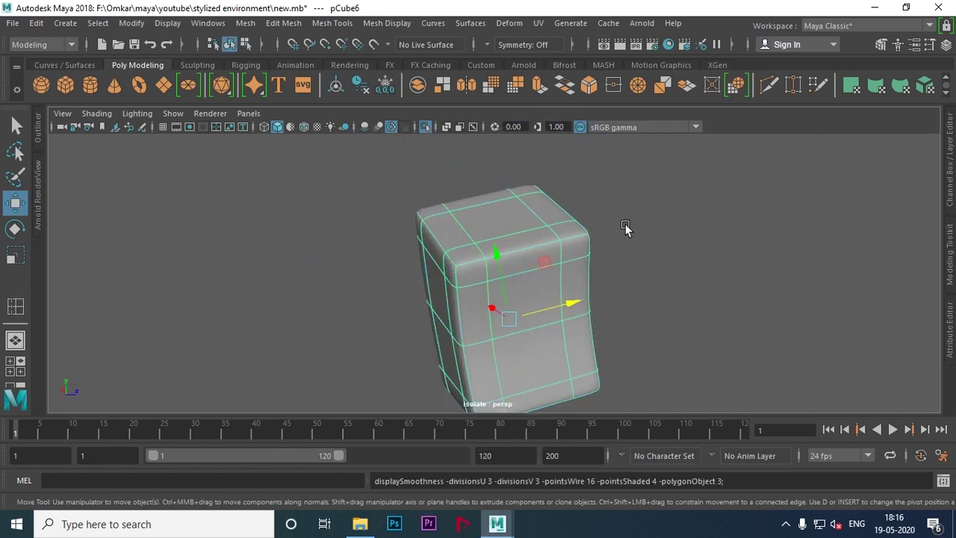
key("ctrl+1")
mouse_move(613, 247)
left_mouse_down("alt")
mouse_move(411, 276)
mouse_move(372, 236)
mouse_move(444, 256)
mouse_move(408, 292)
mouse_move(471, 292)
mouse_move(454, 307)
mouse_move(500, 300)
left_mouse_up("alt")
scroll(422, 282, "down", 3)
left_click_drag(501, 229, 504, 221)
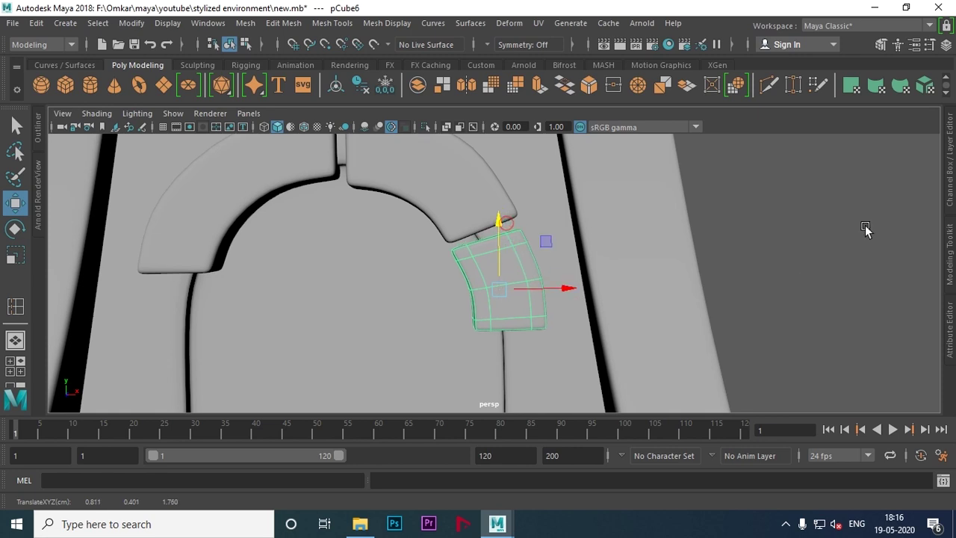
Step: Deselect the block, frame the whole arch wall, and create a new cube pCube7
left_click(864, 229)
scroll(545, 236, "down", 5)
mouse_move(544, 235)
left_mouse_down("alt")
mouse_move(441, 271)
mouse_move(539, 263)
mouse_move(517, 257)
mouse_move(540, 251)
mouse_move(510, 239)
mouse_move(417, 259)
mouse_move(475, 272)
mouse_move(448, 291)
mouse_move(428, 284)
mouse_move(468, 284)
left_mouse_up("alt")
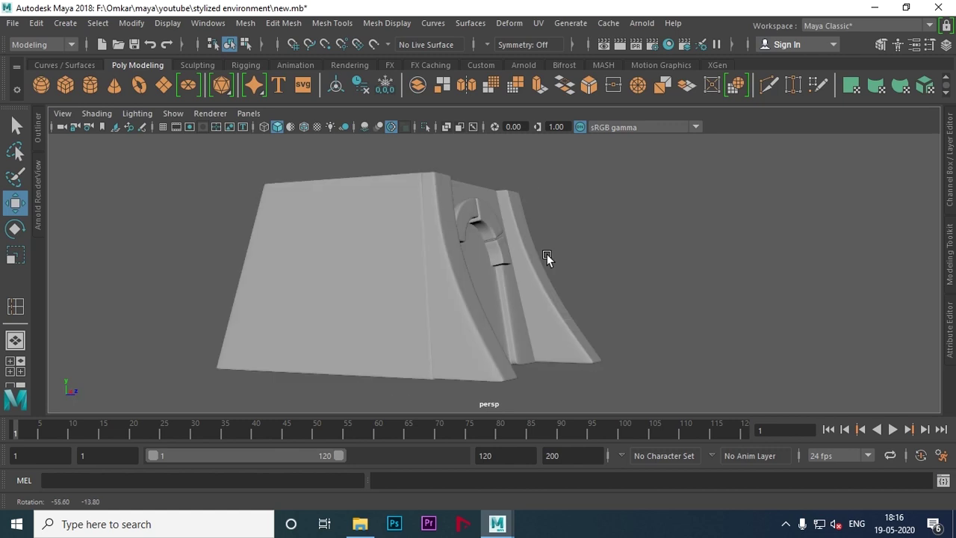
mouse_move(468, 284)
right_mouse_down("alt")
mouse_move(441, 314)
mouse_move(515, 327)
right_mouse_up("alt")
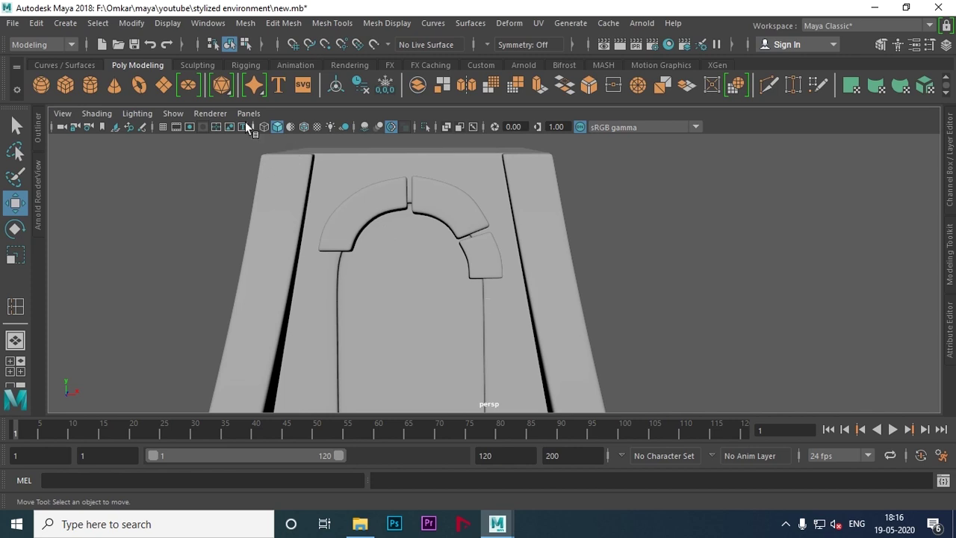
left_click(478, 292)
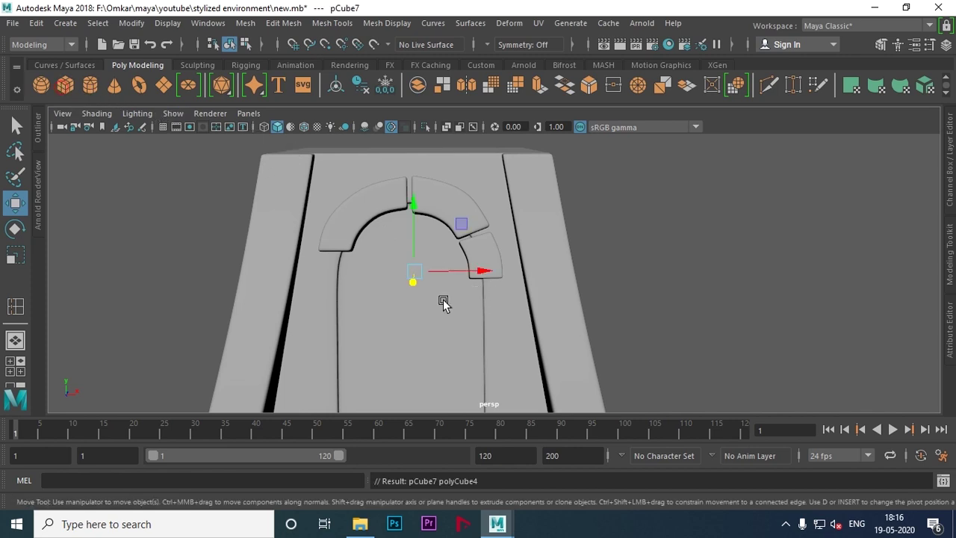
Step: Pull the new box forward, shrink it, and raise it under the arch's left end in front view
mouse_move(421, 318)
left_mouse_down("alt")
mouse_move(510, 321)
mouse_move(501, 311)
mouse_move(366, 273)
mouse_move(375, 276)
left_mouse_up("alt")
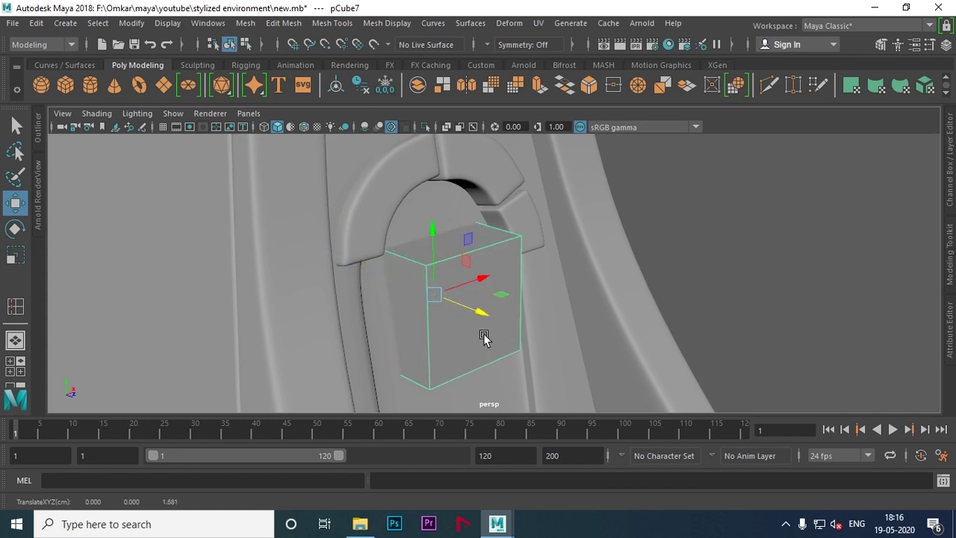
left_click_drag(441, 317, 483, 339)
key("space")
key("space")
mouse_move(369, 330)
right_mouse_down("alt")
mouse_move(611, 254)
mouse_move(413, 271)
mouse_move(586, 298)
right_mouse_up("alt")
key("r")
mouse_move(491, 322)
left_mouse_down()
mouse_move(451, 336)
mouse_move(559, 315)
mouse_move(637, 321)
mouse_move(463, 305)
mouse_move(525, 303)
left_mouse_up()
key("w")
left_click_drag(428, 264, 438, 216)
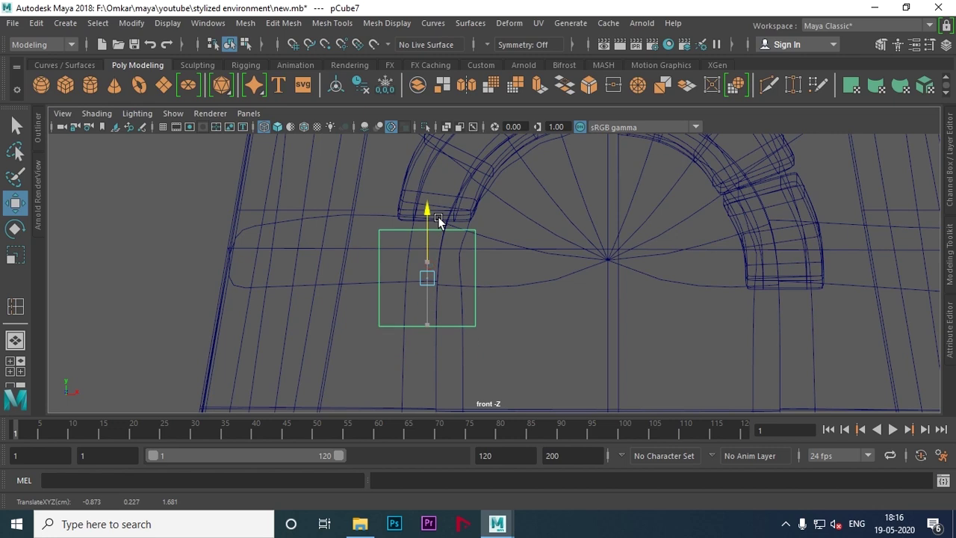
middle_click_drag(437, 217, 424, 283, "alt")
scroll(515, 306, "up", 2)
key("r")
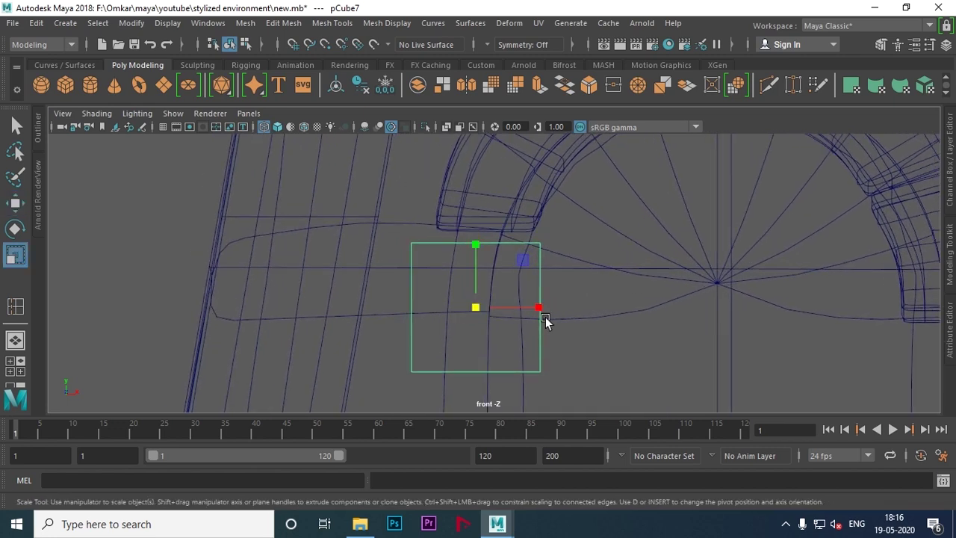
left_click_drag(477, 306, 471, 308)
Step: Scale the box to about 0.35, position it, and drag its bottom vertices down into a tall block
key("w")
left_click_drag(537, 307, 550, 310)
left_click_drag(469, 312, 469, 312)
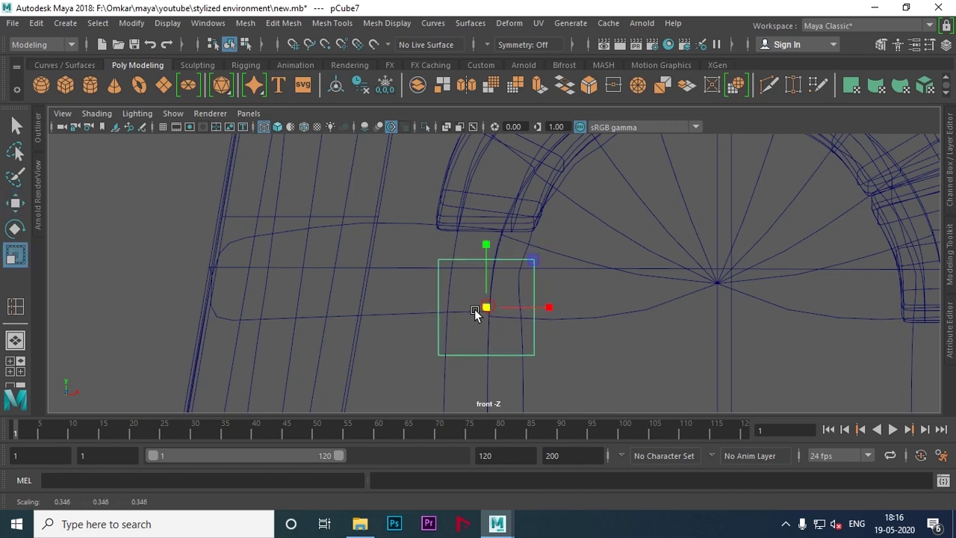
key("w")
left_click_drag(478, 256, 493, 254)
left_click_drag(560, 290, 558, 289)
left_click(481, 213)
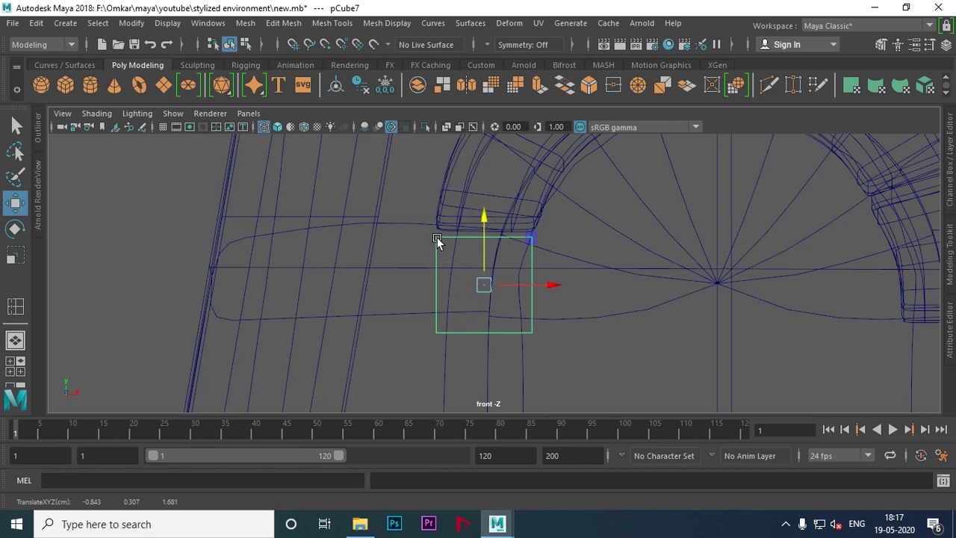
right_click_drag(438, 138, 378, 149)
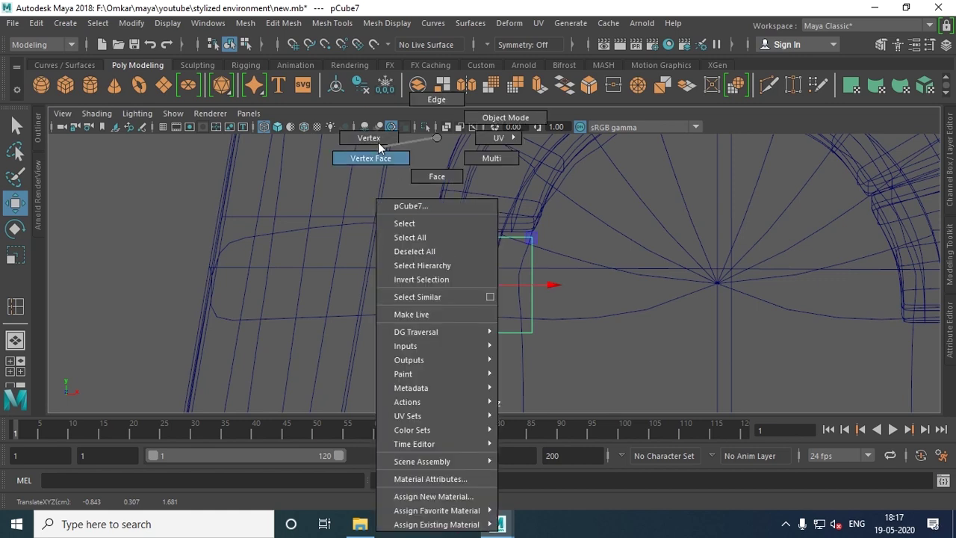
left_click_drag(526, 315, 550, 319)
left_click_drag(478, 233, 476, 318)
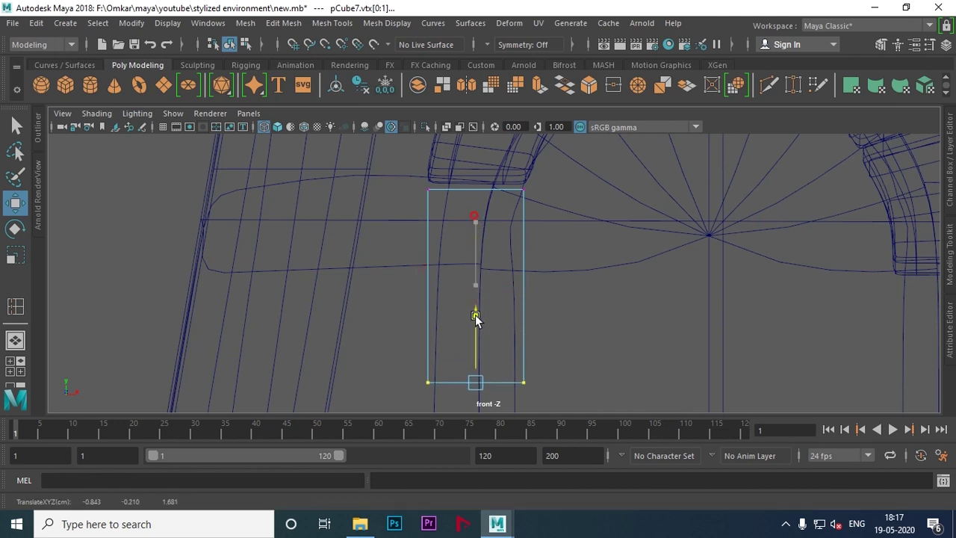
Step: Insert an edge loop across the box's middle and shift it left
mouse_move(527, 194)
right_mouse_down()
mouse_move(526, 221)
mouse_move(418, 199)
right_mouse_up()
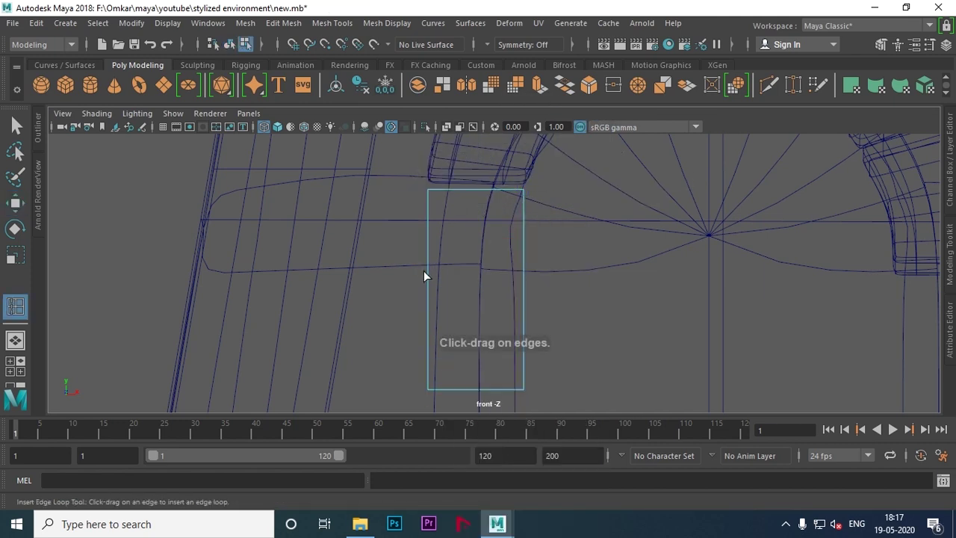
left_click(430, 280)
key("w")
left_click_drag(542, 277, 527, 278)
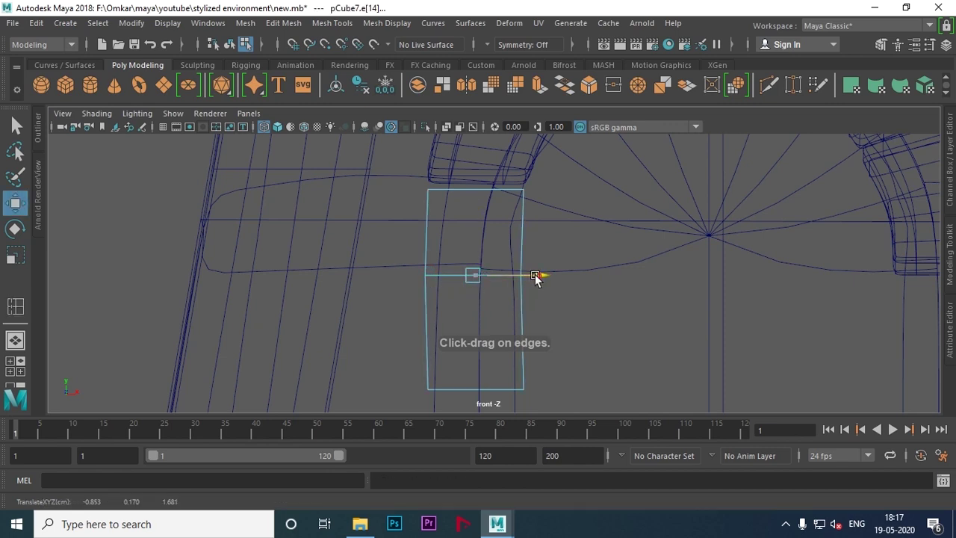
Step: Move the bottom vertices left along X, then return to object mode in perspective
middle_click_drag(542, 333, 551, 294, "alt")
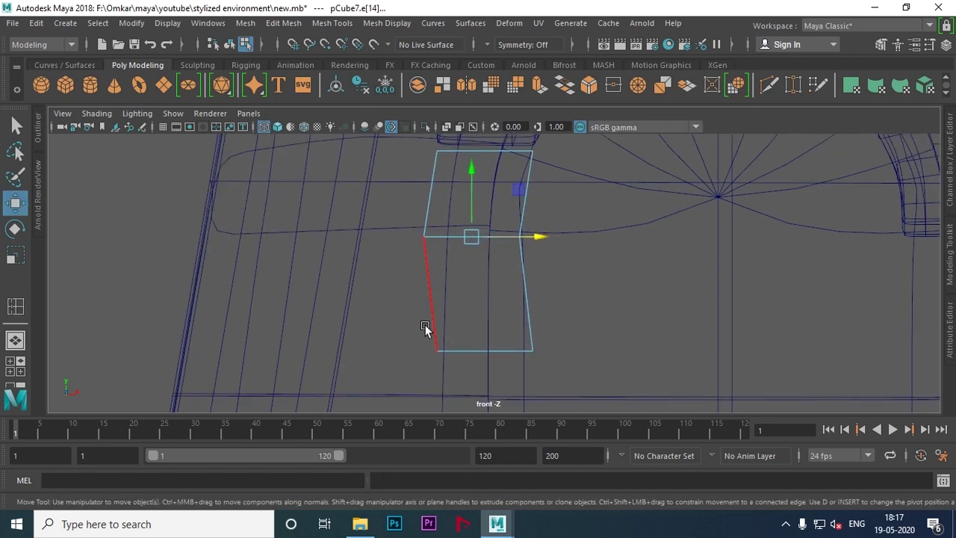
right_click_drag(438, 145, 367, 158)
mouse_move(418, 331)
left_mouse_down()
mouse_move(576, 359)
mouse_move(551, 354)
left_mouse_up()
mouse_move(552, 290)
middle_mouse_down("alt")
mouse_move(550, 339)
mouse_move(546, 326)
middle_mouse_up("alt")
key("space")
key("space")
mouse_move(550, 239)
left_mouse_down("alt")
mouse_move(533, 256)
mouse_move(384, 231)
left_mouse_up("alt")
right_click_drag(381, 136, 444, 118)
mouse_move(482, 246)
left_mouse_down("alt")
mouse_move(488, 273)
mouse_move(389, 252)
mouse_move(356, 266)
mouse_move(384, 301)
left_mouse_up("alt")
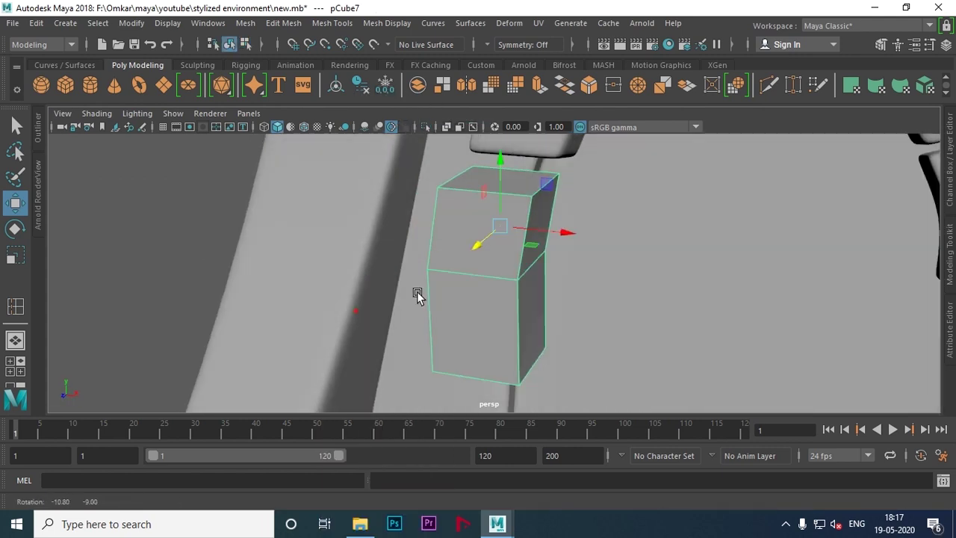
Step: Add supporting edge loops around pCube7's edges and preview it smoothed
right_click_drag(399, 288, 454, 319, "alt")
left_click_drag(454, 319, 544, 320, "alt")
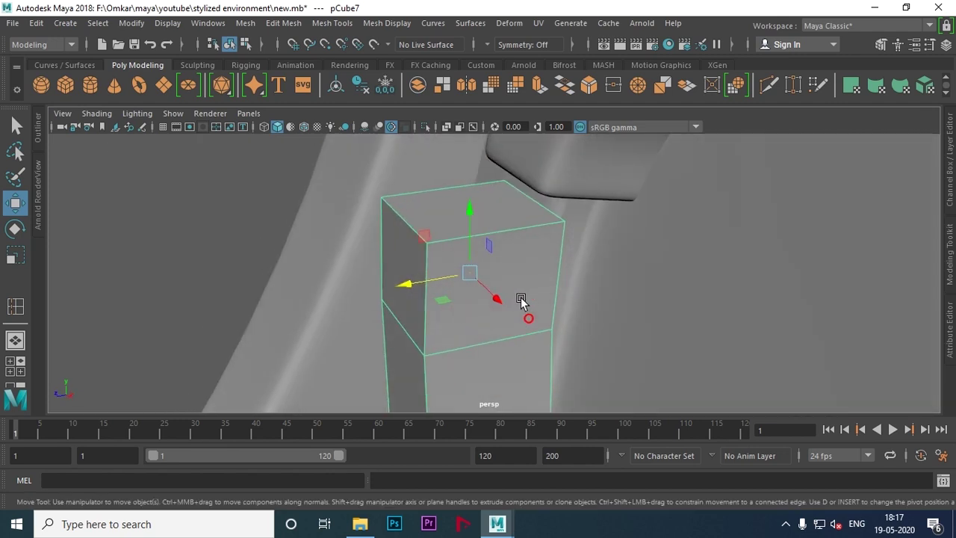
right_click_drag(506, 237, 414, 197, "shift")
left_click_drag(426, 202, 436, 275, "alt")
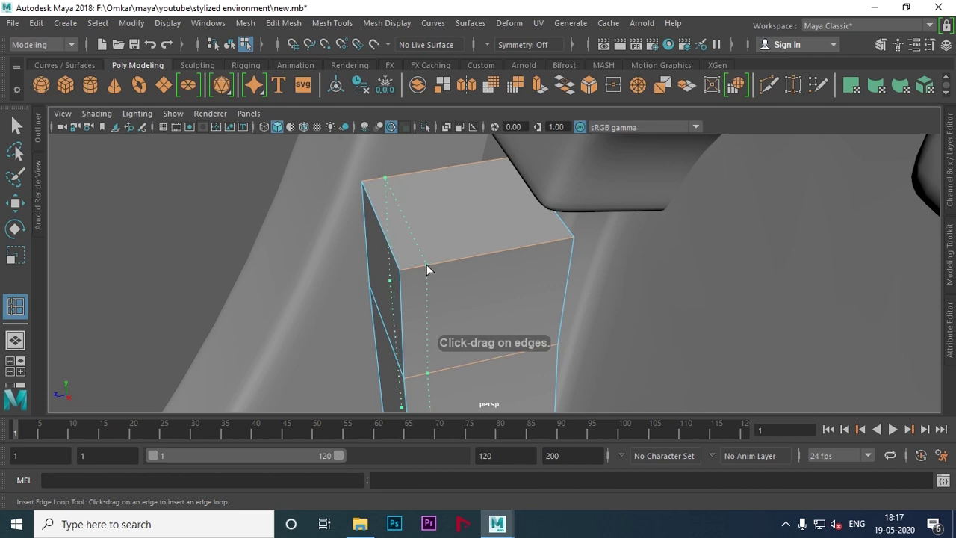
left_click(426, 265)
mouse_move(471, 294)
left_mouse_down("alt")
mouse_move(491, 260)
mouse_move(449, 260)
left_mouse_up("alt")
left_click(487, 229)
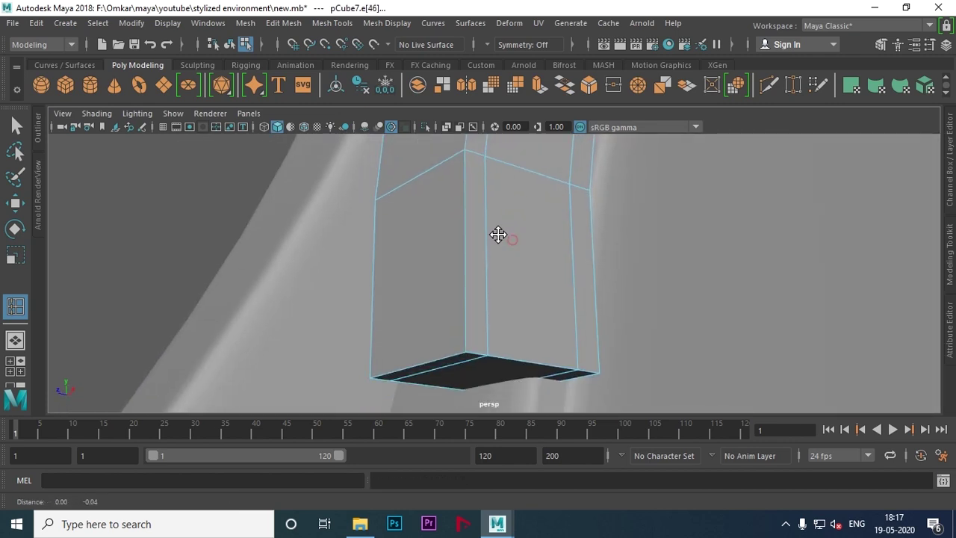
left_click(459, 271)
left_click_drag(545, 307, 484, 277, "alt")
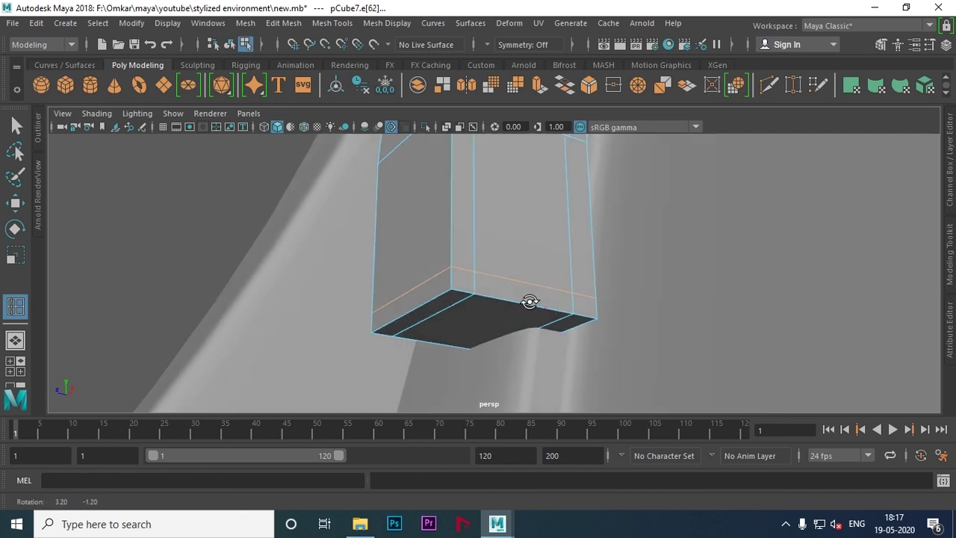
left_click_drag(413, 298, 507, 290, "alt")
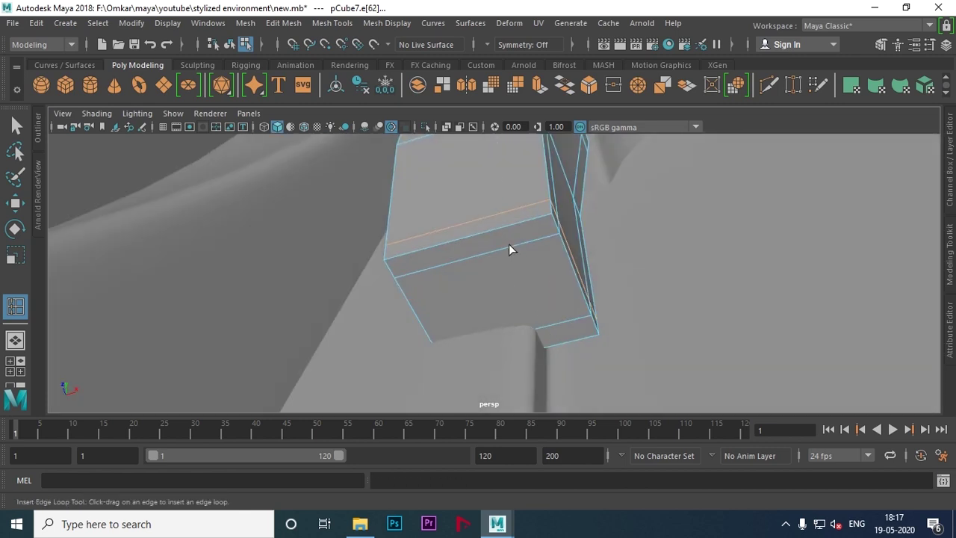
left_click(531, 238)
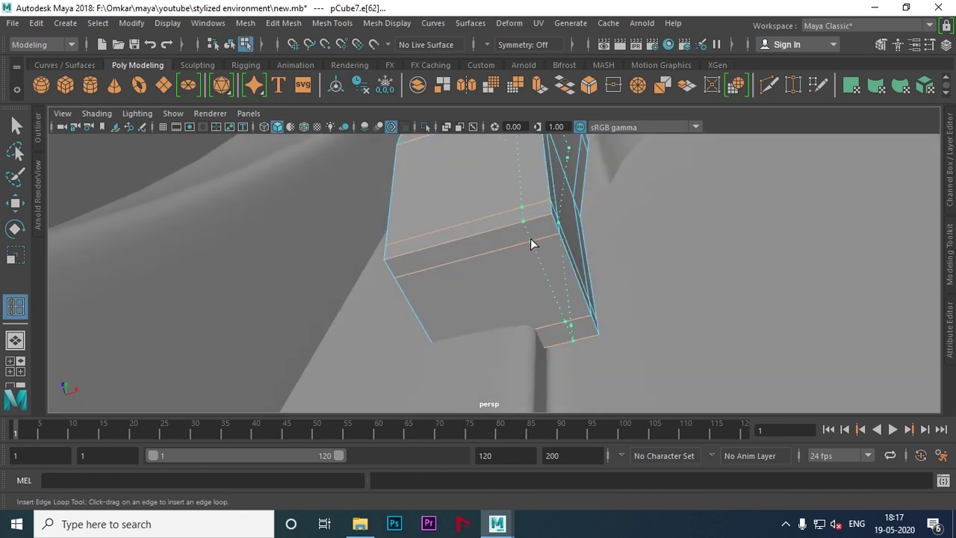
left_click(425, 280)
key("F8")
Step: Tilt pCube7 about 9 degrees in the side view
key("3")
key("w")
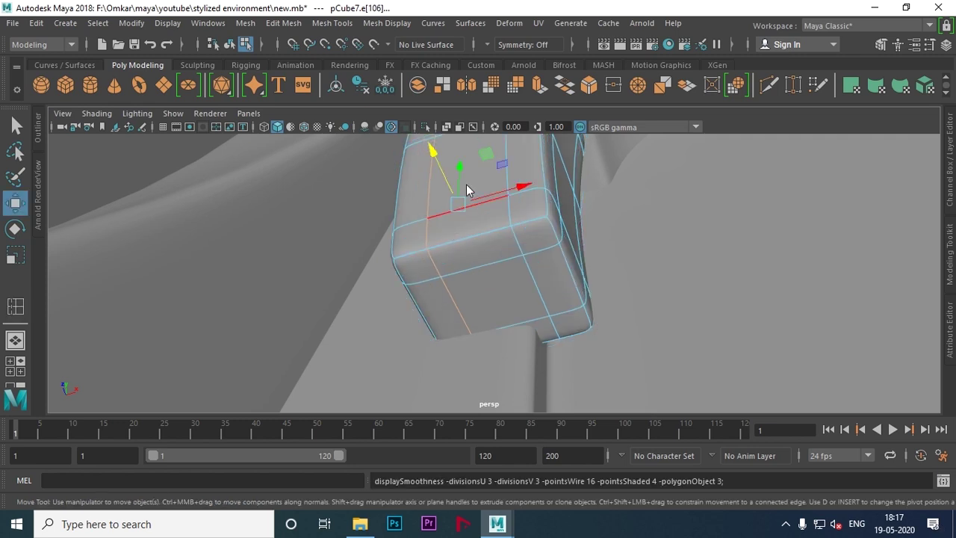
mouse_move(609, 198)
left_mouse_down("alt")
mouse_move(382, 299)
mouse_move(495, 324)
left_mouse_up("alt")
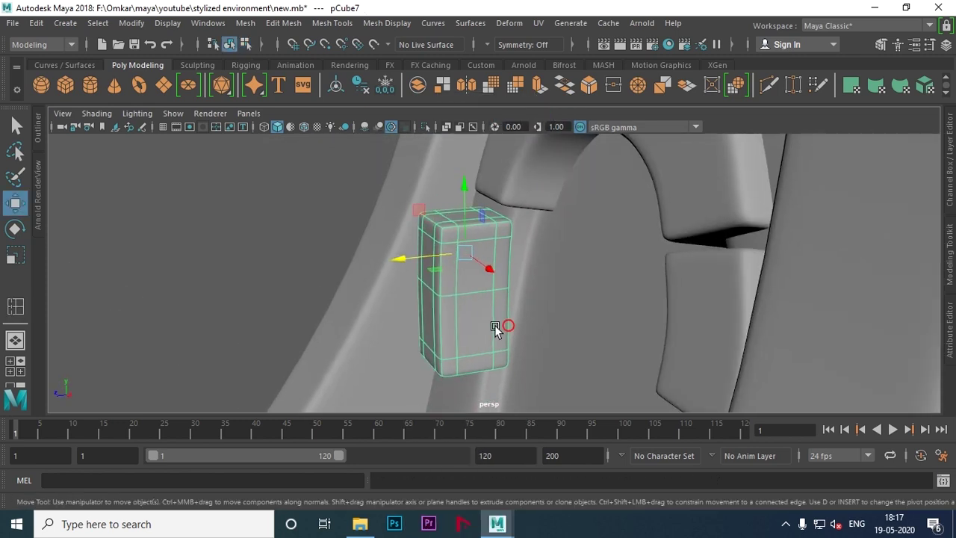
key("4")
scroll(652, 327, "down", 3)
middle_click_drag(624, 282, 610, 292, "alt")
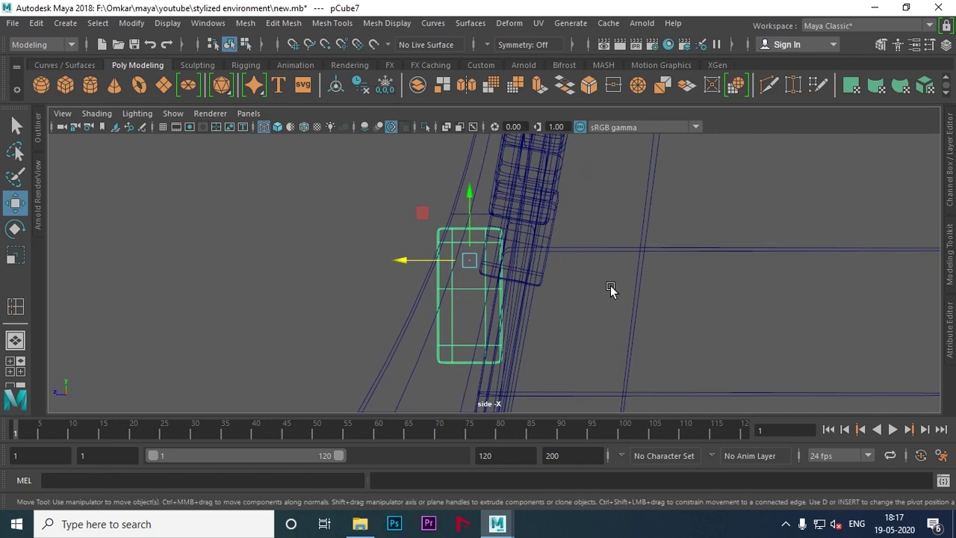
key("e")
left_click_drag(508, 298, 523, 302)
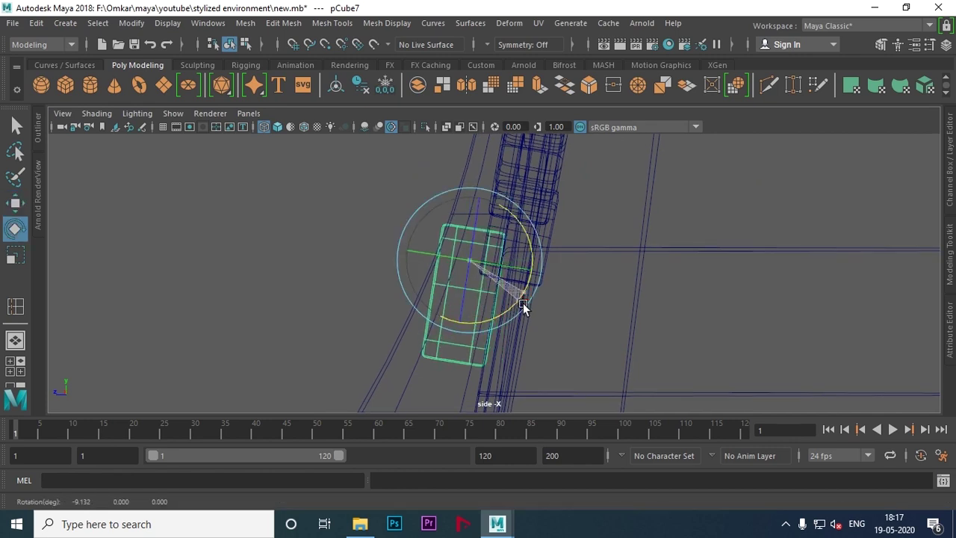
Step: Move, resize and raise pCube7 into place beneath the arch's left end
key("space")
key("space")
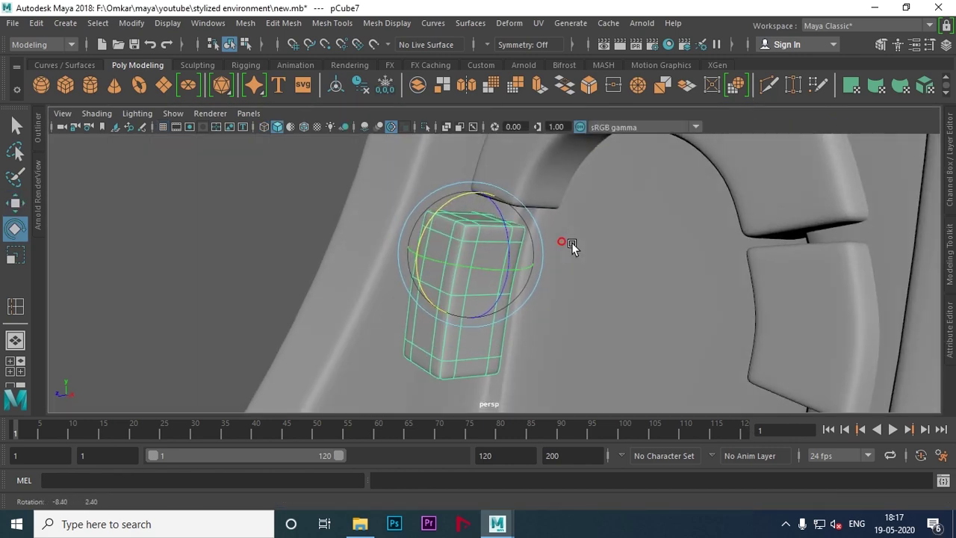
left_click_drag(571, 247, 473, 293, "alt")
key("w")
mouse_move(415, 250)
left_mouse_down()
mouse_move(458, 249)
mouse_move(425, 252)
mouse_move(568, 273)
mouse_move(515, 234)
left_mouse_up()
key("r")
key("w")
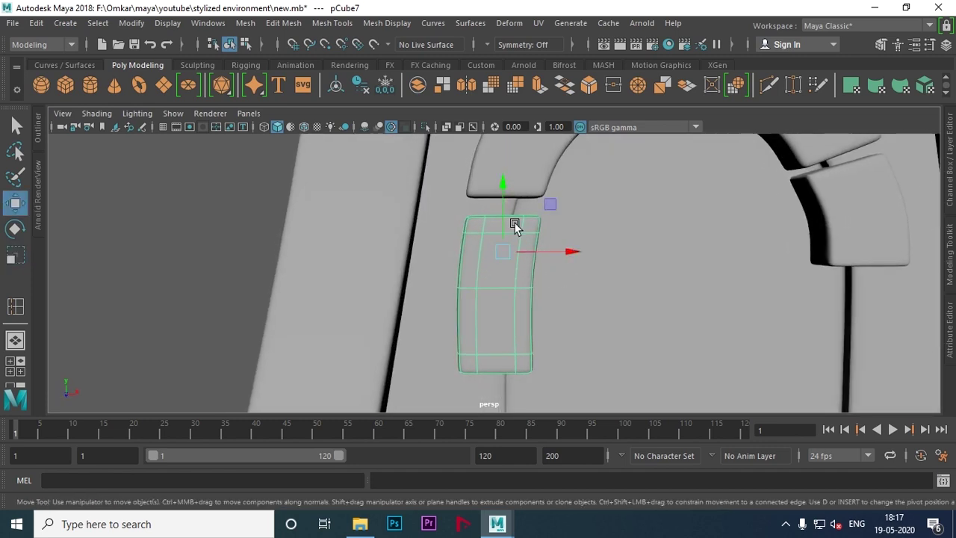
left_click_drag(502, 177, 650, 273)
Step: Nudge pCube7 snugly against the left arch stone and check it from an angle
right_click_drag(650, 273, 344, 271, "alt")
left_click(314, 277)
mouse_move(314, 276)
left_mouse_down("alt")
mouse_move(511, 310)
mouse_move(521, 302)
left_mouse_up("alt")
right_click_drag(519, 304, 616, 328, "alt")
mouse_move(606, 332)
left_mouse_down("alt")
mouse_move(450, 322)
mouse_move(654, 318)
mouse_move(598, 334)
left_mouse_up("alt")
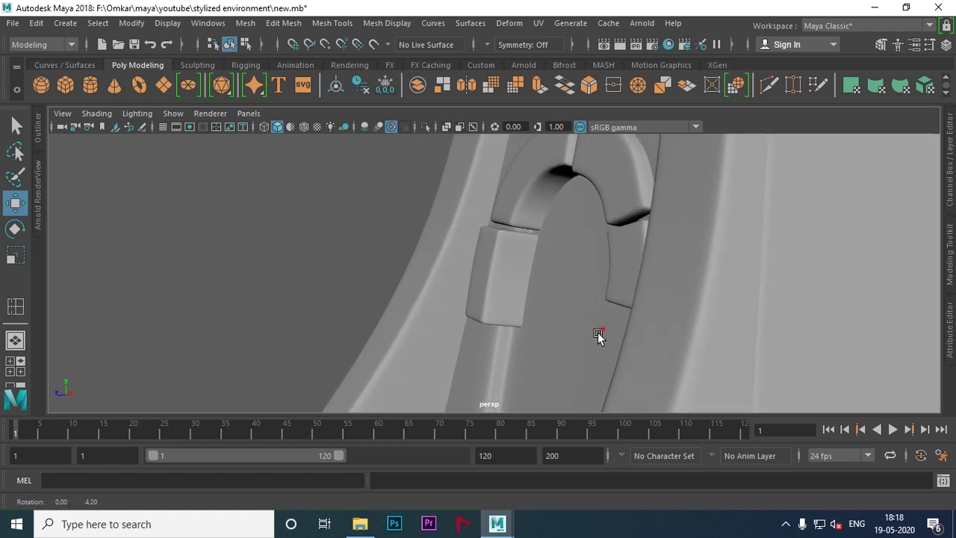
left_click(527, 267)
left_click_drag(510, 264, 467, 247)
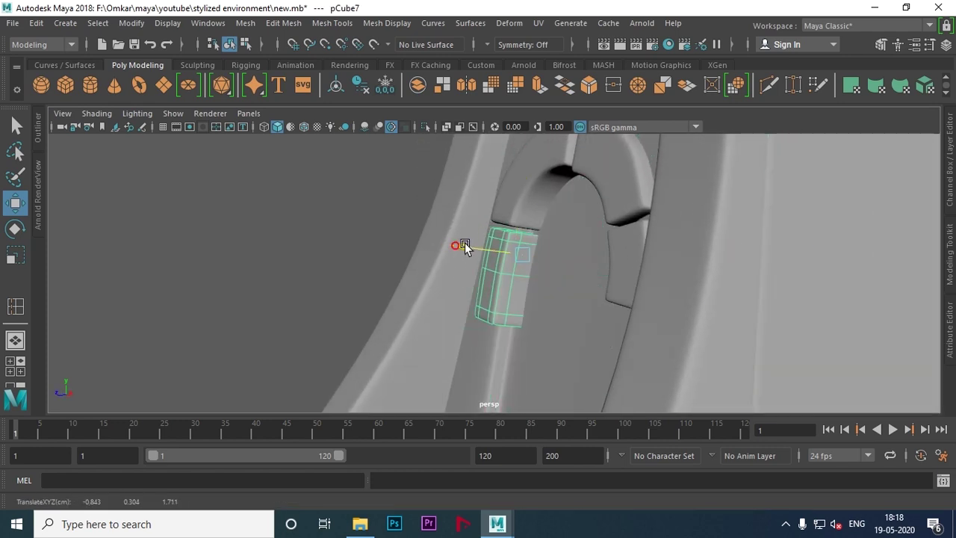
left_click(337, 222)
mouse_move(337, 222)
left_mouse_down("alt")
mouse_move(567, 258)
mouse_move(629, 298)
mouse_move(508, 247)
mouse_move(540, 246)
mouse_move(497, 243)
mouse_move(525, 270)
left_mouse_up("alt")
mouse_move(525, 270)
right_mouse_down("alt")
mouse_move(606, 260)
mouse_move(600, 281)
right_mouse_up("alt")
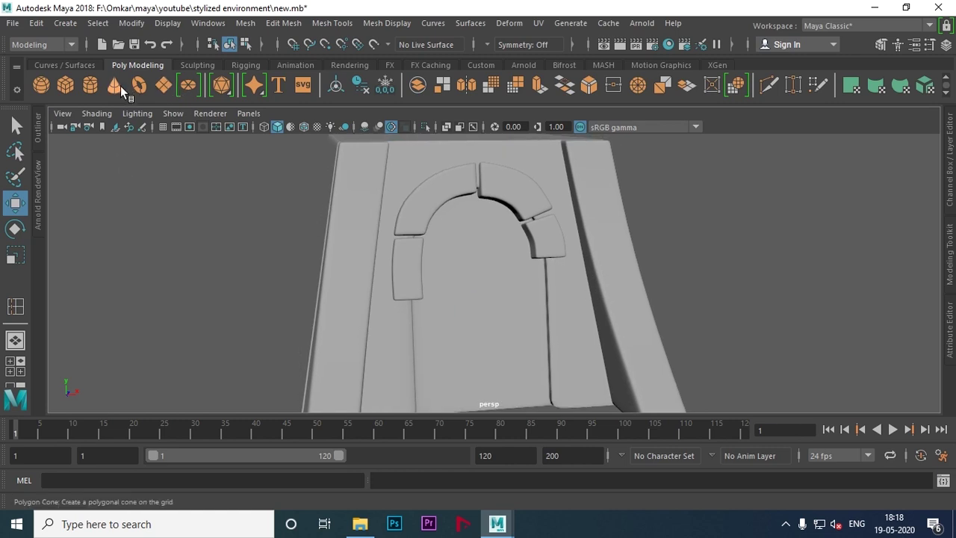
Step: Add a new polygon cube and bring it to the front of the wall
right_click_drag(236, 188, 498, 251, "shift")
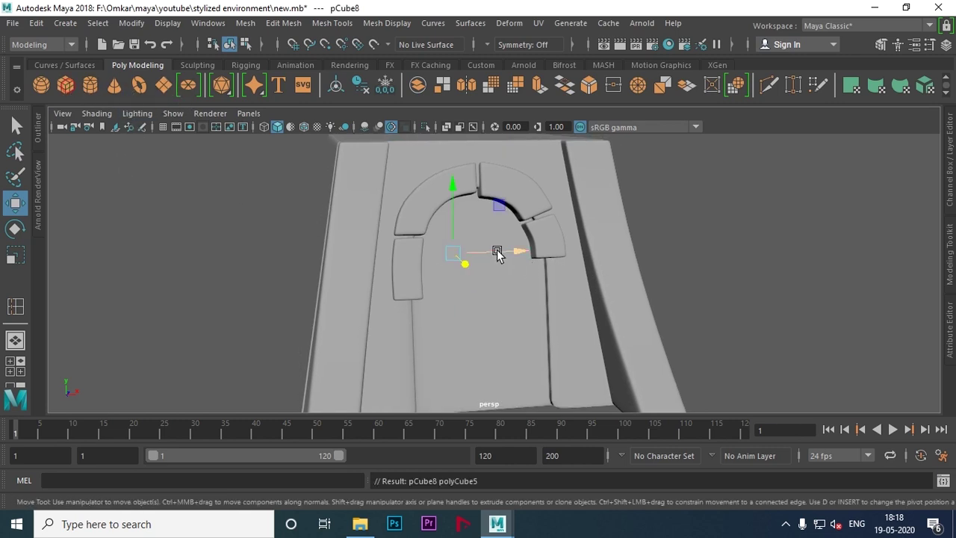
key("space")
key("space")
key("space")
key("space")
mouse_move(512, 261)
left_mouse_down("alt")
mouse_move(480, 277)
mouse_move(578, 351)
left_mouse_up("alt")
key("space")
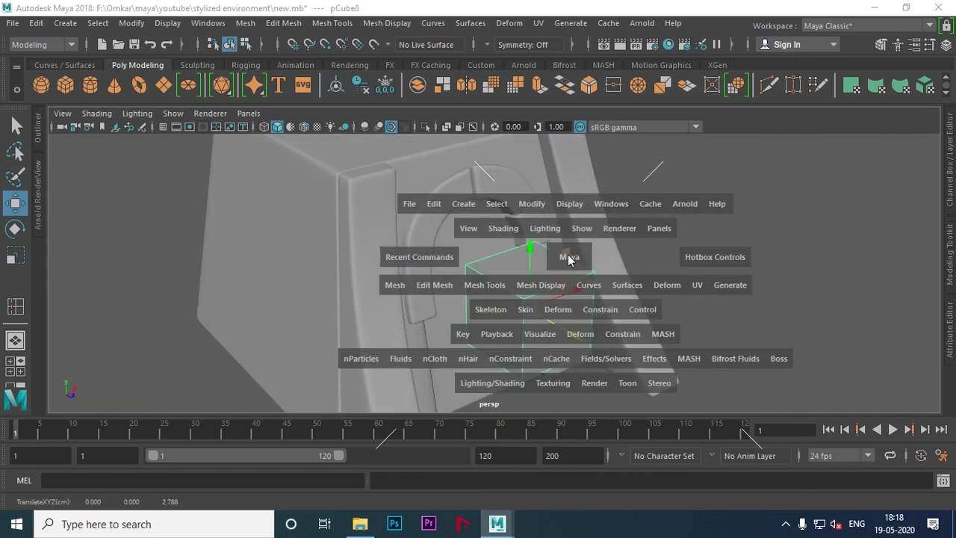
key("space")
key("a")
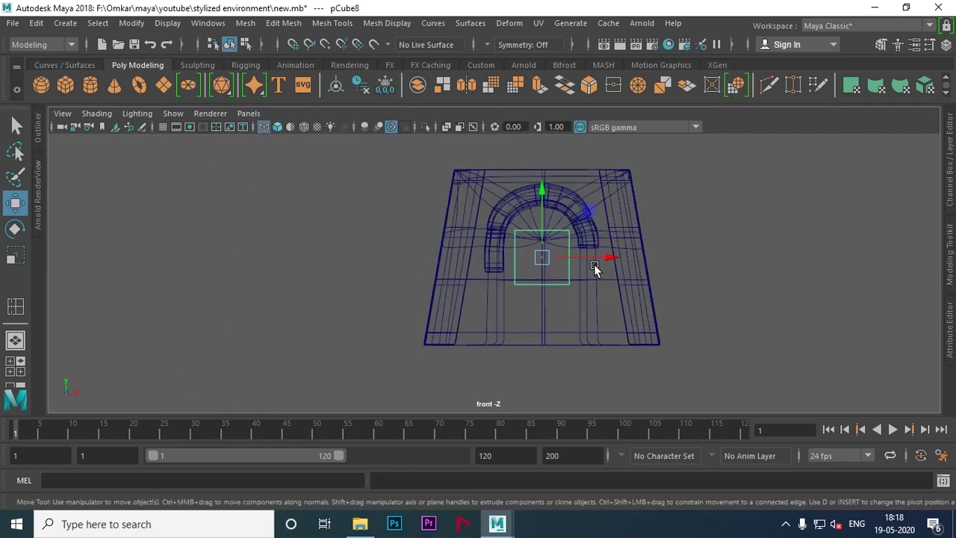
right_click_drag(452, 234, 586, 249, "alt")
Step: Scale the new cube down uniformly to about 0.73, then shrink it further
key("r")
left_click_drag(542, 254, 509, 290)
key("w")
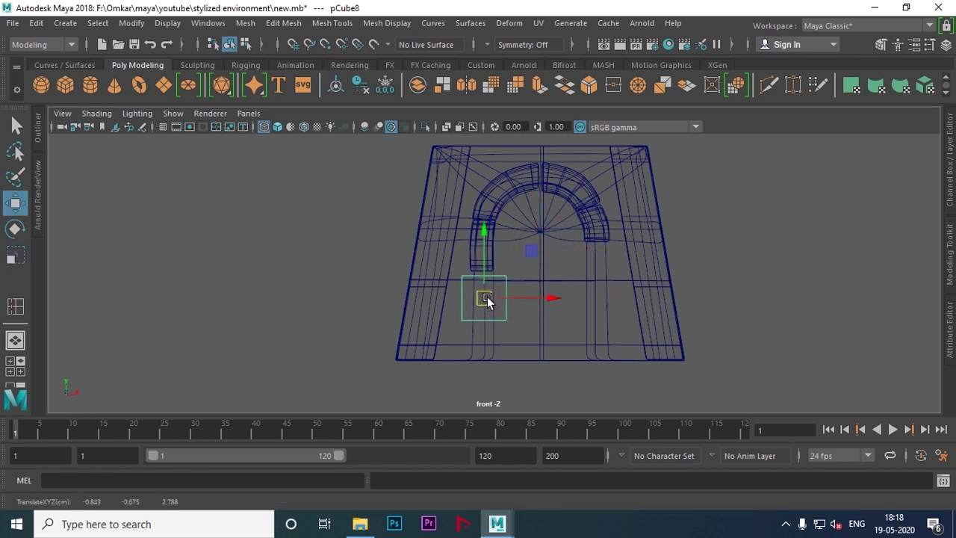
scroll(479, 300, "up", 3)
scroll(472, 300, "up", 3)
scroll(478, 328, "up", 2)
key("r")
left_click_drag(478, 338, 459, 348)
Step: Raise the cube and shift it left beneath the left jamb block
key("w")
left_click_drag(494, 275, 494, 248)
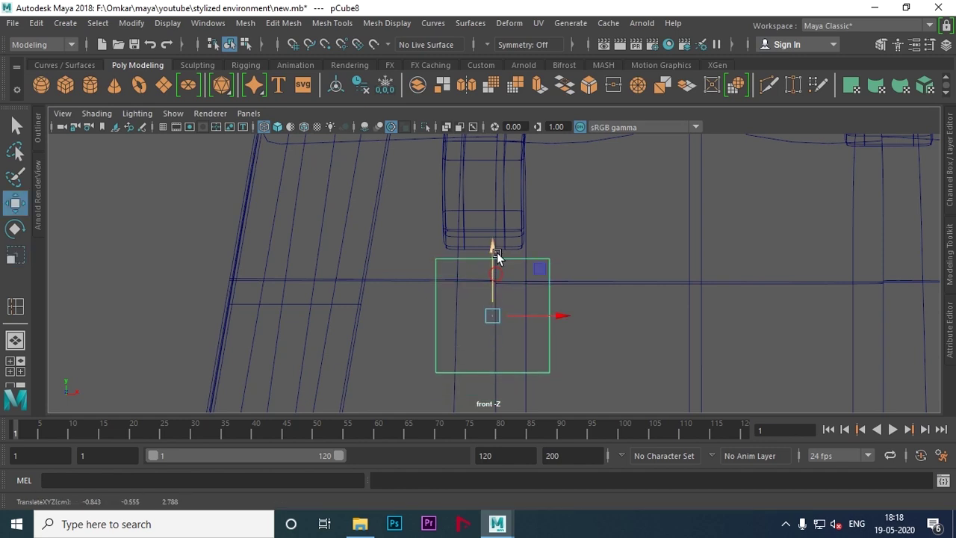
key("r")
key("w")
mouse_move(556, 315)
left_mouse_down()
mouse_move(538, 317)
mouse_move(550, 319)
left_mouse_up()
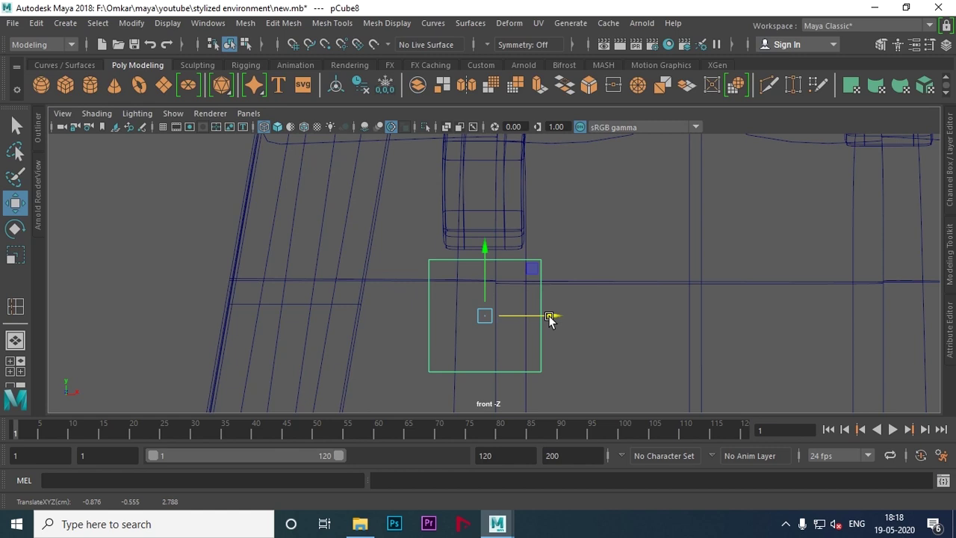
Step: Check the cube's placement in perspective, then return to the front view
key("space")
mouse_move(569, 282)
left_mouse_down()
mouse_move(739, 213)
mouse_move(674, 259)
mouse_move(604, 244)
mouse_move(557, 262)
left_mouse_up()
key("space")
key("space")
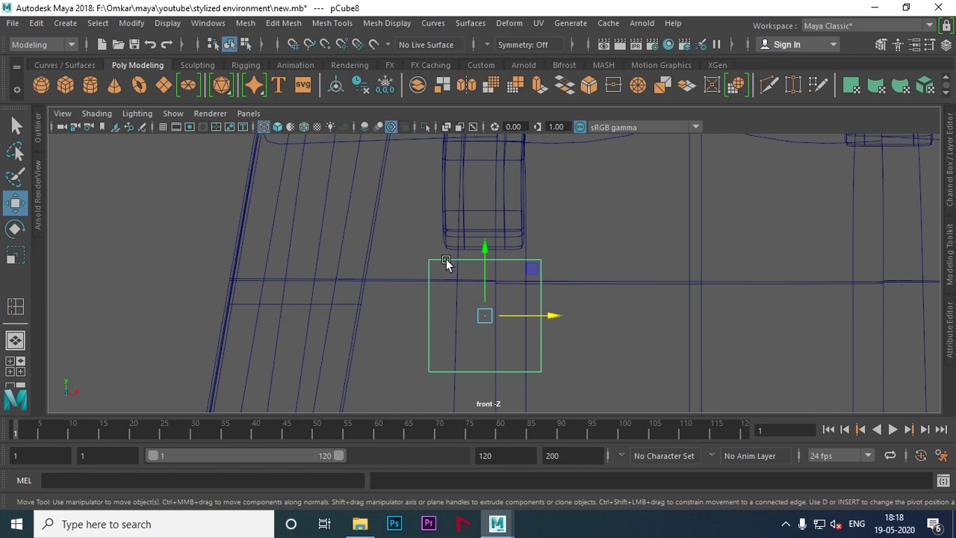
left_click(486, 247)
mouse_move(486, 248)
right_mouse_down("alt")
mouse_move(401, 271)
mouse_move(629, 301)
right_mouse_up("alt")
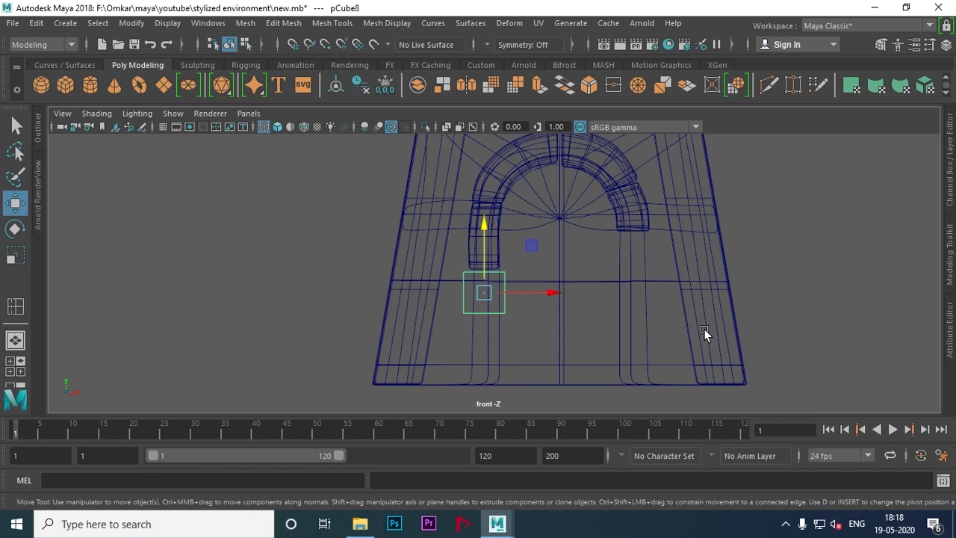
Step: Narrow the cube by scaling its vertices and pulling its left side in
right_click_drag(501, 270, 477, 278)
scroll(698, 302, "up", 3)
scroll(698, 302, "up", 1)
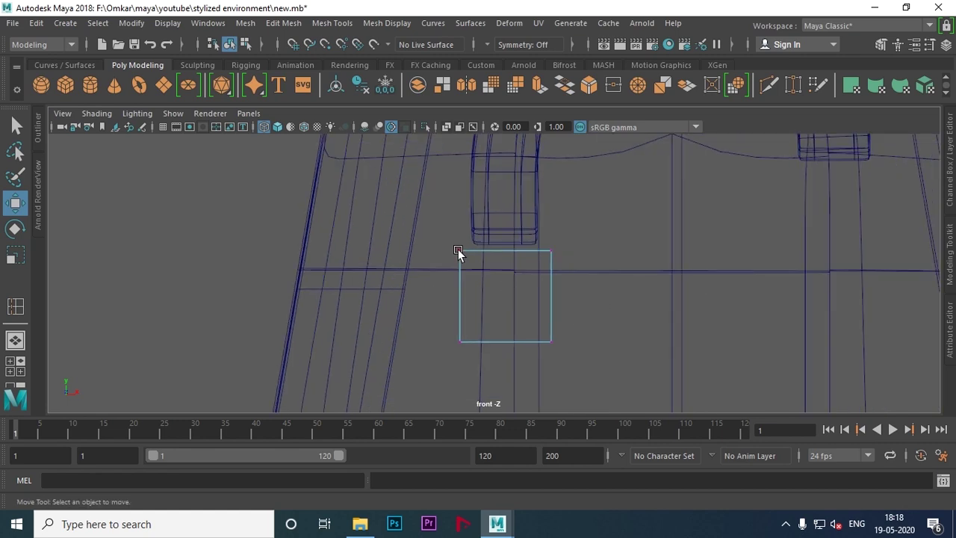
left_click_drag(485, 386, 560, 351)
key("r")
left_click_drag(572, 297, 574, 298)
key("w")
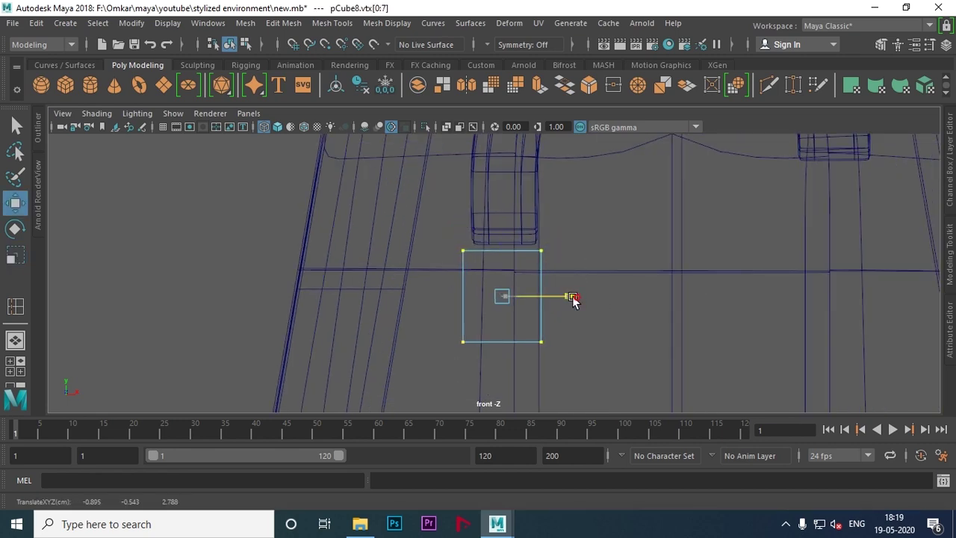
left_click_drag(448, 220, 466, 346)
left_click_drag(522, 299, 531, 293)
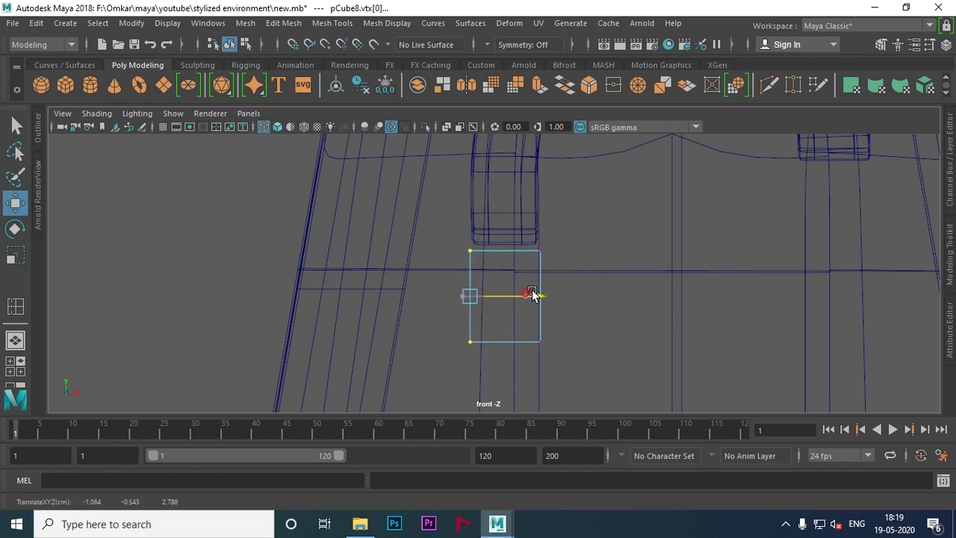
Step: Return to object mode and inspect the narrowed cube in perspective
right_click_drag(536, 259, 598, 123)
key("space")
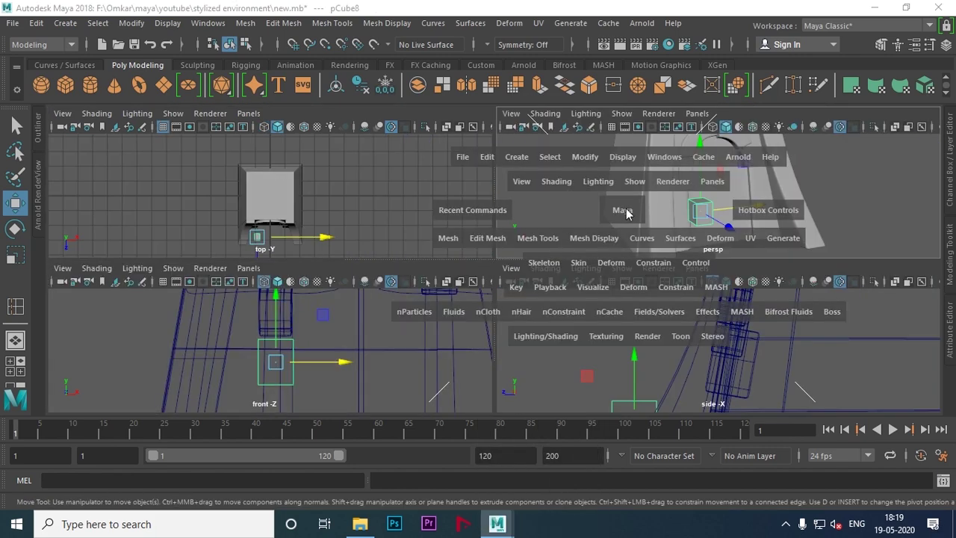
key("space")
mouse_move(625, 199)
left_mouse_down("alt")
mouse_move(504, 214)
mouse_move(401, 249)
left_mouse_up("alt")
scroll(494, 254, "up", 3)
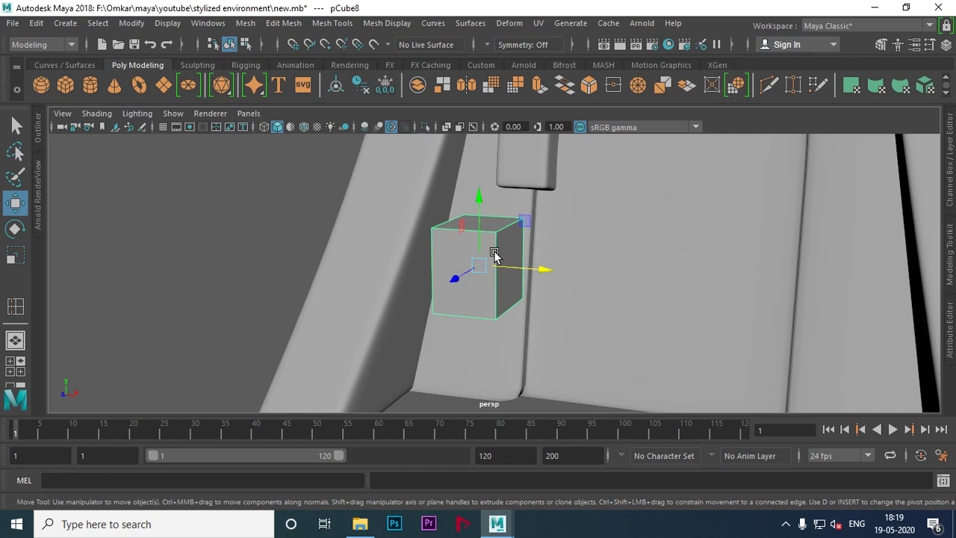
left_click(15, 306)
Step: Insert supporting edge loops near each edge of pCube8
mouse_move(622, 236)
left_mouse_down("alt")
mouse_move(491, 288)
mouse_move(630, 217)
left_mouse_up("alt")
right_click_drag(647, 206, 695, 241, "alt")
mouse_move(695, 242)
left_mouse_down("alt")
mouse_move(510, 207)
mouse_move(495, 215)
left_mouse_up("alt")
mouse_move(592, 224)
left_mouse_down("alt")
mouse_move(524, 271)
mouse_move(734, 288)
mouse_move(650, 294)
mouse_move(595, 258)
mouse_move(554, 268)
left_mouse_up("alt")
left_click(608, 254)
left_click(544, 261)
left_click_drag(548, 261, 507, 220, "alt")
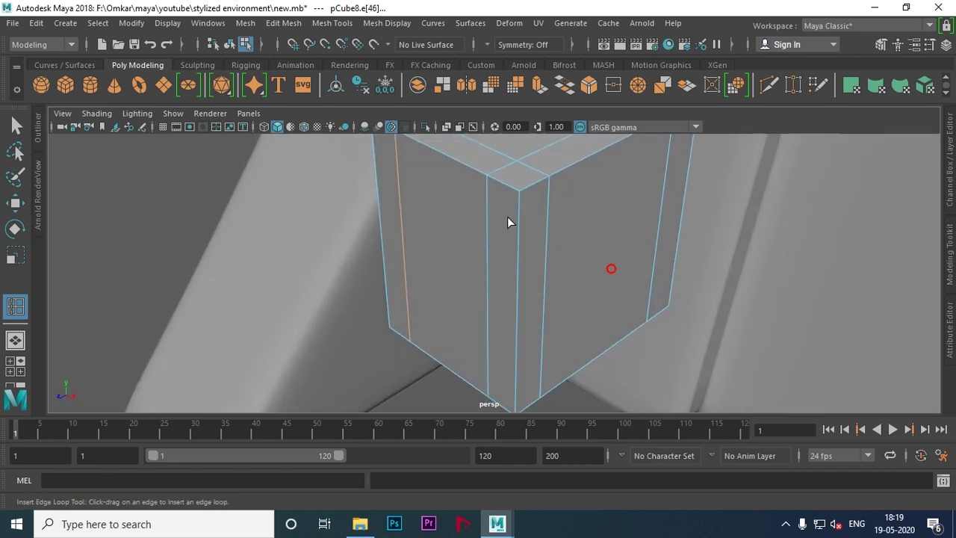
left_click_drag(538, 234, 520, 292, "alt")
left_click(499, 189)
key("ctrl+z")
key("ctrl+z")
key("ctrl+z")
key("ctrl+z")
key("ctrl+z")
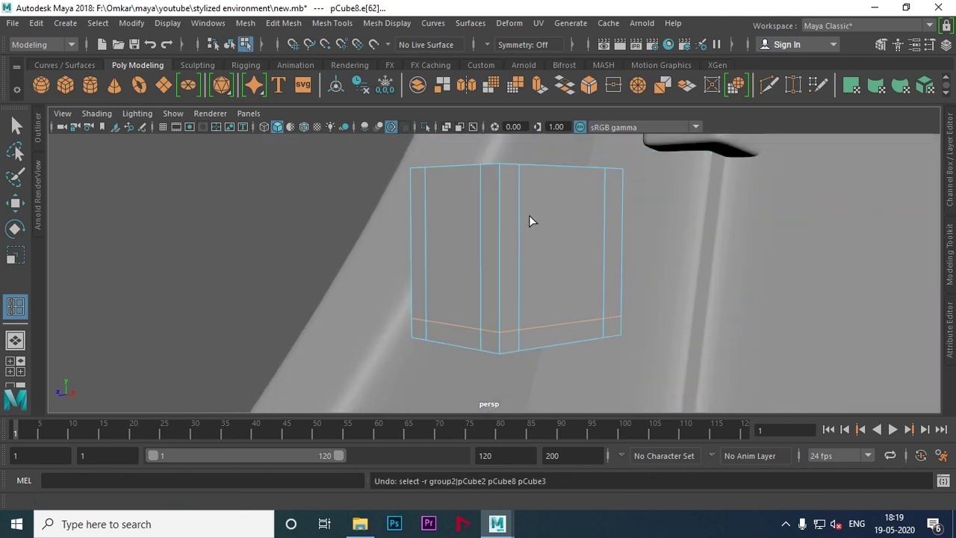
left_click(501, 190)
mouse_move(478, 216)
left_mouse_down("alt")
mouse_move(607, 222)
mouse_move(489, 228)
left_mouse_up("alt")
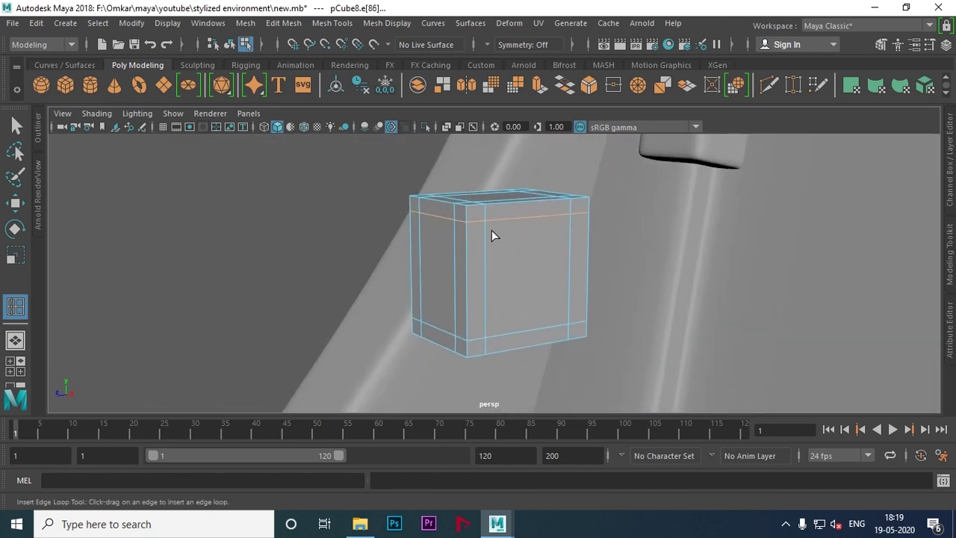
Step: Return to object mode and preview pCube8 with smooth rounded edges
key("w")
right_click_drag(498, 141, 565, 115)
left_click(385, 165)
left_click_drag(444, 209, 439, 287, "alt")
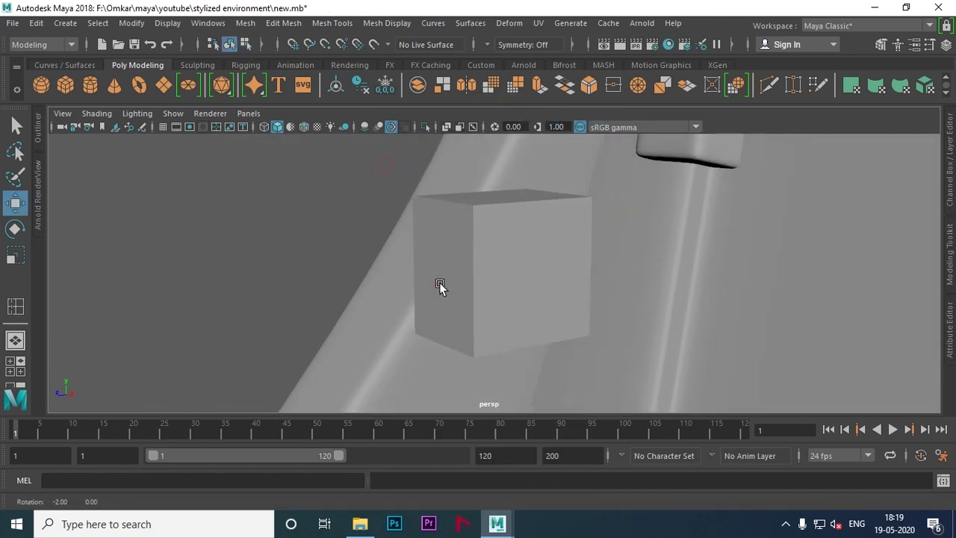
left_click(465, 262)
key("3")
right_click(468, 251)
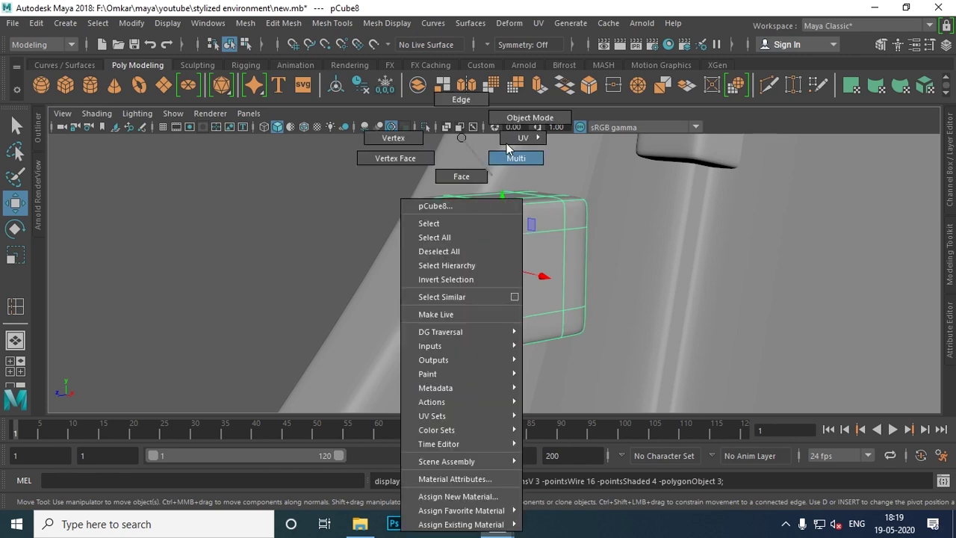
mouse_move(214, 237)
left_mouse_down("alt")
mouse_move(346, 316)
mouse_move(538, 315)
mouse_move(603, 279)
mouse_move(512, 215)
mouse_move(527, 294)
mouse_move(604, 324)
mouse_move(250, 256)
mouse_move(625, 327)
mouse_move(426, 328)
mouse_move(413, 321)
mouse_move(237, 341)
left_mouse_up("alt")
left_click(250, 256)
left_click(564, 298)
Step: Tilt pCube8 about 13 degrees in the side view
key("space")
key("space")
key("f")
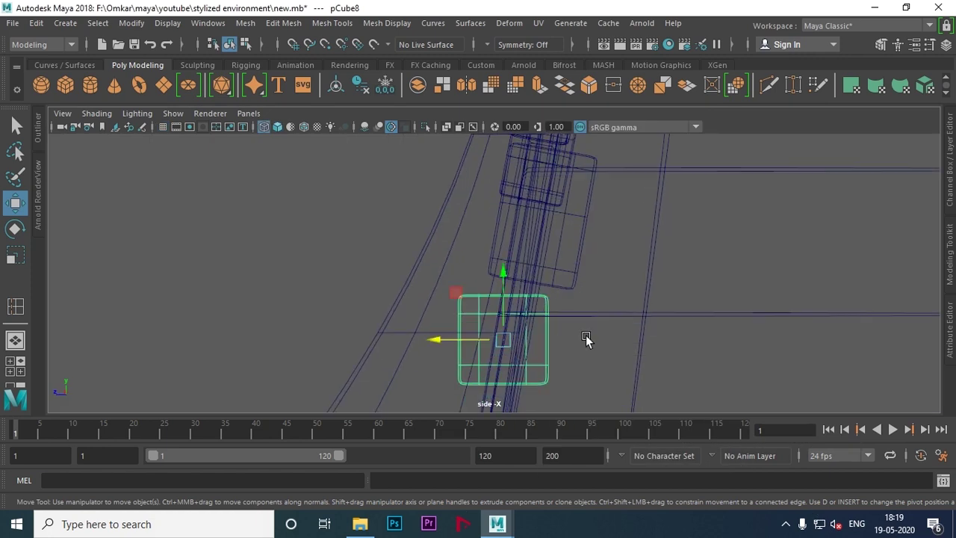
key("e")
left_click_drag(557, 249, 567, 254)
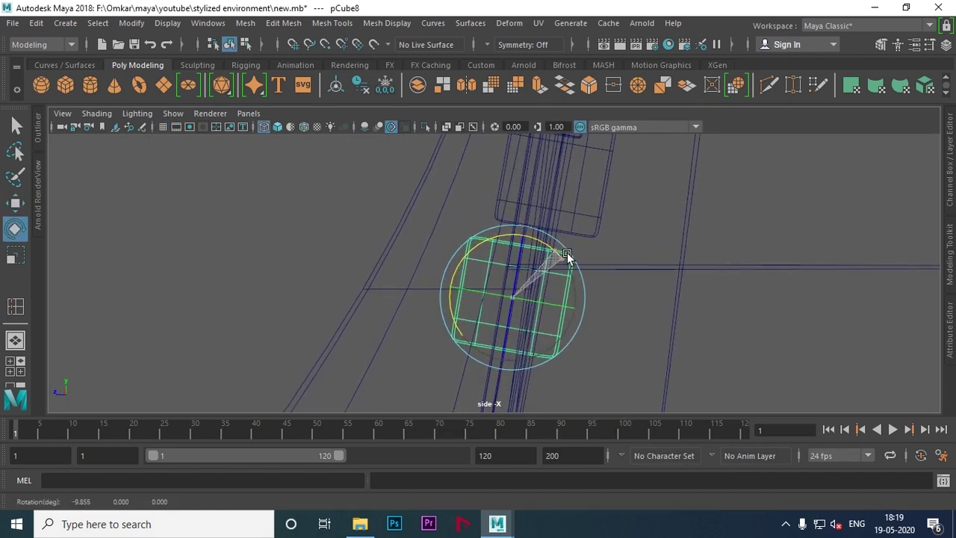
Step: Raise pCube8 toward the jamb block and stretch it taller
key("space")
key("space")
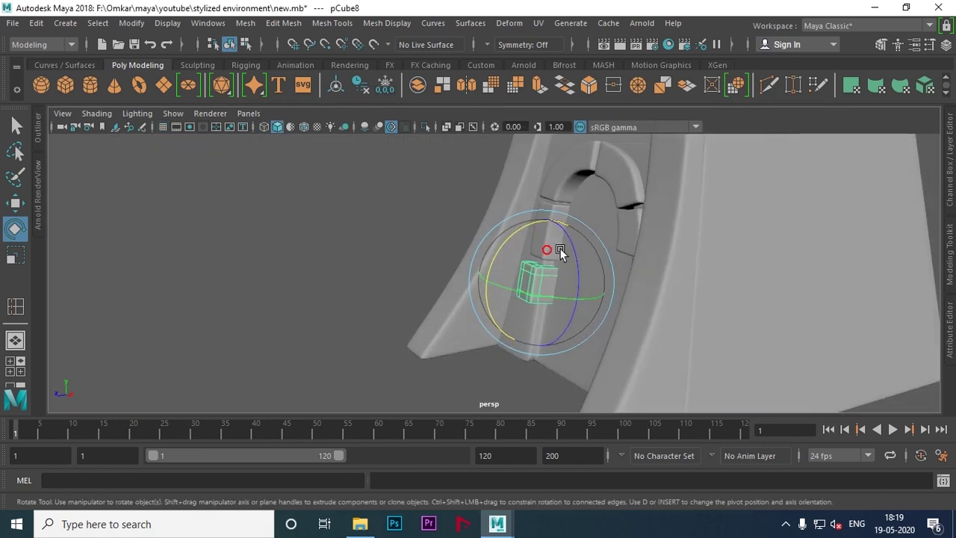
key("f")
key("w")
mouse_move(488, 284)
left_mouse_down("alt")
mouse_move(512, 247)
mouse_move(511, 209)
left_mouse_up("alt")
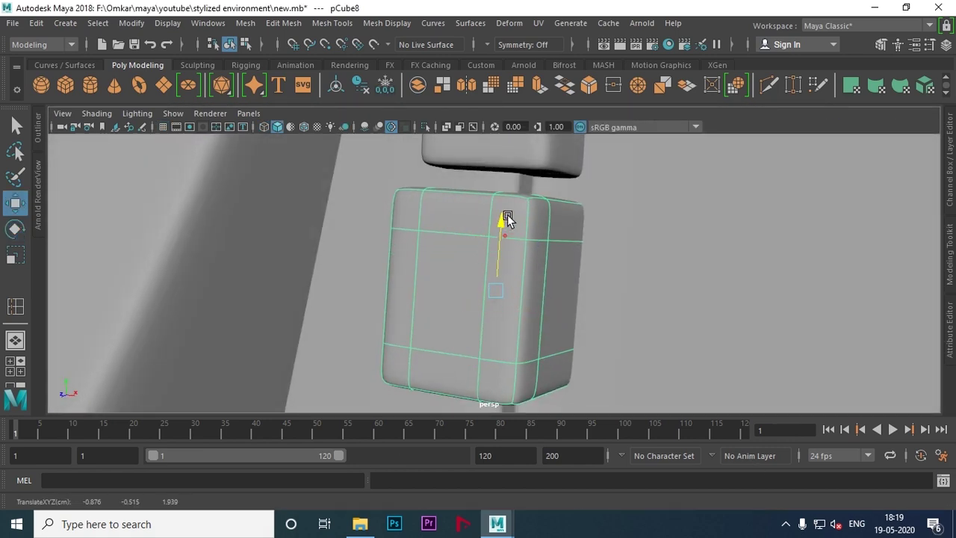
mouse_move(525, 273)
left_mouse_down("alt")
mouse_move(533, 277)
mouse_move(456, 284)
mouse_move(458, 293)
mouse_move(471, 270)
left_mouse_up("alt")
key("r")
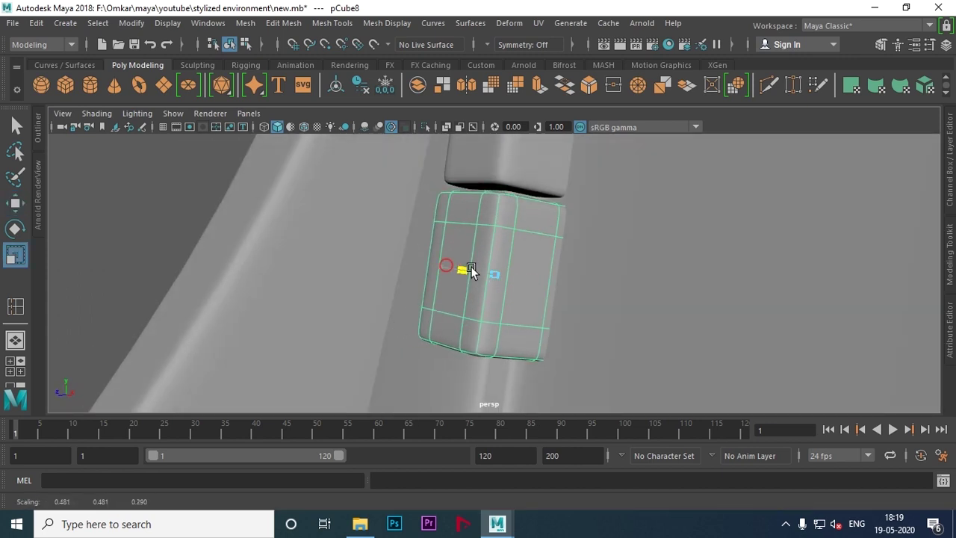
mouse_move(503, 213)
left_mouse_down()
mouse_move(510, 188)
mouse_move(496, 254)
mouse_move(391, 290)
mouse_move(587, 305)
left_mouse_up()
key("w")
scroll(390, 313, "down", 3)
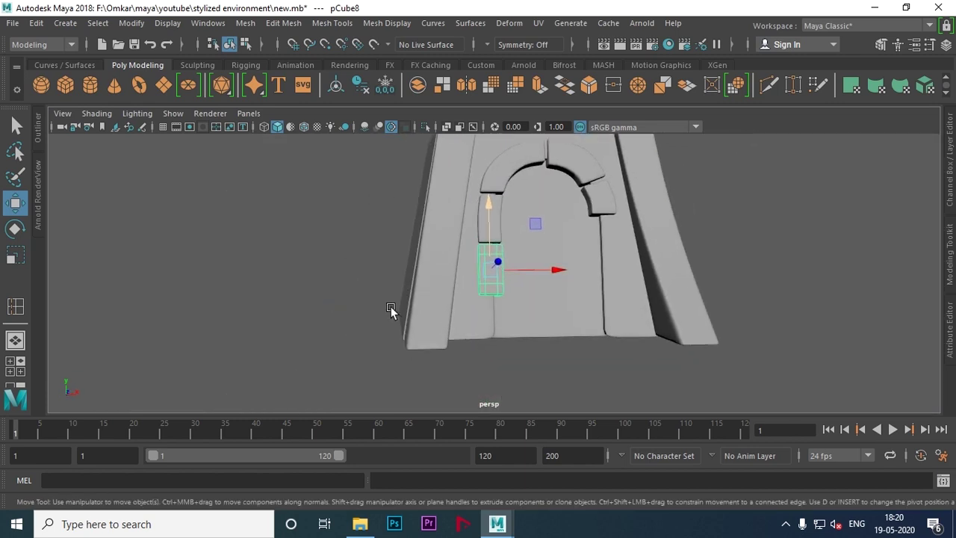
Step: Duplicate the lower left jamb block and start moving the copy toward the doorway's right side
left_click(241, 250)
scroll(365, 296, "down", 5)
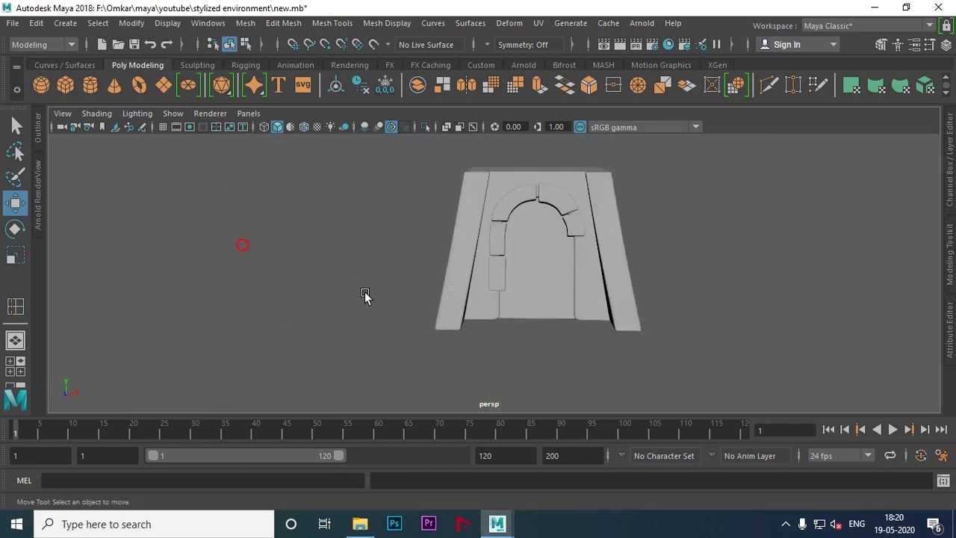
scroll(601, 352, "up", 5)
scroll(612, 320, "up", 3)
left_click(505, 273)
mouse_move(506, 274)
left_mouse_down("alt")
mouse_move(516, 310)
mouse_move(568, 279)
left_mouse_up("alt")
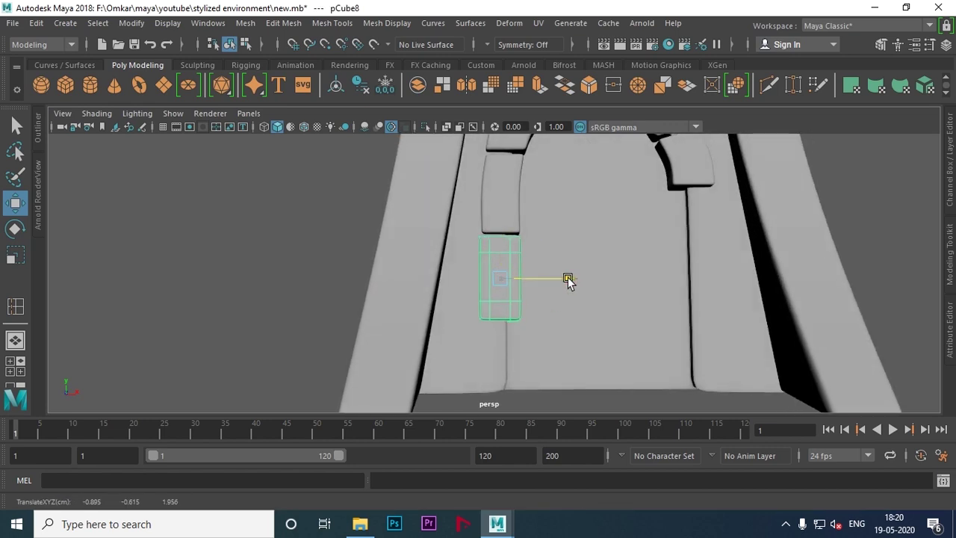
scroll(422, 303, "down", 5)
left_click(328, 300)
scroll(437, 294, "down", 5)
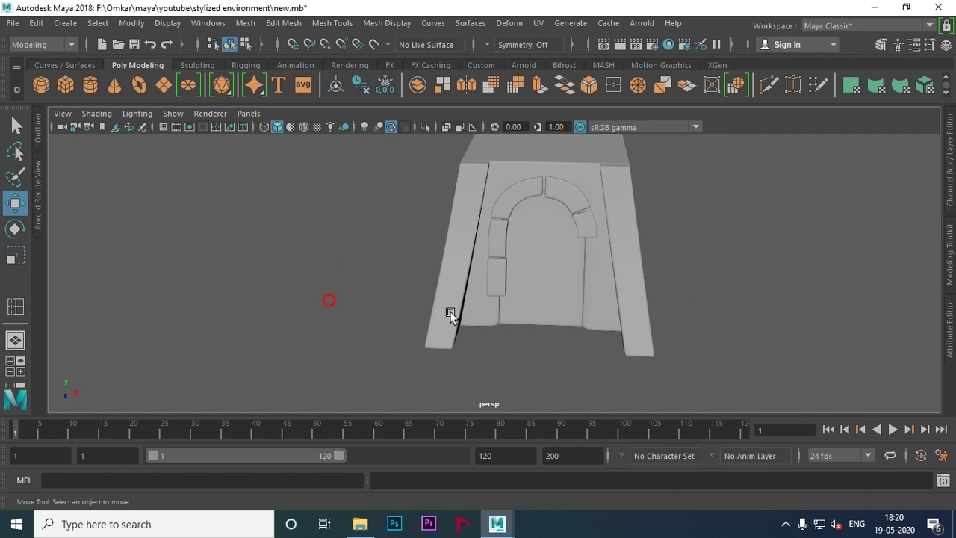
scroll(458, 307, "down", 2)
mouse_move(459, 306)
left_mouse_down("alt")
mouse_move(499, 294)
mouse_move(492, 297)
left_mouse_up("alt")
scroll(523, 303, "up", 5)
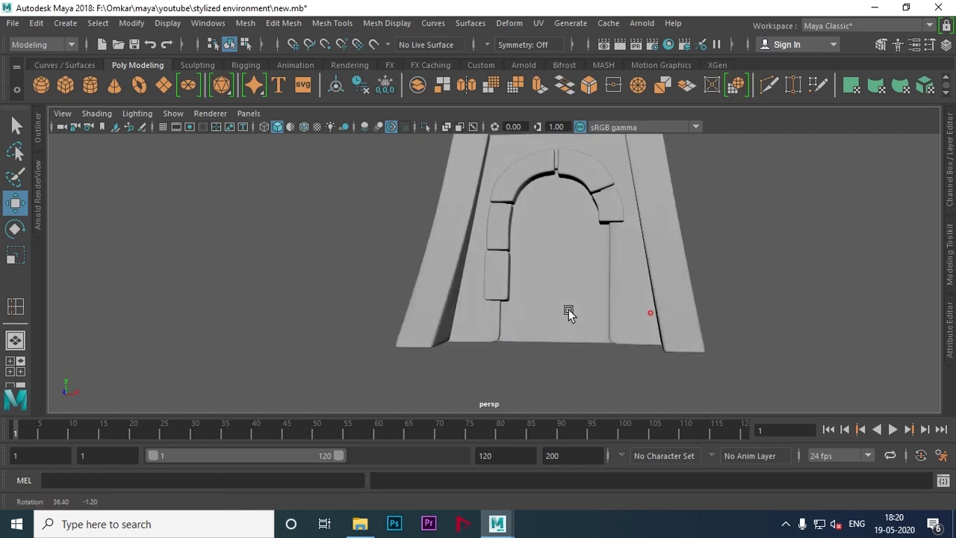
left_click_drag(569, 309, 583, 323, "alt")
scroll(691, 329, "up", 5)
left_click_drag(692, 329, 501, 294, "alt")
left_click(495, 277)
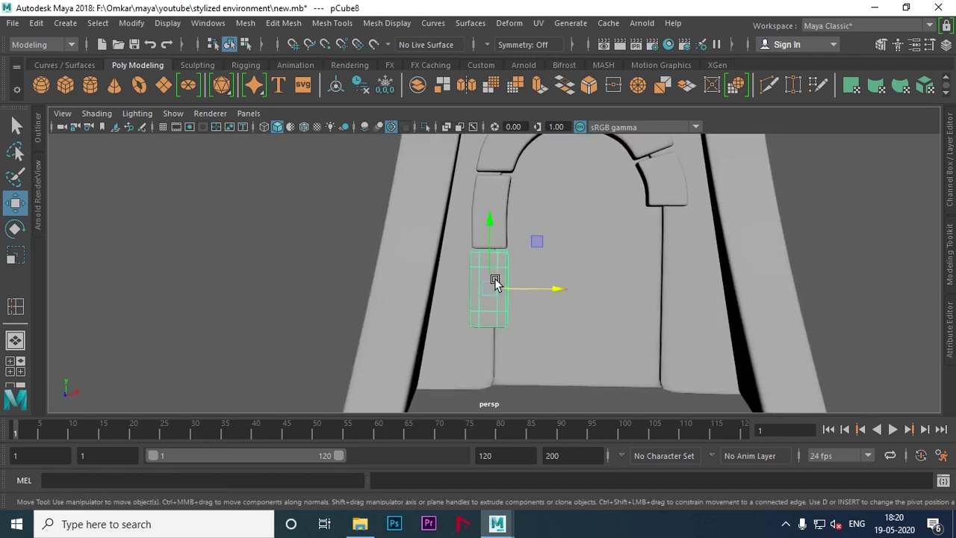
key("ctrl+d")
left_click_drag(559, 289, 560, 291)
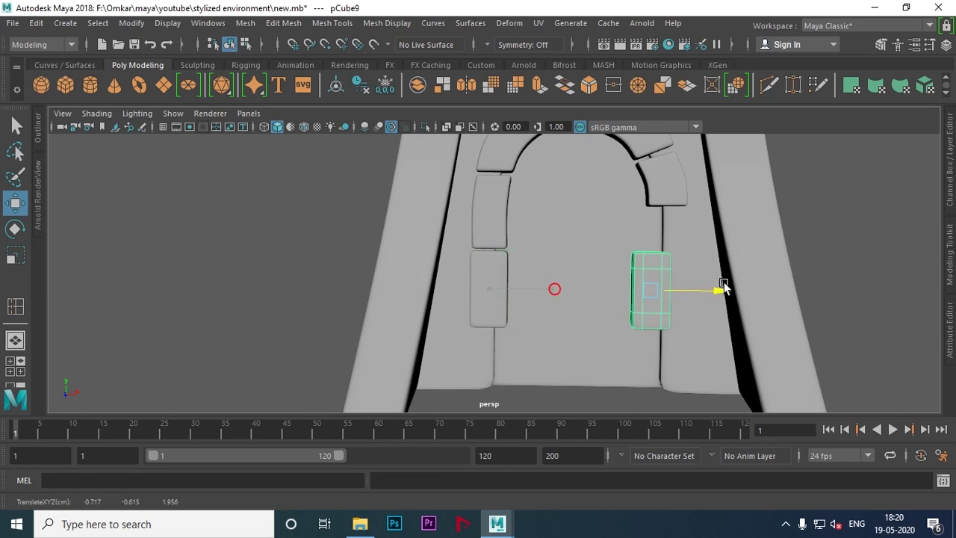
Step: Raise, resize and reposition the copied block toward the right jamb
left_click_drag(736, 286, 732, 288)
mouse_move(731, 287)
left_mouse_down("alt")
mouse_move(697, 324)
mouse_move(640, 324)
mouse_move(648, 334)
left_mouse_up("alt")
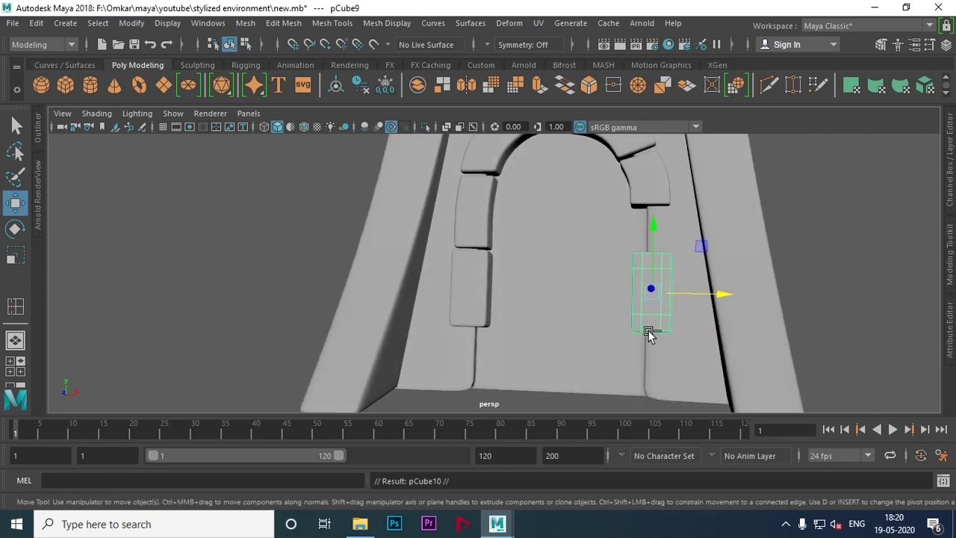
mouse_move(658, 231)
left_mouse_down()
mouse_move(652, 167)
mouse_move(652, 186)
left_mouse_up()
key("r")
right_click_drag(605, 228, 590, 321, "alt")
key("w")
mouse_move(590, 321)
left_mouse_down("alt")
mouse_move(642, 219)
mouse_move(642, 247)
mouse_move(608, 265)
mouse_move(600, 239)
left_mouse_up("alt")
key("r")
key("w")
left_click_drag(589, 193, 607, 217)
key("r")
key("w")
mouse_move(651, 265)
left_mouse_down()
mouse_move(657, 316)
mouse_move(582, 301)
left_mouse_up()
Step: Nudge the right lower block sideways and up under the right upper jamb stone, checking from the front
left_click(583, 301)
left_click_drag(653, 314, 642, 315)
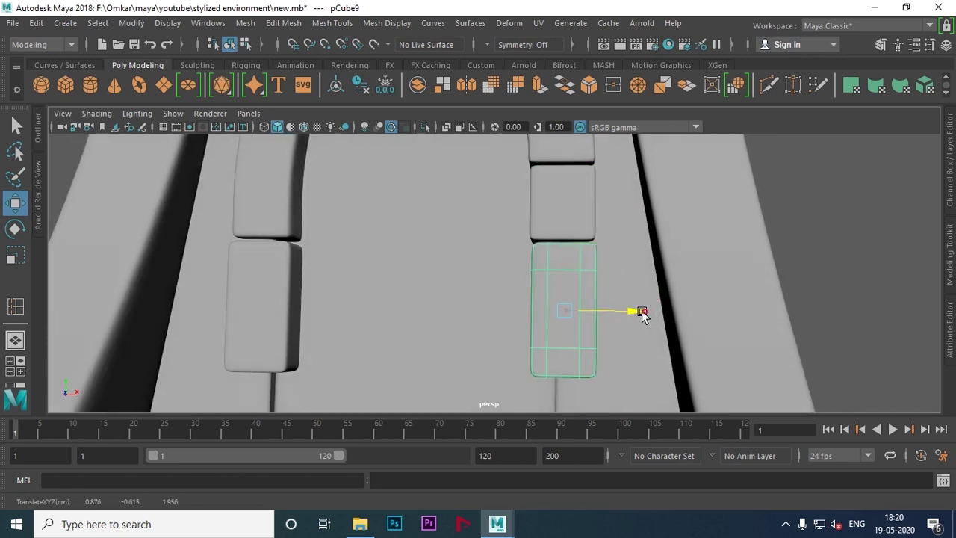
left_click_drag(581, 349, 566, 252, "alt")
left_click_drag(820, 276, 558, 238, "alt")
scroll(578, 289, "down", 5)
left_click_drag(579, 289, 539, 294, "alt")
left_click_drag(534, 236, 533, 211)
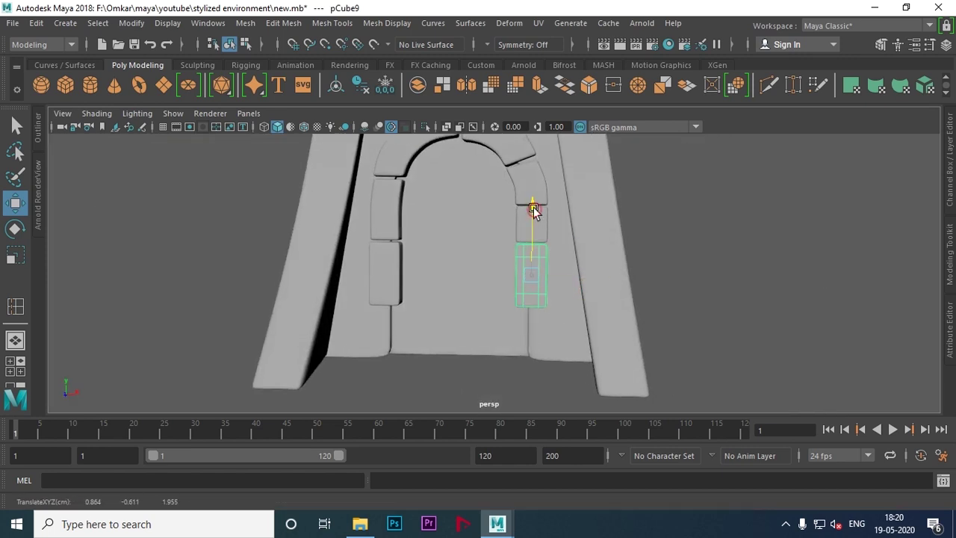
scroll(797, 256, "down", 3)
mouse_move(797, 256)
left_mouse_down("alt")
mouse_move(565, 261)
mouse_move(593, 258)
mouse_move(551, 298)
mouse_move(498, 294)
left_mouse_up("alt")
scroll(621, 328, "up", 3)
scroll(560, 357, "up", 2)
scroll(533, 328, "up", 2)
scroll(418, 297, "up", 2)
left_click(427, 284)
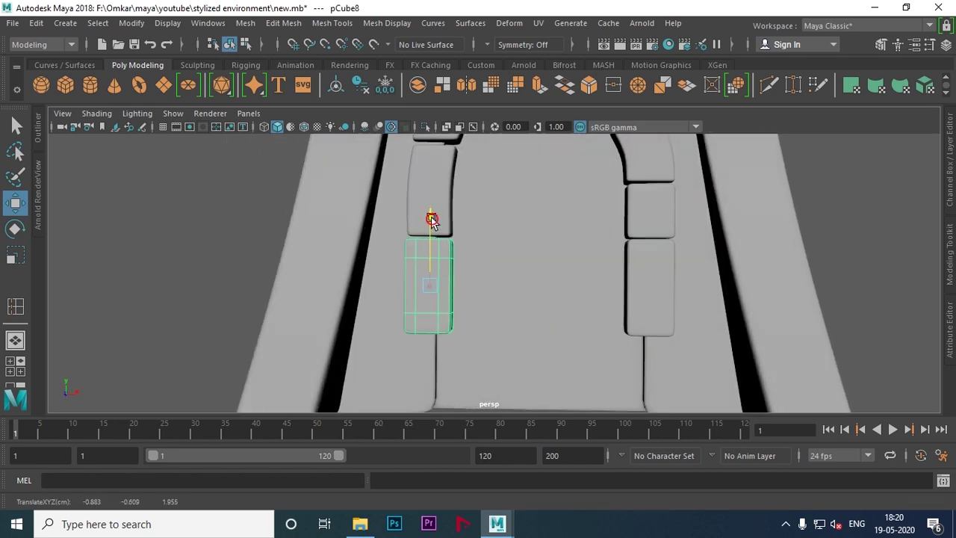
Step: Duplicate the lower left jamb block, drop the copy to the ground and scale it as a base block
key("ctrl+d")
mouse_move(425, 217)
left_mouse_down()
mouse_move(419, 305)
mouse_move(497, 299)
left_mouse_up()
key("r")
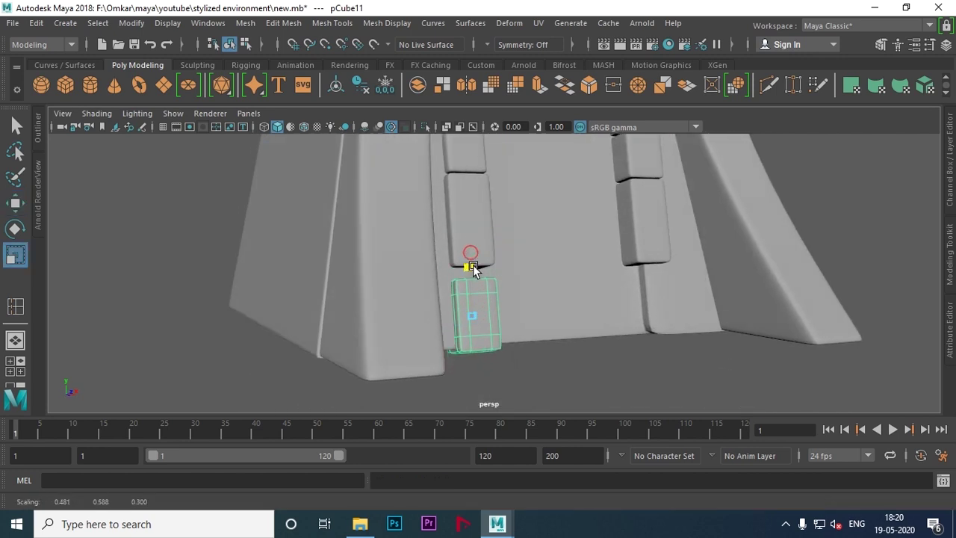
key("w")
mouse_move(466, 247)
left_mouse_down()
mouse_move(612, 321)
mouse_move(573, 325)
left_mouse_up()
key("r")
Step: Duplicate the base block and move the copy to the right side of the doorway
key("e")
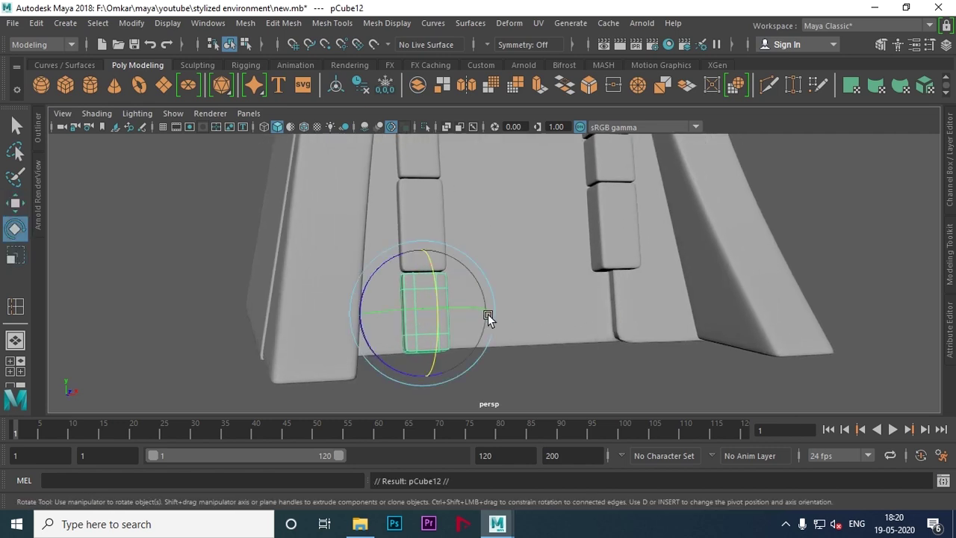
key("w")
mouse_move(488, 341)
left_mouse_down("alt")
mouse_move(452, 316)
mouse_move(674, 318)
left_mouse_up("alt")
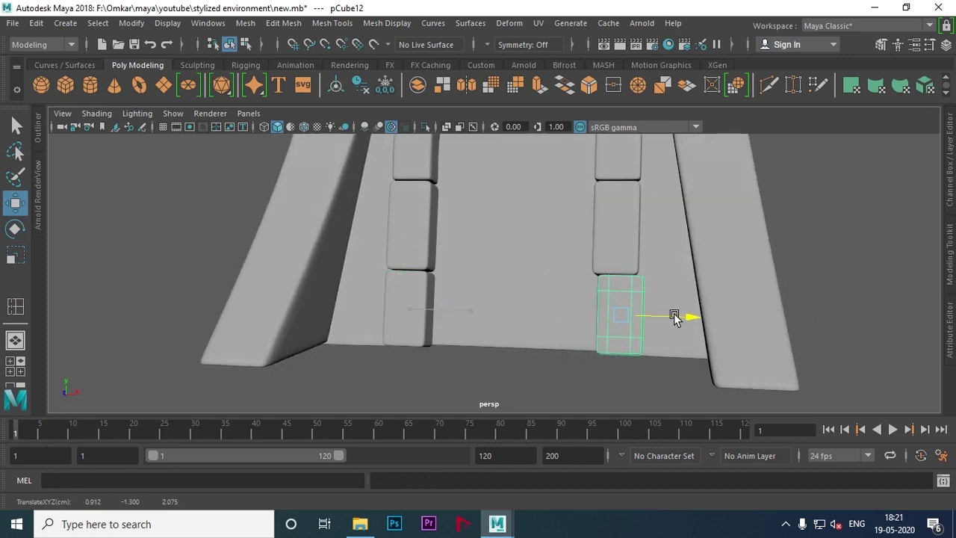
key("f")
mouse_move(619, 342)
left_mouse_down("alt")
mouse_move(582, 358)
mouse_move(557, 352)
mouse_move(600, 303)
mouse_move(582, 324)
mouse_move(593, 324)
mouse_move(545, 344)
mouse_move(502, 303)
left_mouse_up("alt")
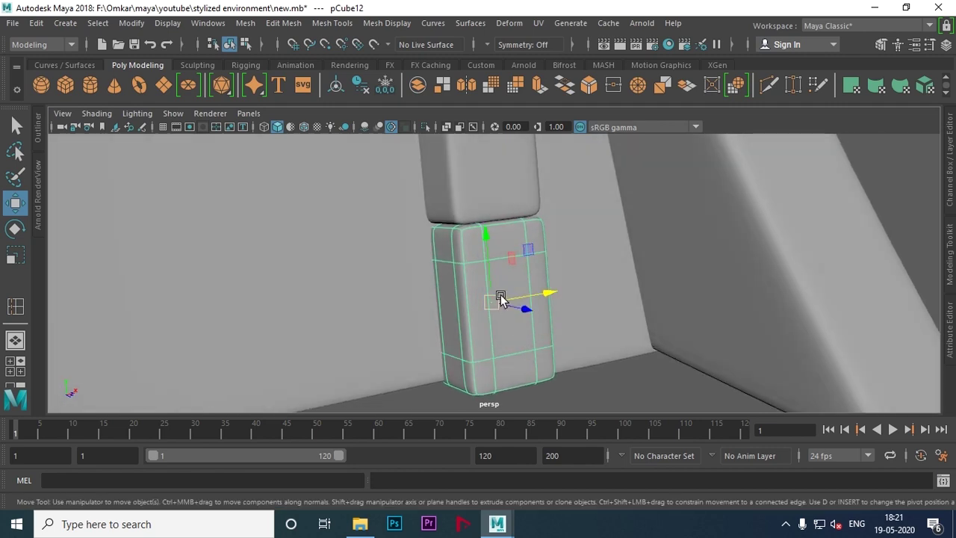
Step: Isolate the right base block with smoothing off and delete one of its edges
key("1")
key("ctrl+1")
mouse_move(500, 299)
left_mouse_down("alt")
mouse_move(518, 242)
mouse_move(503, 267)
left_mouse_up("alt")
right_click_drag(490, 136, 496, 105)
left_click(528, 266)
right_click(533, 271, "shift")
left_click(463, 284)
Step: Flatten the block's bottom vertices level by scaling them in Y with World axis orientation
right_click_drag(505, 134, 459, 135)
left_click_drag(730, 332, 615, 331)
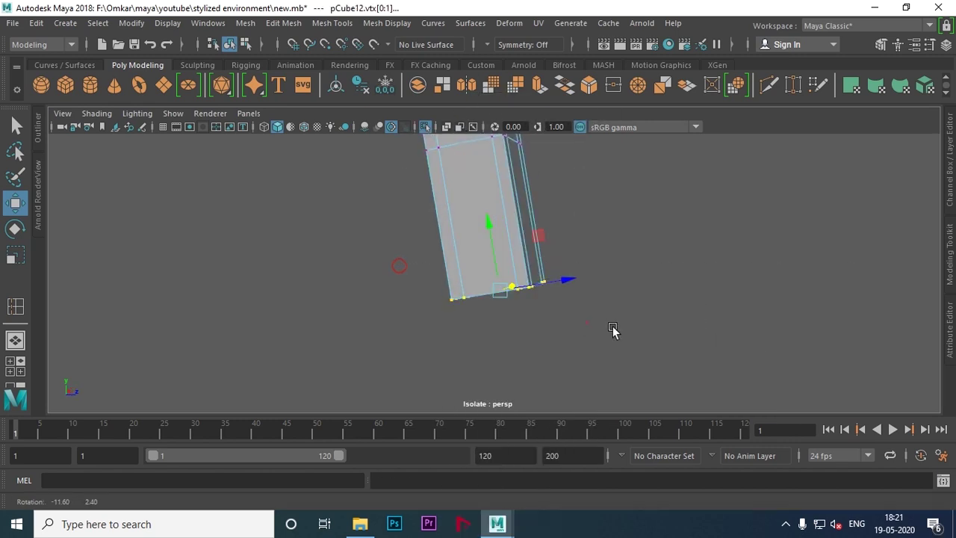
key("r")
double_click(23, 256)
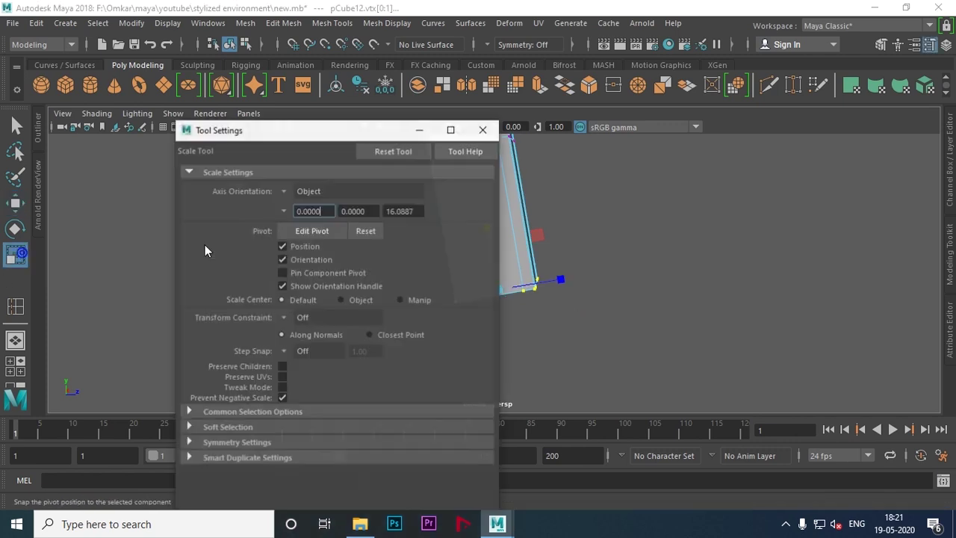
left_click(284, 190)
left_click(315, 210)
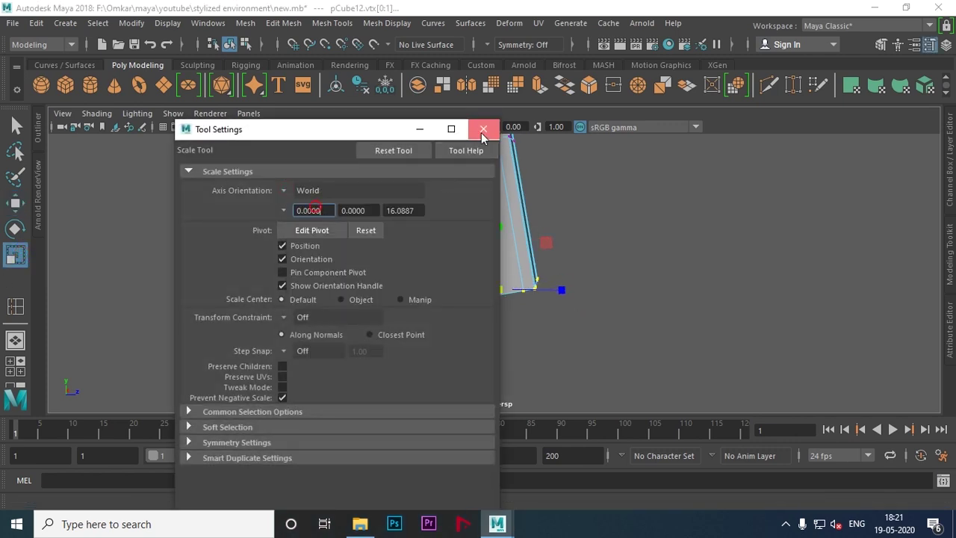
left_click(483, 129)
left_click_drag(495, 220, 486, 355)
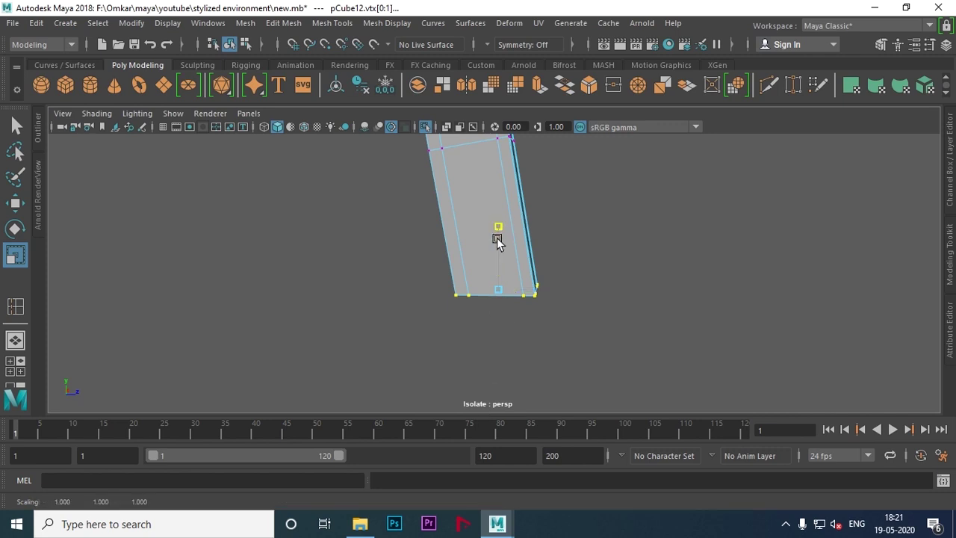
Step: Exit isolation, add an edge loop near the block's bottom and restore its smooth display
mouse_move(572, 290)
left_mouse_down("alt")
mouse_move(442, 285)
mouse_move(470, 288)
left_mouse_up("alt")
right_click_drag(486, 168, 557, 118)
key("ctrl+1")
mouse_move(573, 250)
left_mouse_down("alt")
mouse_move(312, 283)
mouse_move(335, 318)
mouse_move(446, 331)
mouse_move(483, 279)
left_mouse_up("alt")
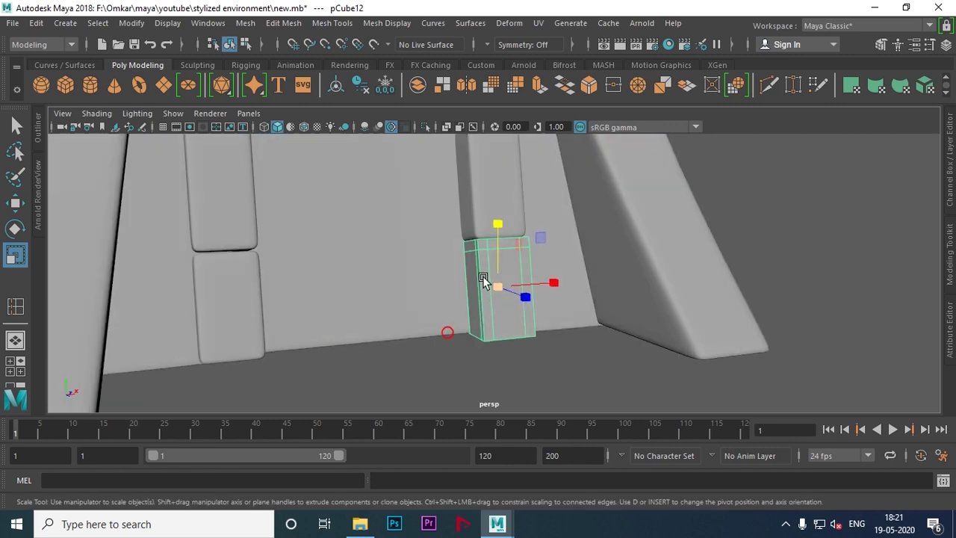
left_click(15, 306)
mouse_move(314, 298)
left_mouse_down("alt")
mouse_move(420, 341)
mouse_move(445, 322)
left_mouse_up("alt")
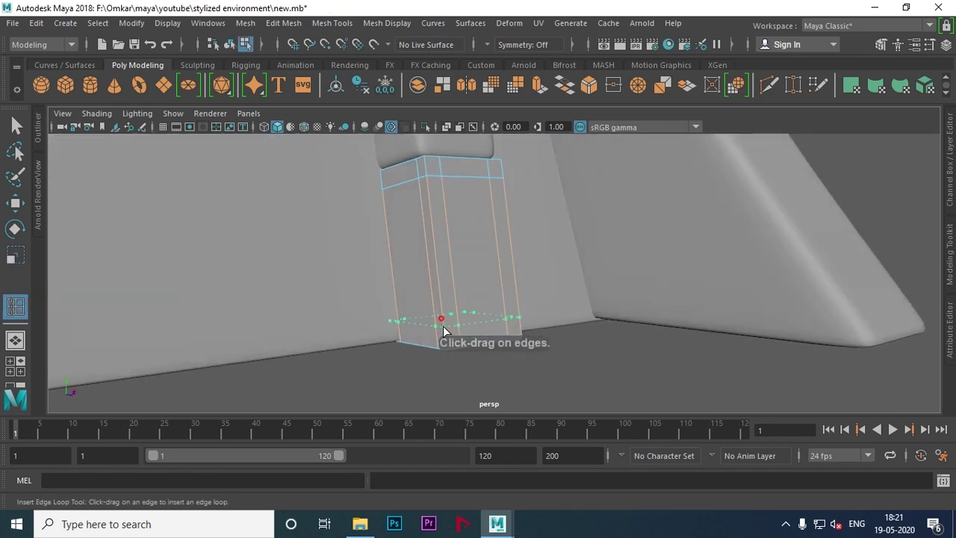
key("3")
key("w")
right_click_drag(397, 138, 465, 117)
left_click(574, 367)
mouse_move(574, 367)
left_mouse_down("alt")
mouse_move(339, 345)
mouse_move(436, 369)
mouse_move(401, 375)
left_mouse_up("alt")
right_click_drag(401, 375, 441, 371, "alt")
left_click_drag(441, 371, 401, 356, "alt")
left_click(331, 307)
Step: Isolate the left base block with smoothing off and select one of its edges
key("f")
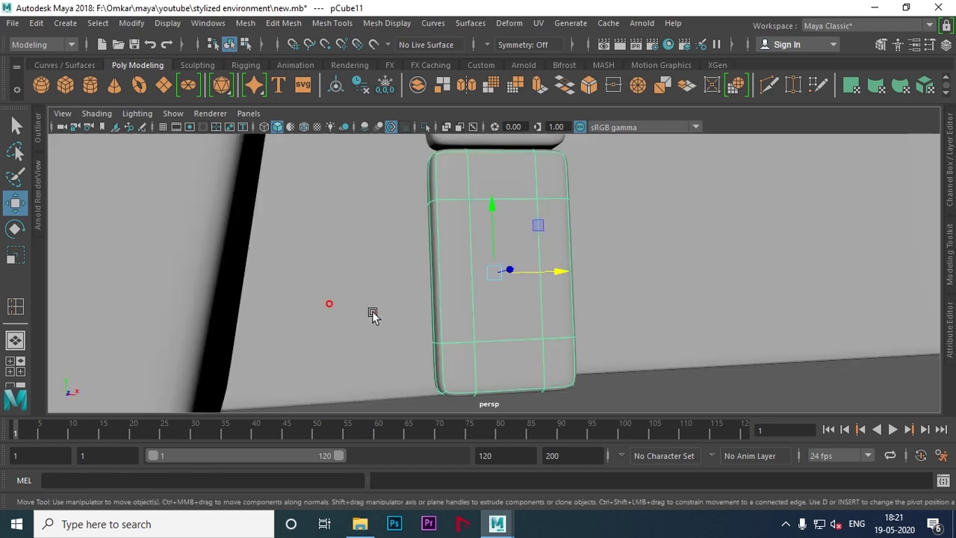
left_click_drag(330, 306, 425, 326, "alt")
key("1")
key("ctrl+1")
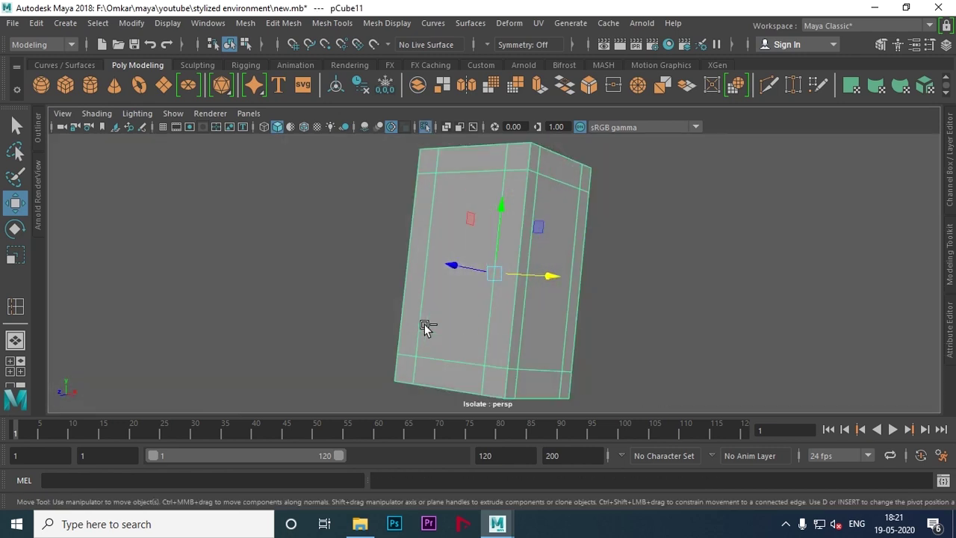
left_click_drag(508, 382, 492, 284, "alt")
right_click_drag(492, 285, 488, 97)
left_click(525, 278)
right_click_drag(525, 282, 471, 280, "shift")
Step: Scale the left base block's bottom vertices flat and show the full scene again
right_click_drag(493, 137, 430, 129)
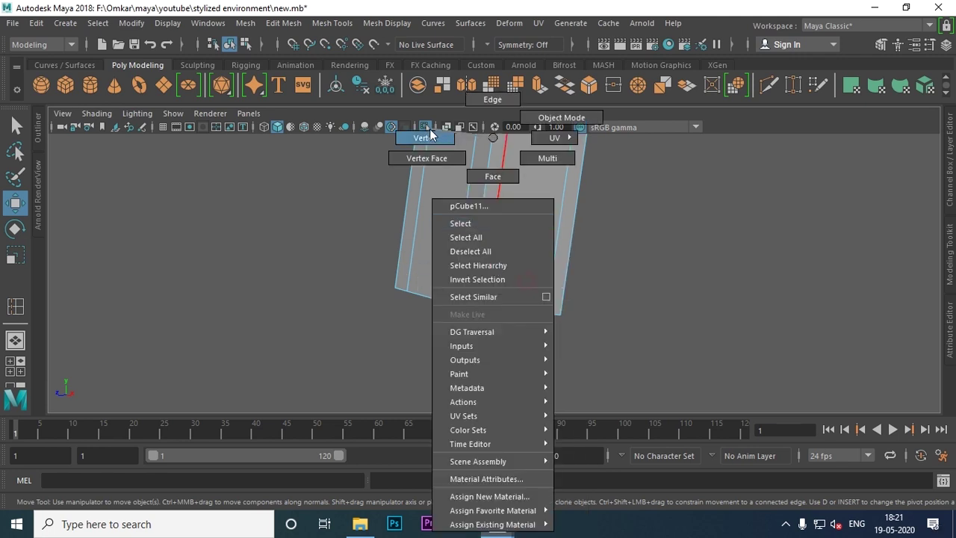
key("r")
left_click_drag(483, 256, 478, 303)
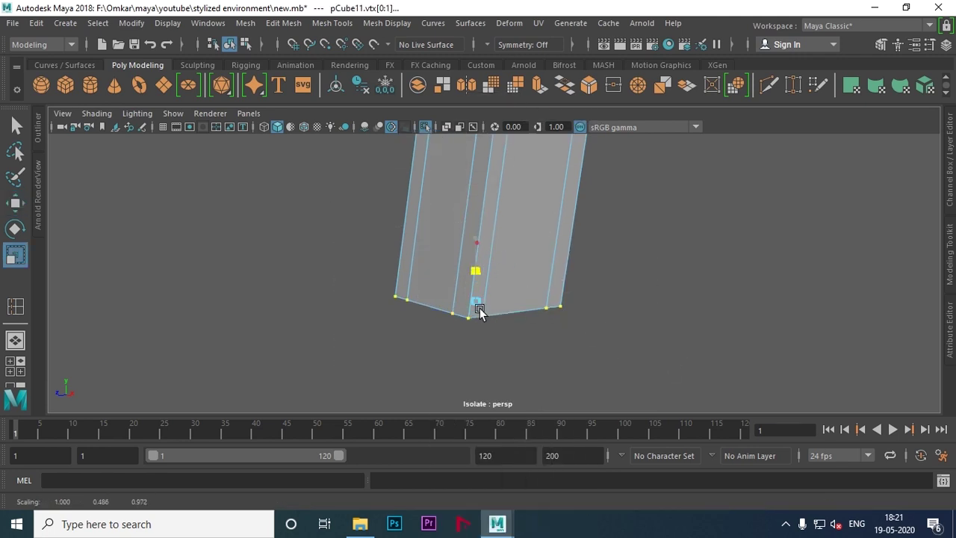
right_click_drag(484, 137, 486, 203)
left_click(485, 207)
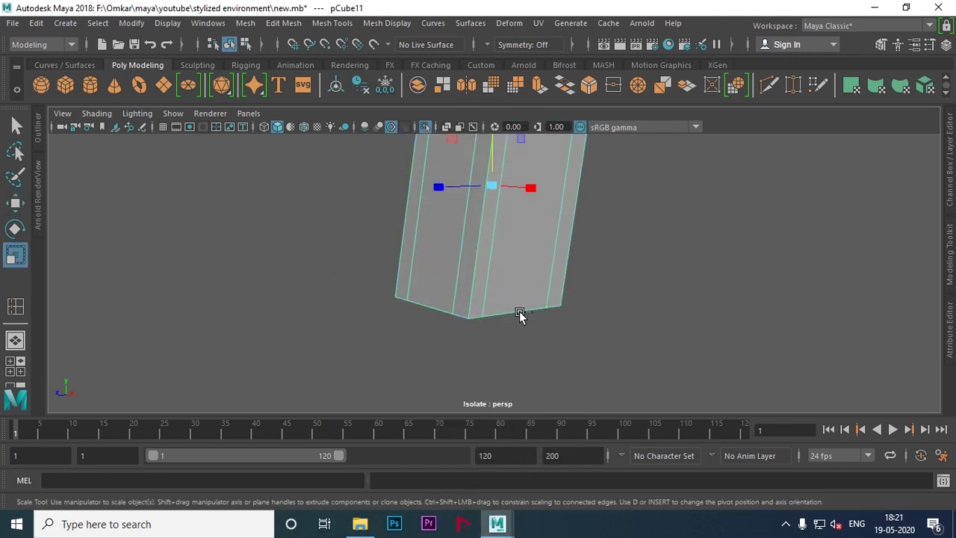
key("ctrl+1")
Step: Insert an edge loop near the left block's bottom and set both base blocks to unsmoothed display
left_click_drag(614, 224, 448, 277, "alt")
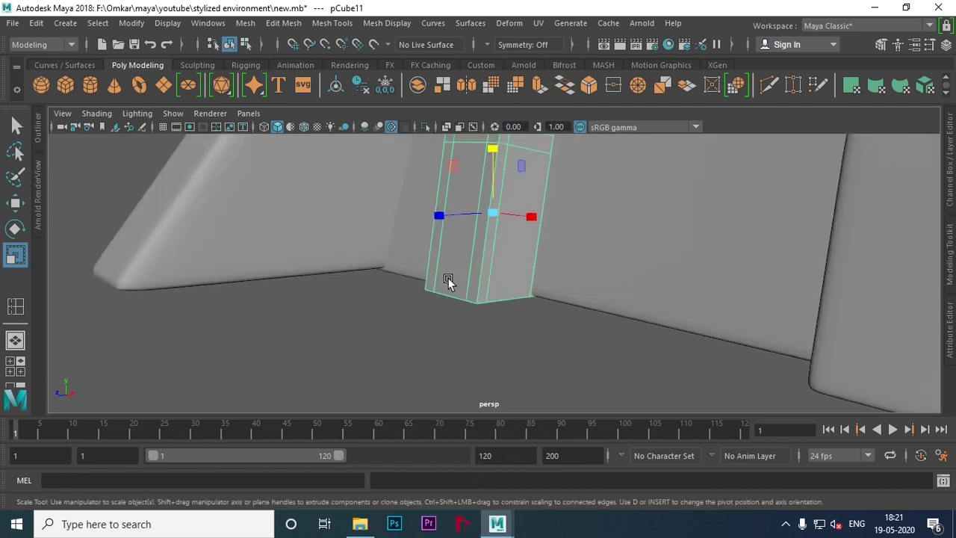
right_click_drag(448, 278, 390, 265, "shift")
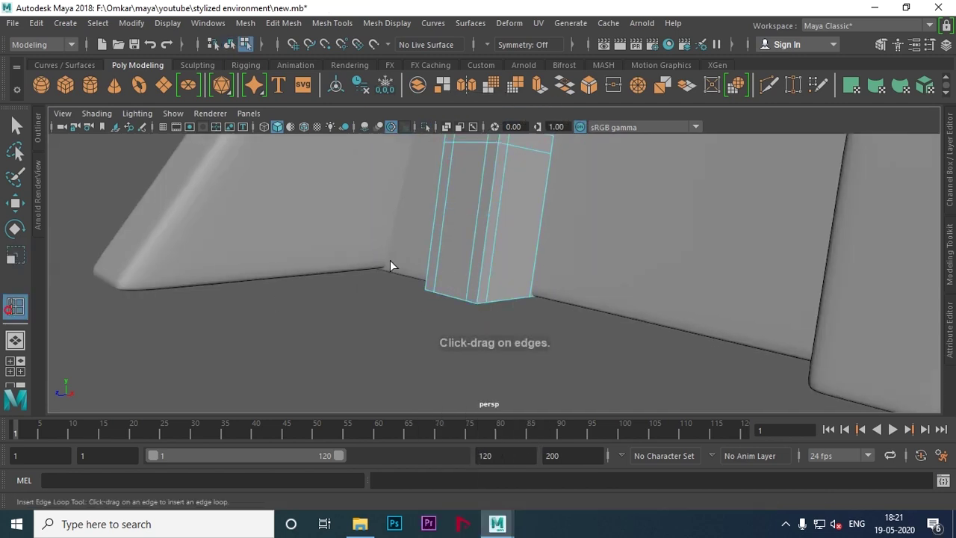
left_click(482, 276)
key("w")
right_click_drag(464, 137, 464, 228)
left_click(465, 224)
mouse_move(689, 305)
left_mouse_down("alt")
mouse_move(369, 335)
mouse_move(590, 326)
mouse_move(358, 367)
mouse_move(497, 378)
mouse_move(519, 314)
left_mouse_up("alt")
left_click(466, 278)
key("1")
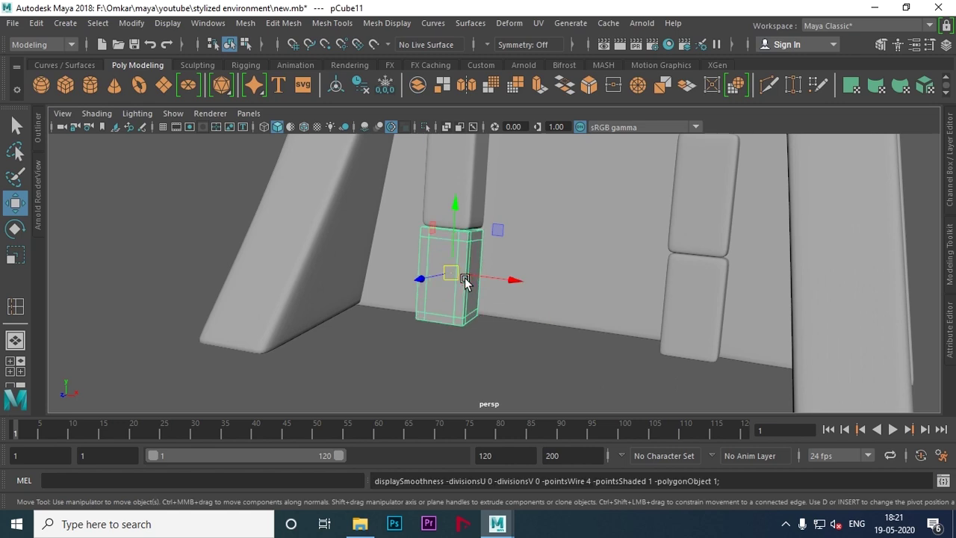
left_click(715, 309)
Step: Isolate the two base blocks and frame the left base block, pCube11
key("1")
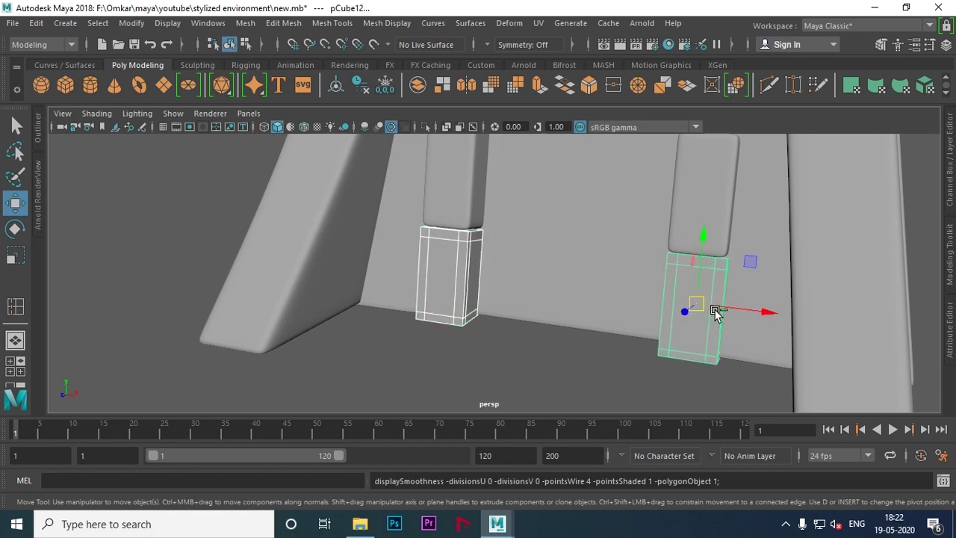
key("ctrl+1")
left_click(533, 337)
mouse_move(599, 320)
left_mouse_down("alt")
mouse_move(477, 284)
mouse_move(553, 272)
mouse_move(567, 291)
mouse_move(465, 273)
mouse_move(480, 286)
left_mouse_up("alt")
left_click(565, 250)
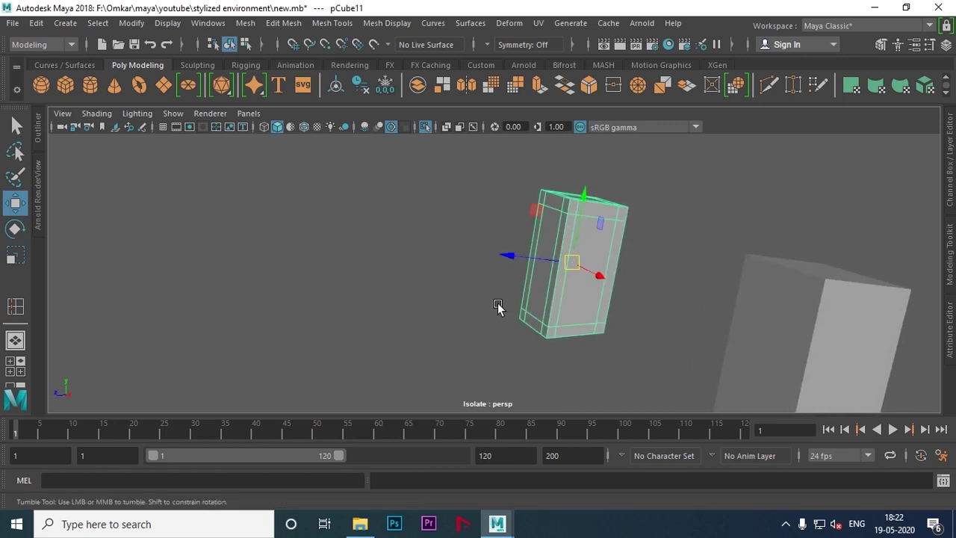
key("f")
Step: Delete the unwanted extra edge loop from pCube11
right_click(488, 269)
left_click(486, 96)
scroll(614, 257, "up", 3)
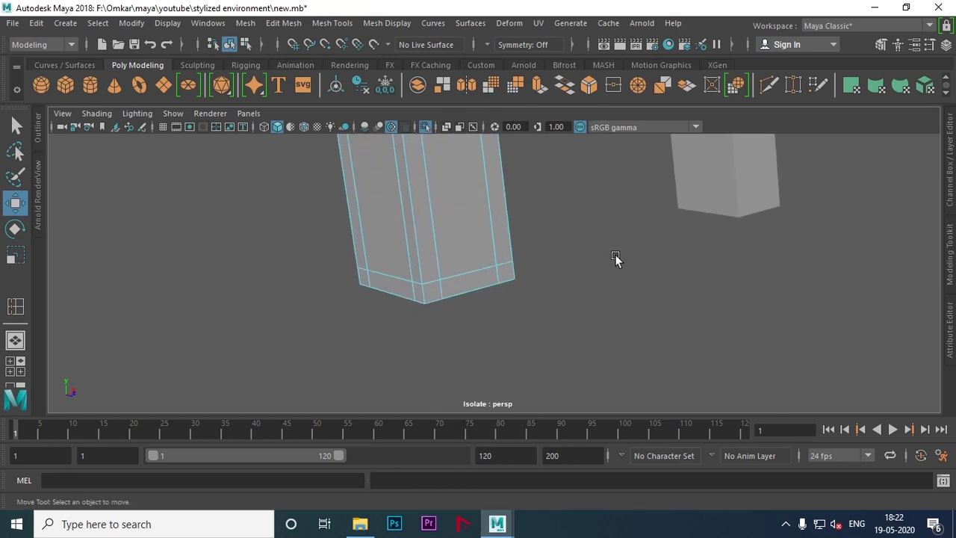
left_click(469, 267)
right_click(455, 267, "shift")
left_click(448, 358)
left_click(426, 281)
right_click(473, 138)
key("Delete")
Step: Push pCube11's bottom edge outward along X so the block flares
left_click_drag(477, 303, 431, 314, "alt")
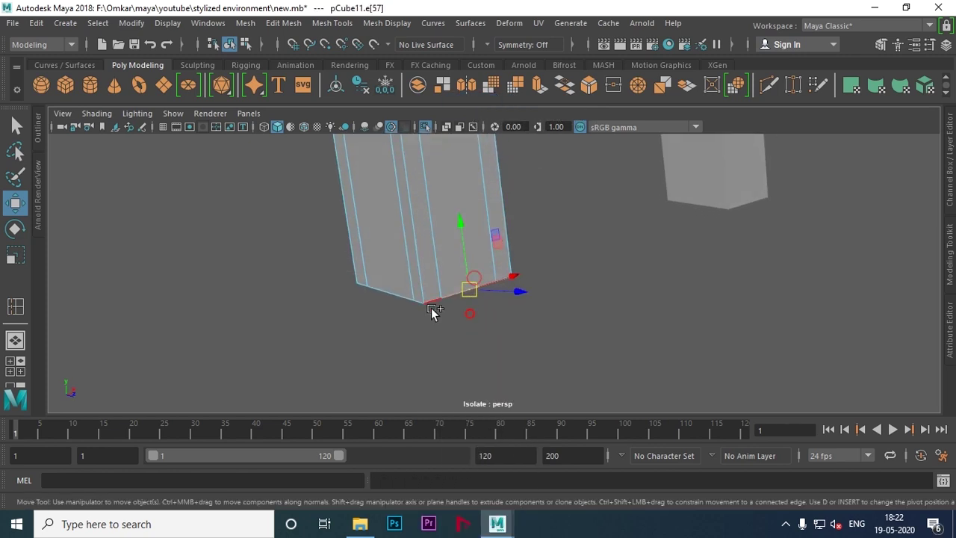
left_click_drag(530, 318, 558, 319, "alt")
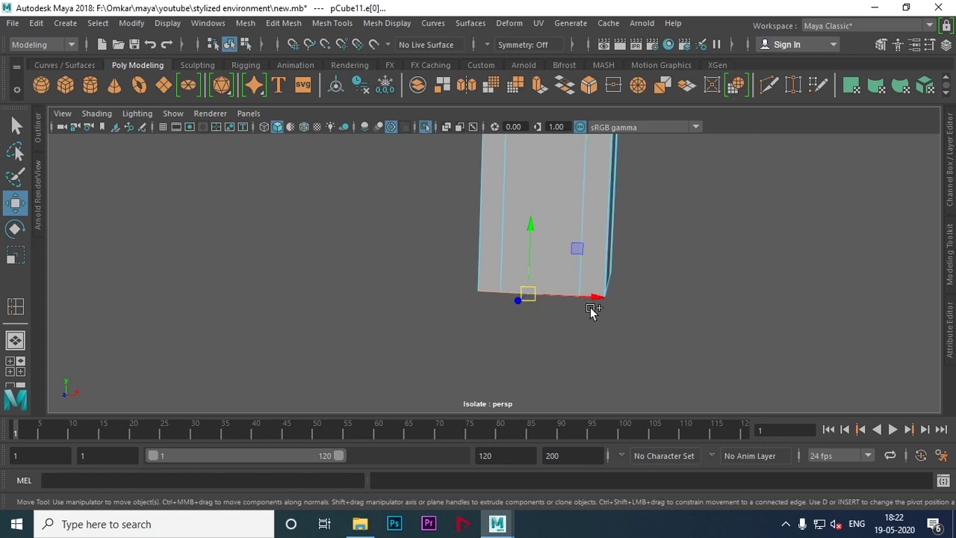
left_click_drag(560, 329, 657, 341, "alt")
mouse_move(508, 287)
left_mouse_down()
mouse_move(572, 298)
mouse_move(463, 254)
mouse_move(473, 318)
mouse_move(431, 296)
left_mouse_up()
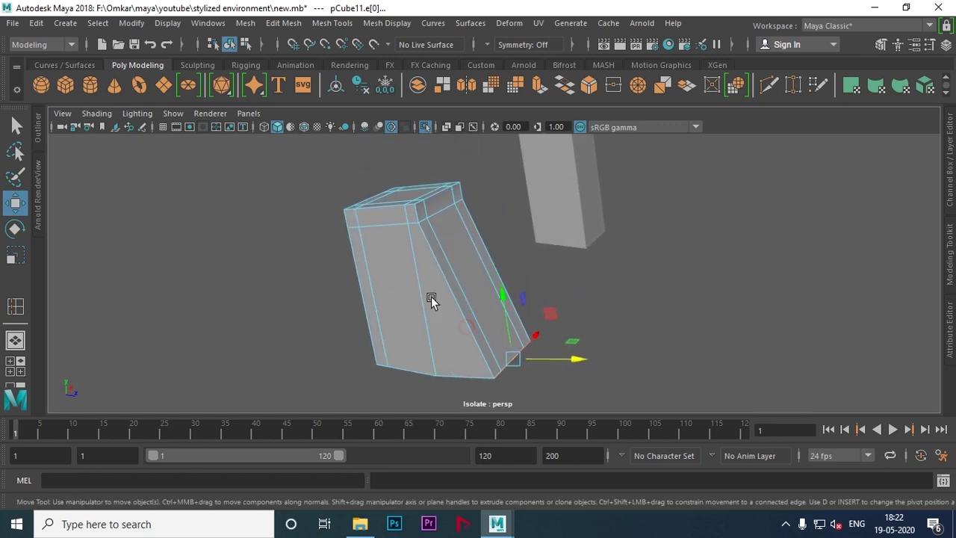
Step: Delete pCube11's top edge and vertical middle edge
left_click(437, 211)
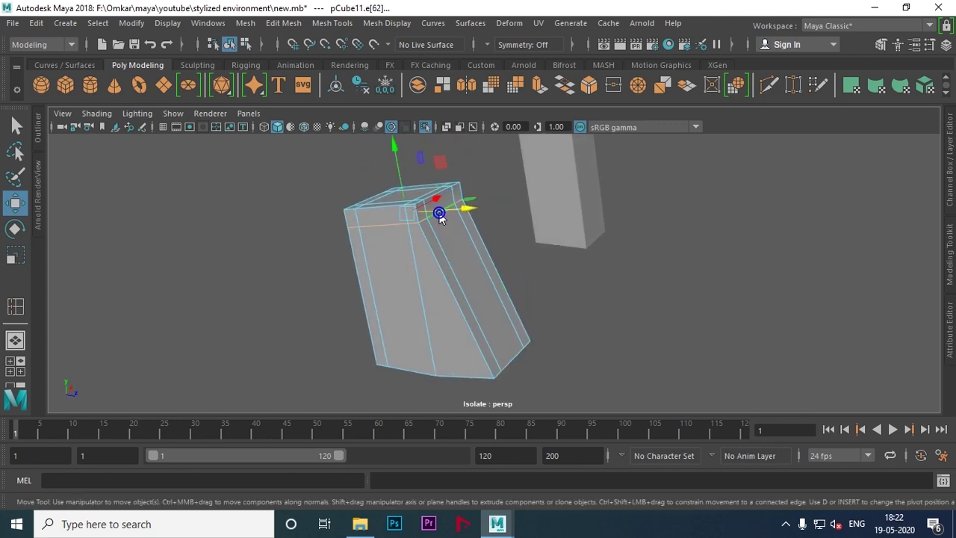
mouse_move(438, 212)
right_mouse_down("shift")
mouse_move(378, 233)
mouse_move(351, 275)
right_mouse_up("shift")
left_click(419, 256)
mouse_move(456, 342)
left_mouse_down("alt")
mouse_move(486, 335)
mouse_move(152, 374)
left_mouse_up("alt")
Step: Insert new edge loops along pCube11, including one near its top
left_click(15, 306)
left_click_drag(403, 299, 439, 302, "alt")
left_click(443, 231)
mouse_move(443, 231)
left_mouse_down("alt")
mouse_move(438, 279)
mouse_move(382, 286)
left_mouse_up("alt")
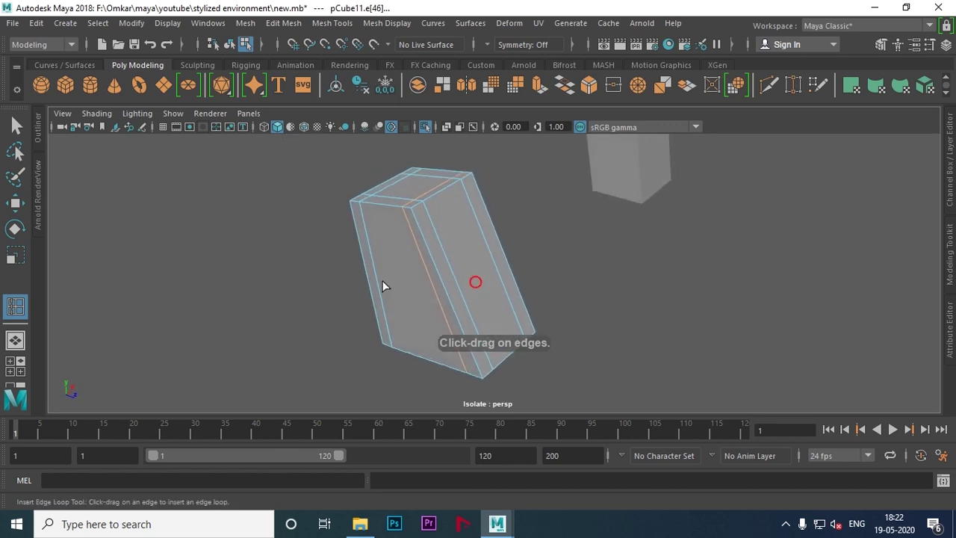
mouse_move(470, 294)
left_mouse_down("alt")
mouse_move(438, 331)
mouse_move(471, 318)
left_mouse_up("alt")
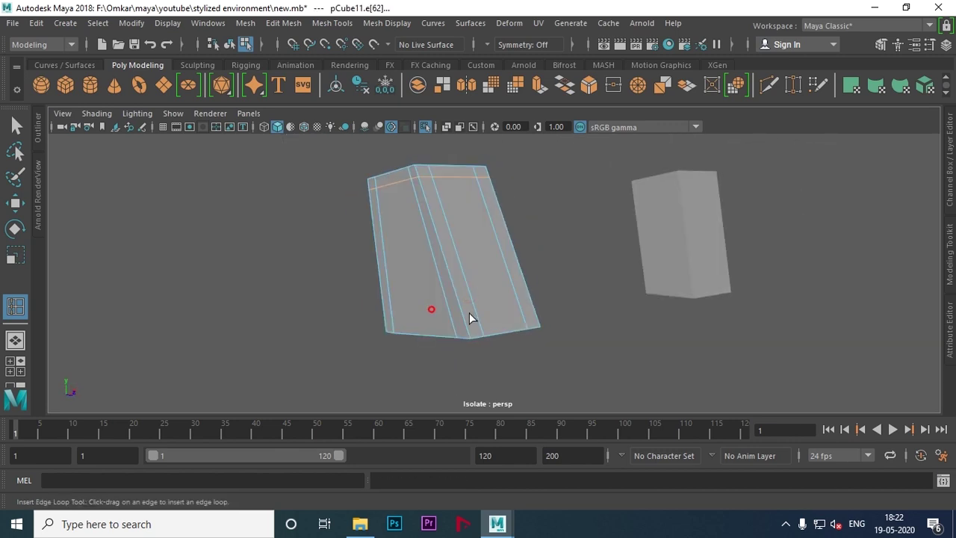
left_click(464, 324)
Step: Return pCube11 to object mode with smooth preview and show the full scene again
key("w")
right_click_drag(403, 158, 469, 119)
key("3")
key("ctrl+1")
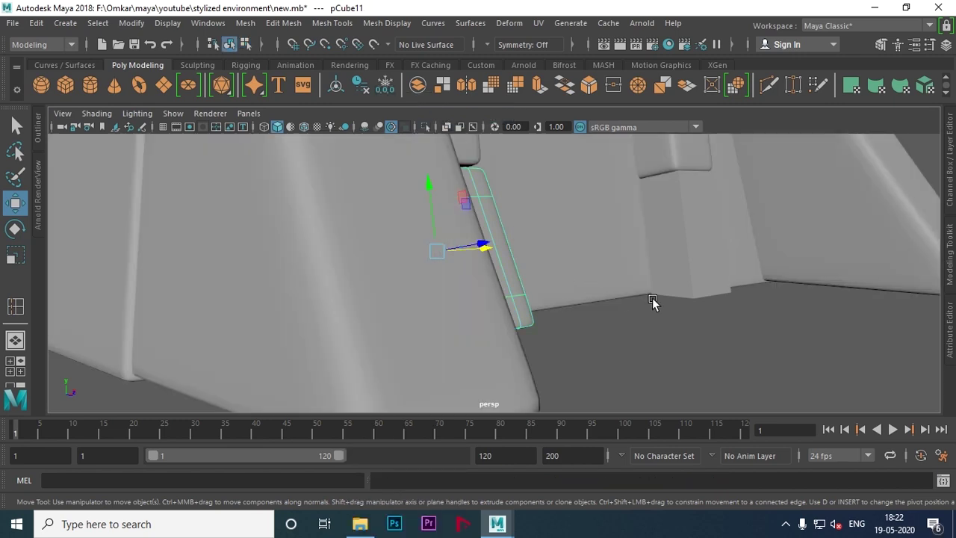
scroll(652, 298, "down", 5)
Step: Select the small block pCube12 and isolate it on its own
left_click(686, 346)
mouse_move(627, 327)
left_mouse_down("alt")
mouse_move(369, 363)
mouse_move(334, 239)
mouse_move(344, 284)
mouse_move(417, 284)
mouse_move(559, 319)
left_mouse_up("alt")
left_click(562, 313)
key("ctrl+1")
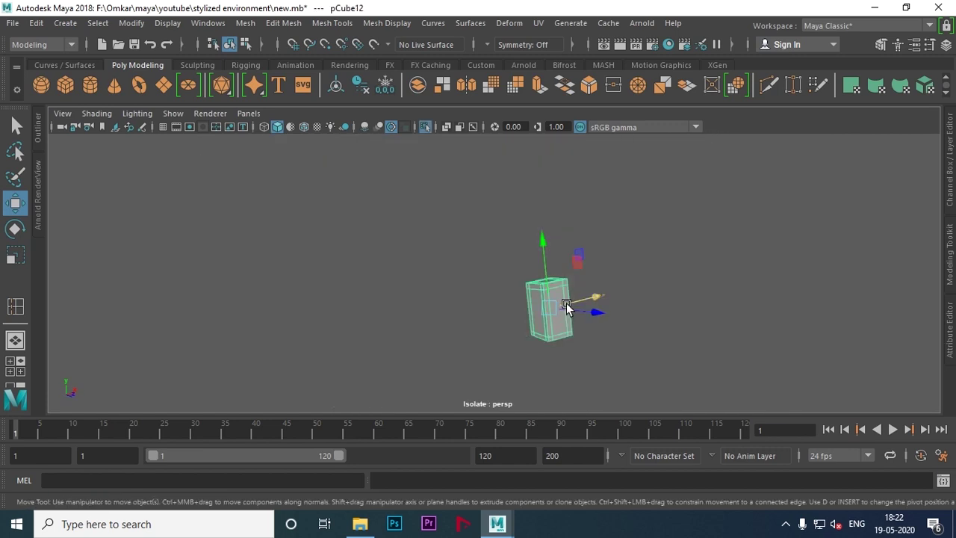
Step: Delete pCube12's horizontal top and bottom edge loops
key("f")
left_click_drag(565, 313, 528, 319, "alt")
mouse_move(508, 139)
right_mouse_down()
mouse_move(510, 187)
mouse_move(509, 146)
right_mouse_up()
left_click(557, 174)
left_click(575, 340, "shift")
left_click_drag(575, 345, 557, 313, "alt")
right_click_drag(545, 252, 478, 267, "shift")
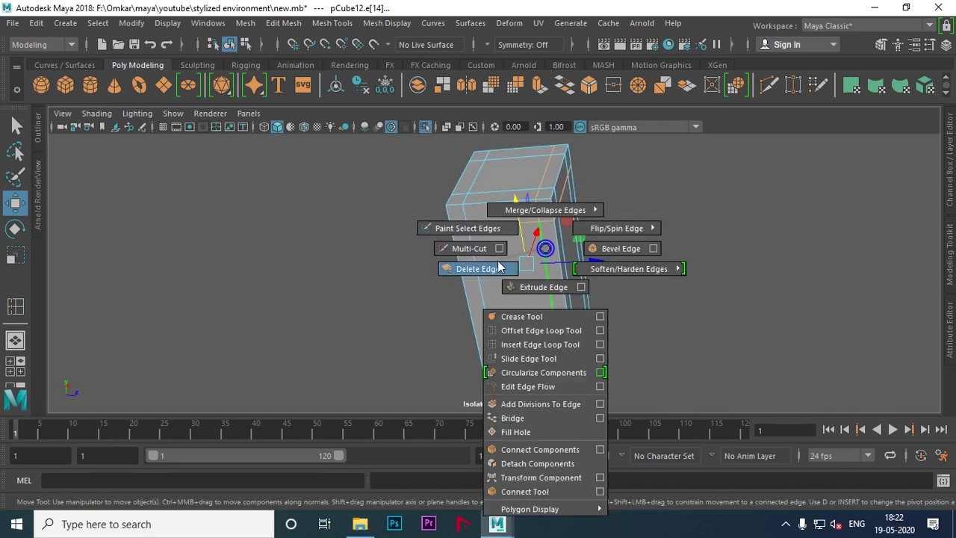
mouse_move(555, 292)
left_mouse_down("alt")
mouse_move(539, 278)
mouse_move(574, 257)
left_mouse_up("alt")
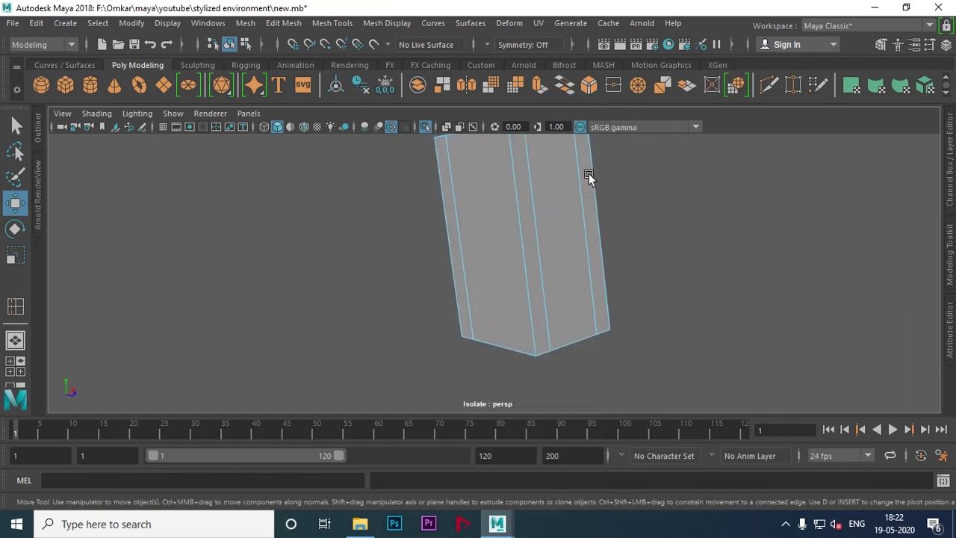
Step: Select pCube12's lower-right corner edge
left_click_drag(578, 100, 556, 317, "alt")
left_click(556, 317)
left_click(525, 321)
left_click_drag(555, 348, 486, 325, "alt")
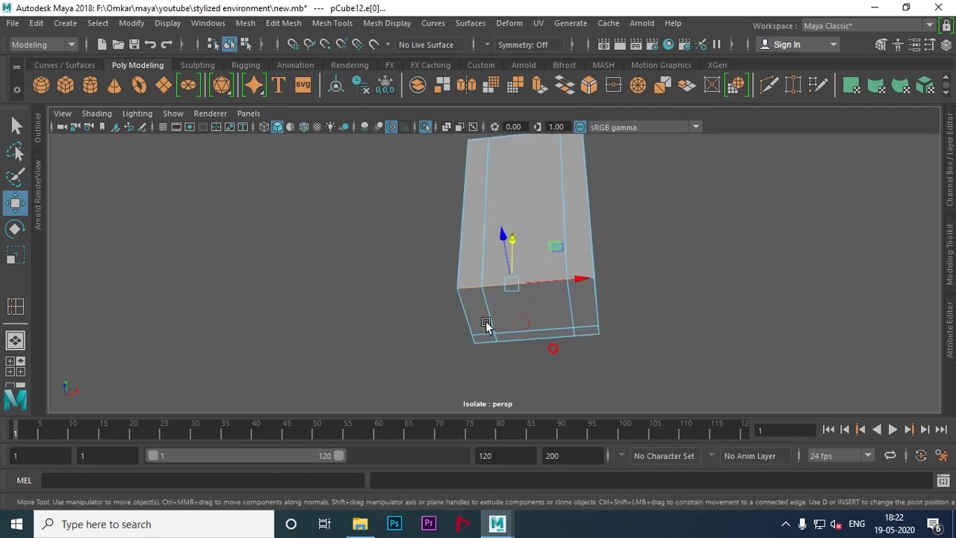
left_click(589, 300)
mouse_move(589, 300)
left_mouse_down("alt")
mouse_move(717, 337)
mouse_move(689, 339)
left_mouse_up("alt")
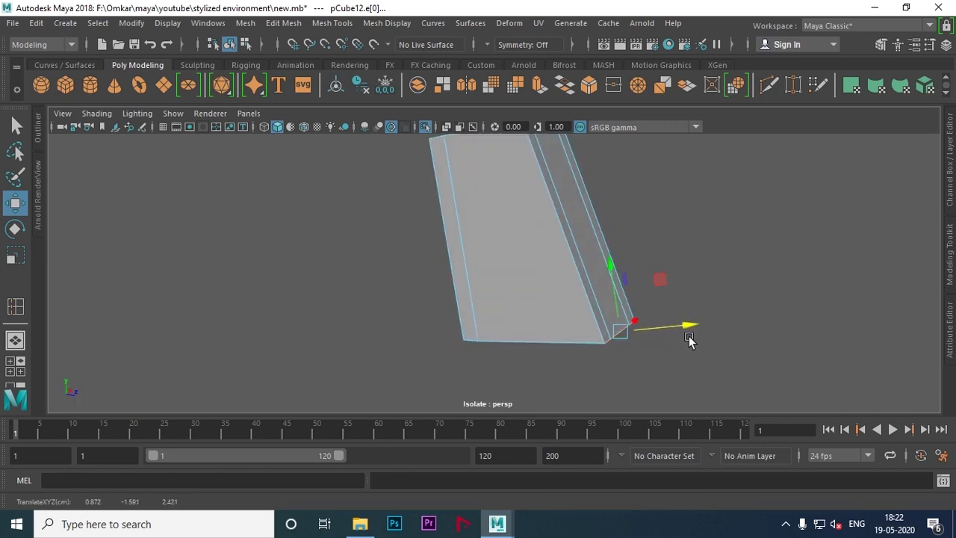
key("ctrl+z")
key("ctrl+z")
key("ctrl+z")
key("ctrl+z")
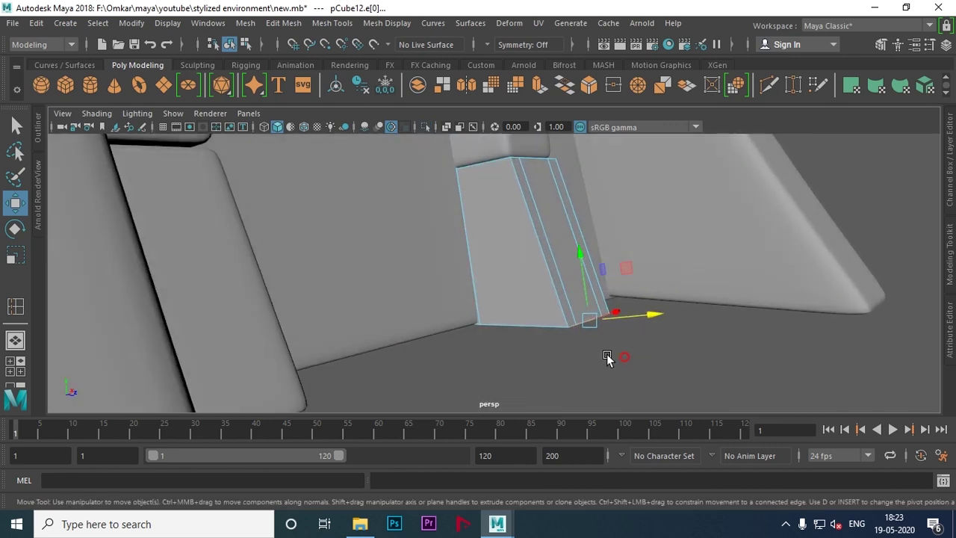
key("ctrl+z")
key("ctrl+z")
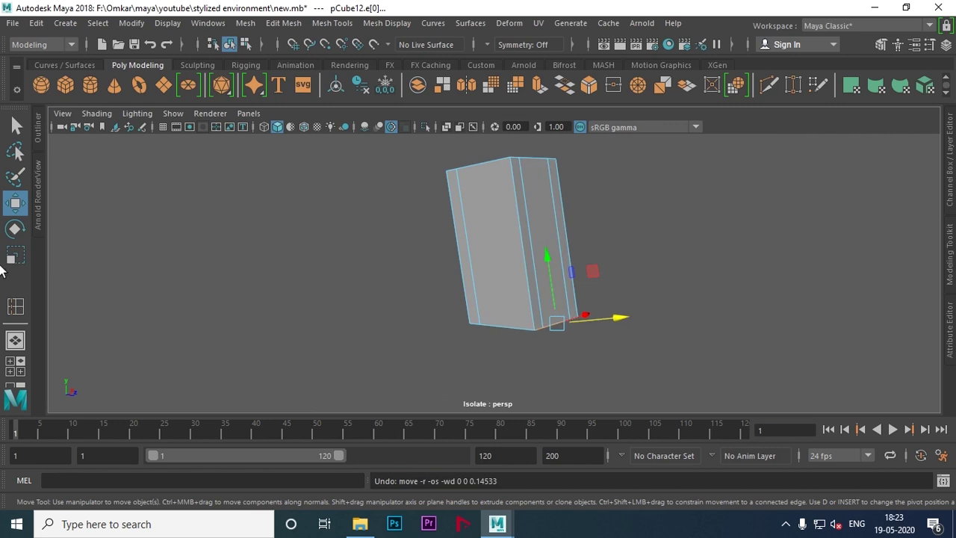
Step: Reset the Move tool settings and push pCube12's corner edge outward along X
double_click(15, 202)
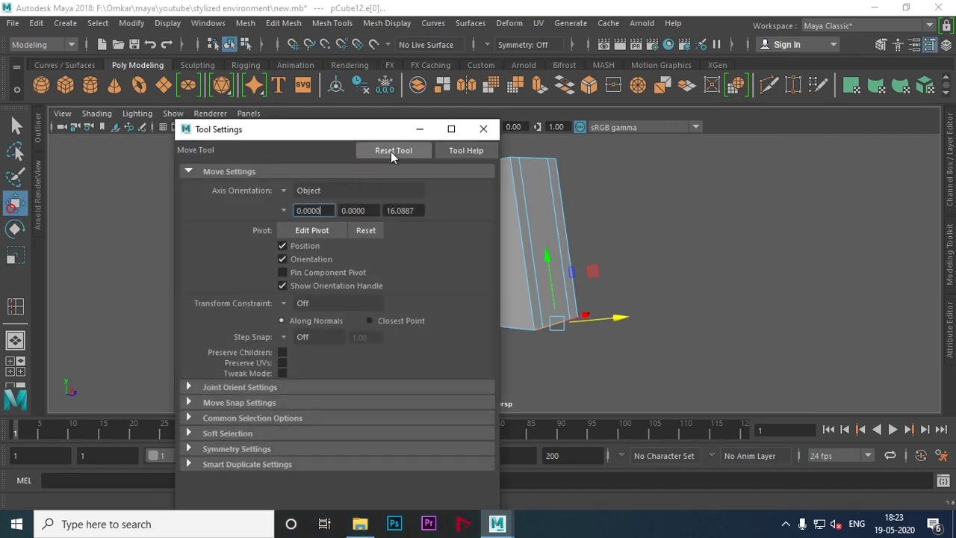
left_click(483, 129)
left_click_drag(614, 324, 652, 332)
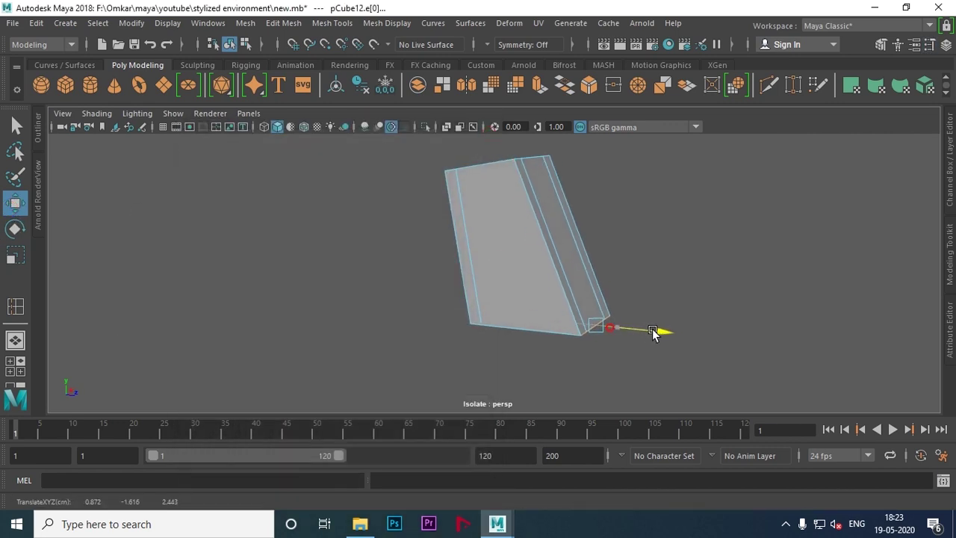
right_click_drag(486, 176, 548, 118)
Step: Insert an edge loop near pCube12's bottom and return to object mode
key("ctrl+1")
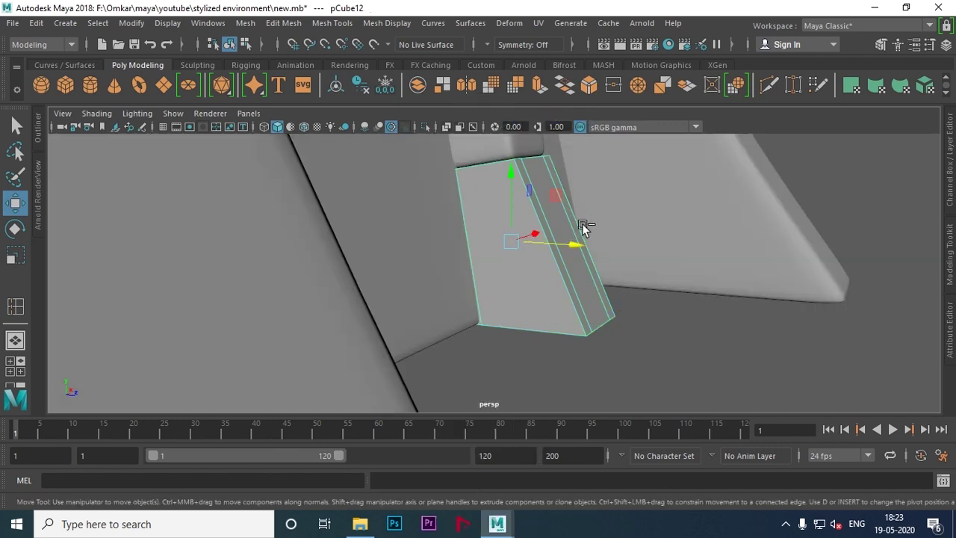
mouse_move(642, 327)
left_mouse_down("alt")
mouse_move(209, 314)
mouse_move(366, 324)
mouse_move(375, 316)
mouse_move(348, 305)
mouse_move(361, 317)
mouse_move(352, 328)
mouse_move(373, 324)
mouse_move(333, 340)
mouse_move(371, 335)
mouse_move(406, 358)
mouse_move(433, 351)
mouse_move(470, 288)
left_mouse_up("alt")
left_click(15, 306)
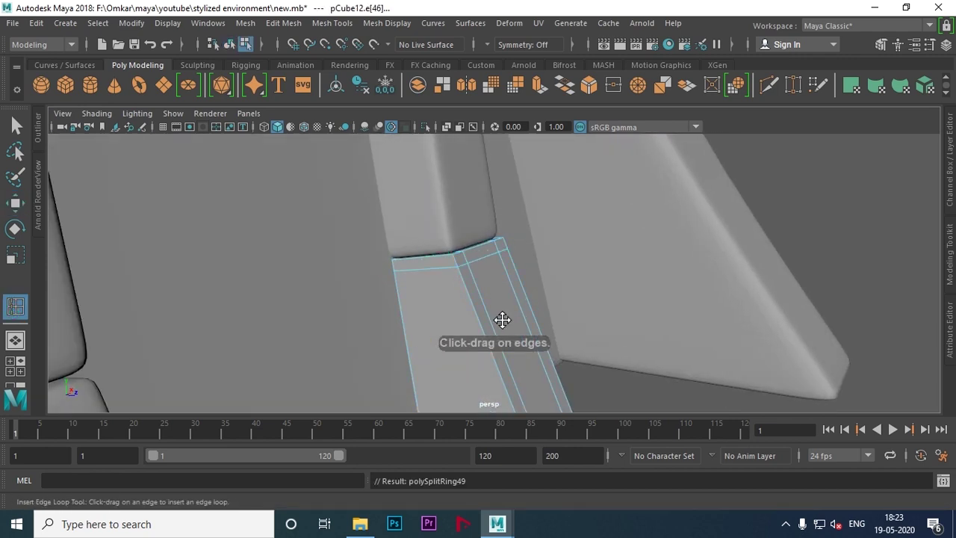
middle_click_drag(501, 320, 497, 330, "alt")
left_click(502, 368)
mouse_move(502, 367)
left_mouse_down("alt")
mouse_move(487, 337)
mouse_move(492, 296)
mouse_move(471, 278)
left_mouse_up("alt")
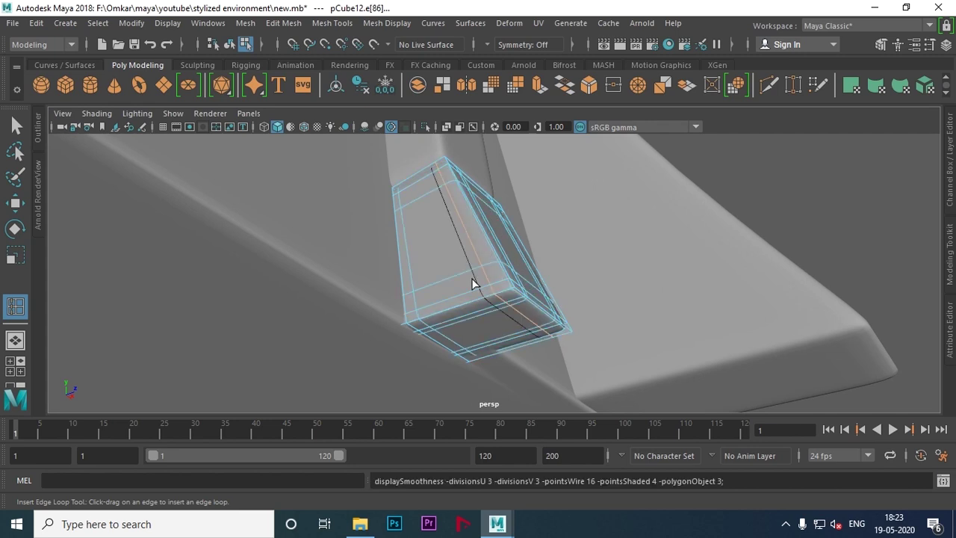
key("w")
right_click_drag(465, 145, 475, 117)
Step: Select pCube11's bottom vertices and scale them vertically
mouse_move(476, 119)
left_mouse_down("alt")
mouse_move(408, 289)
mouse_move(523, 305)
mouse_move(356, 299)
mouse_move(567, 320)
left_mouse_up("alt")
left_click(572, 290)
right_click_drag(572, 138, 489, 134)
mouse_move(489, 135)
left_mouse_down("alt")
mouse_move(568, 273)
mouse_move(542, 273)
mouse_move(565, 295)
left_mouse_up("alt")
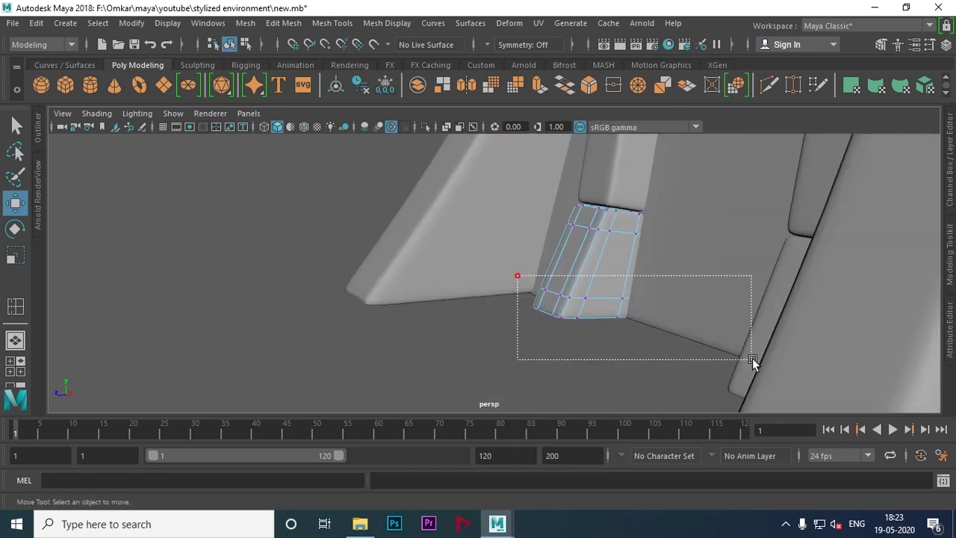
left_click_drag(696, 344, 696, 345)
key("r")
mouse_move(580, 246)
left_mouse_down()
mouse_move(582, 378)
mouse_move(631, 380)
mouse_move(614, 316)
mouse_move(568, 315)
mouse_move(644, 325)
mouse_move(668, 305)
left_mouse_up()
Step: Flatten pCube11's bottom vertices in the side view
key("space")
key("space")
mouse_move(657, 267)
right_mouse_down("alt")
mouse_move(598, 367)
mouse_move(423, 292)
mouse_move(538, 333)
mouse_move(411, 308)
right_mouse_up("alt")
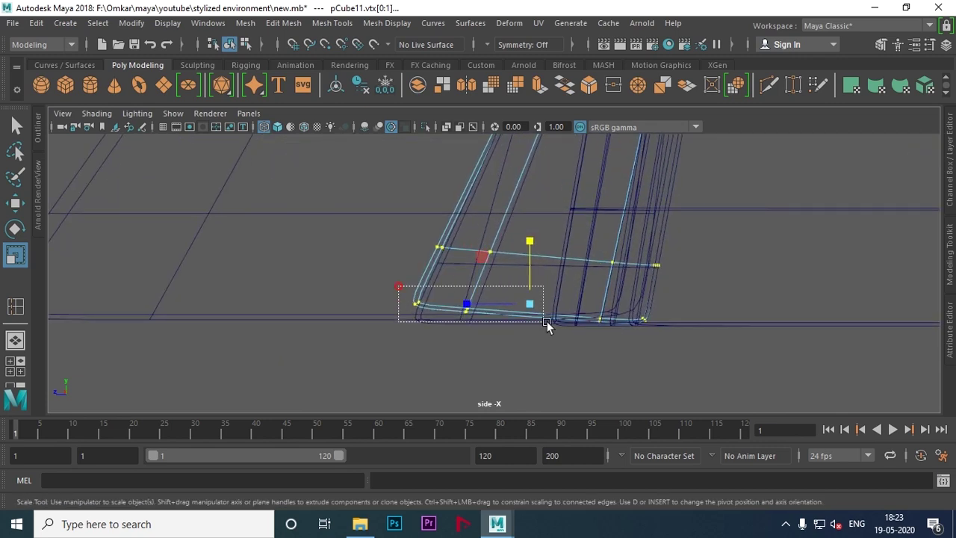
left_click_drag(685, 356, 676, 355)
left_click_drag(527, 252, 526, 409)
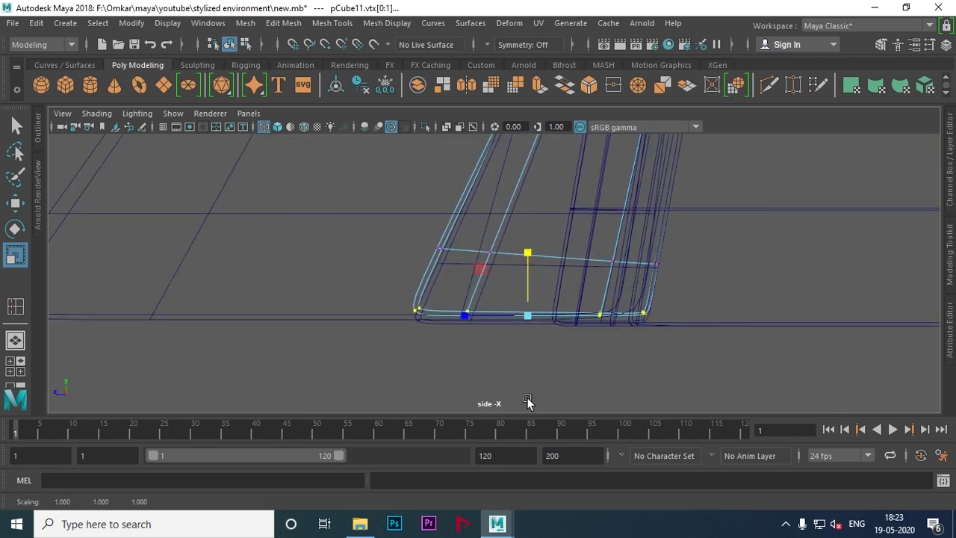
left_click_drag(400, 228, 759, 282)
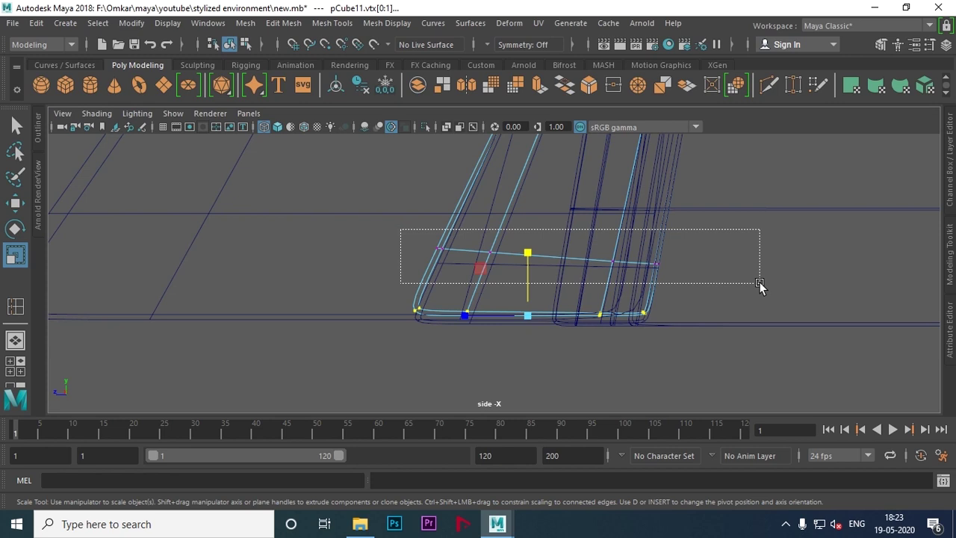
right_click_drag(505, 138, 551, 104)
Step: Return to the perspective view and orbit to show the finished arched doorway
key("space")
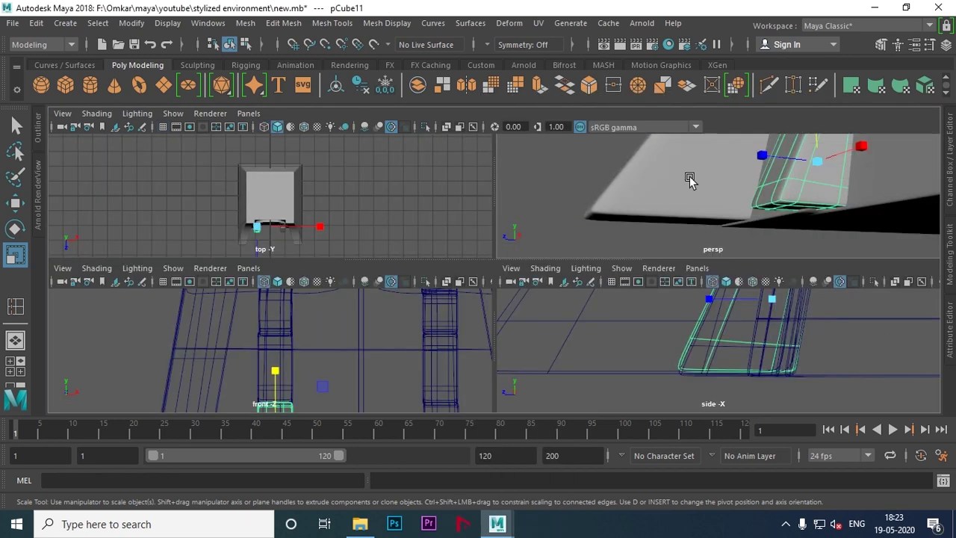
key("space")
scroll(646, 336, "down", 3)
left_click(545, 335)
mouse_move(642, 306)
left_mouse_down("alt")
mouse_move(544, 336)
mouse_move(602, 262)
mouse_move(558, 259)
mouse_move(542, 291)
mouse_move(480, 269)
mouse_move(527, 269)
mouse_move(446, 265)
mouse_move(439, 241)
mouse_move(389, 239)
left_mouse_up("alt")
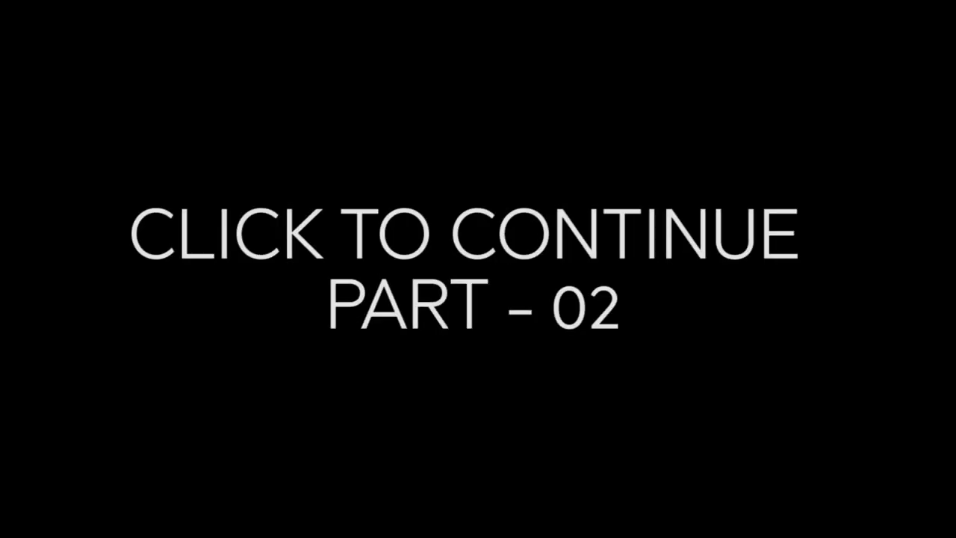